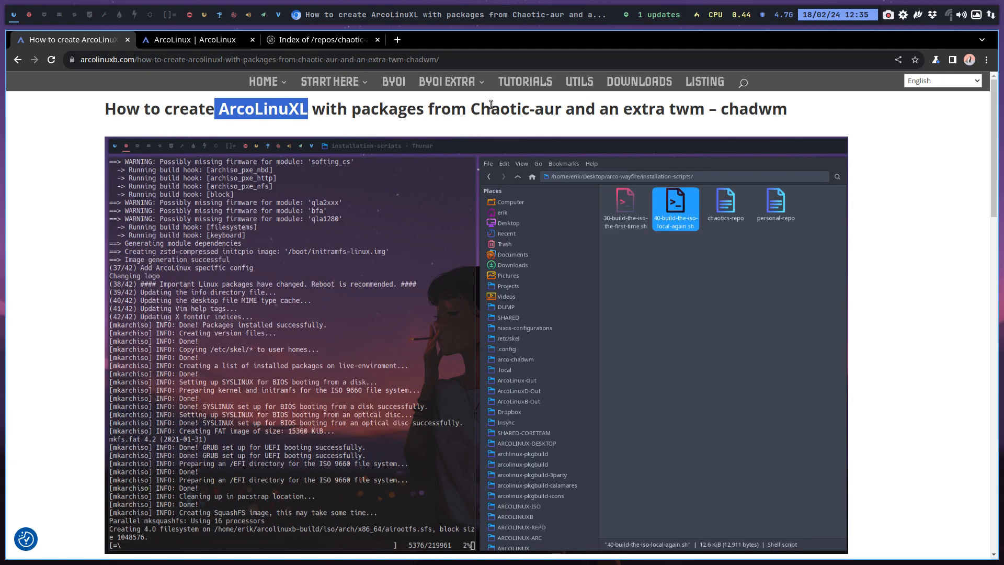
Review the article on creating ArcoLinuXL with Chaotic-aur packages and chadwm, down to its package list and tips
double_click(491, 107)
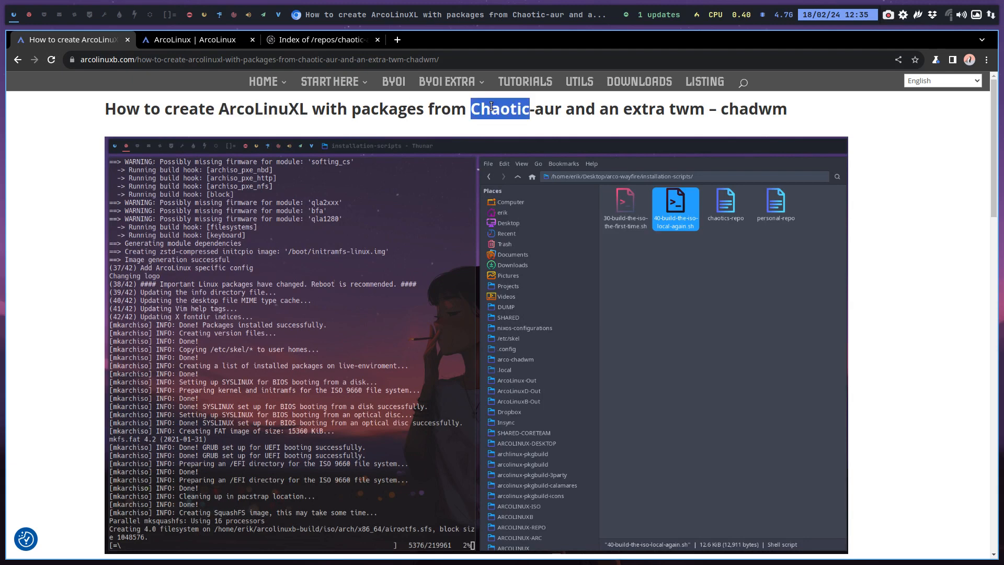
click(688, 107)
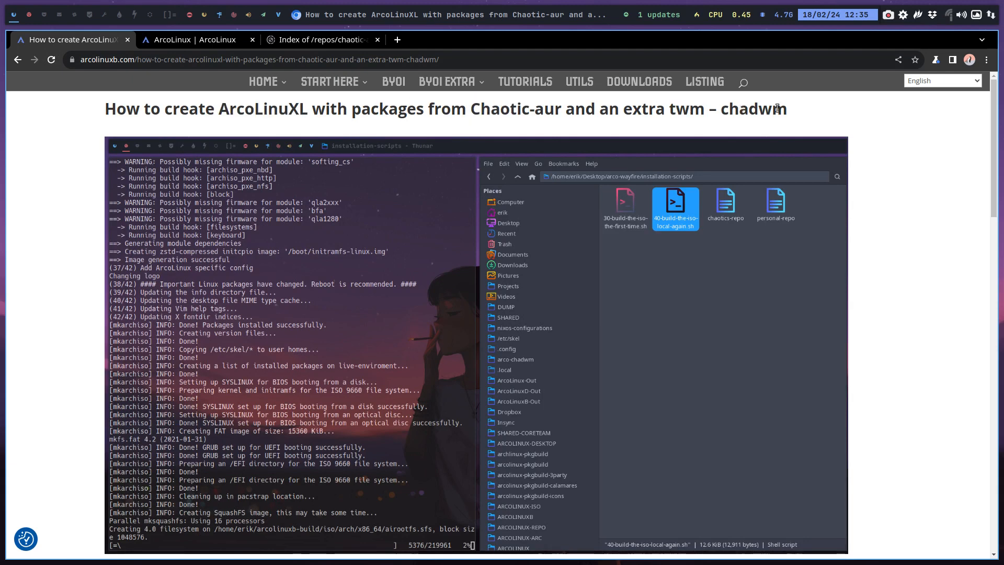
scroll(452, 175, down, 13)
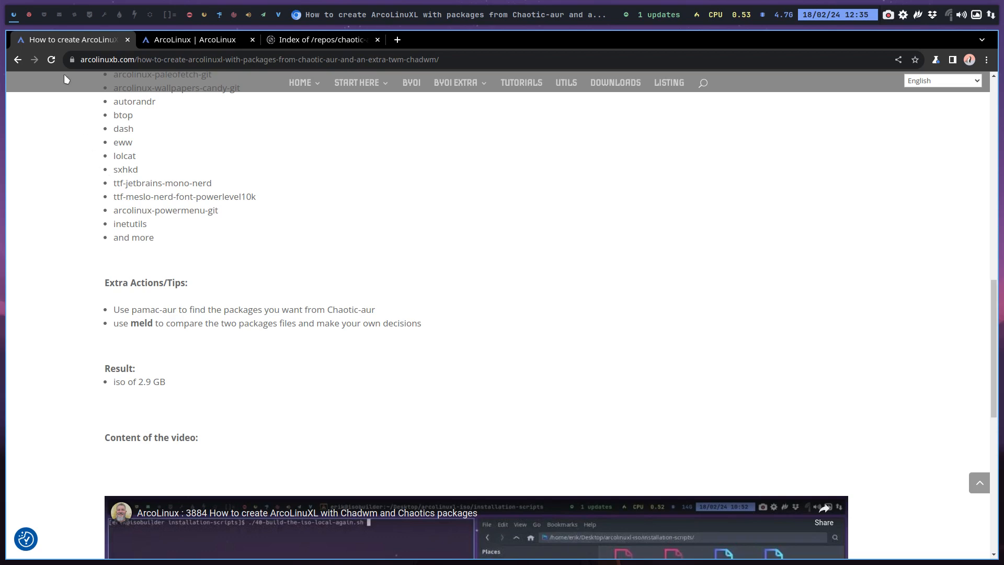
Switch to the Thunar file manager and show the contents of the Desktop folder
click(30, 17)
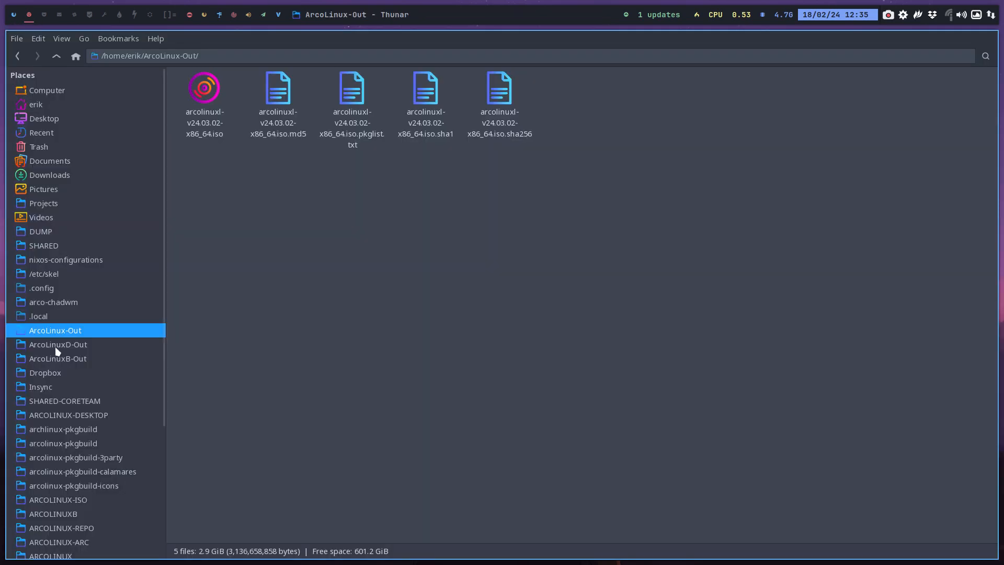
click(55, 125)
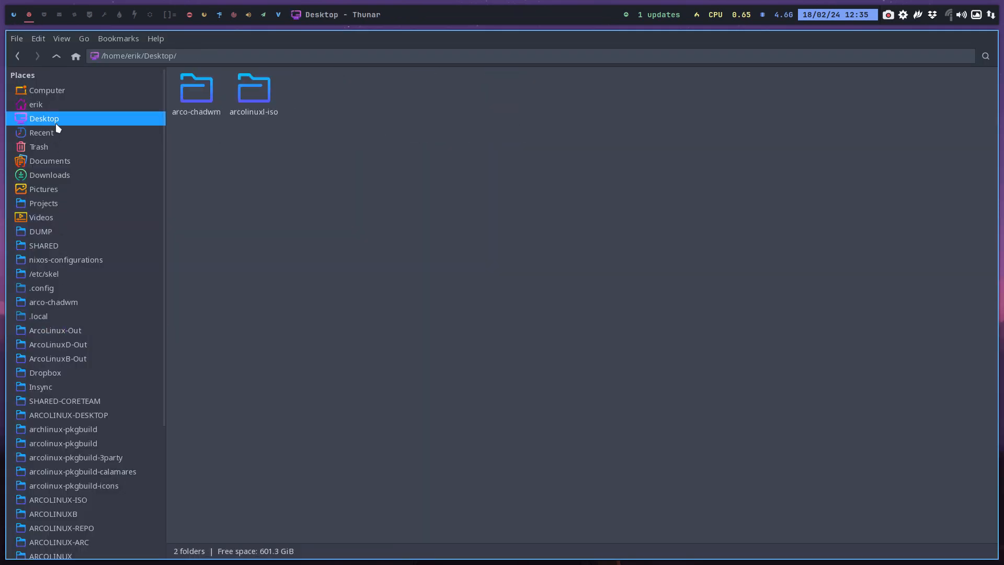
click(212, 104)
click(242, 99)
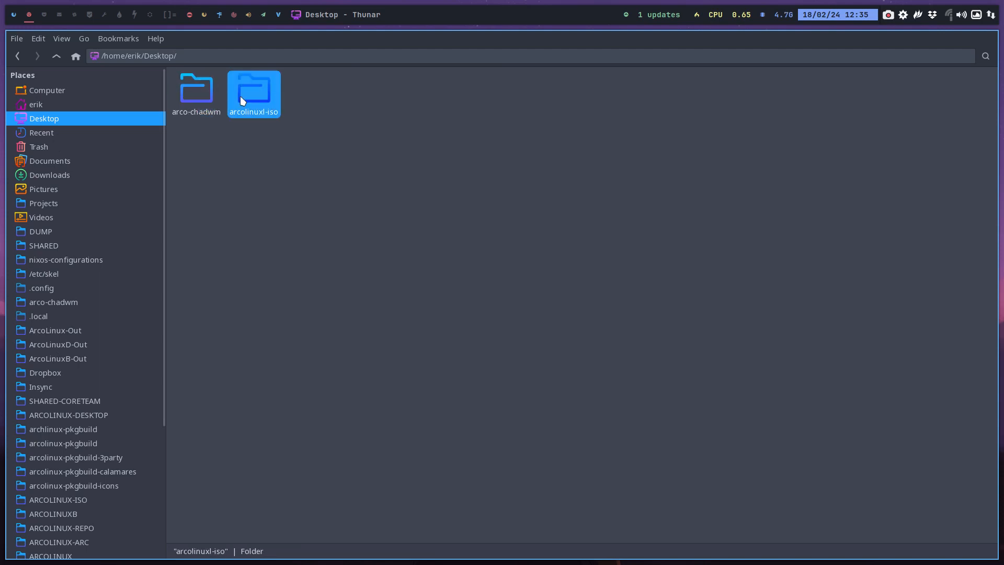
ctrl+click(189, 94)
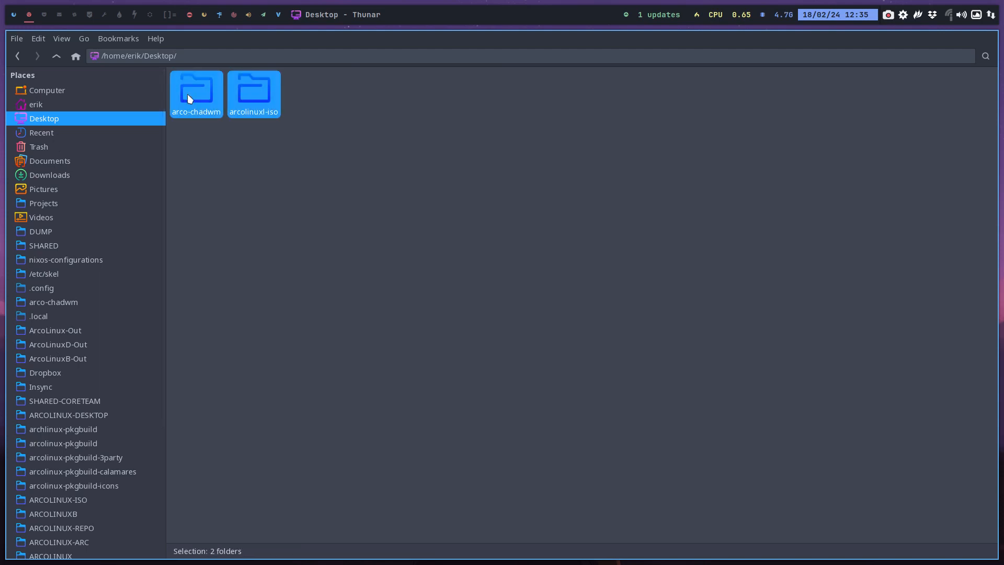
right_click(254, 92)
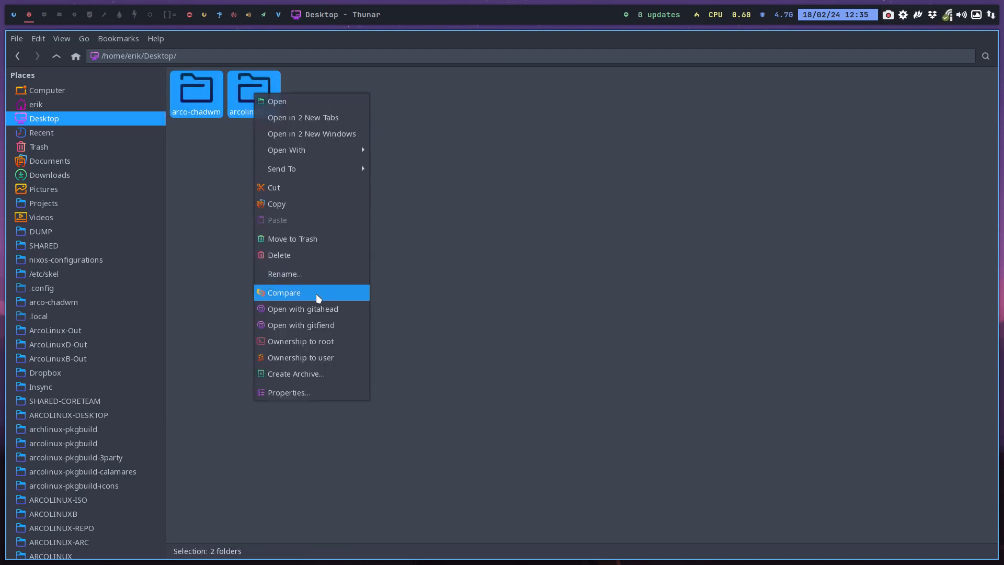
click(474, 178)
Open the archiso folder inside the arcolinuxl-iso folder
double_click(253, 89)
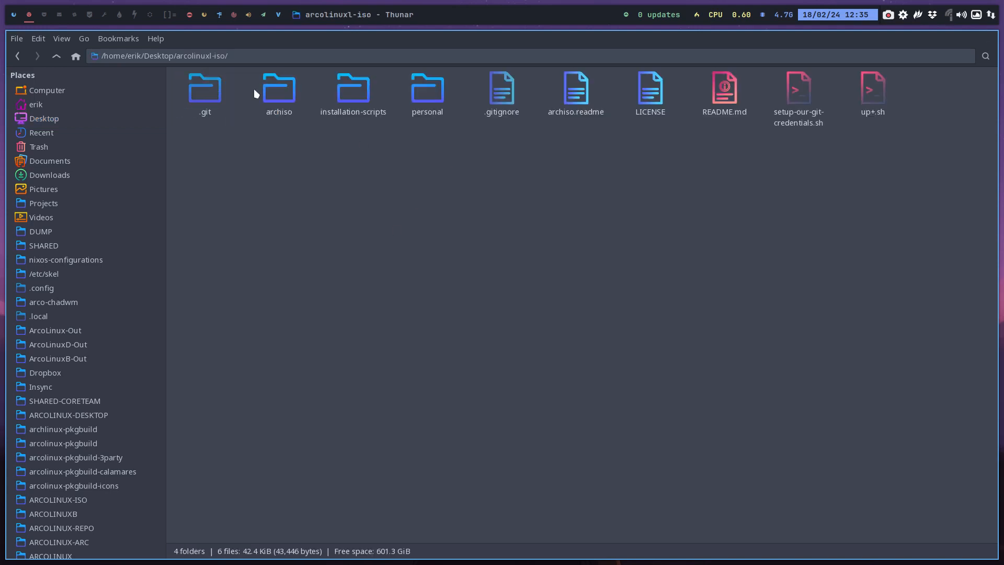
click(348, 95)
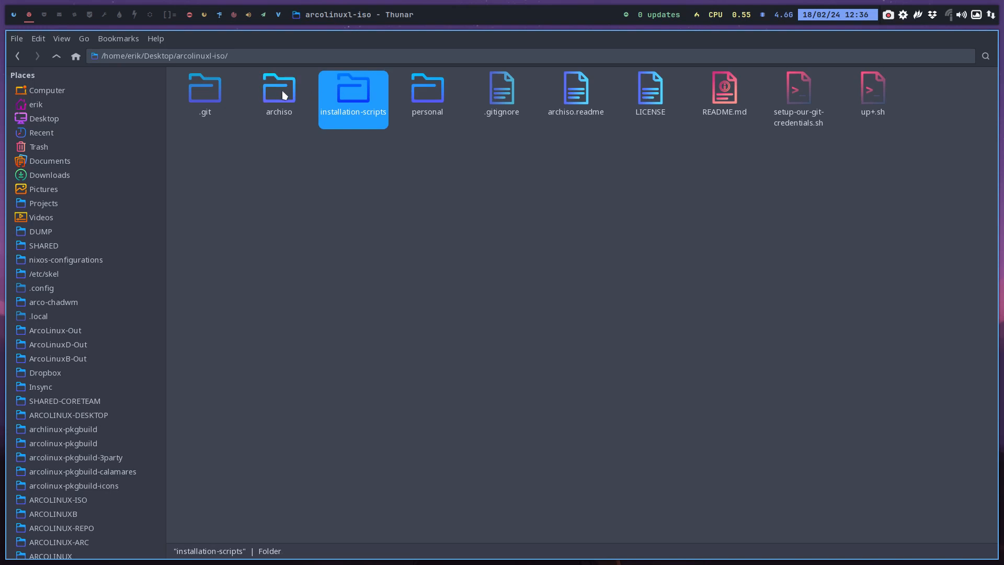
double_click(281, 90)
Compare packages.x86_64 and packages-chadwm.x86_64 side by side in Meld
click(530, 108)
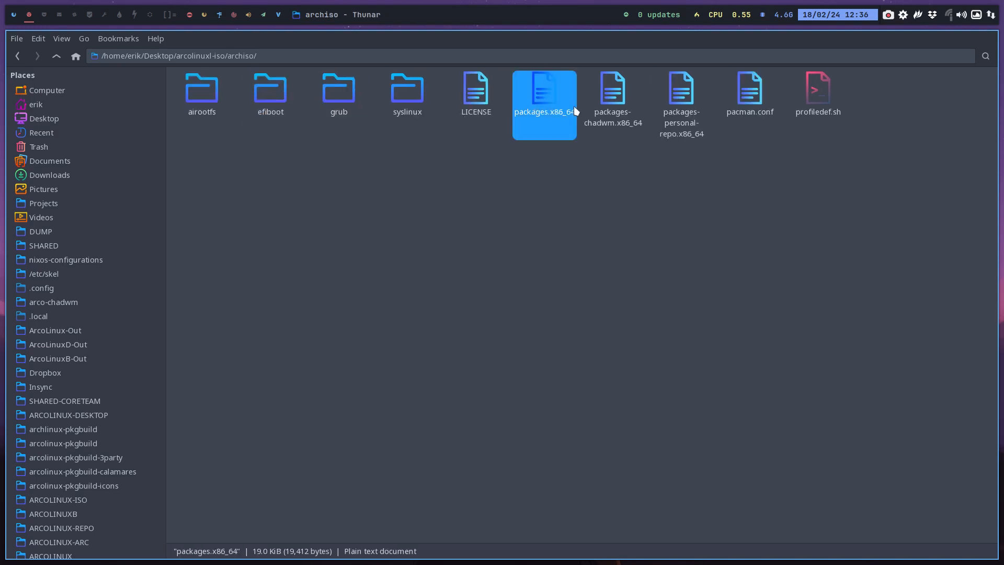
ctrl+click(607, 105)
right_click(607, 106)
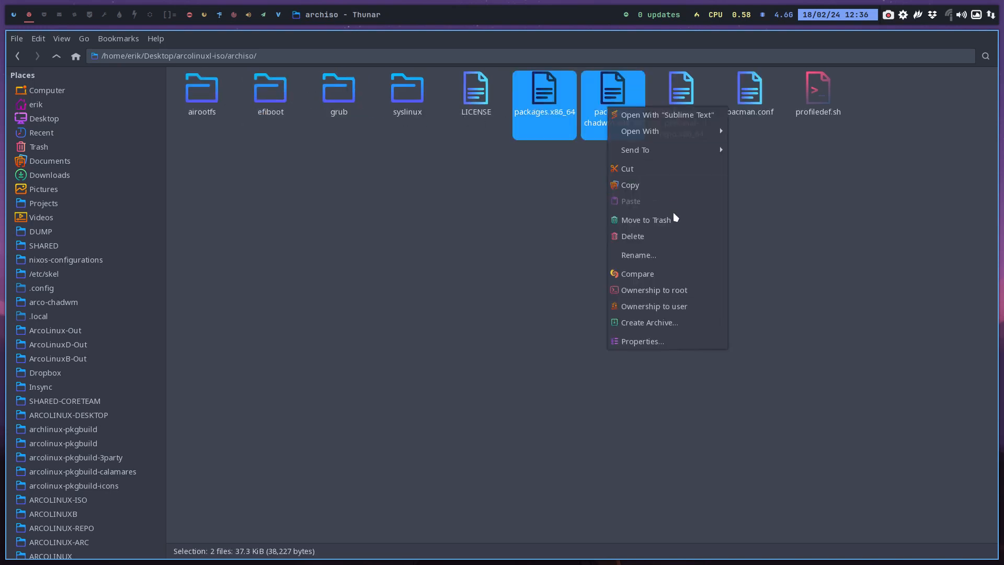
click(676, 270)
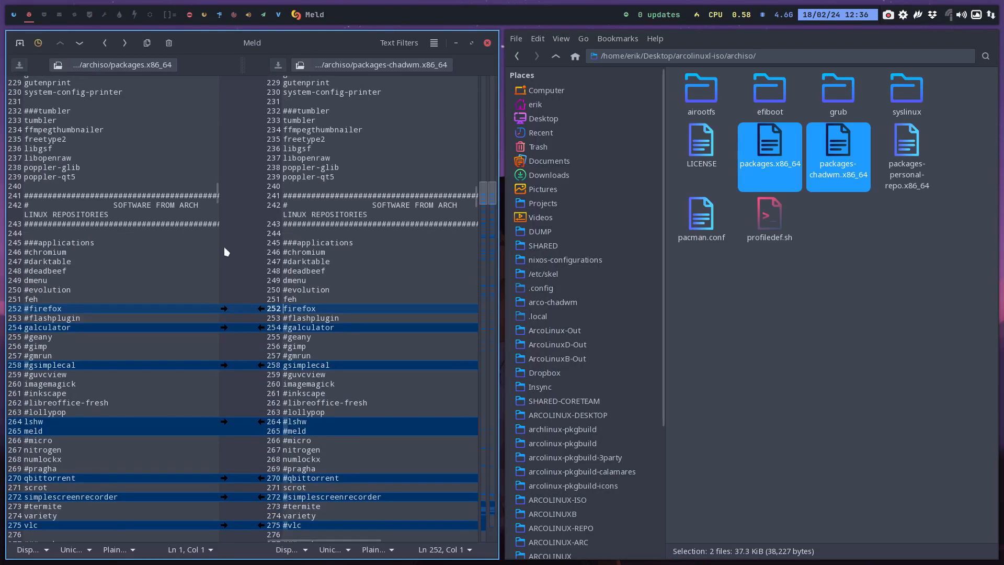
Uncomment chromium in the applications section of packages.x86_64
scroll(280, 245, down, 5)
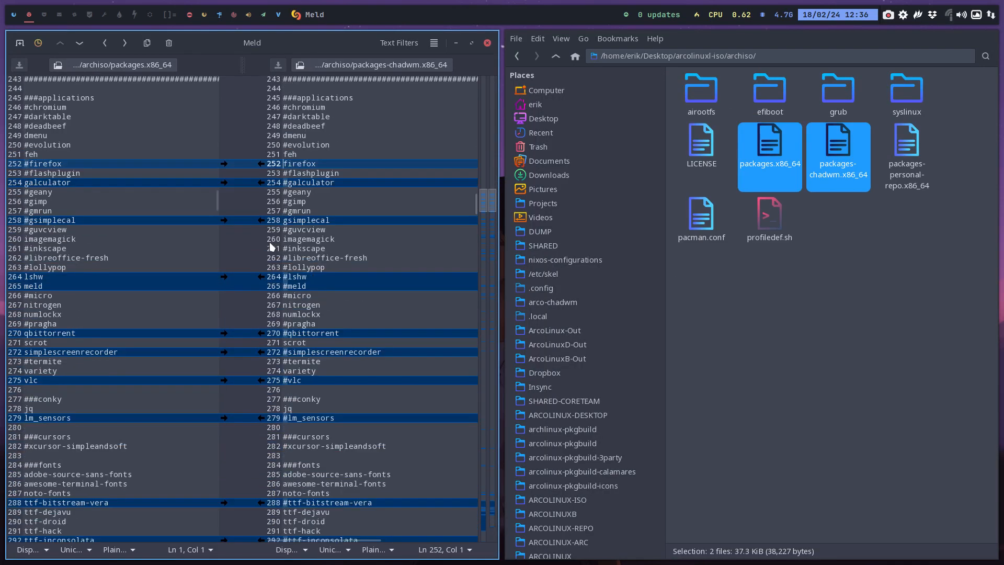
click(28, 106)
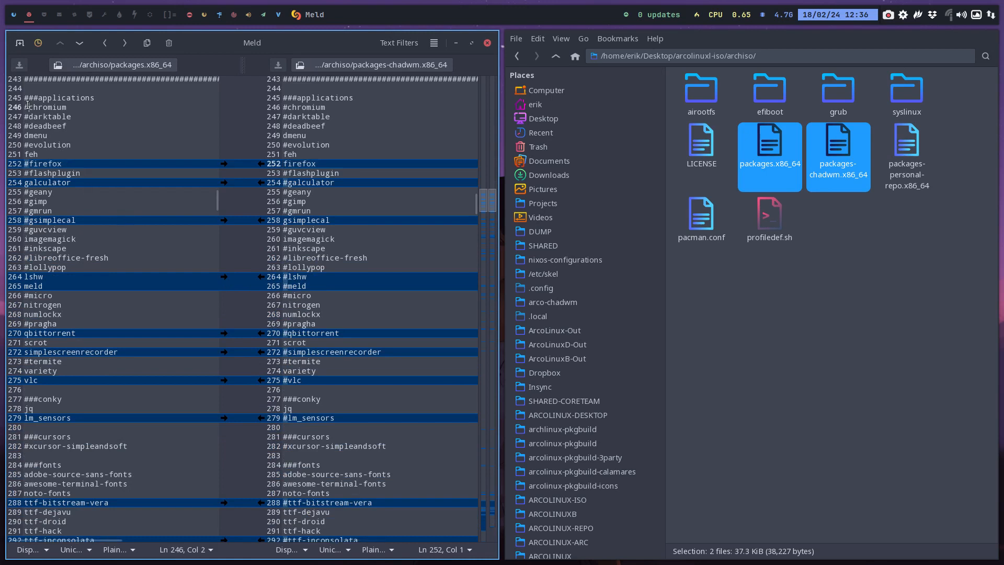
key(BackSpace)
Uncomment gimp in the applications section of packages.x86_64
key(Down)
key(Down)
key(Down)
key(Down)
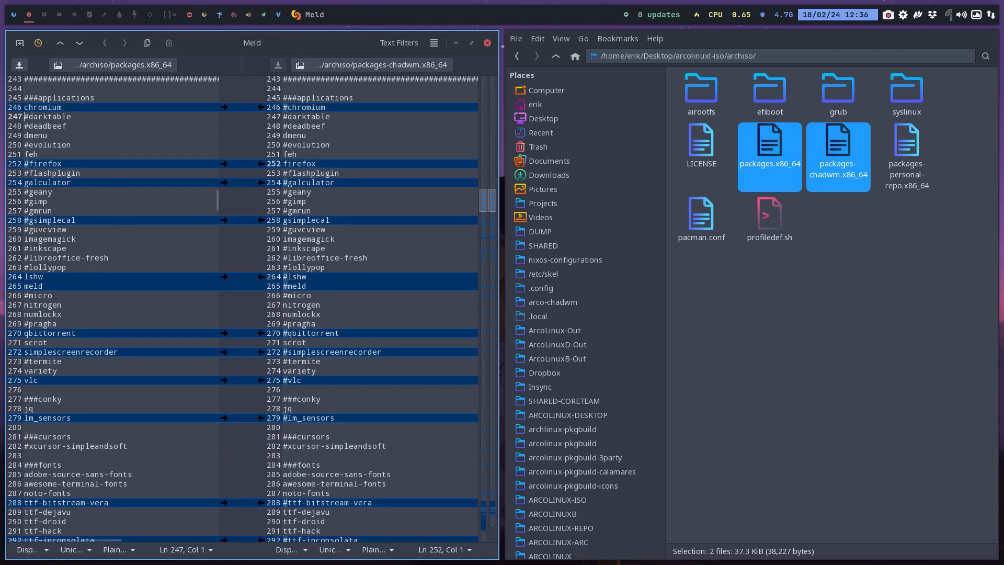
key(Down)
key(Down)
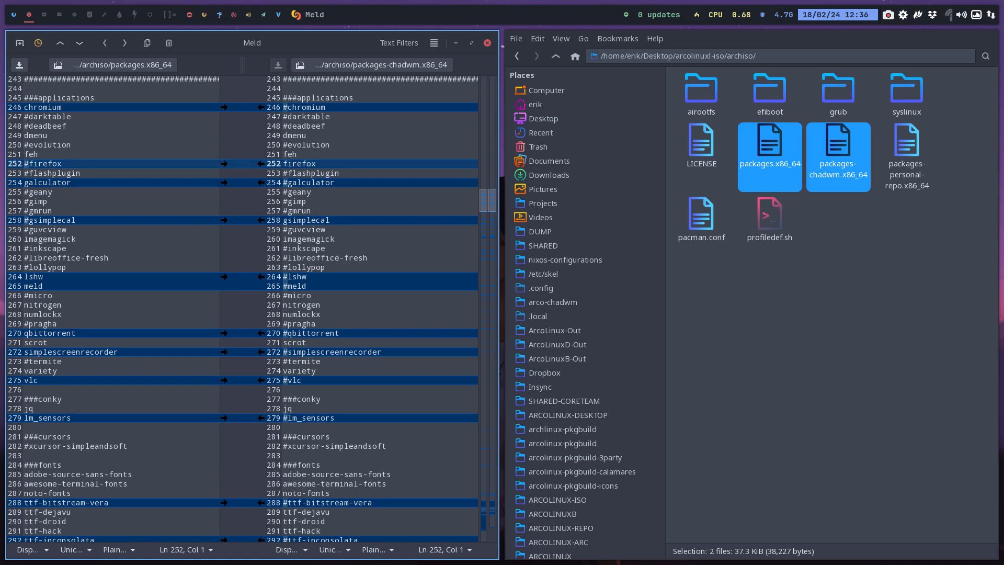
key(Down)
key(Down)
key(Down)
key(Down)
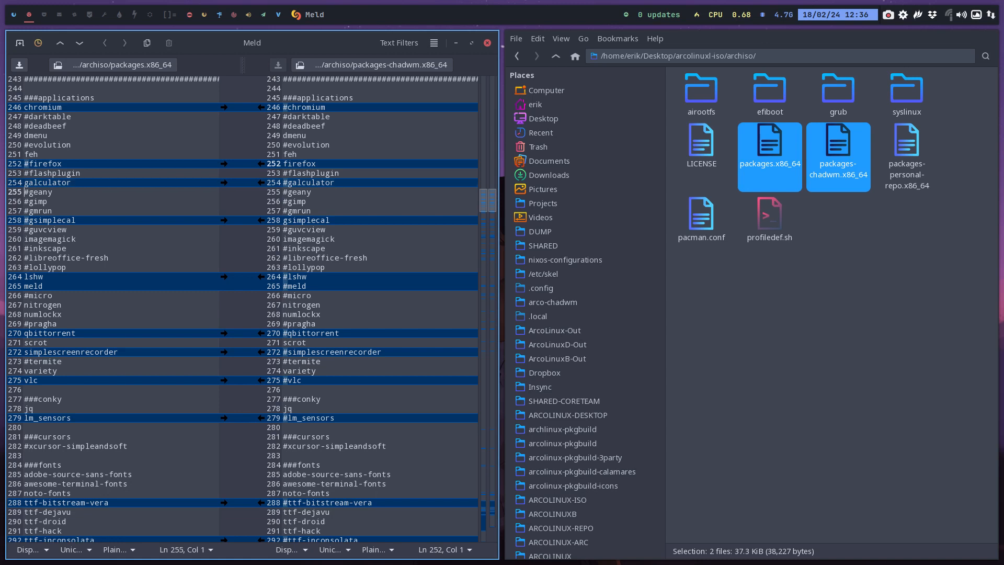
key(Delete)
Uncomment inkscape in the applications section of packages.x86_64
key(Down)
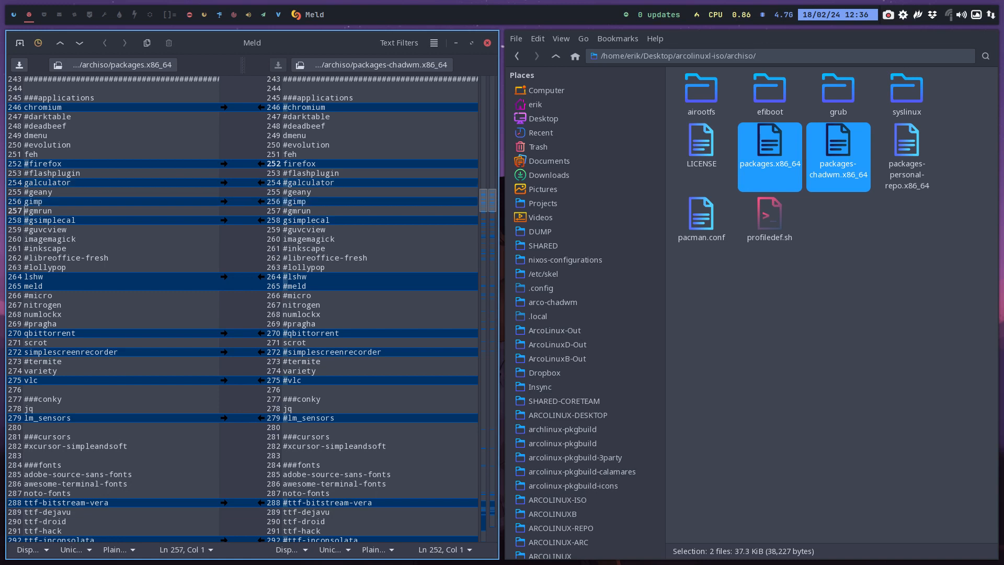
key(Down)
key(Down)
key(Down)
Examine the differences between the two package lists from the remaining applications through the fonts, icons, themes and first utilities
key(Down)
key(Delete)
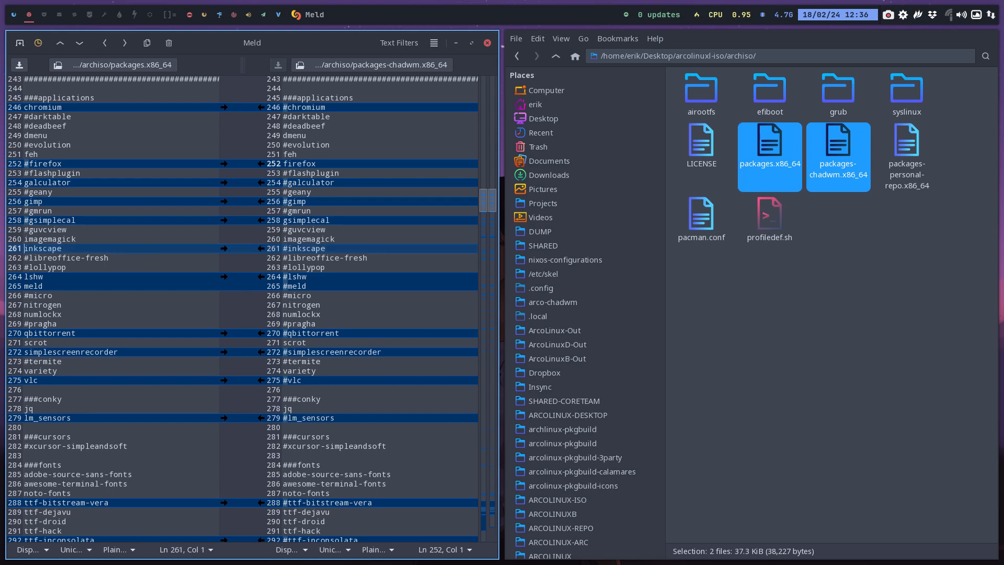
key(Down)
key(Down)
key(Down)
key(Down)
key(Down)
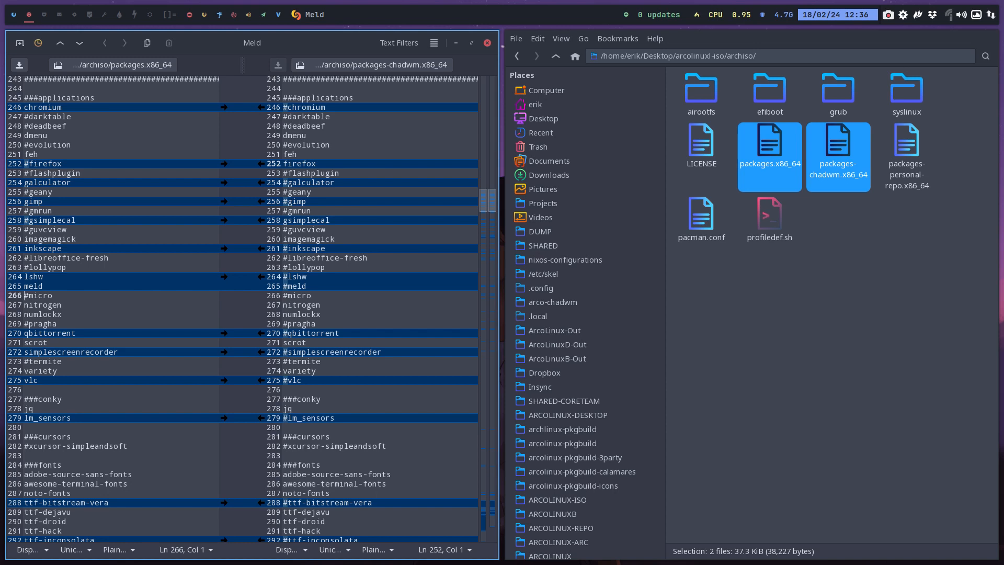
key(Down)
key(Down)
key(Down)
key(Down)
key(Down)
key(Down)
key(Down)
key(Down)
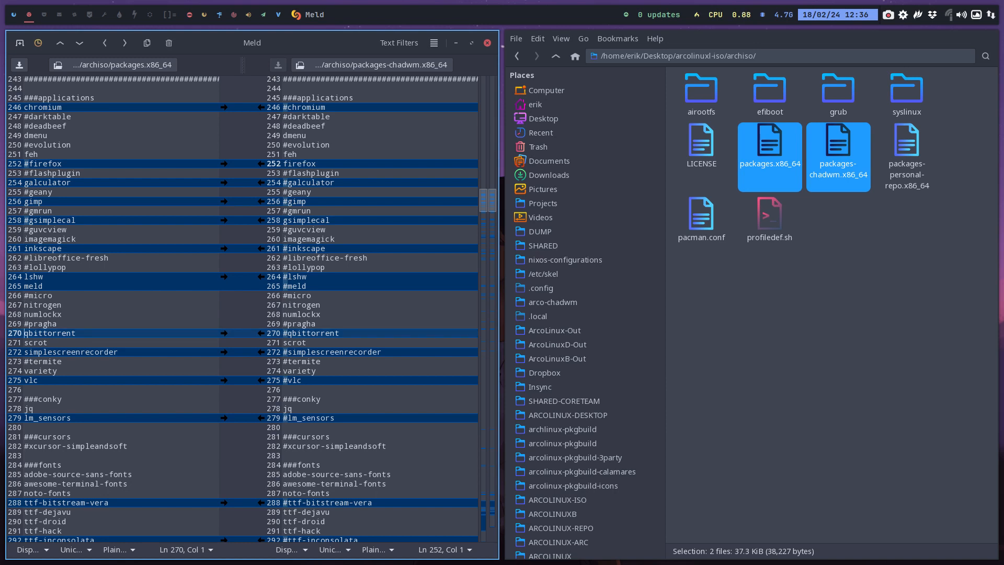
key(Down)
key(Down)
key(Down)
key(Down)
key(Down)
key(Down)
key(Down)
key(Down)
key(Down)
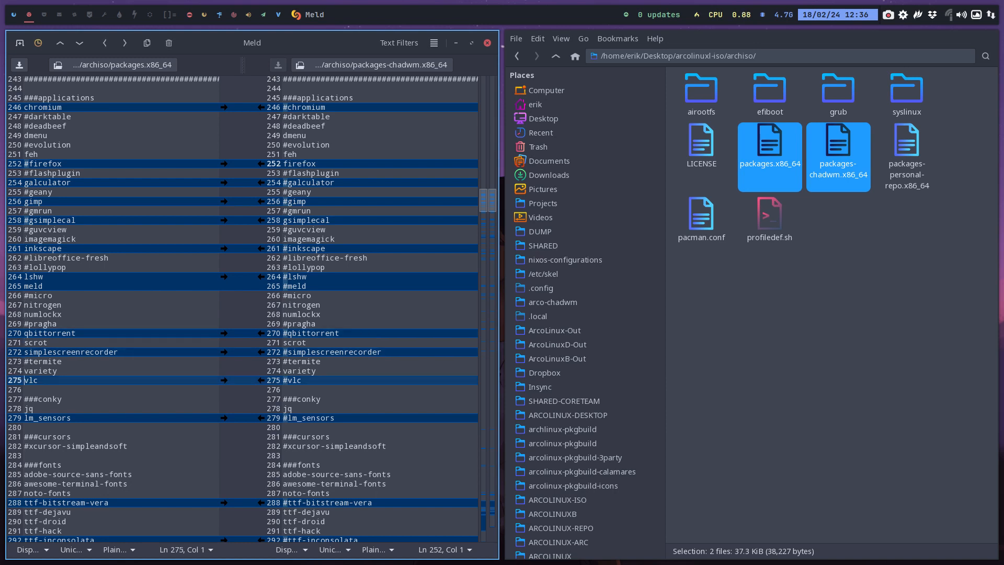
key(Down)
key(Down)
key(Down)
key(Down)
key(Down)
key(Down)
key(Down)
key(Down)
key(Down)
key(Down)
key(Down)
key(Down)
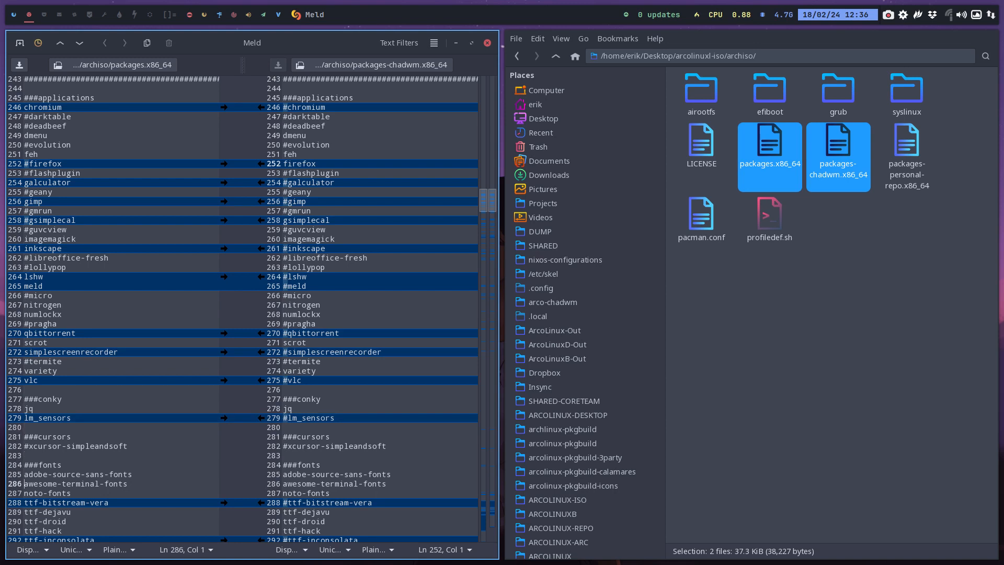
key(Down)
key(Down)
key(Down)
key(Down)
key(Down)
key(Down)
key(Down)
key(Down)
key(Down)
key(Down)
key(Down)
key(Down)
key(Down)
key(Down)
key(Down)
key(Down)
key(Down)
key(Down)
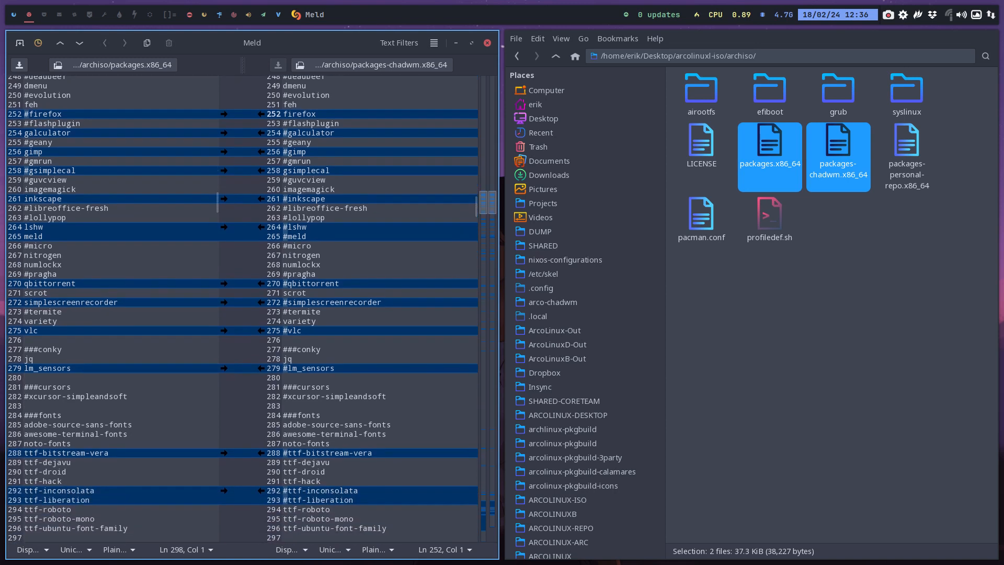
key(Down)
key(Down)
key(Down)
key(Down)
key(Down)
key(Down)
key(Down)
key(Down)
key(Down)
key(Down)
key(Down)
key(Down)
key(Down)
key(Down)
key(Down)
key(Down)
key(Down)
key(Down)
key(Down)
key(Down)
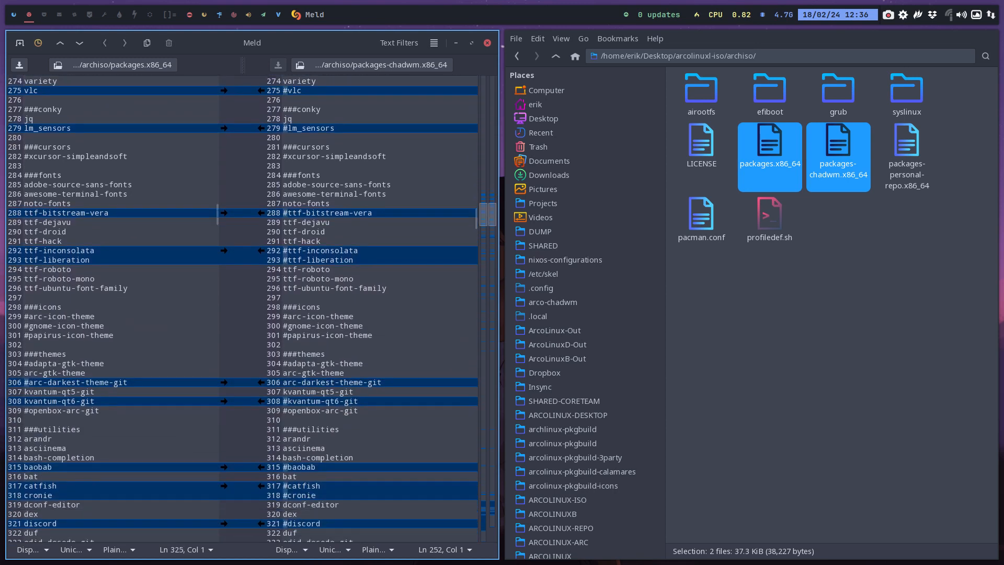
Go back to arc-darkest-theme-git and examine the differing theme and utility packages down to discord
key(Up)
key(Up)
key(Up)
key(Up)
key(Up)
key(Up)
key(Up)
key(Up)
key(Up)
key(Up)
key(Up)
key(Up)
key(Up)
key(Up)
key(Up)
key(Up)
key(Up)
key(Up)
key(Up)
key(Up)
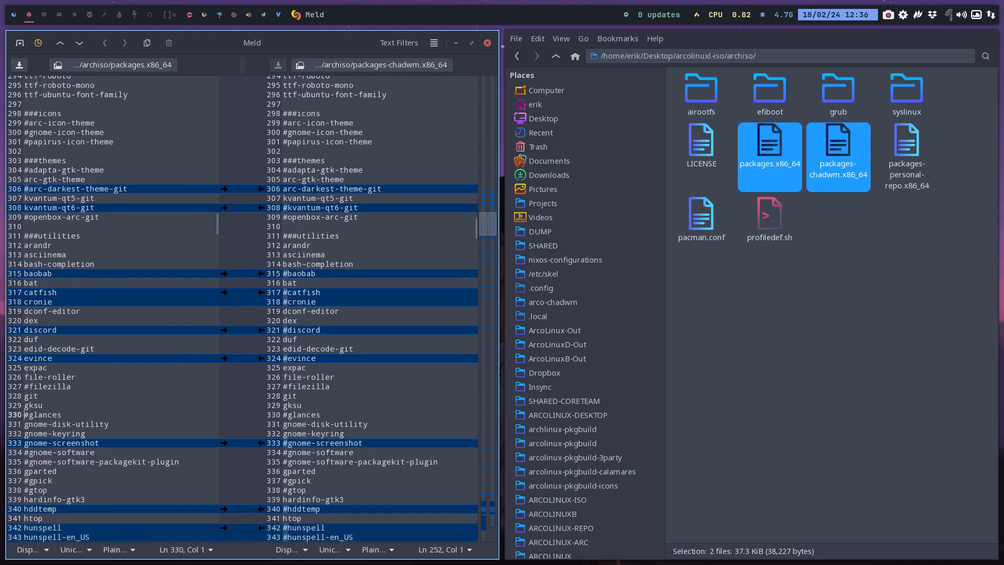
key(Up)
key(Down)
key(Down)
key(Down)
key(Down)
key(Down)
key(Down)
key(Down)
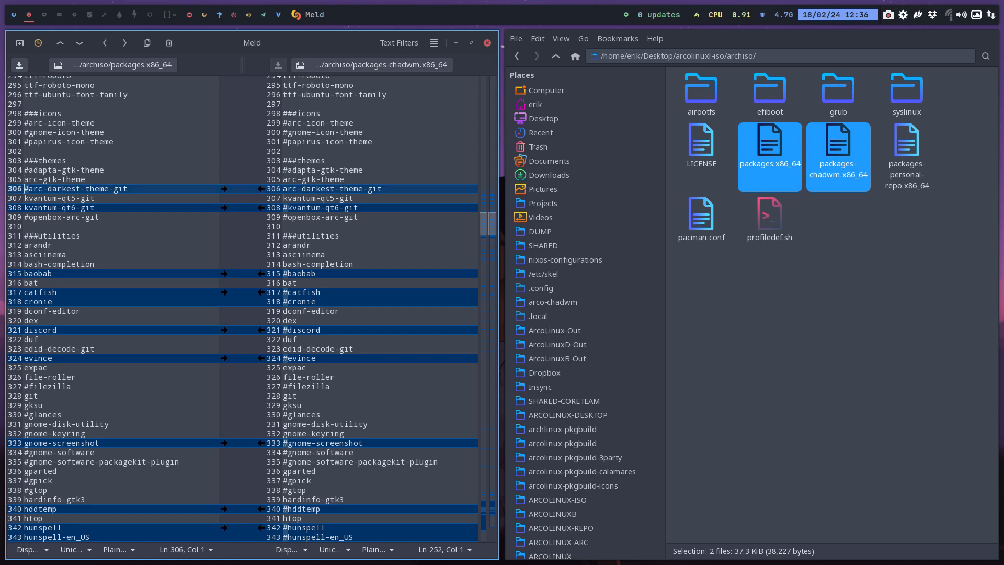
key(Down)
key(Down)
key(Down)
key(Down)
key(Down)
key(Down)
key(Down)
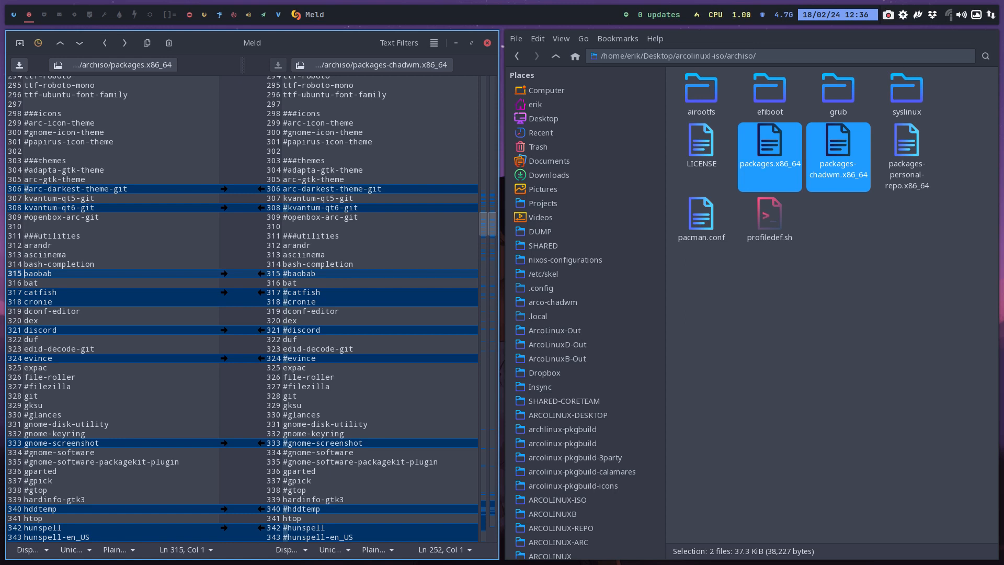
key(Down)
key(Down)
key(Down)
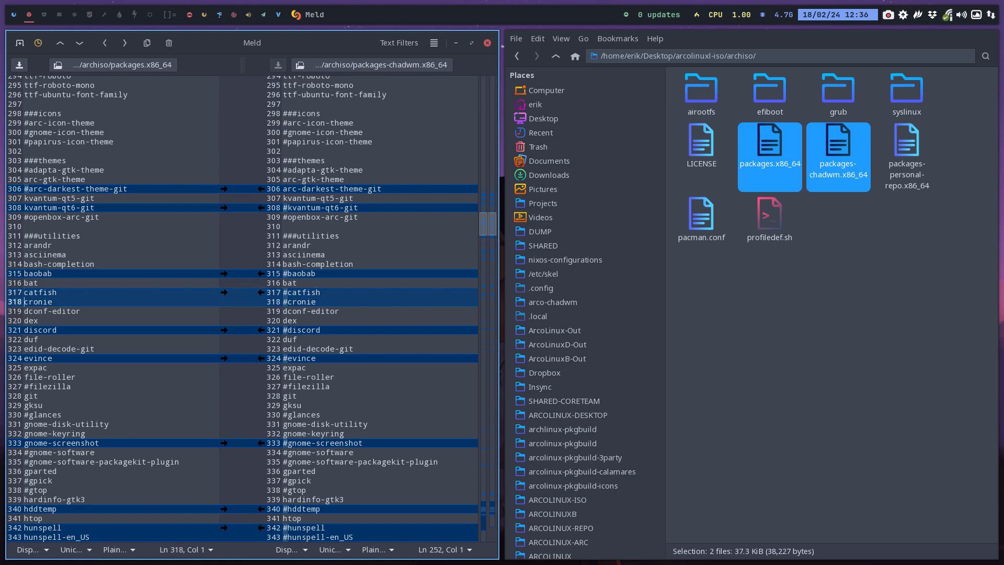
key(Down)
key(Down)
key(Down)
key(Down)
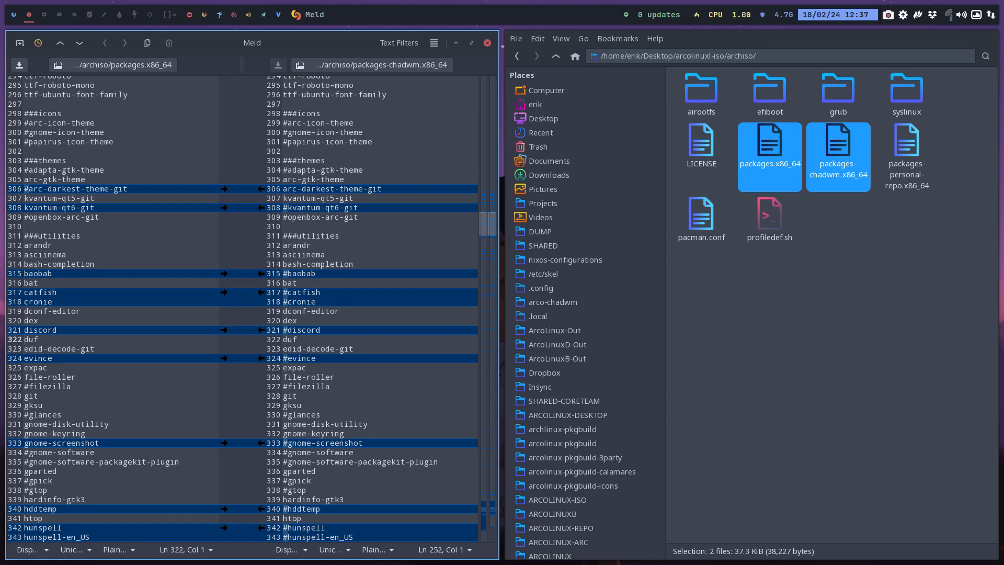
Uncomment filezilla in the utilities section of packages.x86_64
key(Down)
Comment out gparted in the utilities section of packages.x86_64
key(Down)
key(Down)
key(Down)
key(Down)
key(Delete)
key(Down)
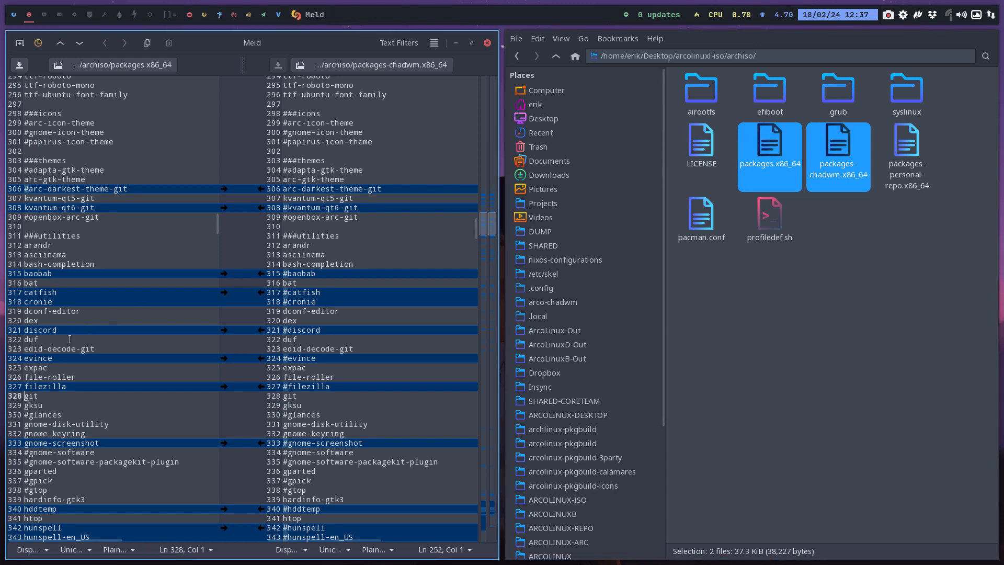
key(Down)
key(Down)
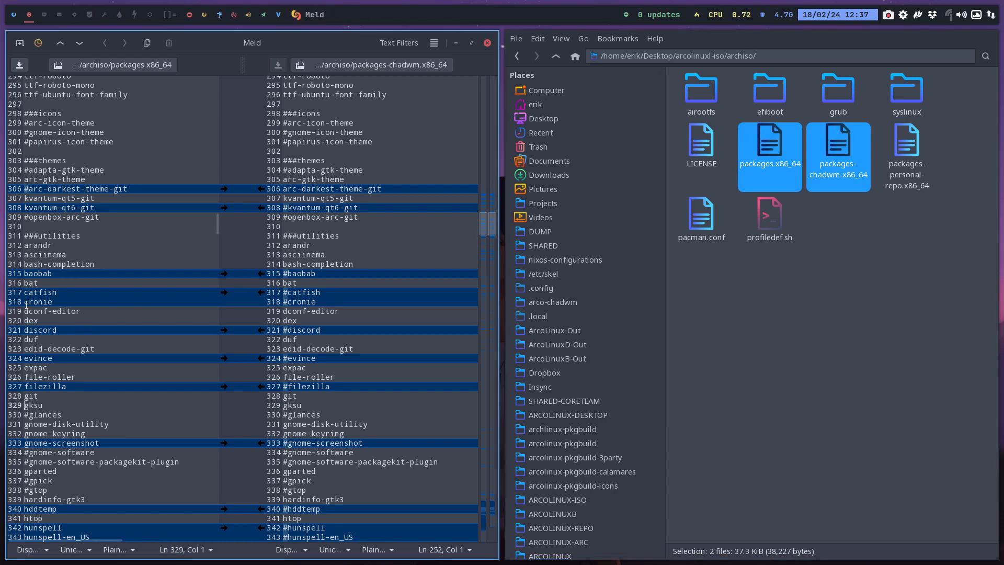
key(Down)
key(Down)
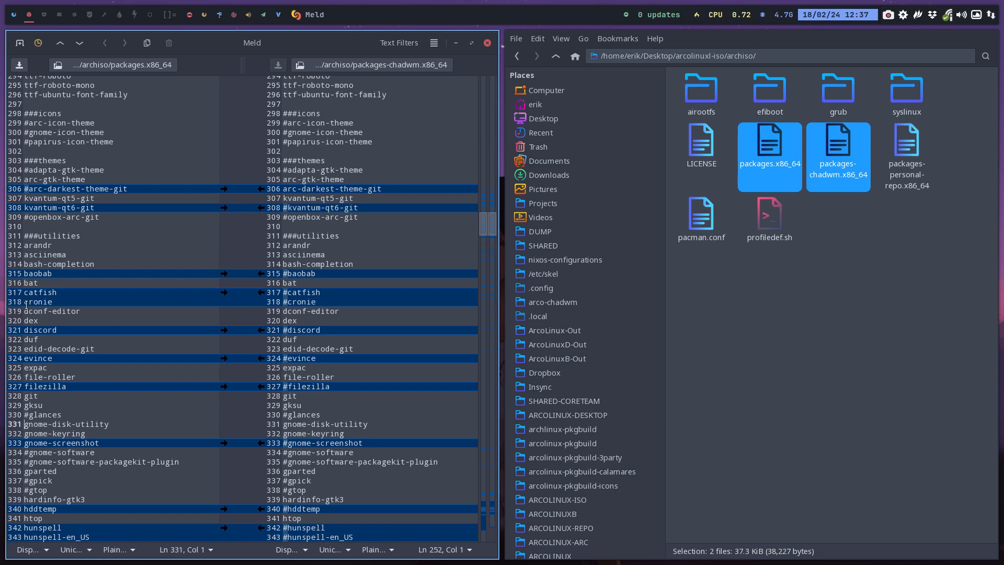
key(Down)
key(Down)
key(Down)
key(Down)
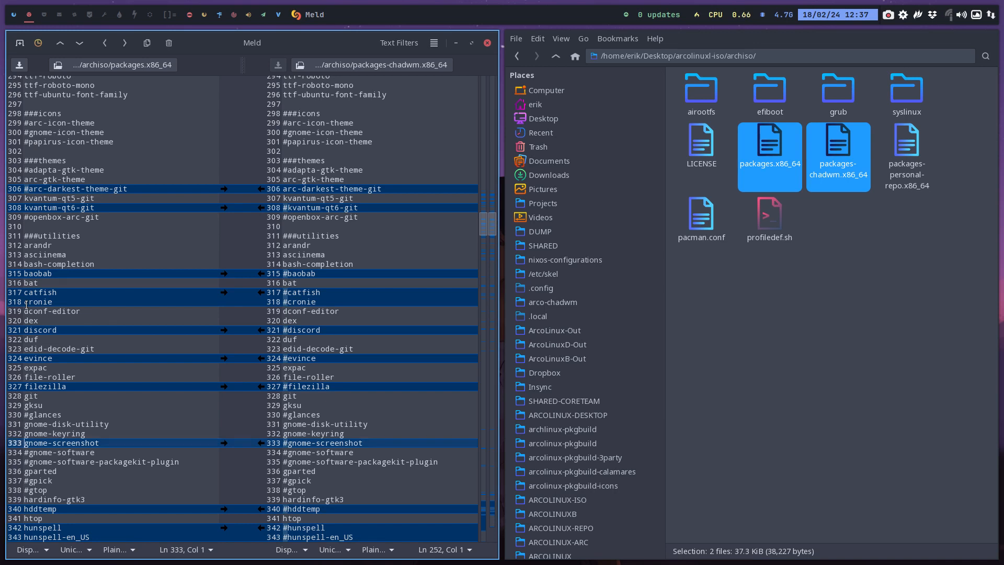
key(Down)
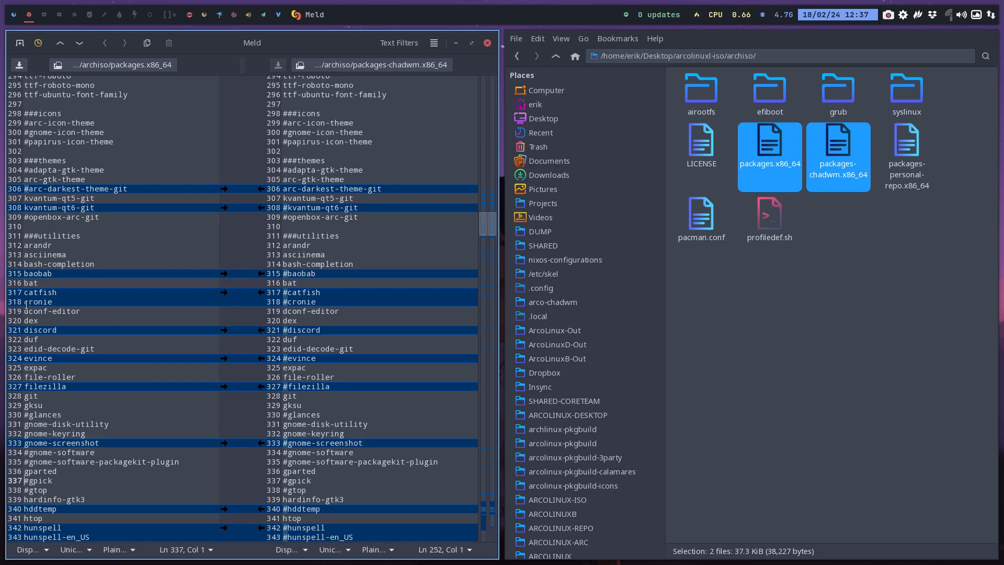
key(Up)
text(#)
Examine the utility packages from gpick down past ufw and go back to intltool
key(Down)
key(Down)
key(Down)
key(Down)
key(Down)
key(Down)
key(Down)
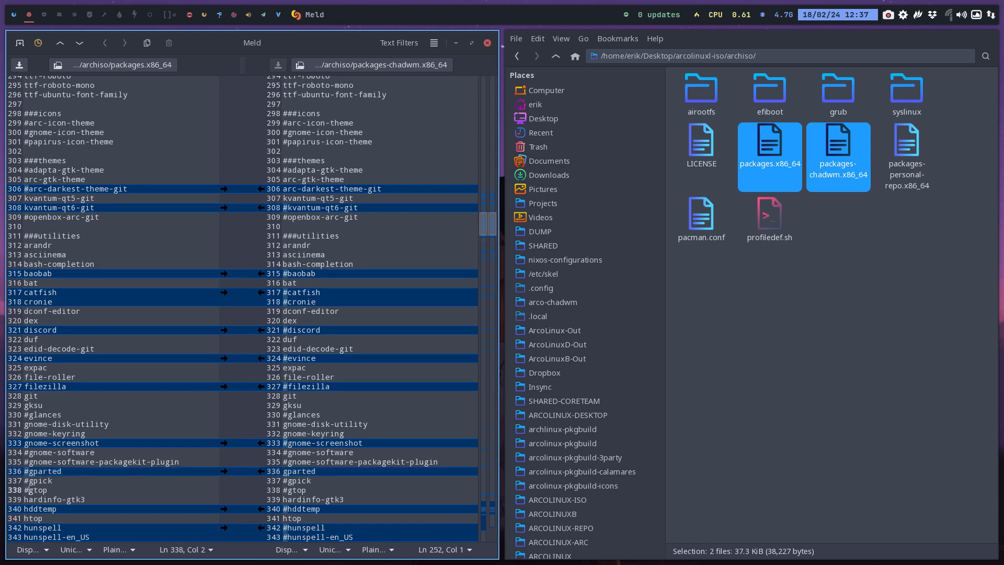
key(Down)
key(Down)
key(Down)
key(Down)
key(Down)
key(Down)
key(Down)
key(Down)
key(Down)
key(Down)
key(Down)
key(Down)
key(Down)
key(Down)
key(Down)
key(Down)
key(Down)
key(Down)
key(Down)
key(Down)
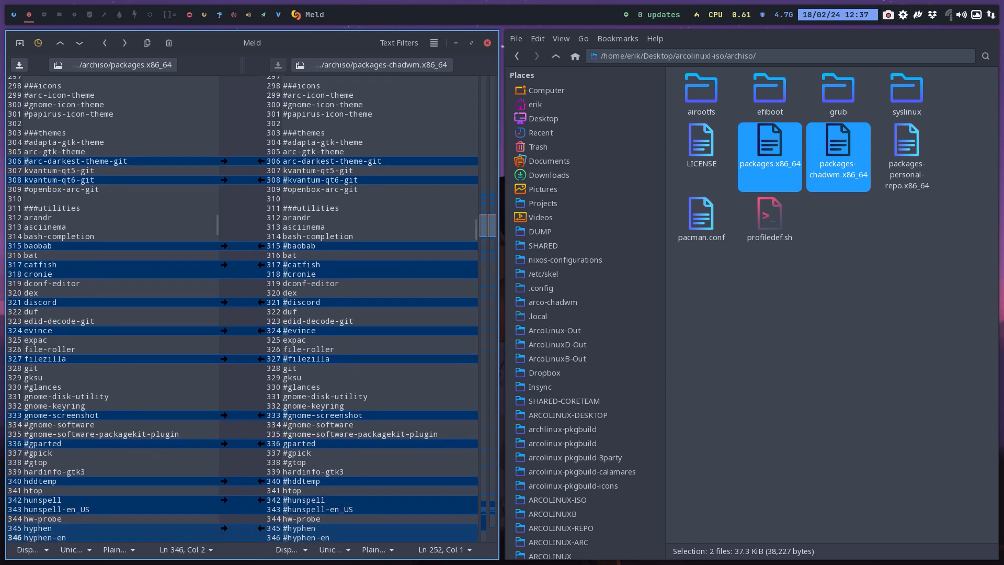
key(Down)
key(Down)
key(Down)
key(Down)
key(Down)
key(Down)
key(Down)
key(Down)
key(Down)
key(Down)
key(Down)
key(Down)
key(Down)
key(Down)
key(Down)
key(Down)
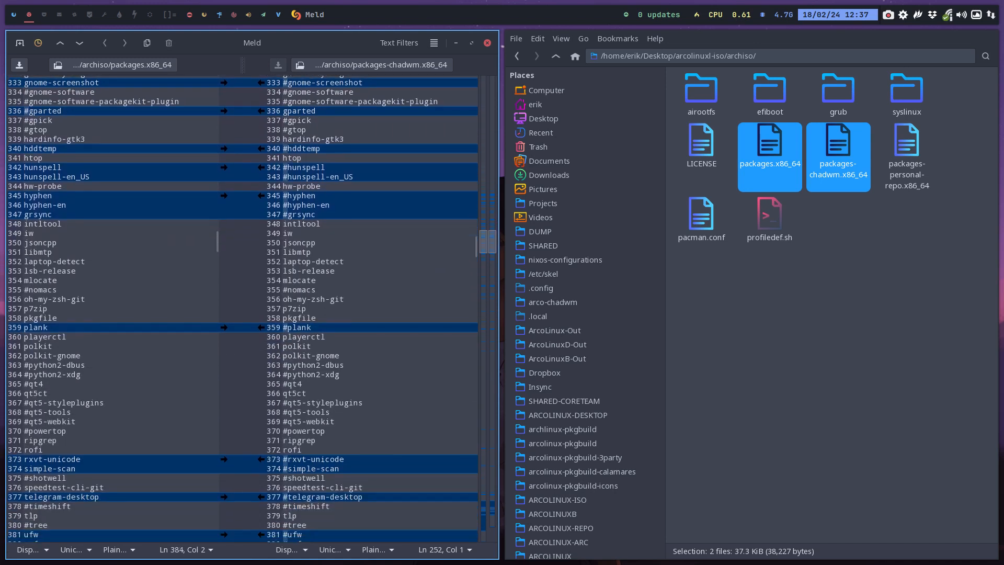
key(Up)
key(Up)
key(Up)
key(Up)
key(Up)
key(Up)
key(Up)
key(Up)
key(Up)
key(Up)
key(Up)
key(Up)
key(Up)
key(Up)
key(Up)
key(Up)
key(Up)
key(Up)
key(Up)
key(Up)
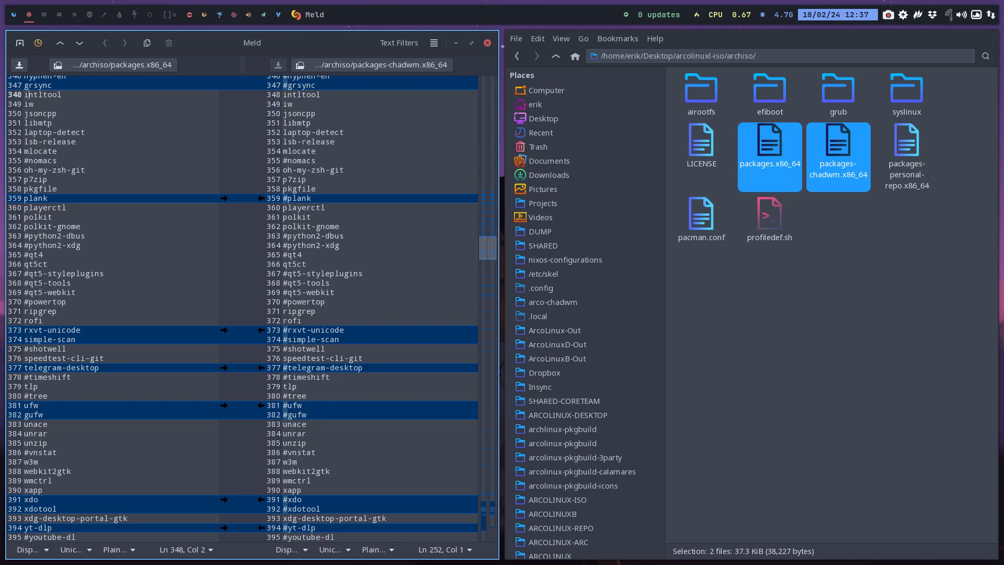
Compare the utility packages of both lists from intltool down to speedtest-cli-git
key(Down)
key(Down)
key(Down)
key(Down)
key(Down)
key(Down)
key(Down)
key(Down)
key(Down)
key(Down)
key(Down)
key(Down)
key(Down)
key(Down)
key(Down)
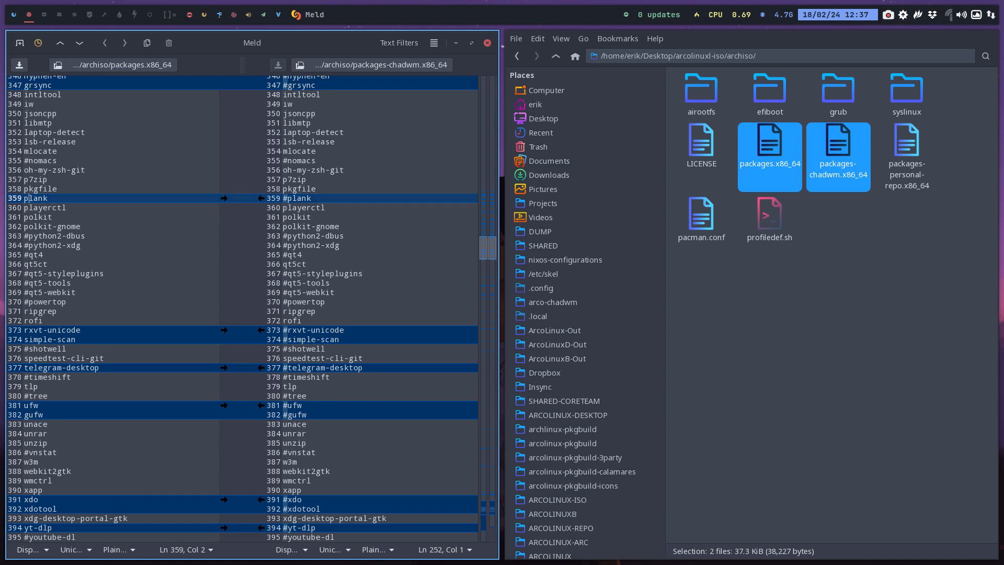
key(Down)
key(Down)
key(Down)
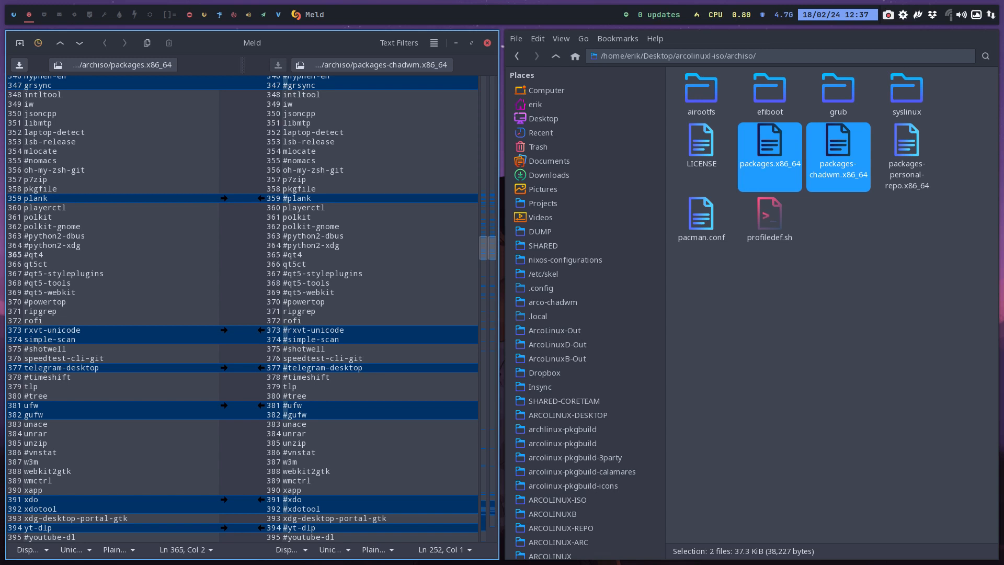
key(Down)
key(Down)
key(Down)
key(Down)
key(Down)
key(Down)
key(Down)
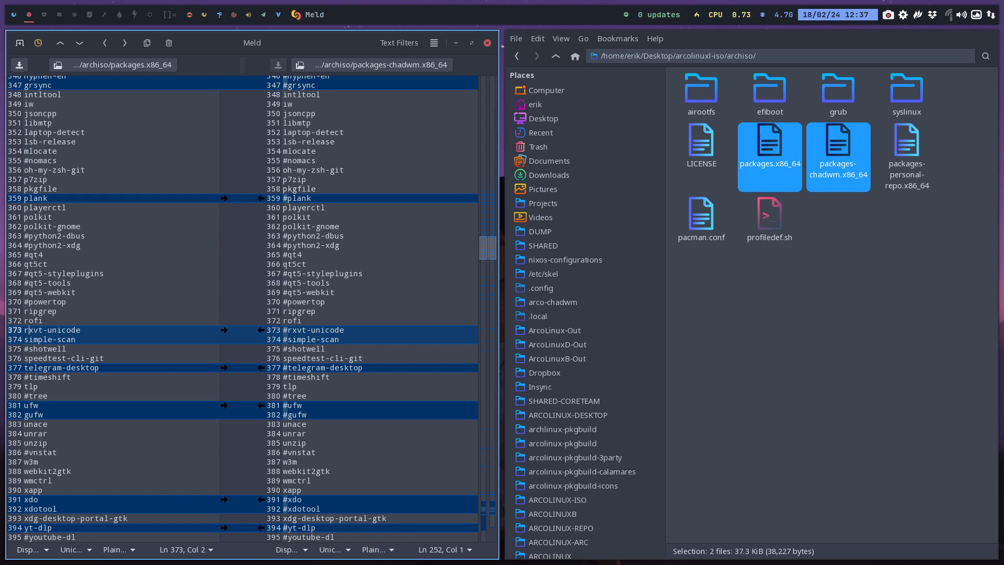
key(Down)
key(Down)
Comment out tlp in the utilities section of packages.x86_64
key(Down)
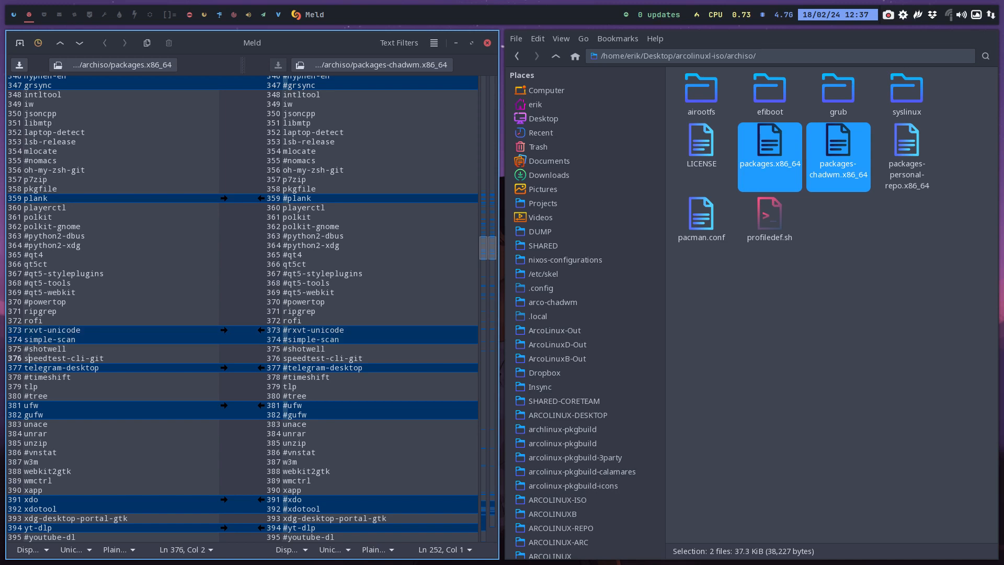
key(Down)
key(Down)
key(Down)
key(Down)
key(Up)
key(Left)
text(#)
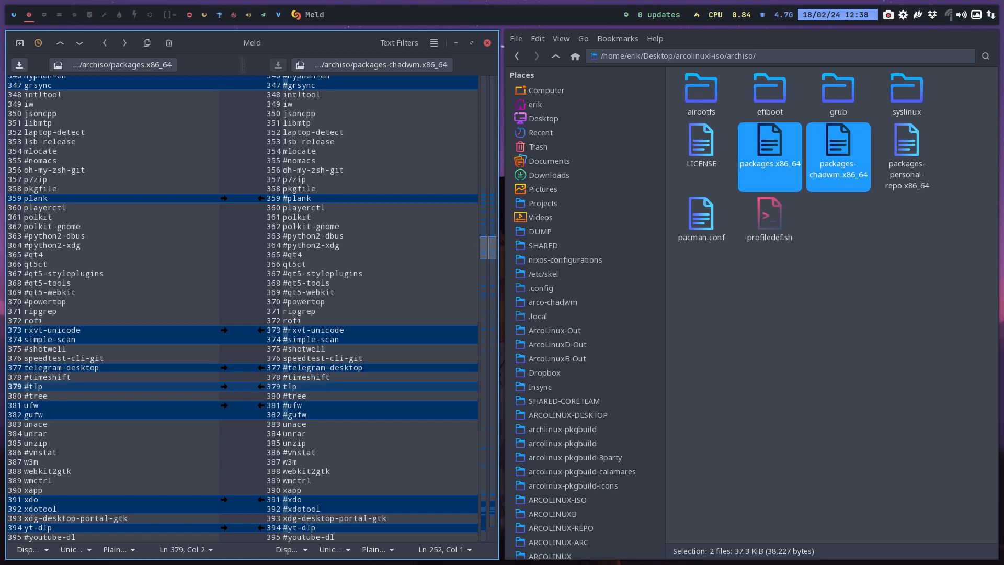
Go to the ufw entry and search for ufw in the software manager to read the descriptions of the firewall packages
key(Down)
key(Down)
key(Down)
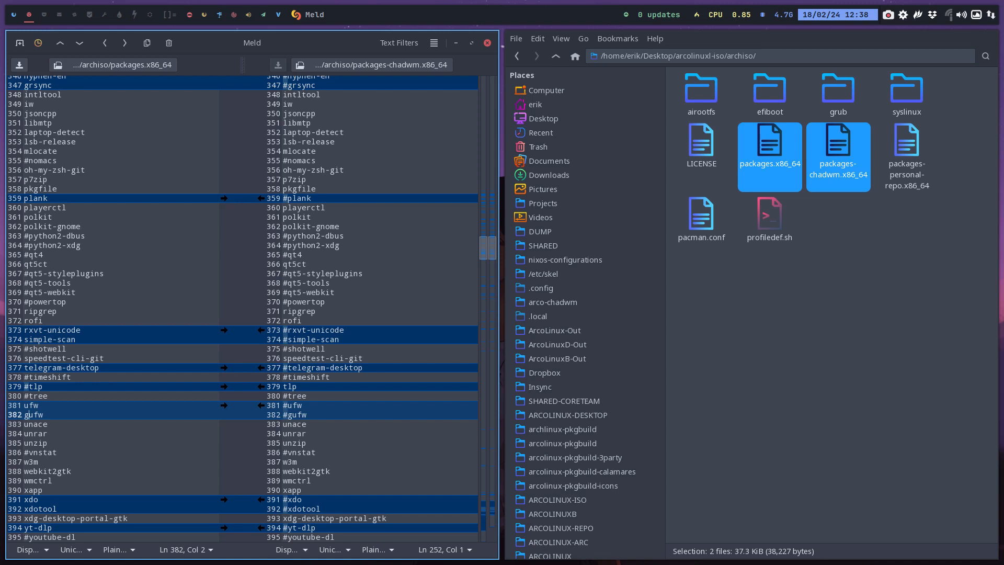
key(Up)
click(44, 14)
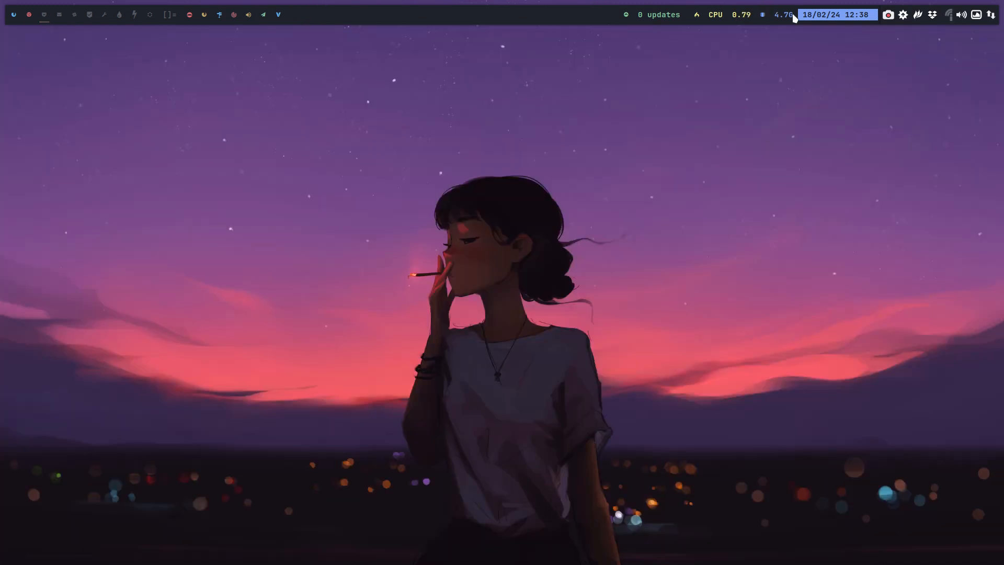
click(904, 17)
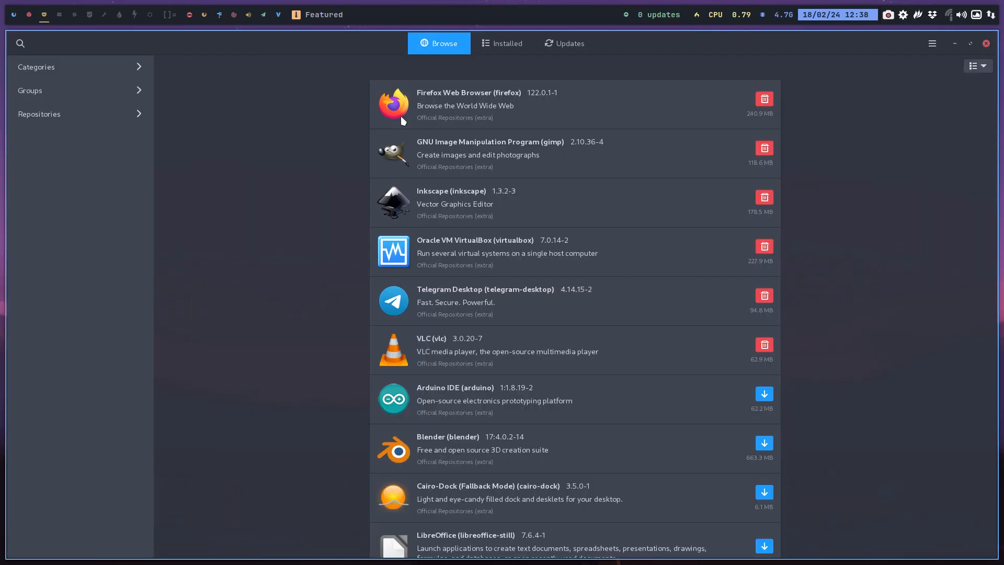
text(ufw)
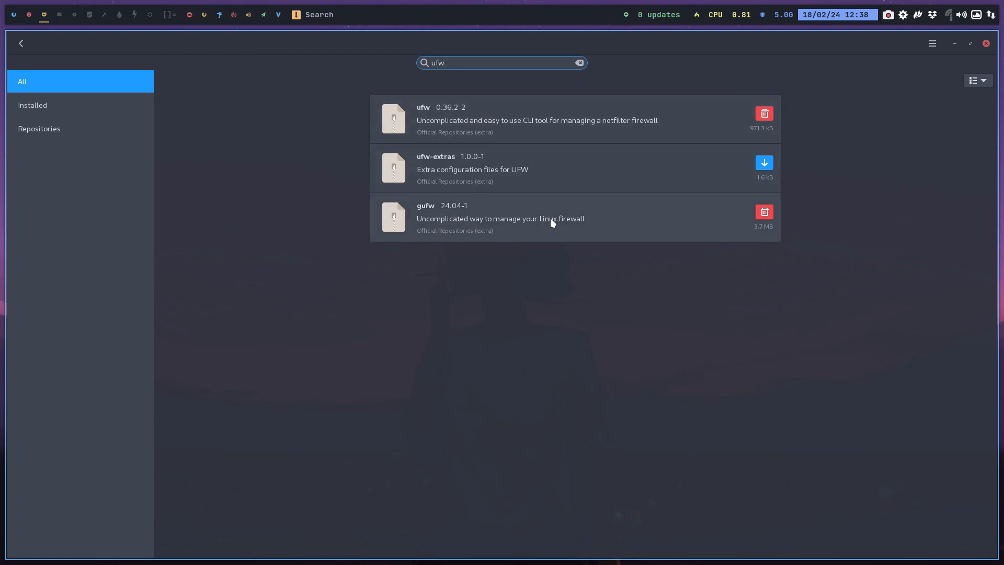
Switch back to Meld and comment out ufw and gufw in packages.x86_64
click(29, 16)
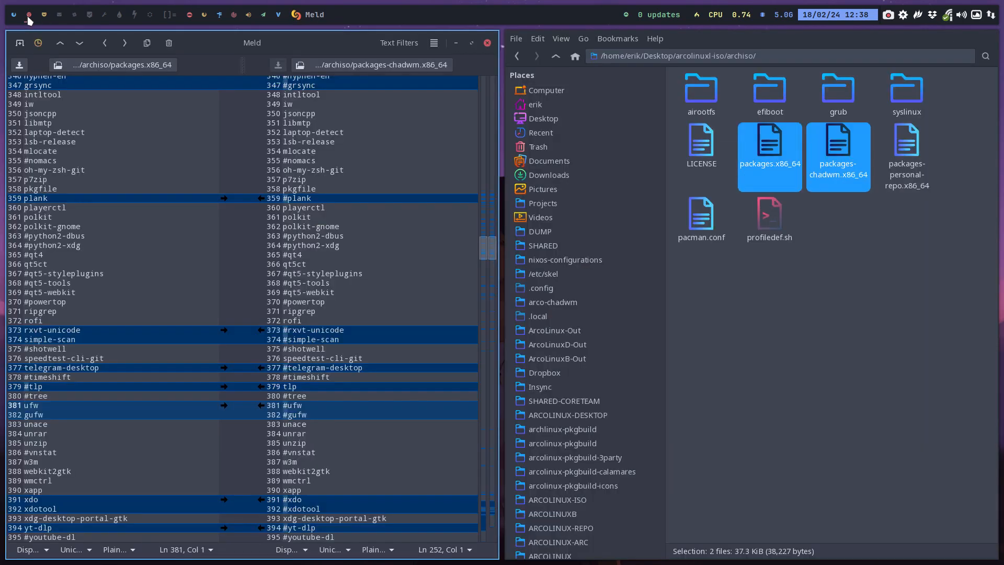
key(Delete)
key(ctrl+z)
text(#)
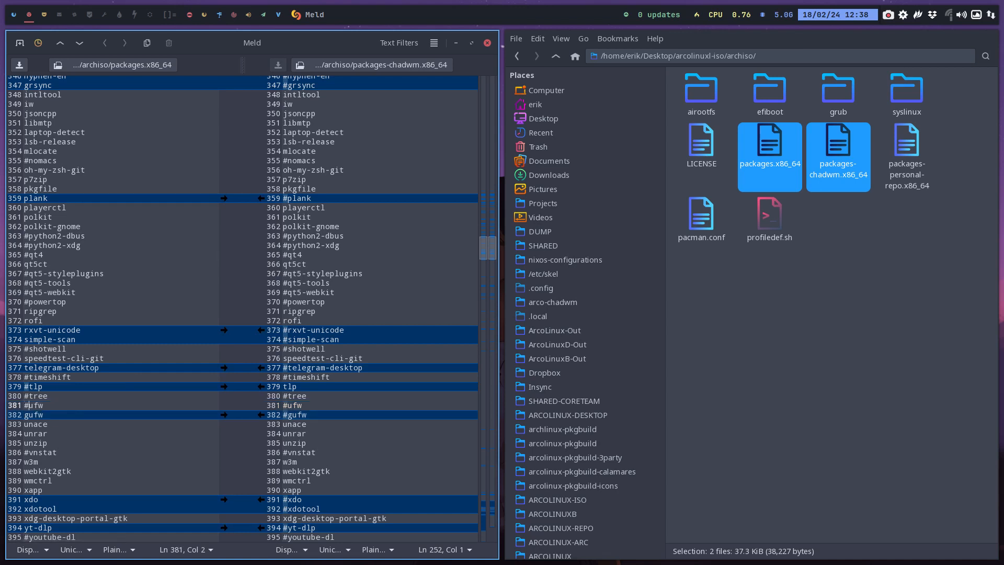
key(Down)
key(Left)
text(#)
Comment out xdo and xdotool in the utilities section of packages.x86_64
key(Down)
key(Down)
key(Down)
key(Down)
key(Down)
key(Down)
key(Down)
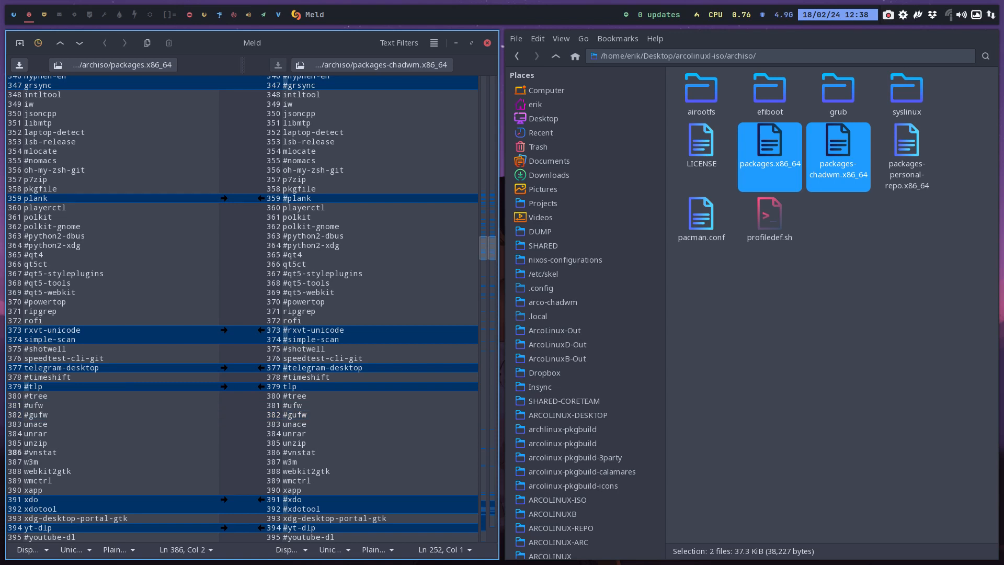
key(Down)
key(Down)
key(Down)
key(Down)
key(Up)
key(Up)
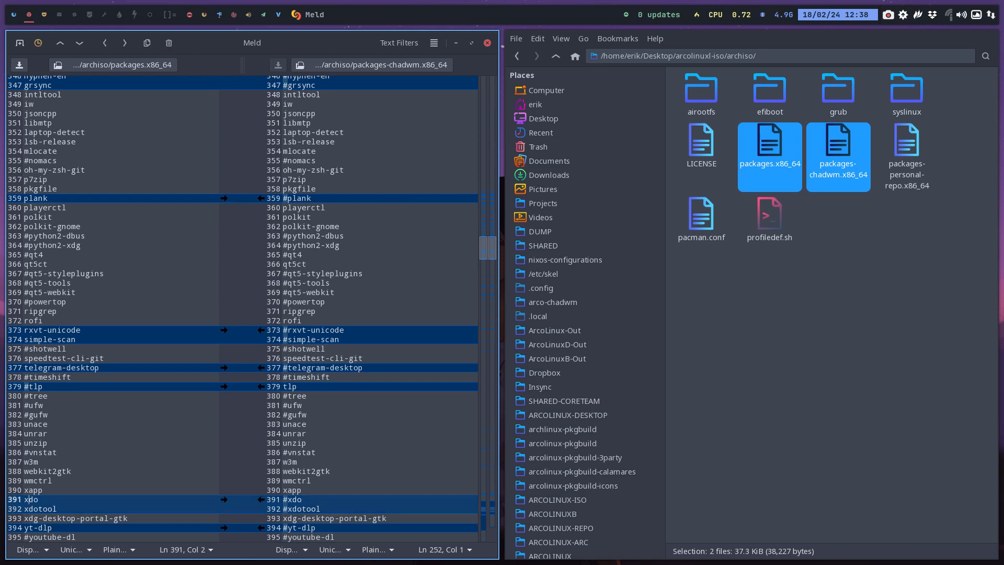
text(#)
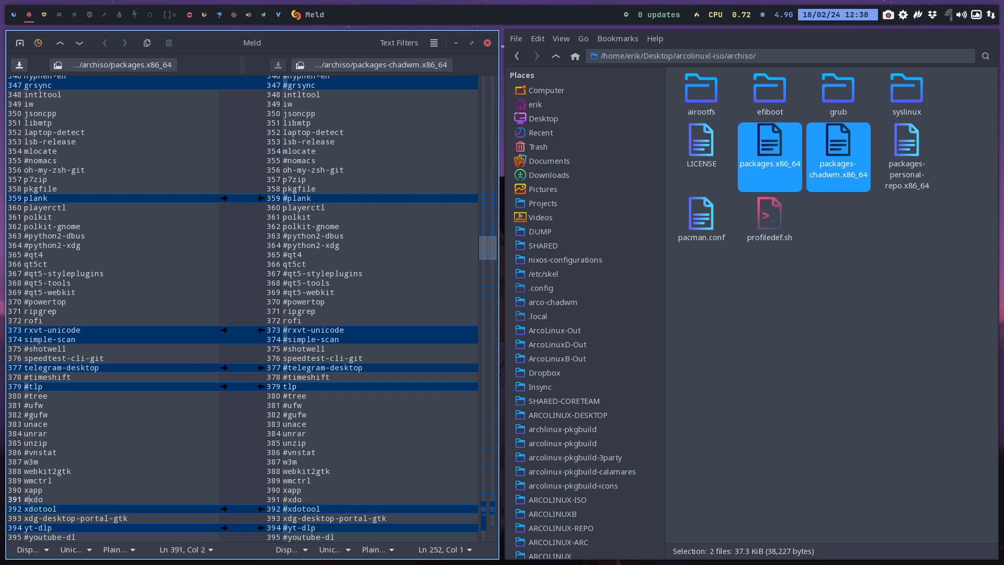
key(Down)
key(Home)
text(#)
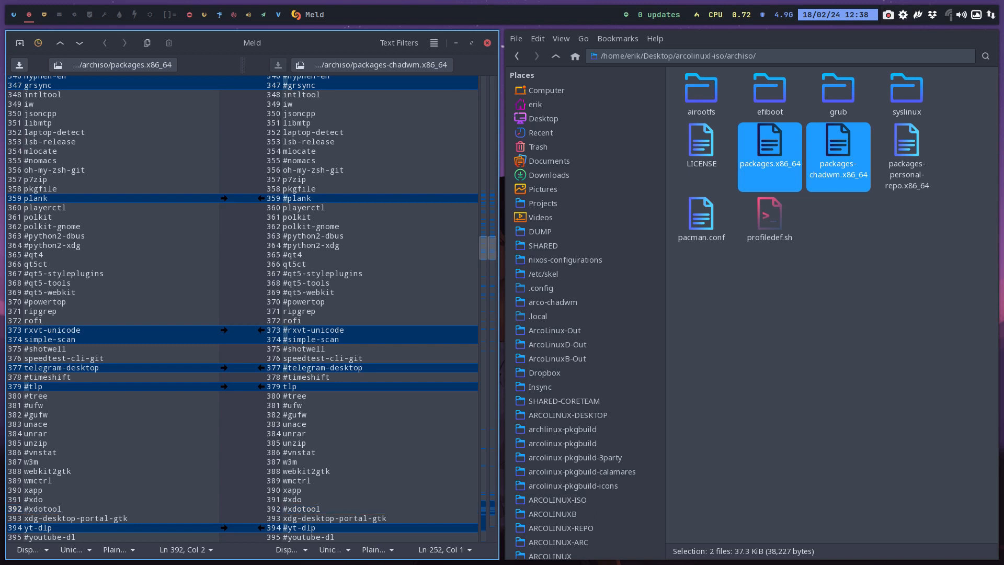
Comment out yt-dlp in the utilities section of packages.x86_64
key(Down)
key(Down)
key(Down)
key(Down)
key(Down)
key(Down)
key(Down)
key(Down)
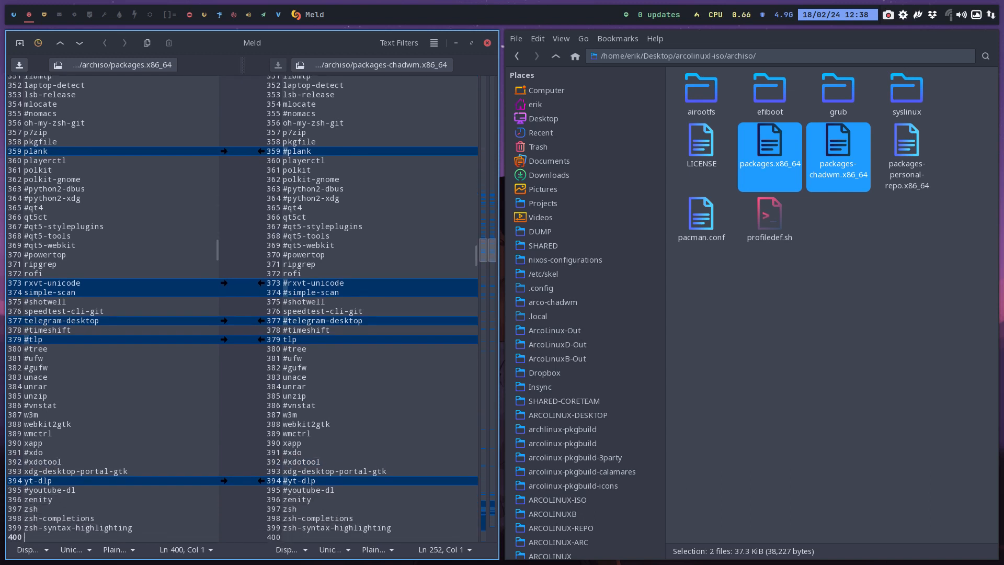
key(Up)
key(Up)
key(Up)
key(Up)
key(Up)
key(Up)
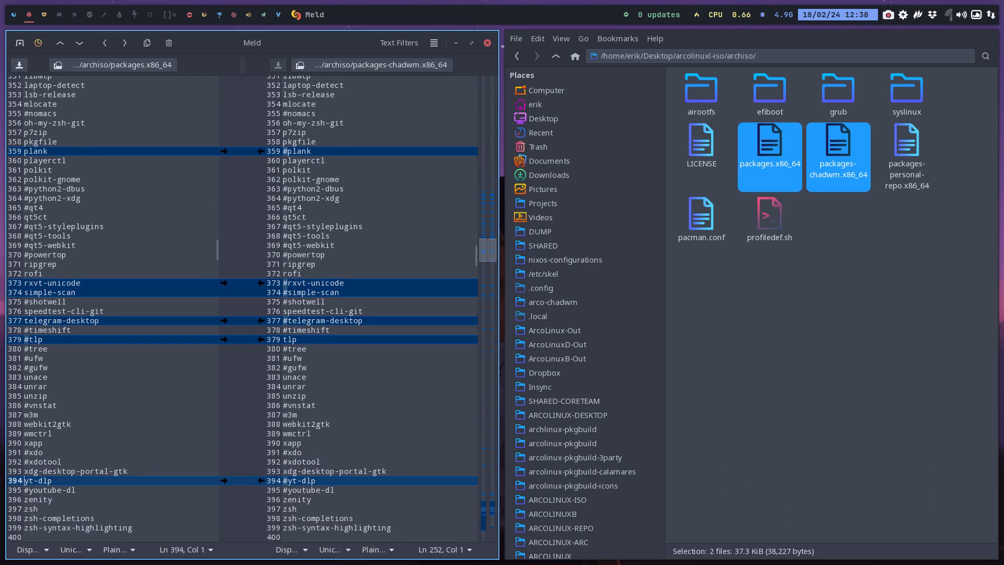
text(#)
Examine the end of the utilities and the start of the ARCOLINUX_REPOS section down to oxy-neon
key(Down)
key(Down)
key(Down)
key(Down)
key(Down)
key(Down)
key(Down)
key(Down)
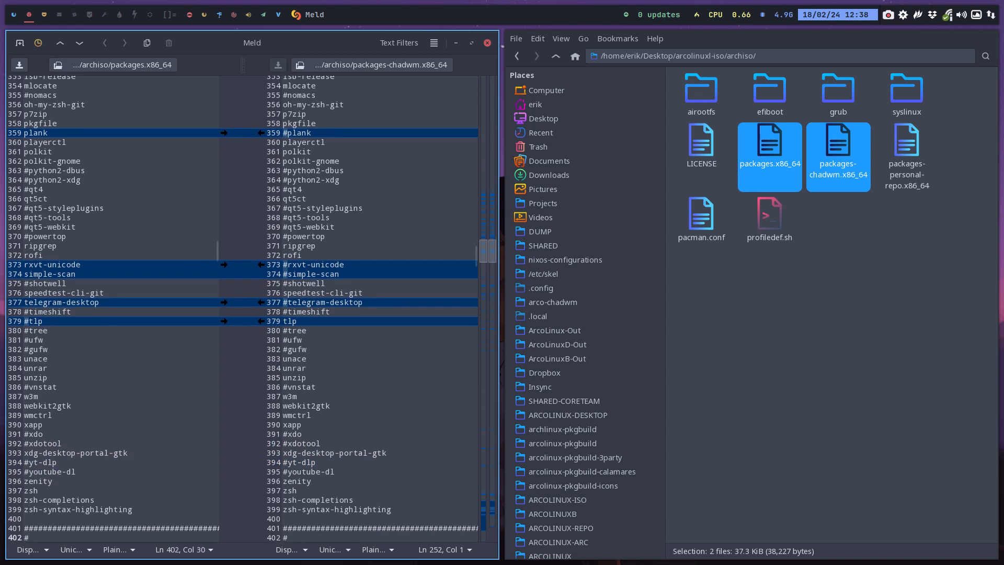
key(Down)
key(Down)
key(Down)
key(Down)
key(Down)
key(Down)
key(Down)
key(Down)
key(Down)
key(Down)
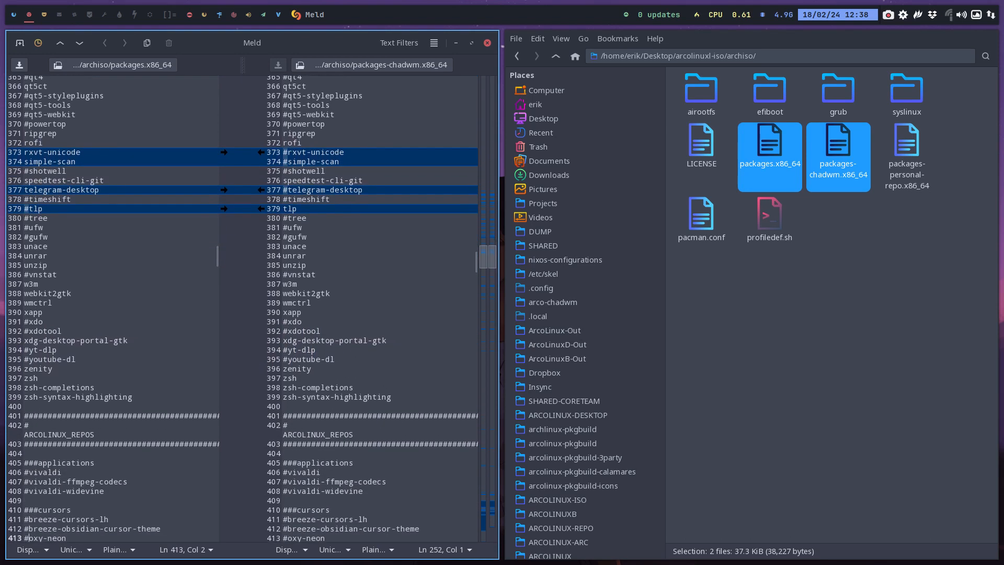
Go back up to the utilities section and uncomment tree in packages.x86_64
key(Up)
key(Up)
key(Up)
key(Up)
key(Up)
key(Up)
key(Up)
key(Up)
key(Up)
key(Up)
key(Up)
key(Up)
key(Up)
key(Up)
key(Up)
key(Up)
key(Up)
key(Up)
key(Up)
key(Up)
key(Up)
key(Up)
key(Up)
key(Up)
key(Up)
key(Up)
key(Up)
key(Up)
key(Up)
key(Up)
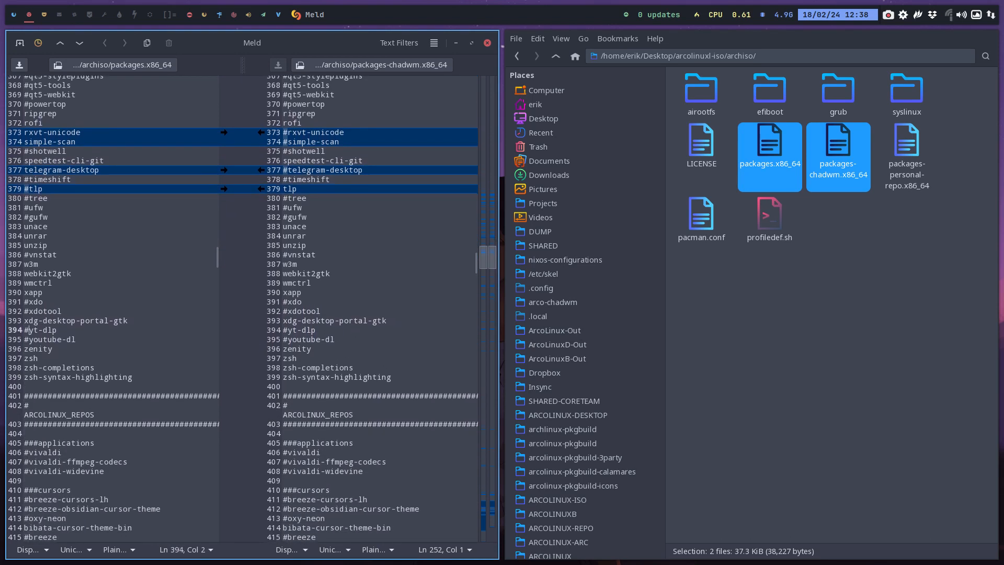
key(BackSpace)
Uncomment vivaldi, vivaldi-ffmpeg-codecs and vivaldi-widevine in the ARCOLINUX_REPOS applications of packages.x86_64
key(Down)
key(Down)
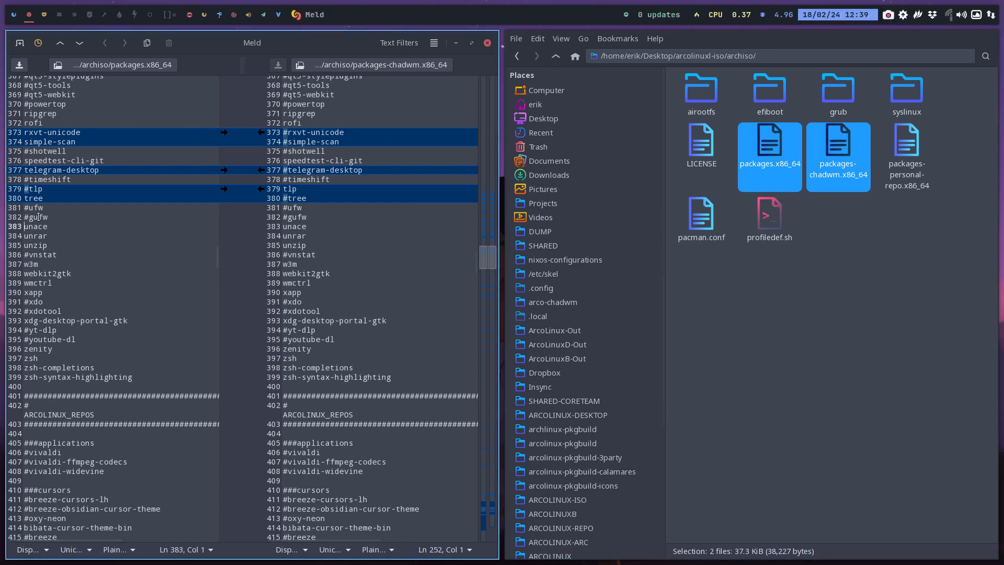
key(Down)
key(Down)
key(Down)
key(Down)
key(Down)
key(Down)
key(Down)
key(Down)
key(Down)
key(Down)
key(Down)
key(Down)
key(Down)
key(Down)
key(Down)
key(Down)
key(Down)
key(Down)
key(Down)
key(Down)
key(Down)
key(Down)
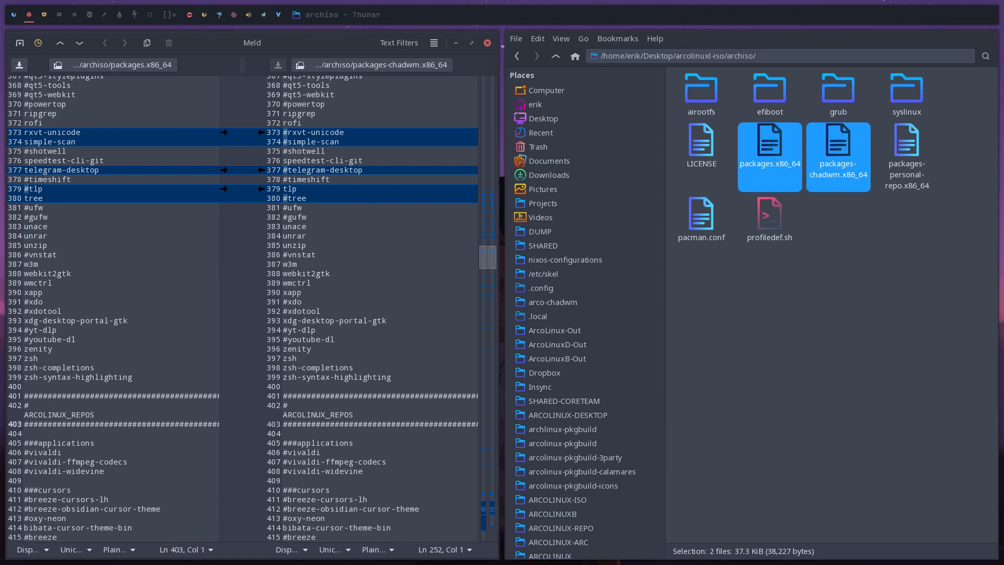
click(26, 330)
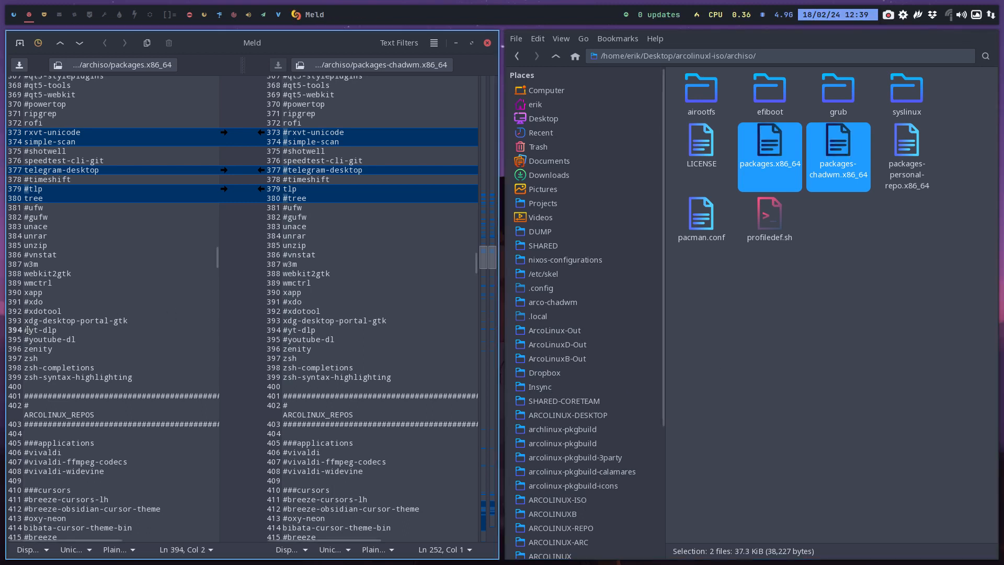
key(Down)
key(Down)
key(Down)
key(Down)
key(Down)
key(Down)
key(Down)
key(Down)
key(Down)
key(Down)
key(Down)
key(Down)
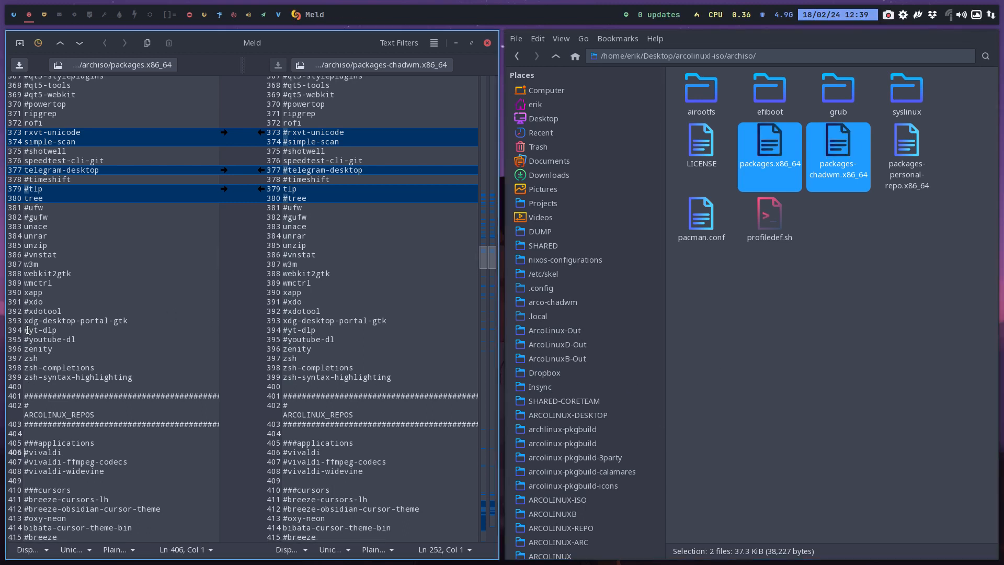
key(Delete)
key(Down)
key(Delete)
key(Down)
key(Delete)
Examine the ARCOLINUX_REPOS cursors, fonts, icons, network and tools sections down to the utilities-repo entries
key(Down)
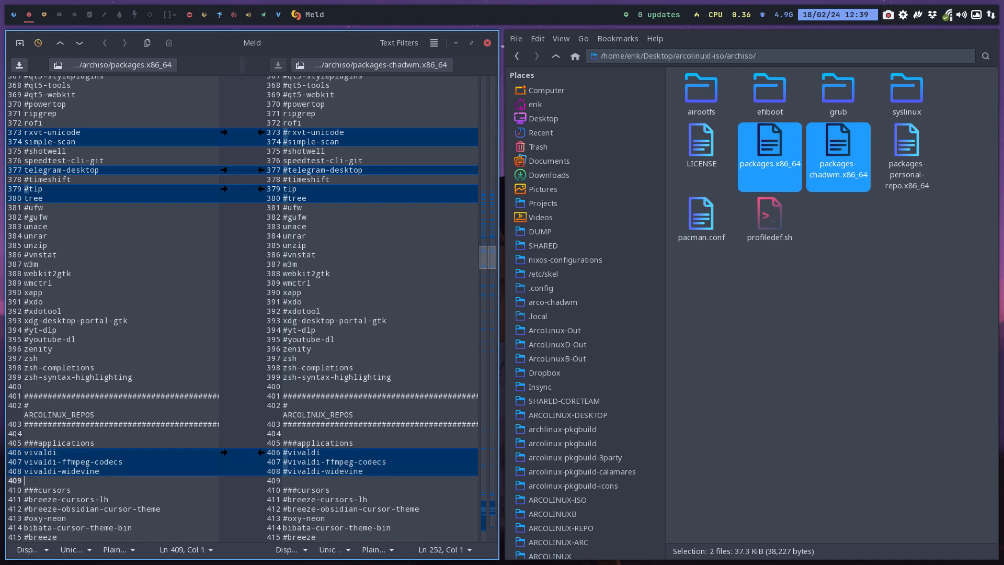
key(Down)
key(Down)
key(Down)
key(Down)
key(Down)
key(Down)
key(Down)
key(Down)
key(Down)
key(Down)
key(Down)
key(Down)
key(Down)
key(Down)
key(Down)
key(Down)
key(Down)
key(Down)
key(Down)
key(Down)
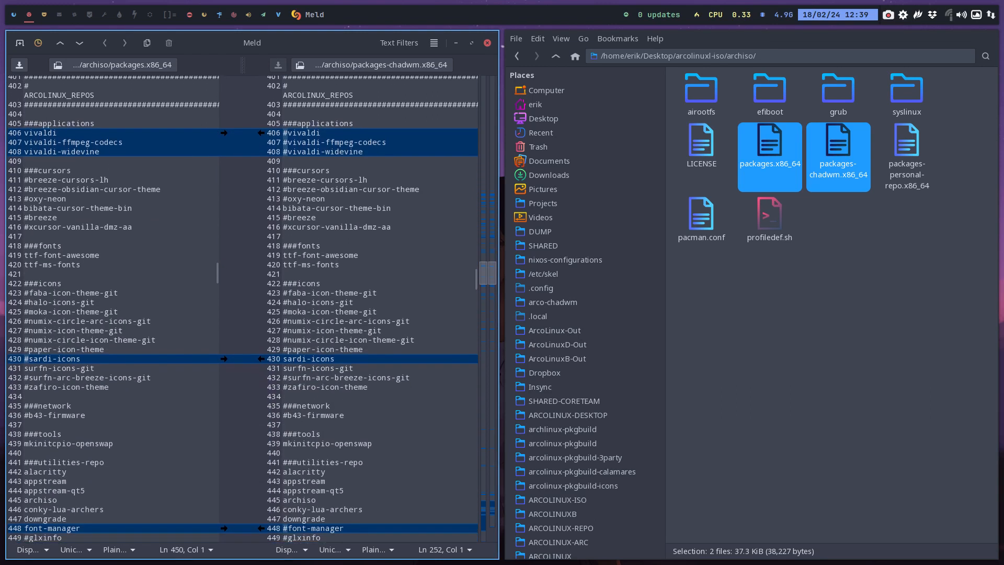
key(Up)
key(Up)
key(Up)
key(Up)
key(Up)
key(Up)
key(Up)
key(Up)
key(Up)
key(Up)
key(Up)
key(Up)
key(Up)
key(Up)
key(Up)
key(Up)
key(Up)
key(Up)
key(Up)
key(Up)
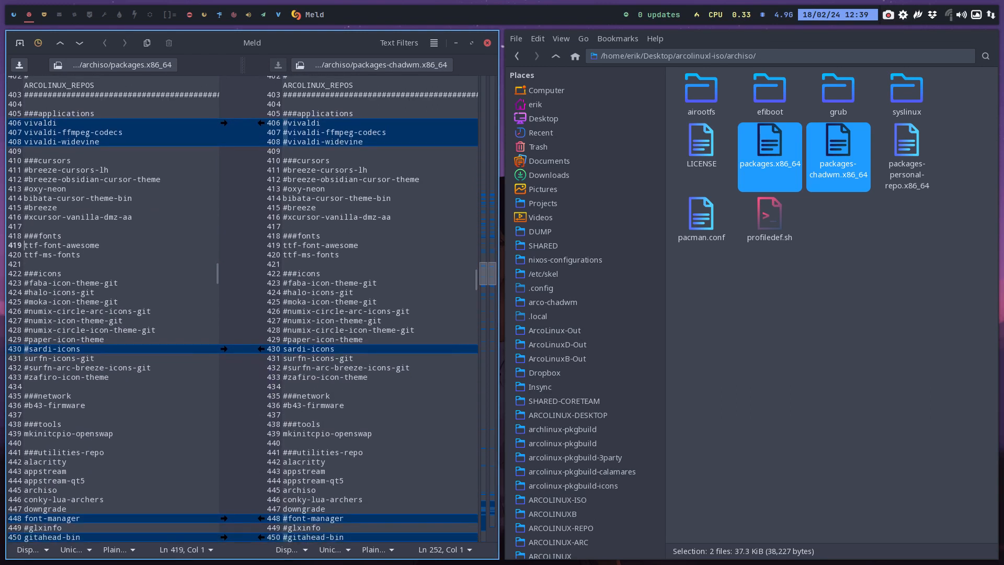
key(Down)
key(Down)
key(Down)
key(Down)
key(Down)
key(Down)
key(Down)
key(Down)
key(Down)
key(Down)
key(Down)
key(Down)
key(Down)
key(Down)
key(Down)
key(Up)
key(Up)
key(Down)
key(Up)
key(Up)
key(Down)
key(Down)
key(Down)
key(Down)
key(Down)
key(Down)
key(Down)
key(Down)
key(Down)
key(Down)
key(Down)
key(Down)
key(Down)
key(Down)
key(Down)
key(Down)
key(Up)
key(Up)
key(Up)
key(Up)
key(Up)
Find broadcom-wl-dkms by searching for broad, comment it out in packages.x86_64 and save the file
key(ctrl+f)
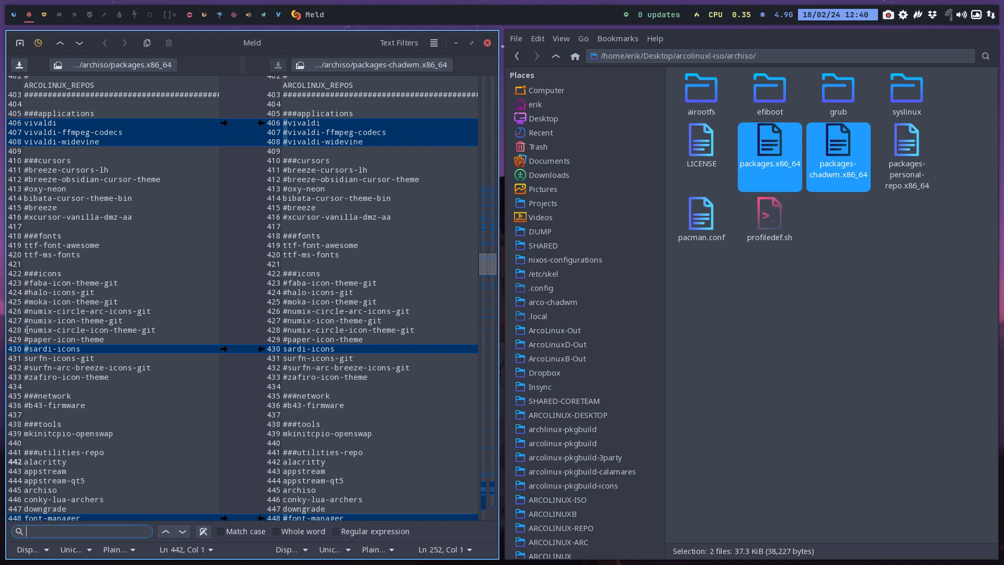
text(braod)
key(BackSpace)
key(BackSpace)
key(BackSpace)
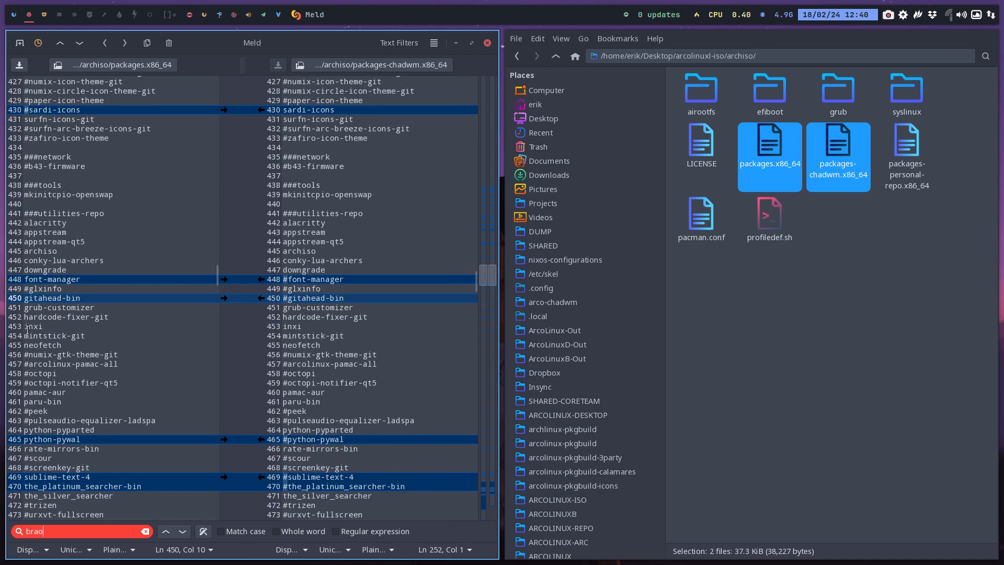
text(oad)
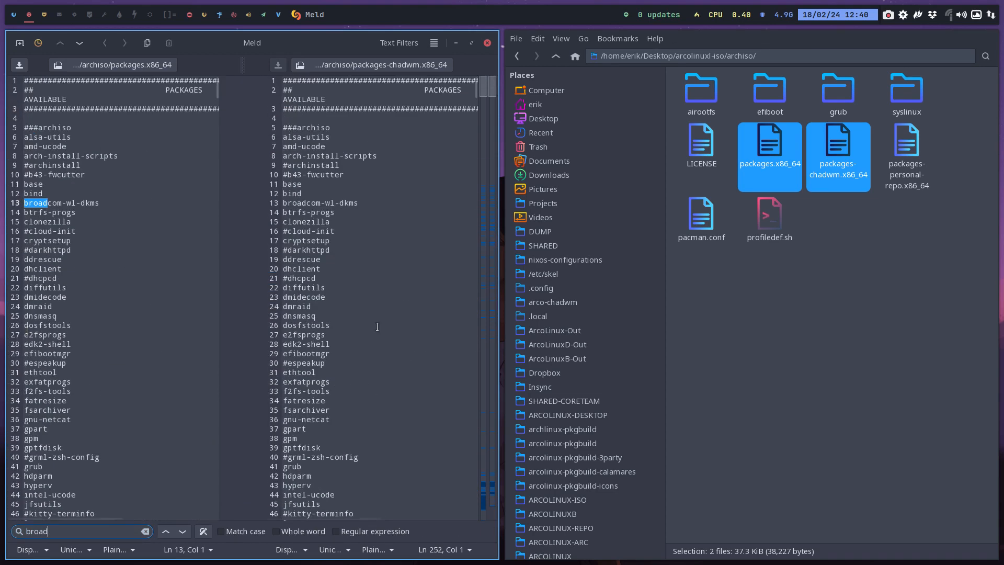
click(38, 204)
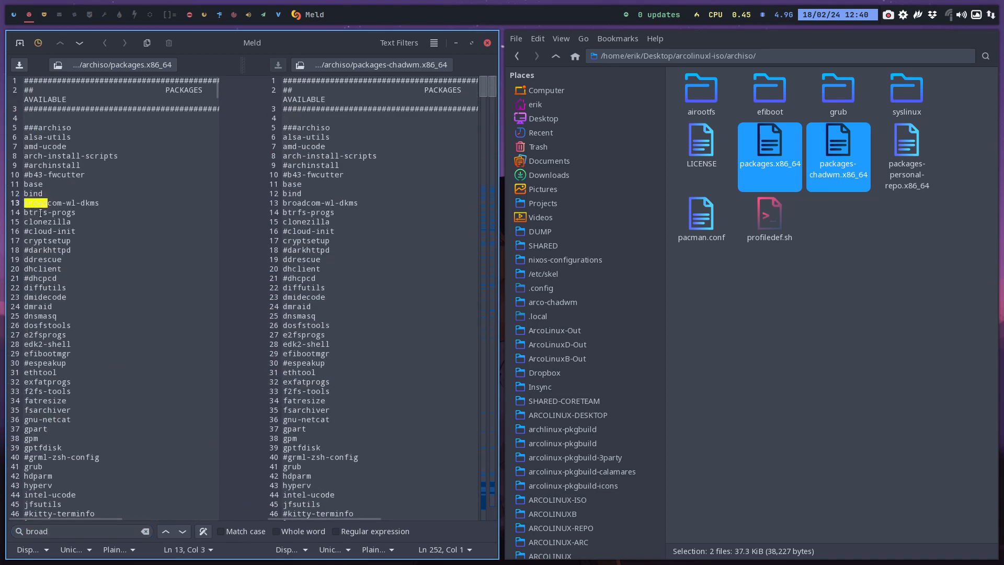
text(#)
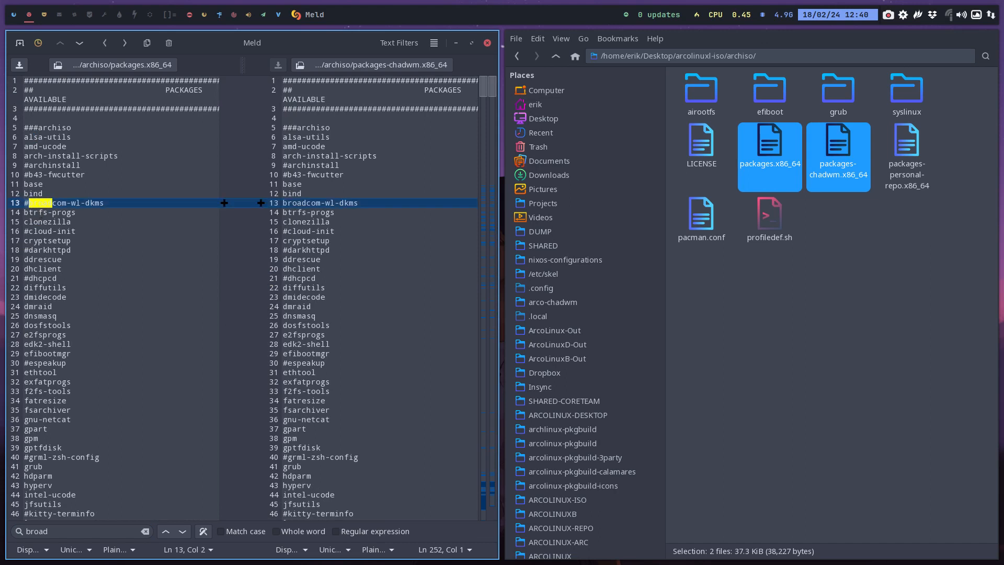
key(ctrl+s)
Search for rtl and comment out rtl8821cu-morrownr-dkms-git in the network section of packages.x86_64
click(87, 213)
key(ctrl+f)
text(real)
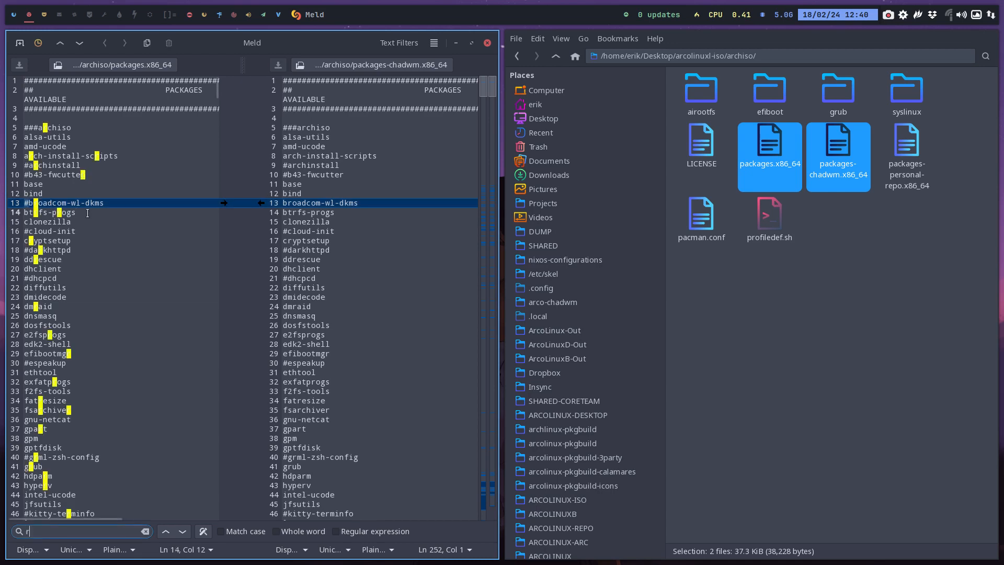
key(BackSpace)
key(BackSpace)
key(BackSpace)
key(BackSpace)
text(rrt)
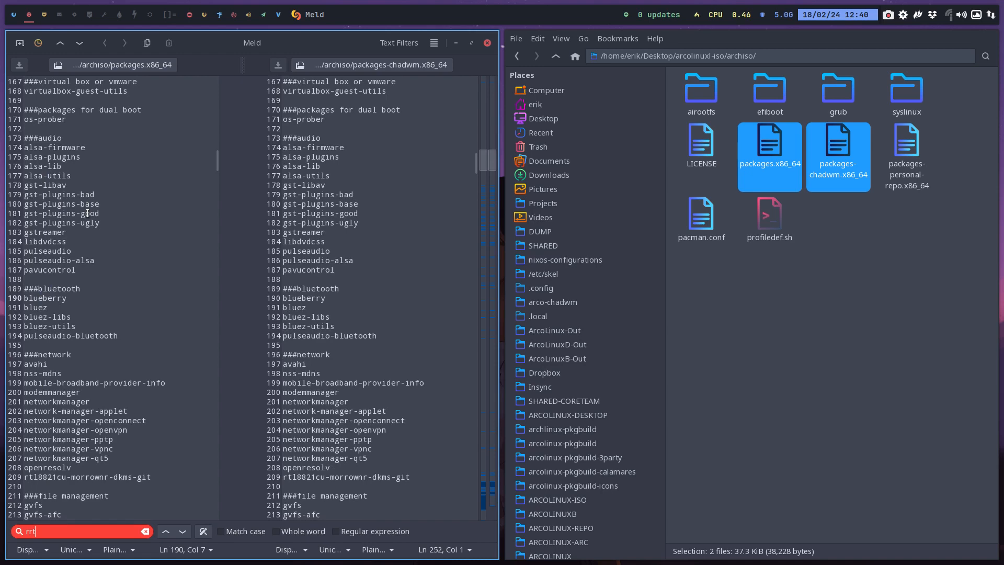
key(BackSpace)
key(BackSpace)
text(tl)
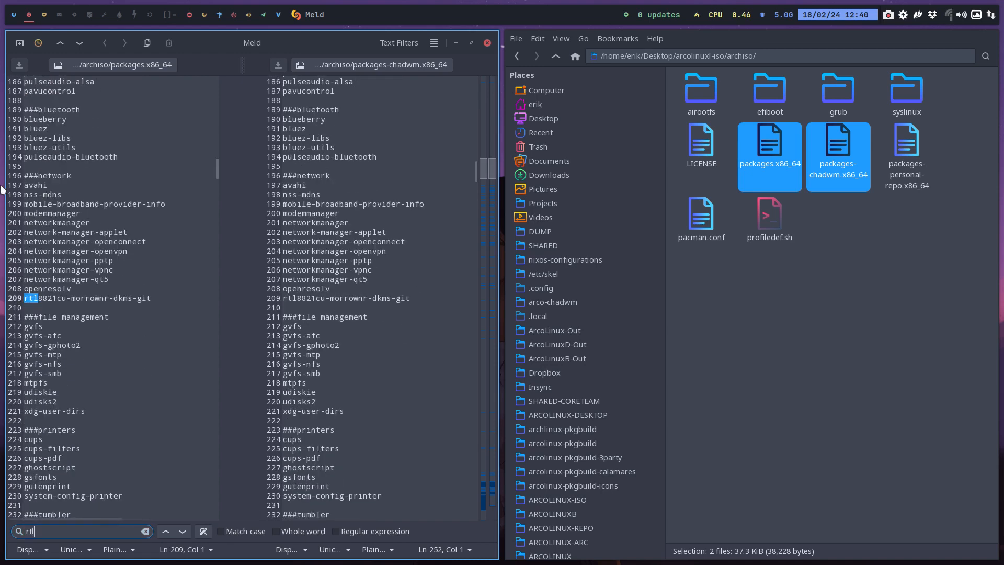
click(49, 295)
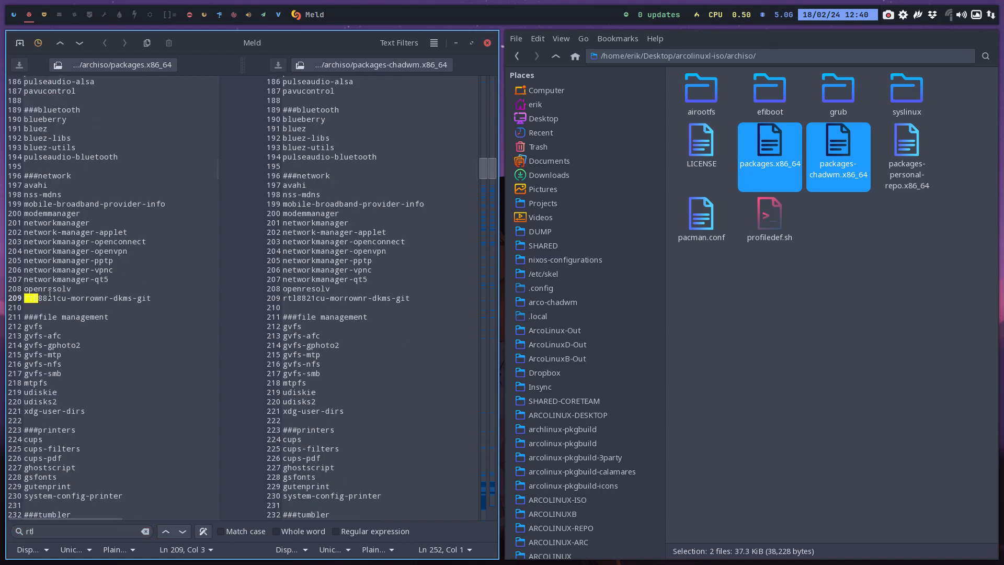
key(Home)
text(#)
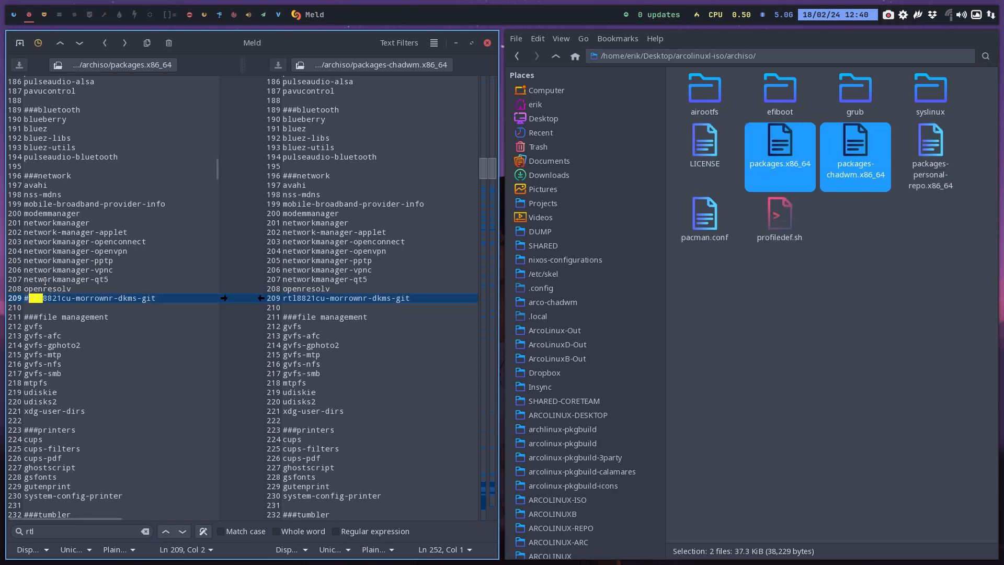
Look through the lists from file management down to the utilities-repo section of ARCOLINUX_REPOS
scroll(38, 253, down, 15)
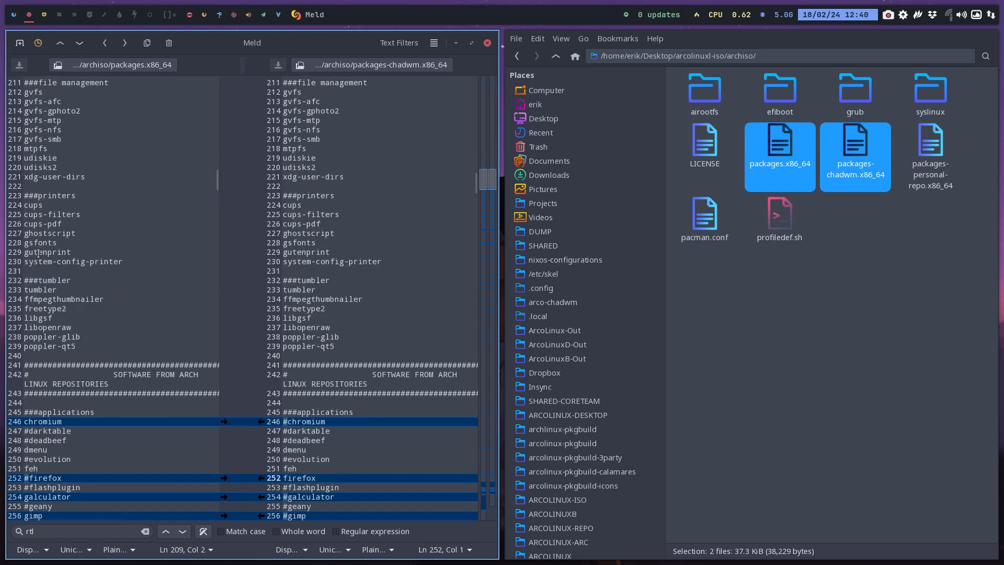
scroll(39, 253, down, 15)
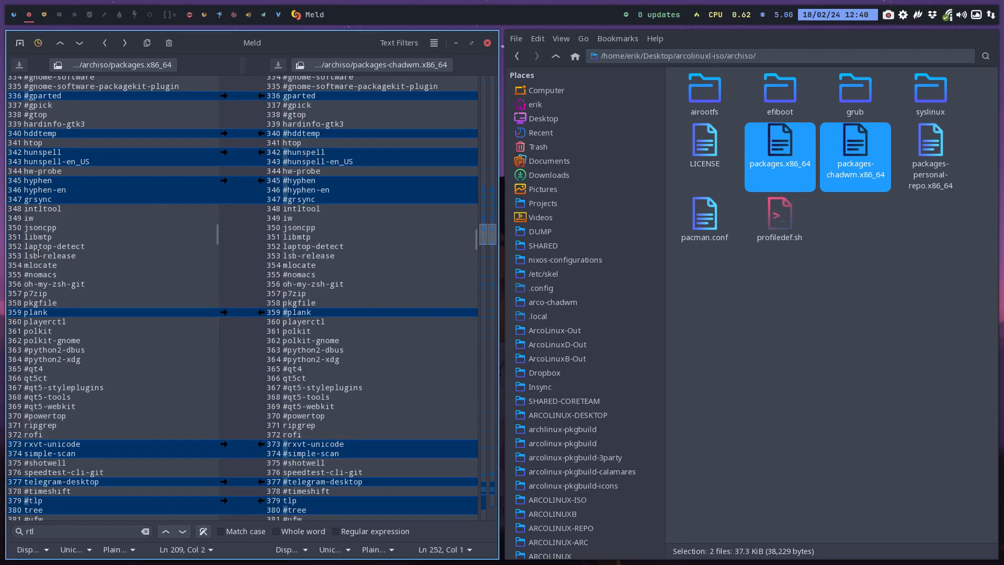
scroll(39, 253, down, 8)
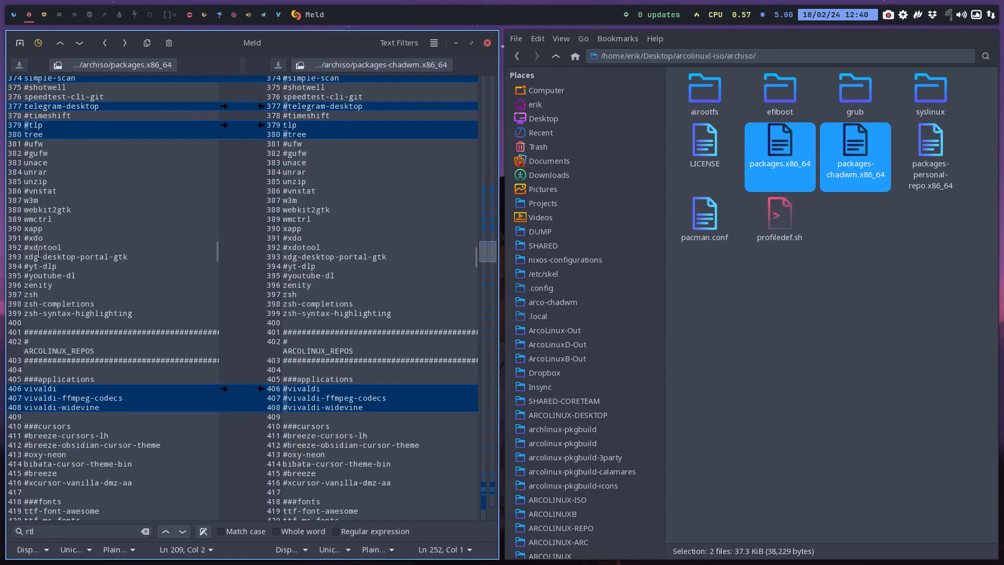
scroll(39, 253, down, 4)
scroll(38, 253, down, 3)
scroll(38, 253, up, 2)
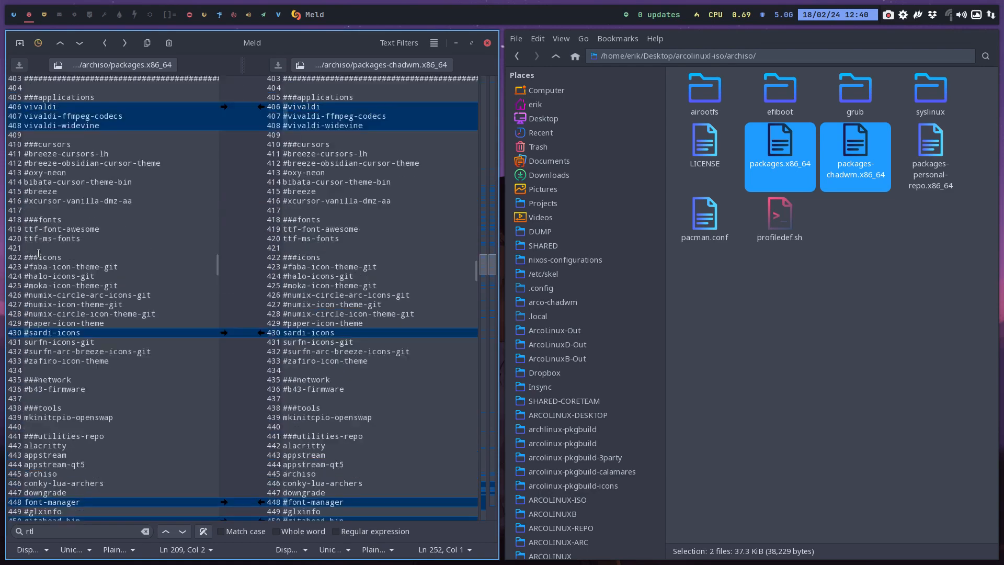
scroll(35, 373, down, 7)
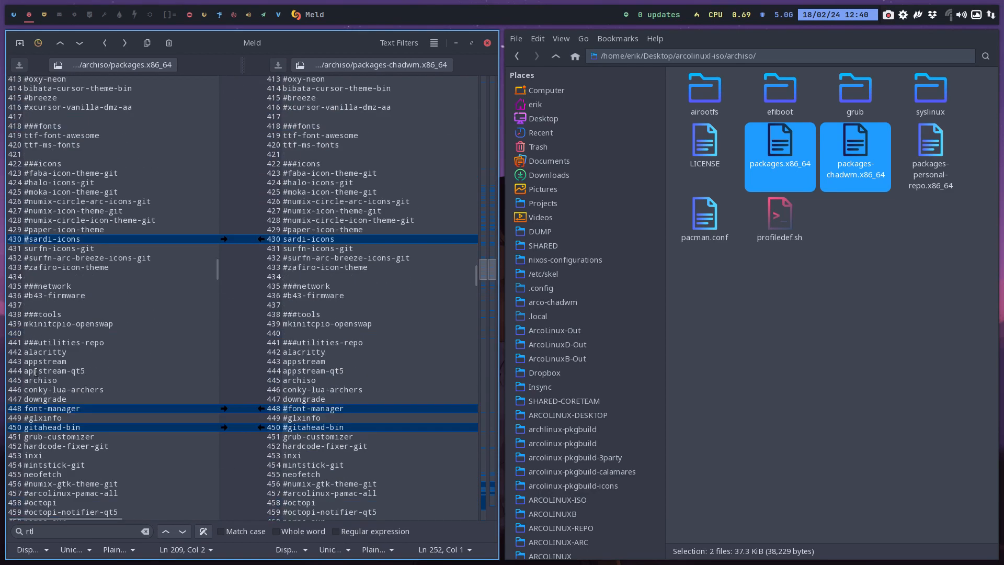
scroll(41, 326, up, 2)
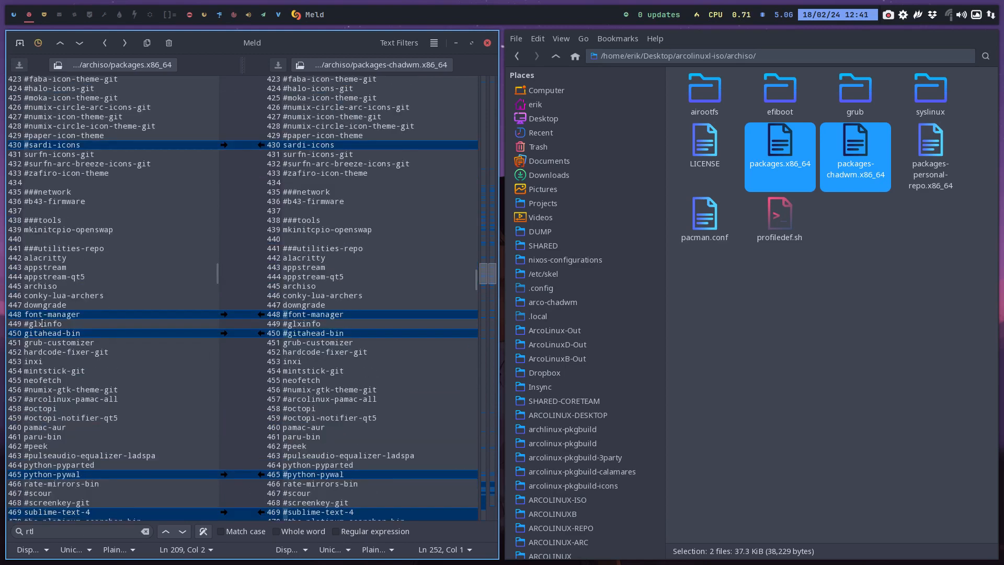
Examine the utilities-repo entries from alacritty to yay-bin, the games section and the start of the ARCOLINUX FOLDER section
click(31, 257)
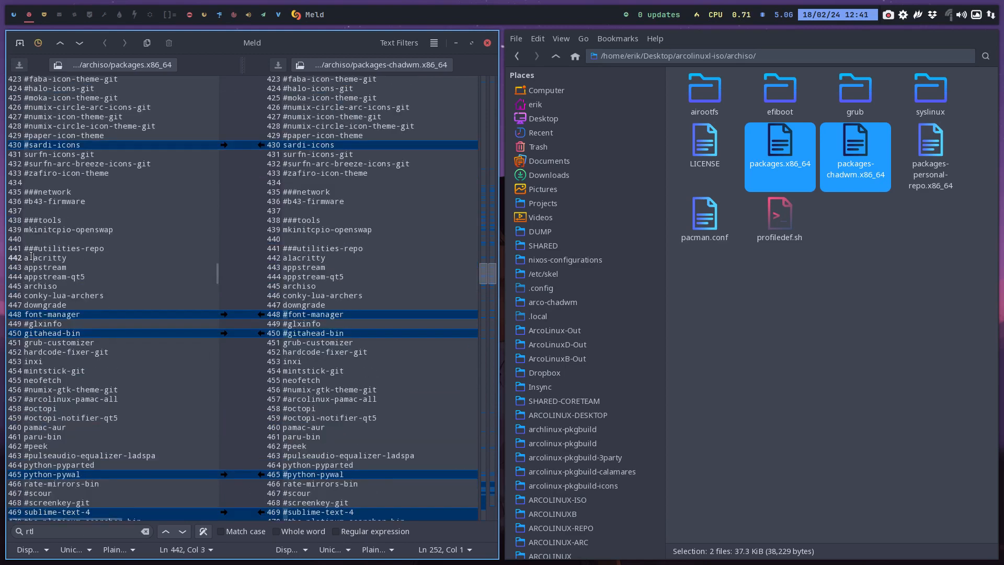
key(Down)
key(Down)
key(Down)
key(Down)
key(Down)
key(Down)
key(Down)
key(Down)
key(Down)
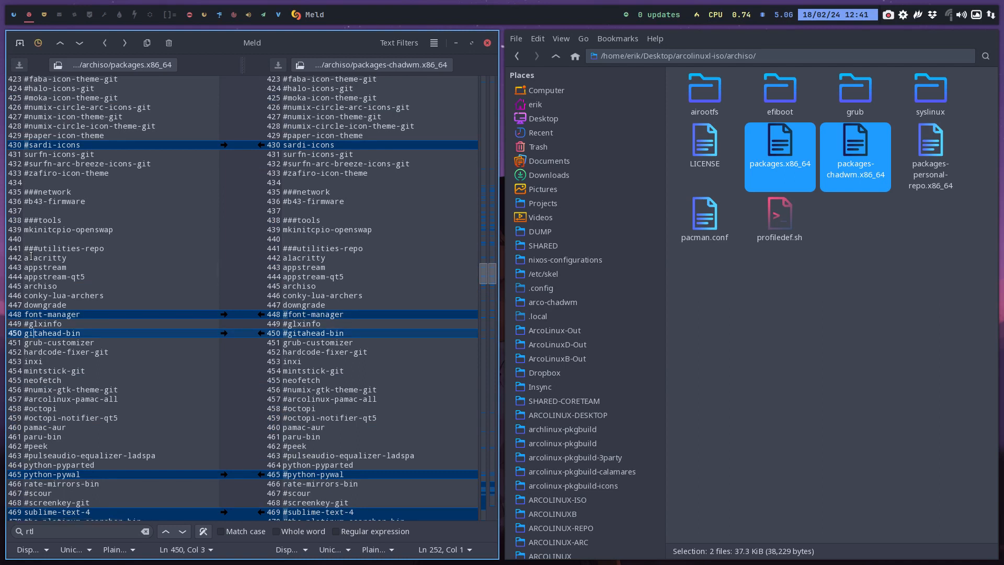
key(Down)
key(Down)
key(Down)
key(Down)
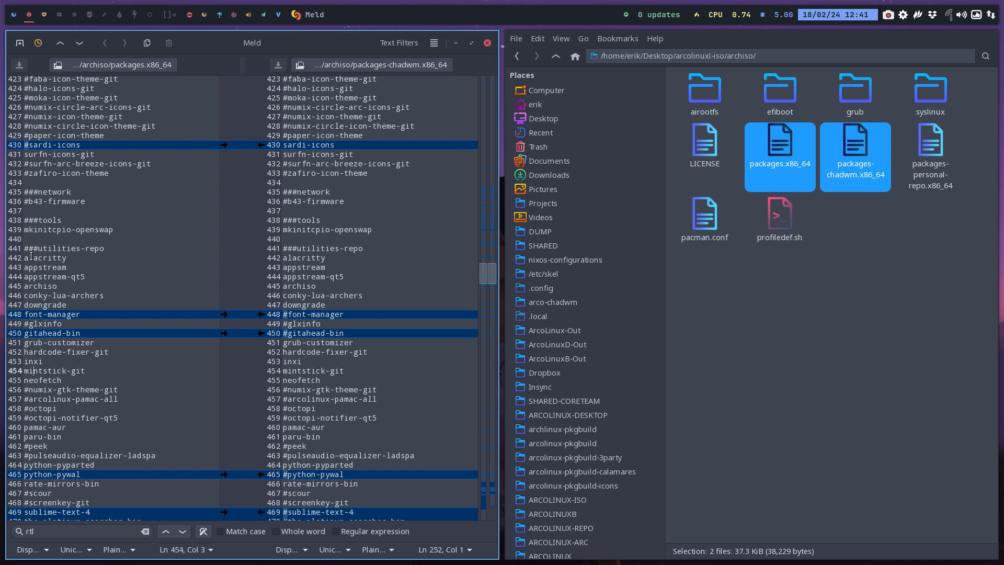
key(Down)
key(Down)
key(Down)
key(Down)
key(Down)
key(Down)
key(Down)
key(Down)
key(Down)
key(Down)
key(Down)
key(Down)
key(Down)
key(Down)
key(Down)
key(Down)
key(Down)
key(Down)
key(Down)
key(Down)
key(Down)
key(Down)
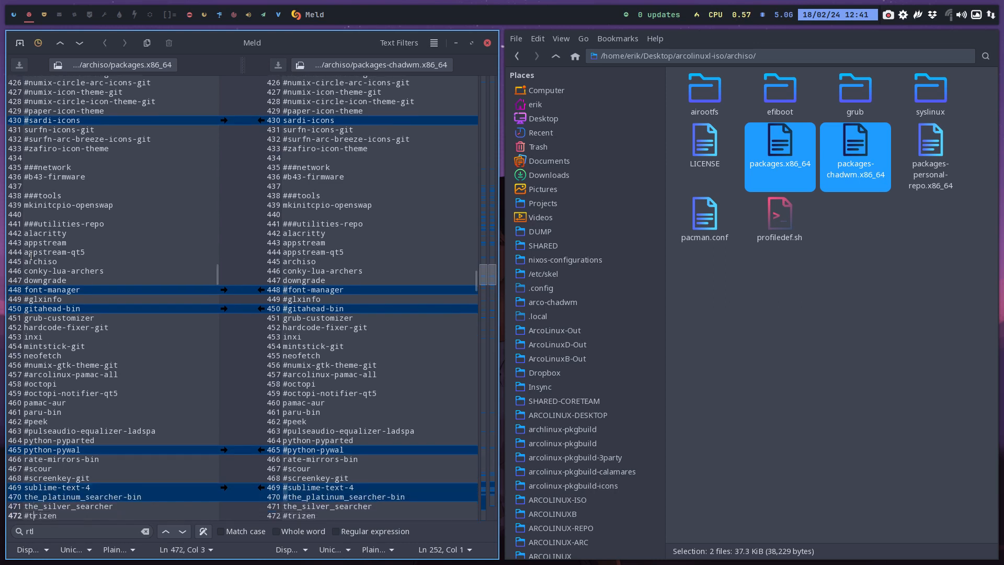
key(Down)
key(Down)
key(Down)
key(Down)
key(Down)
key(Down)
key(Down)
key(Down)
key(Down)
key(Down)
key(Down)
key(Down)
key(Down)
key(Down)
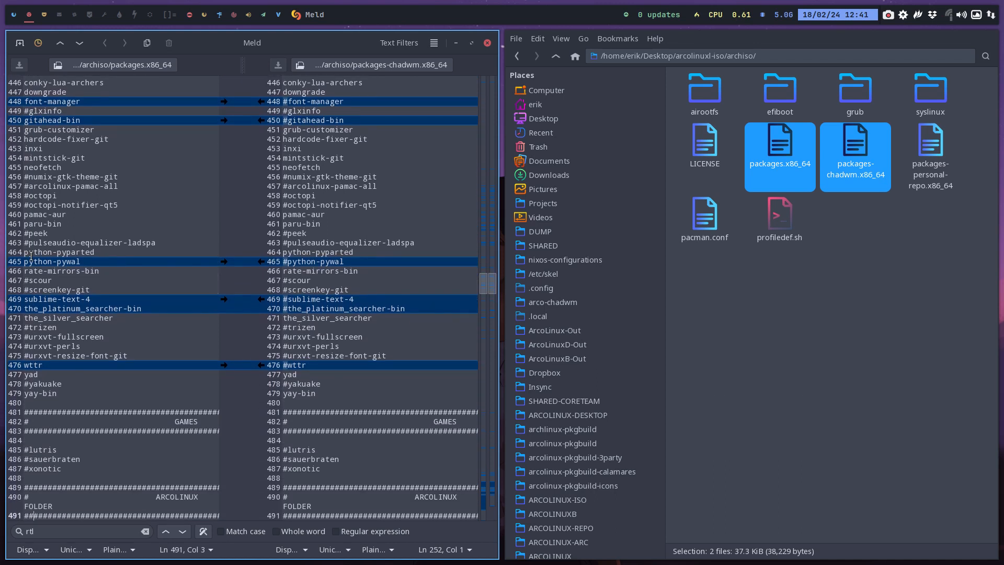
key(Down)
key(Down)
key(Down)
key(Down)
key(Down)
key(Down)
key(Down)
key(Down)
key(Down)
key(Down)
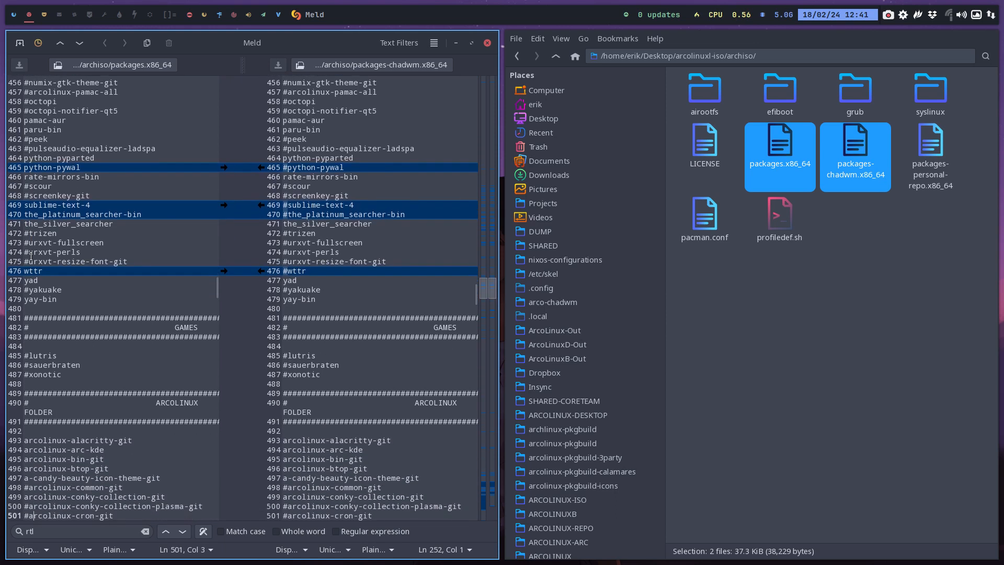
Open a terminal window for checking the yay package
double_click(50, 300)
key(super+Return)
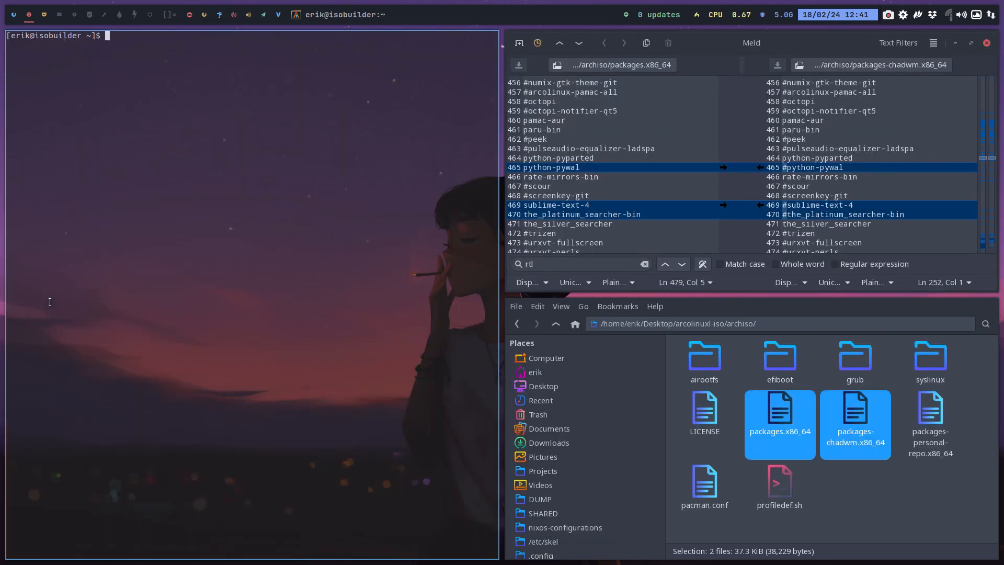
text(yay ay)
key(Return)
text(yay)
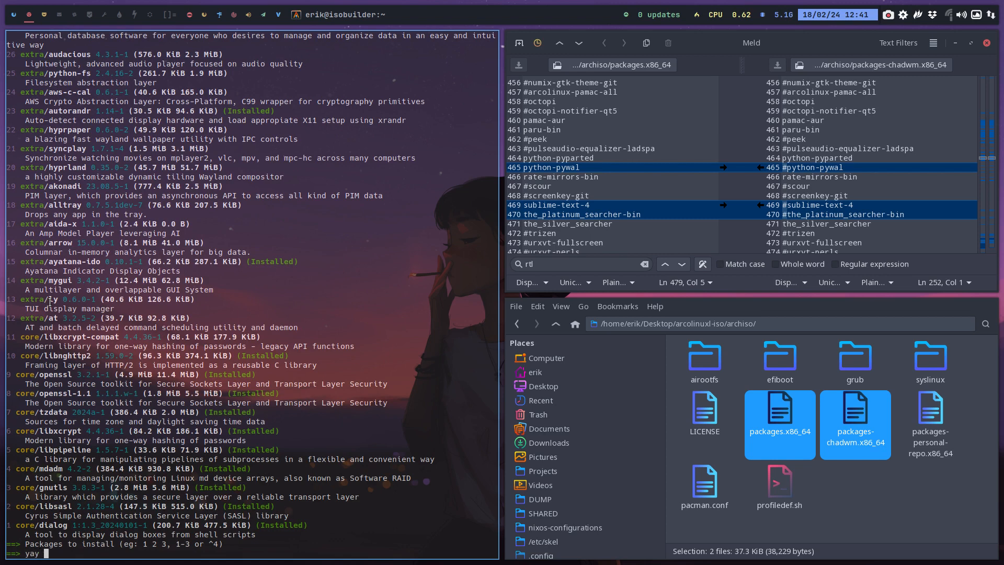
key(ctrl+c)
Search the package repositories for yay with the yay helper and close the terminal after viewing the results
text(yay t)
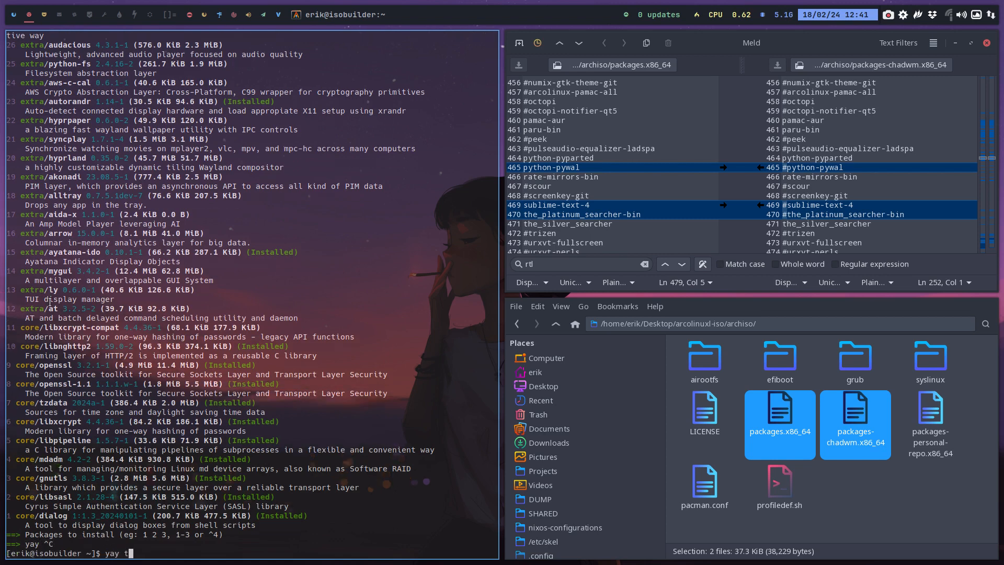
key(BackSpace)
text(yay)
key(Return)
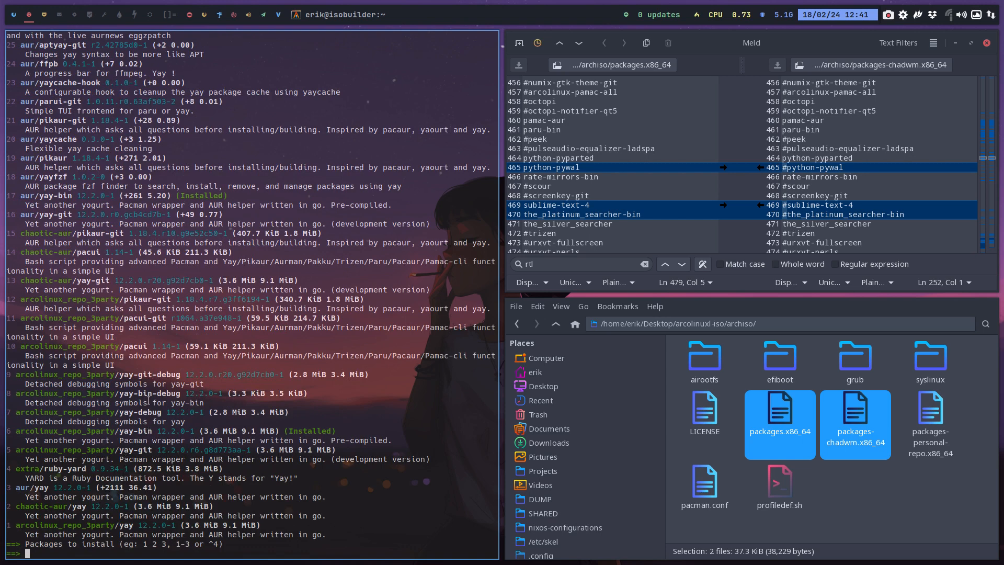
key(super+q)
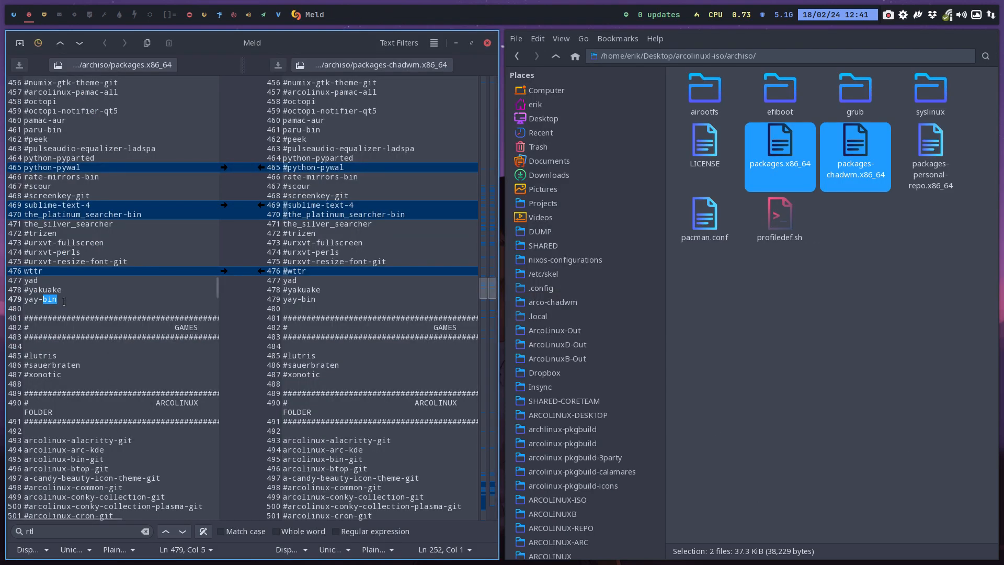
Comment out yay-bin at the end of the utilities-repo section in packages.x86_64
click(64, 302)
click(24, 299)
text(#)
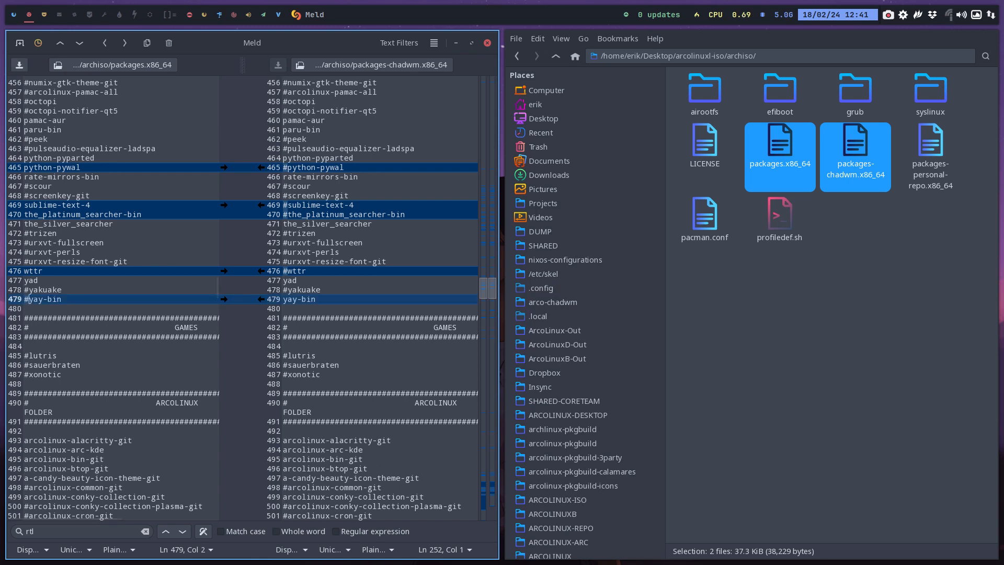
Add yay-git at the very end of packages.x86_64, separated by a blank line from nomacs-qt6-git
drag(78, 298, 30, 300)
scroll(70, 370, down, 20)
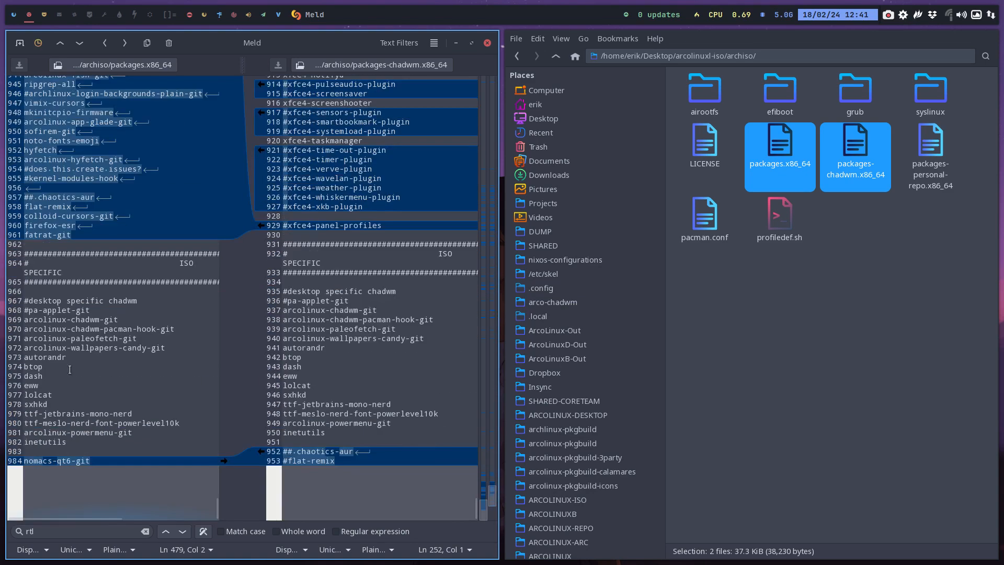
click(102, 462)
key(Return)
key(Return)
text(yay-g)
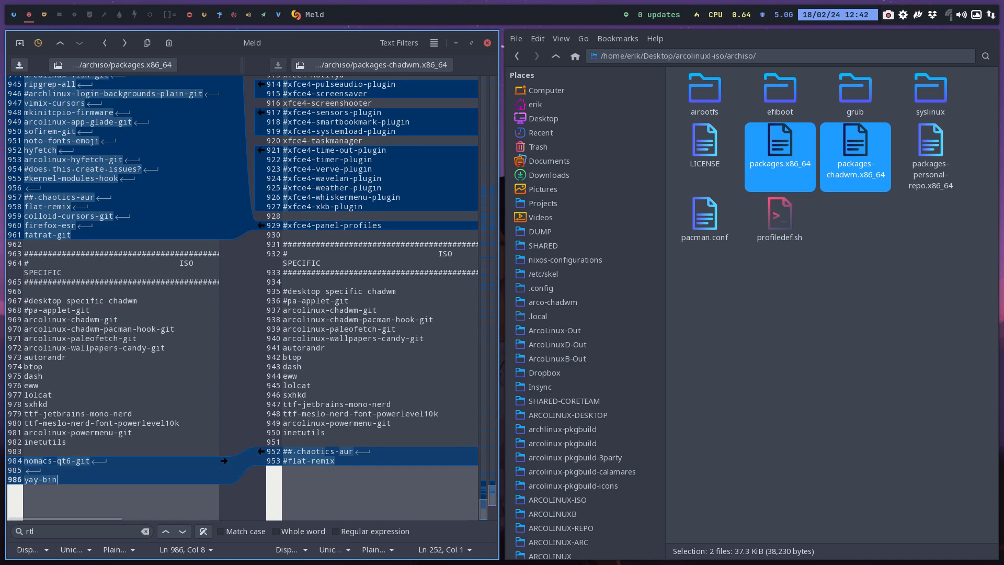
text(it)
Search packages.x86_64 for other occurrences of yay-git and look back over the list's last sections
click(18, 478)
key(ctrl+f)
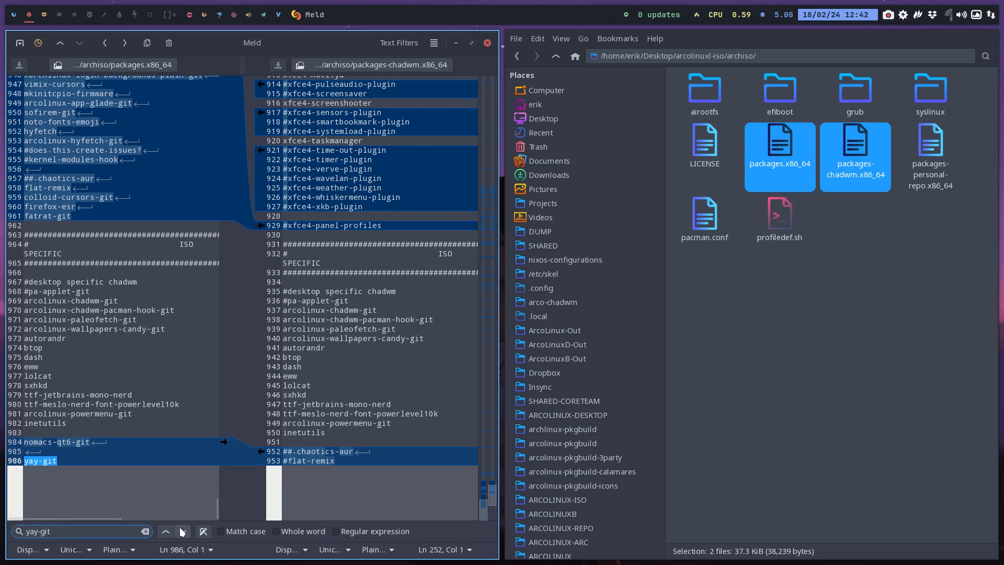
click(181, 532)
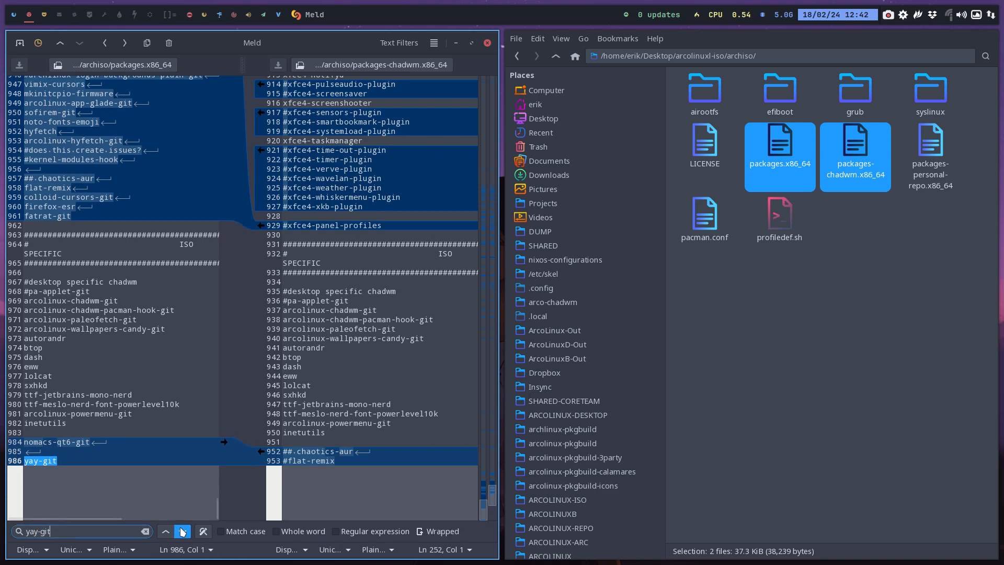
double_click(55, 462)
scroll(65, 470, up, 8)
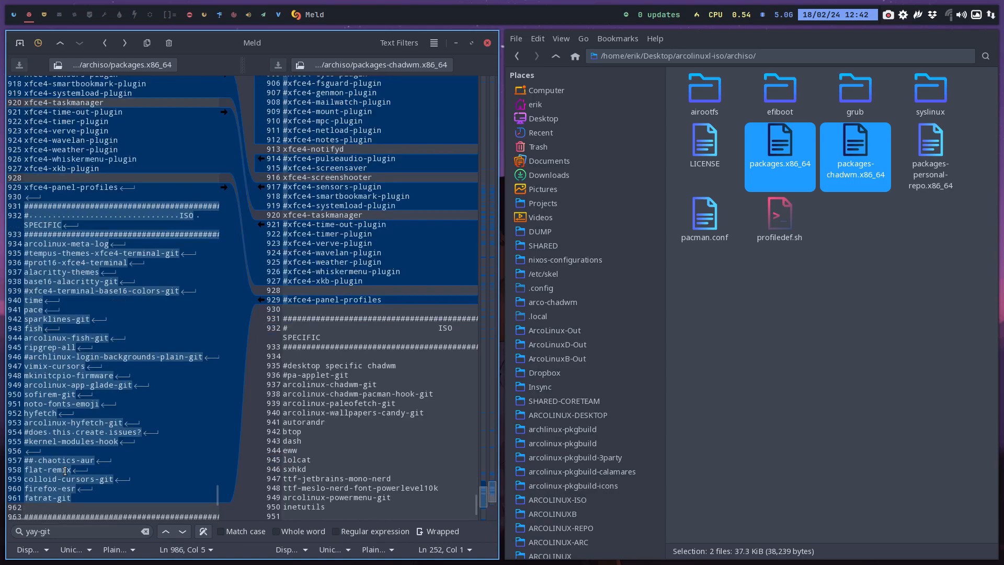
Look back through packages.x86_64 and check the yay-bin and yakuake entries just above the GAMES section
scroll(65, 471, up, 20)
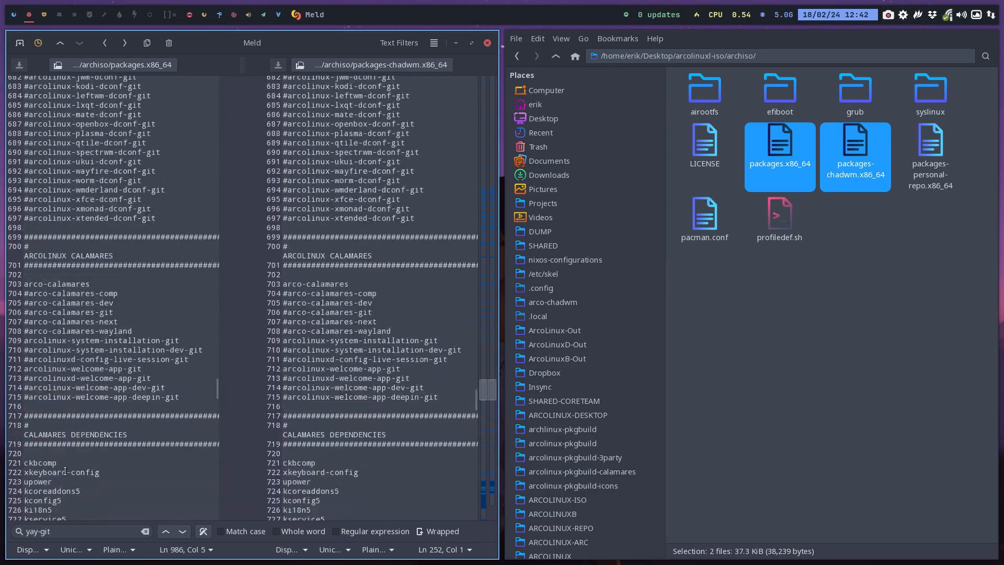
scroll(65, 471, up, 20)
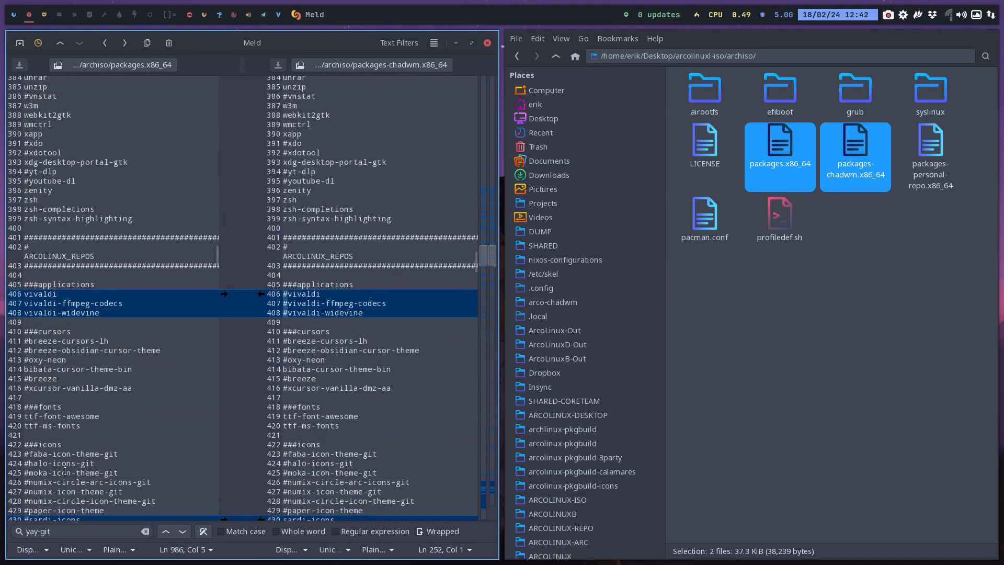
scroll(65, 470, down, 15)
scroll(65, 471, down, 10)
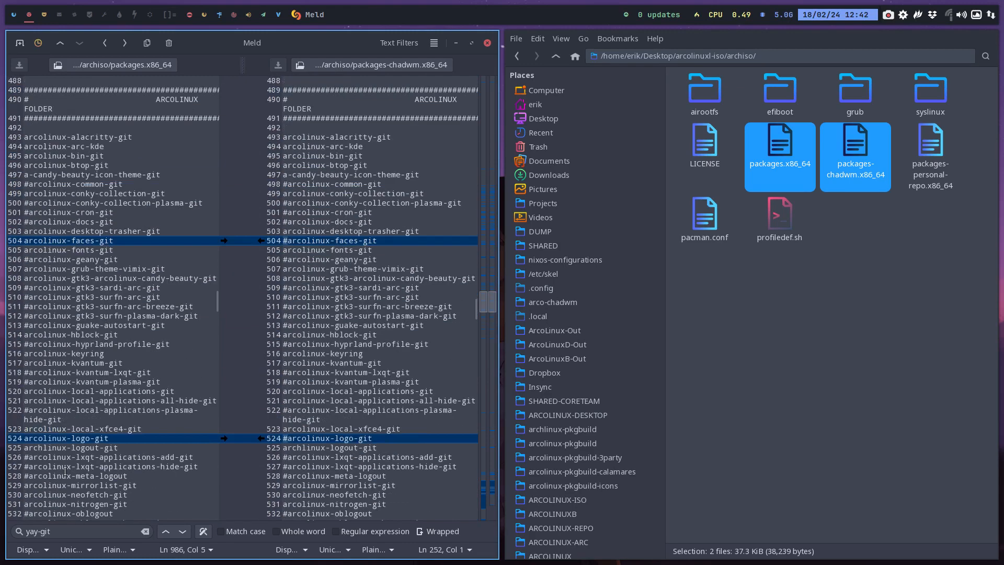
scroll(65, 470, up, 13)
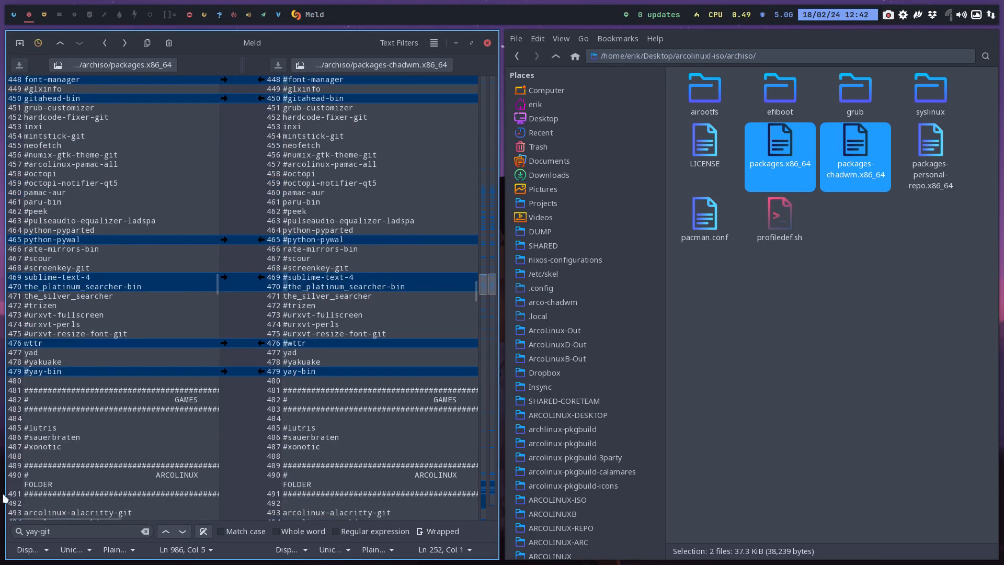
click(54, 372)
scroll(58, 391, down, 5)
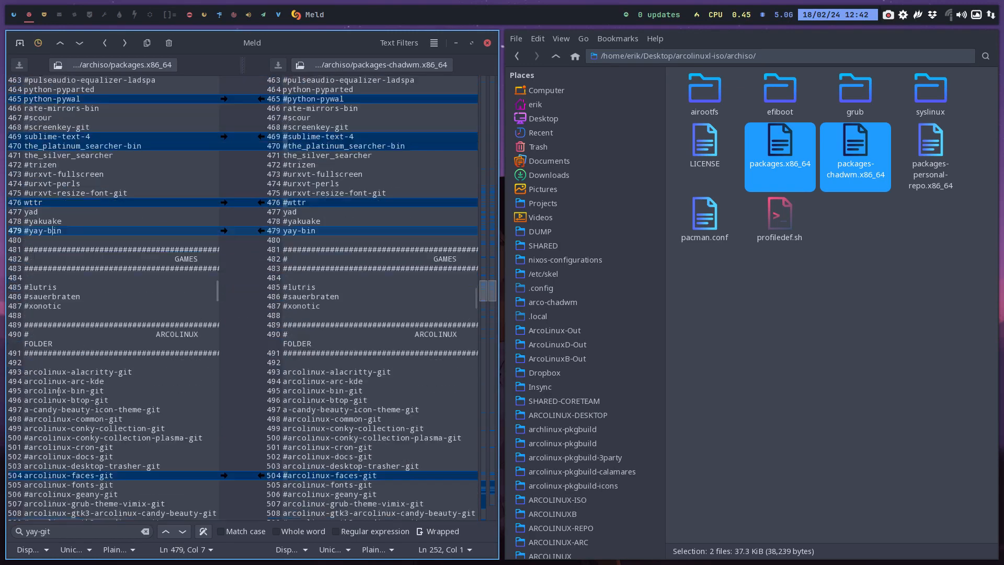
click(27, 222)
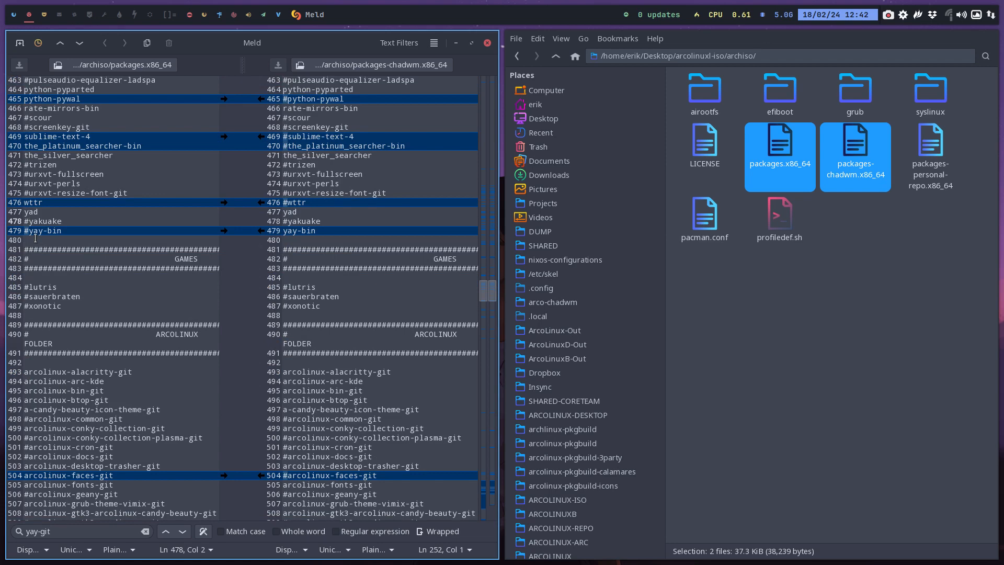
scroll(86, 352, down, 3)
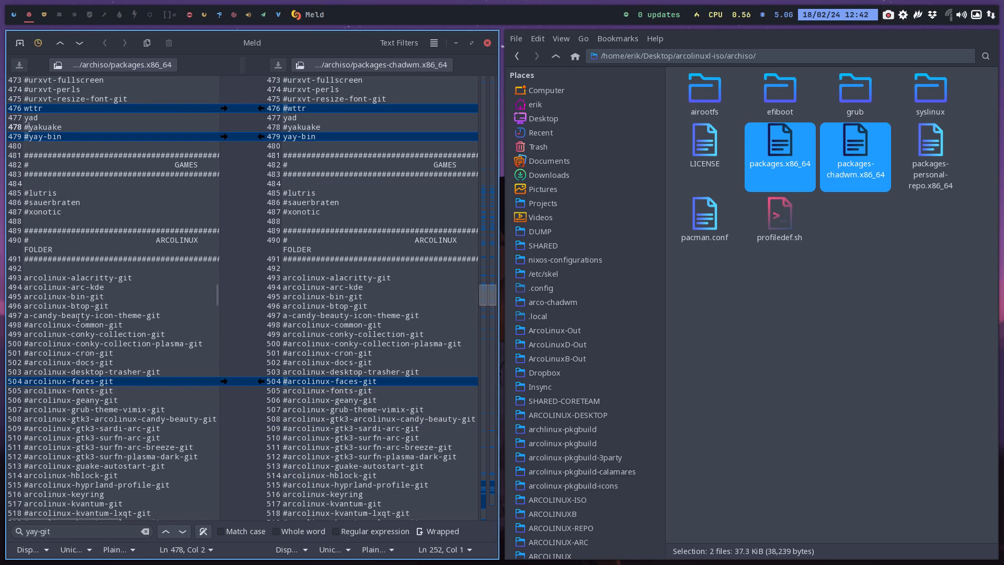
Review the candy-beauty icon and GTK3 theme entries, comment out arcolinux-conky-collection-git in the ARCOLINUX FOLDER section, and save packages.x86_64
drag(161, 315, 23, 316)
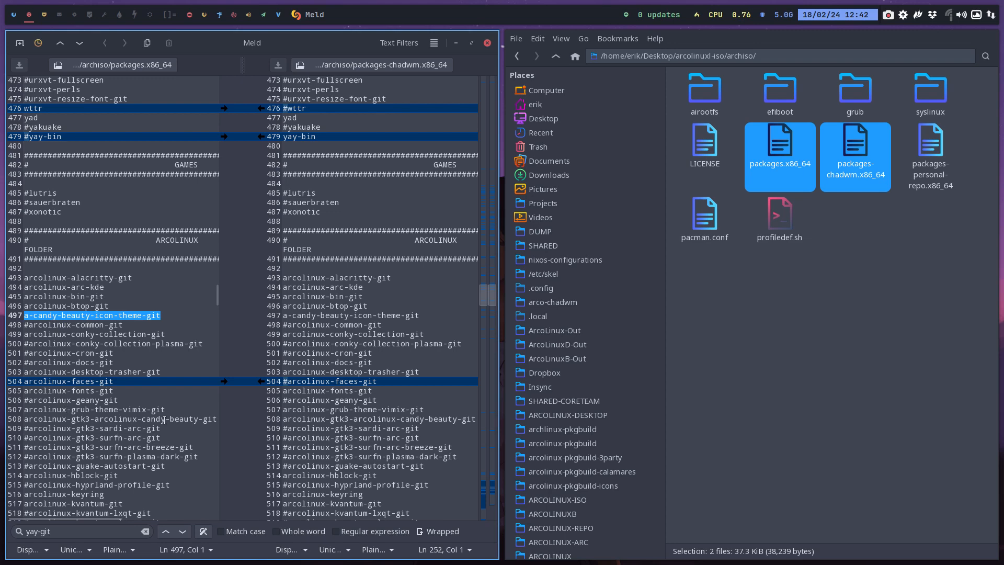
drag(165, 418, 6, 417)
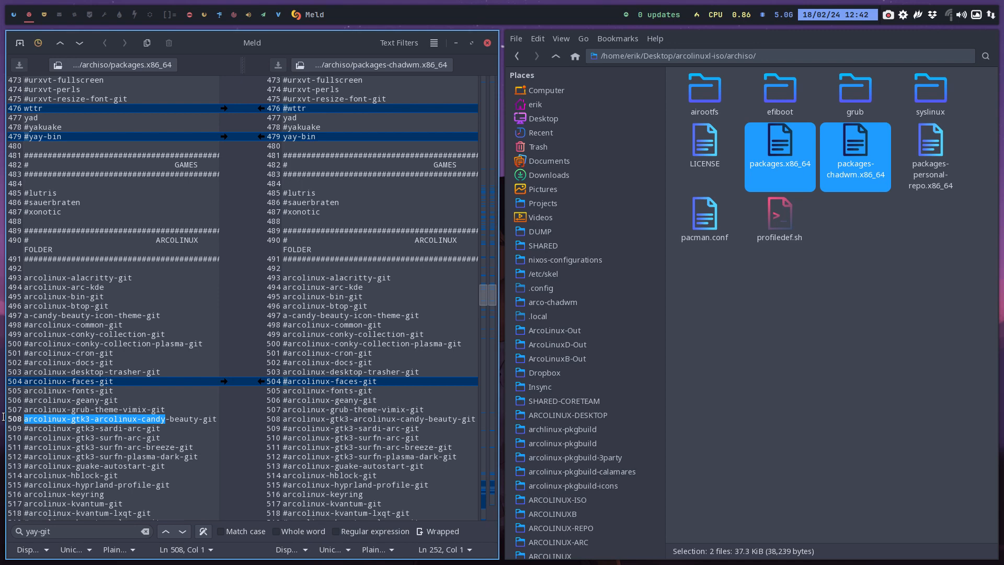
click(24, 334)
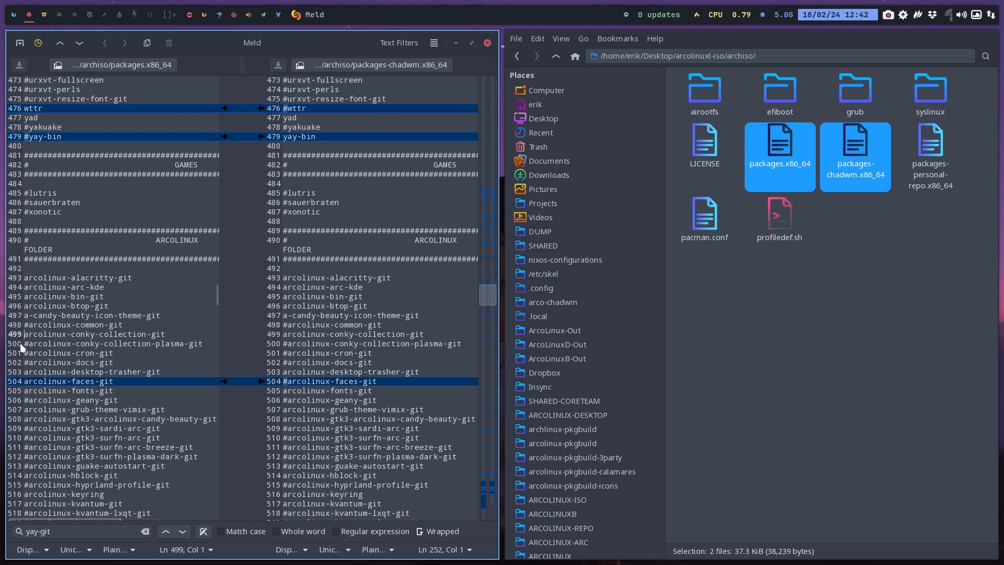
text(#)
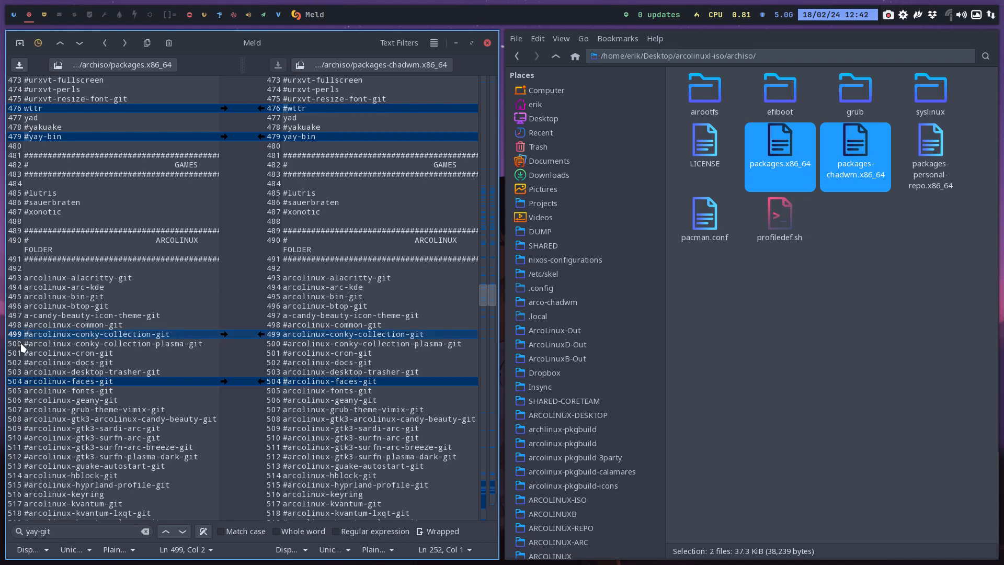
key(ctrl+s)
Comment out arcolinux-plank-git and arcolinux-plank-themes-git in packages.x86_64 and save the file
scroll(29, 345, down, 2)
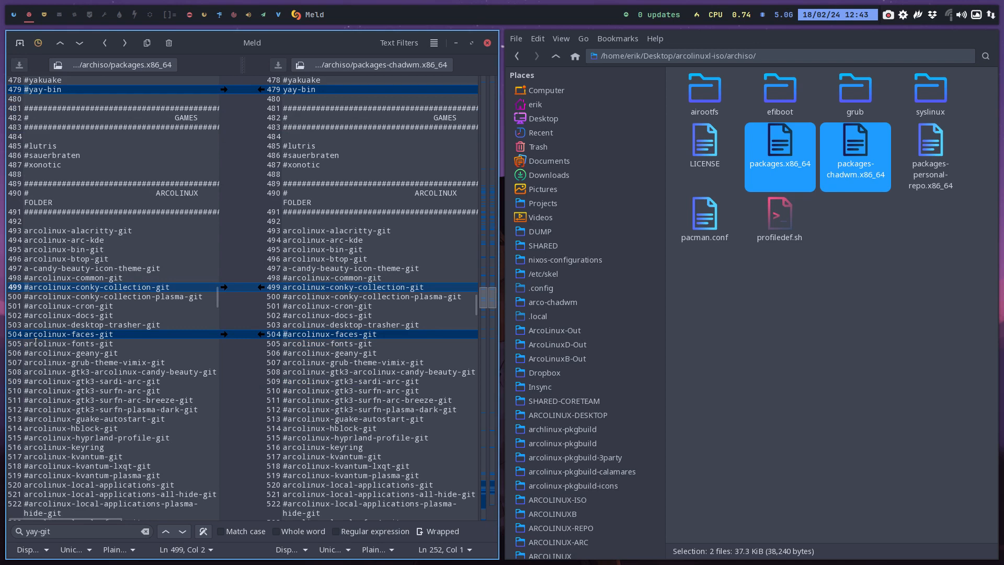
scroll(36, 343, down, 4)
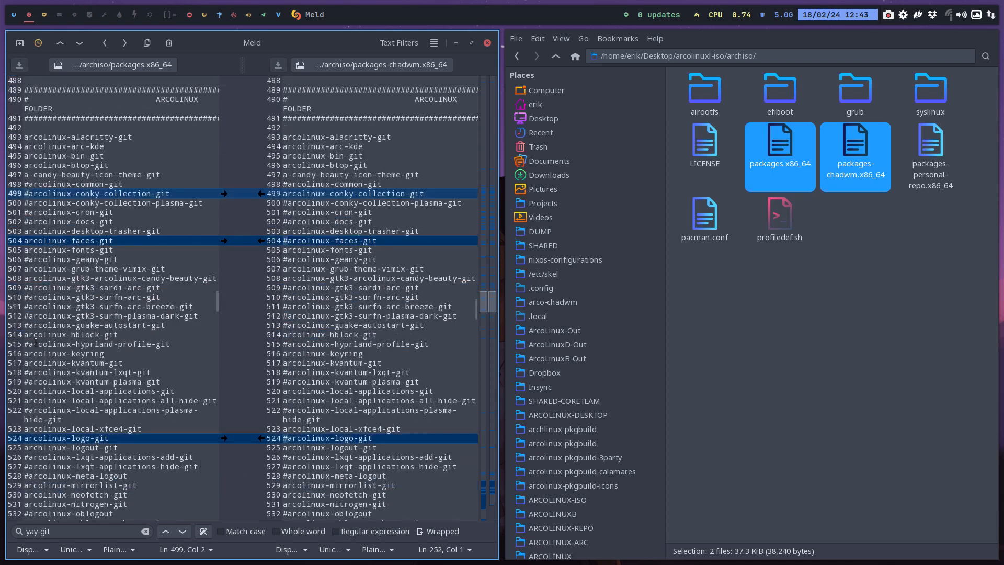
scroll(35, 342, down, 8)
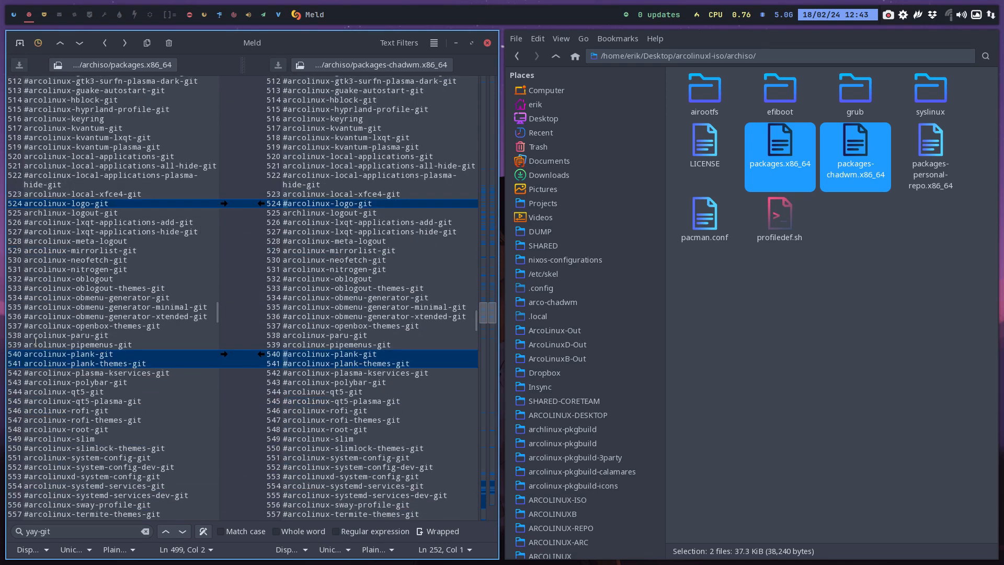
scroll(35, 342, down, 4)
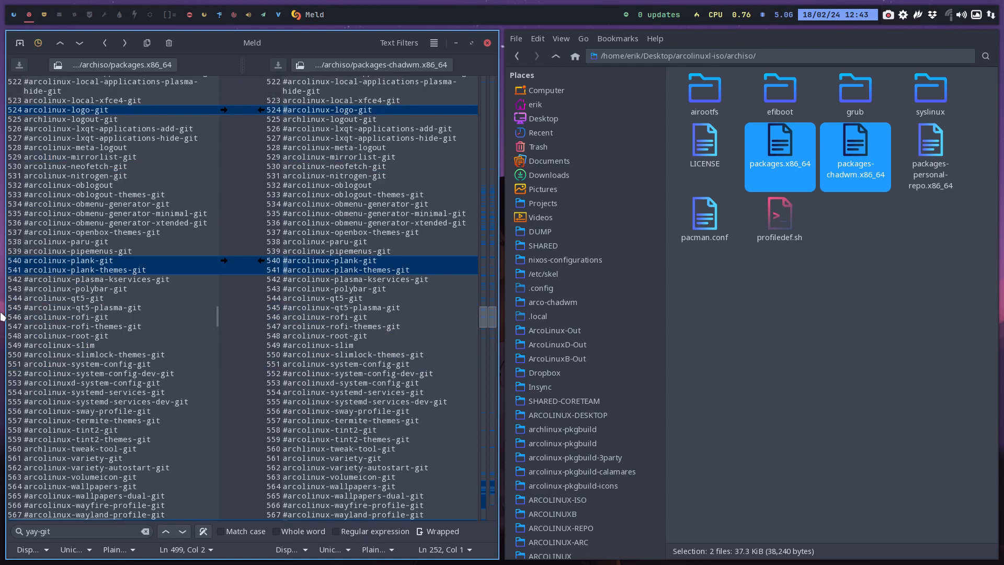
click(24, 263)
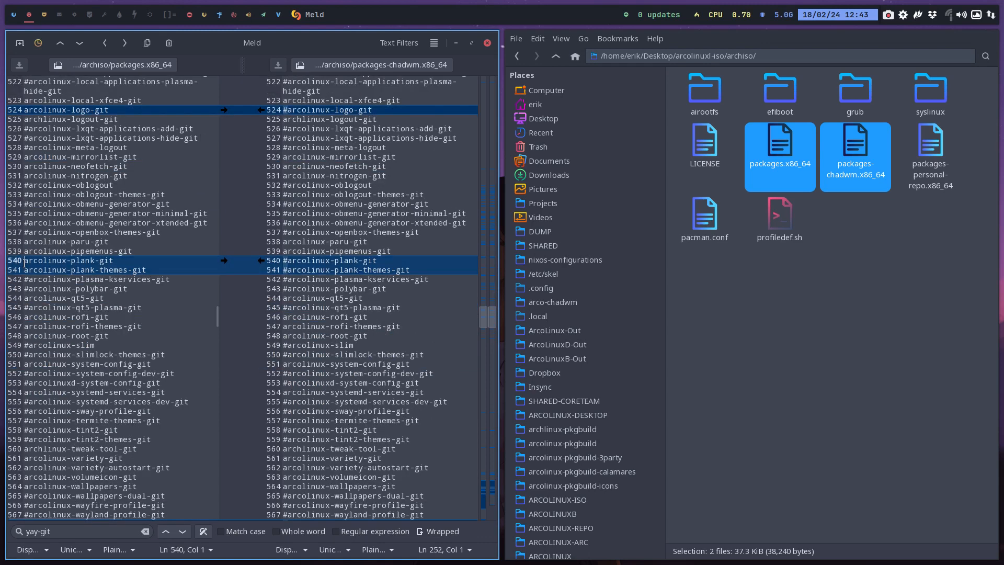
text(@)
key(BackSpace)
text(#)
key(Down)
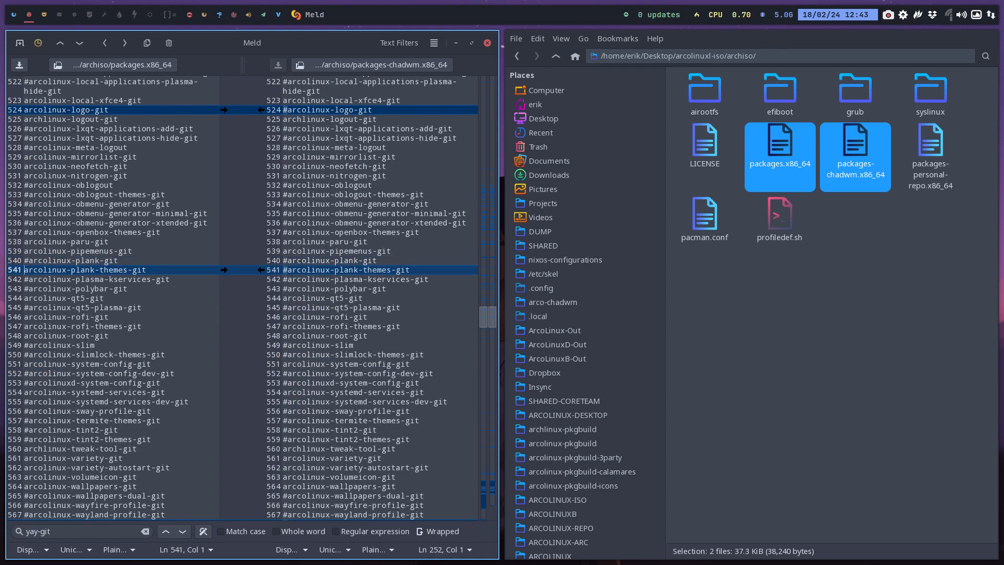
text(#)
key(ctrl+s)
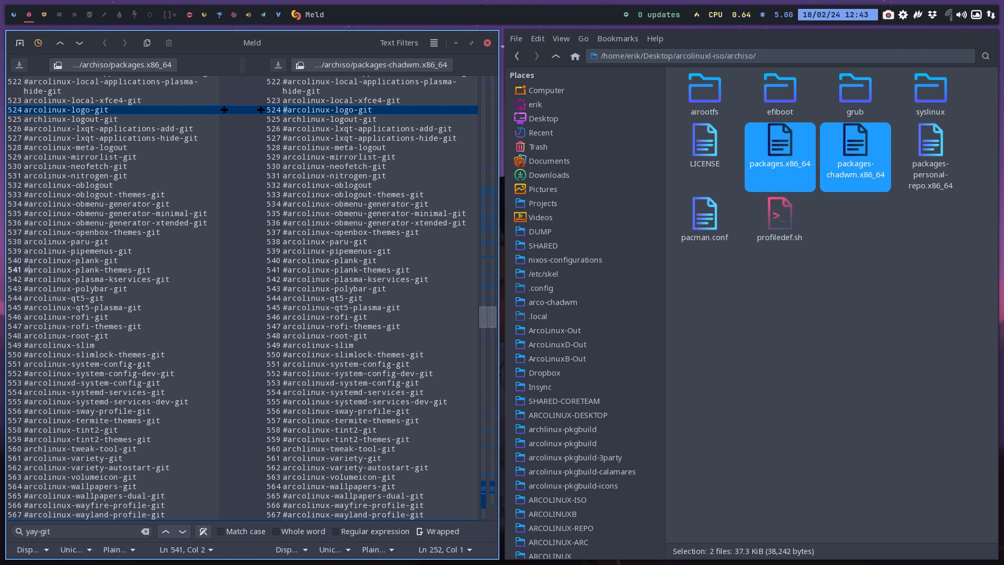
Search packages.x86_64 for plank and comment out the plank package entry
key(ctrl+f)
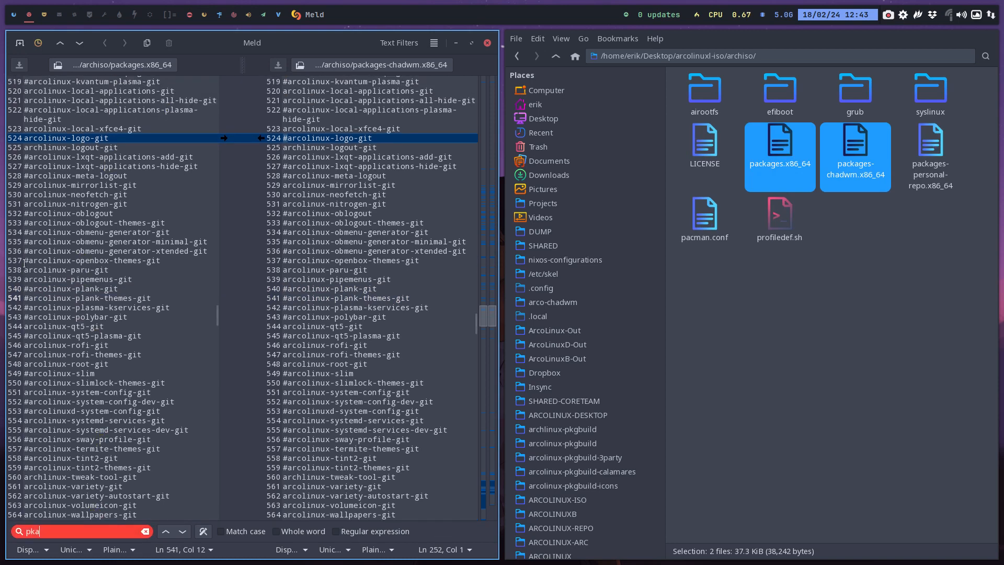
text(plank)
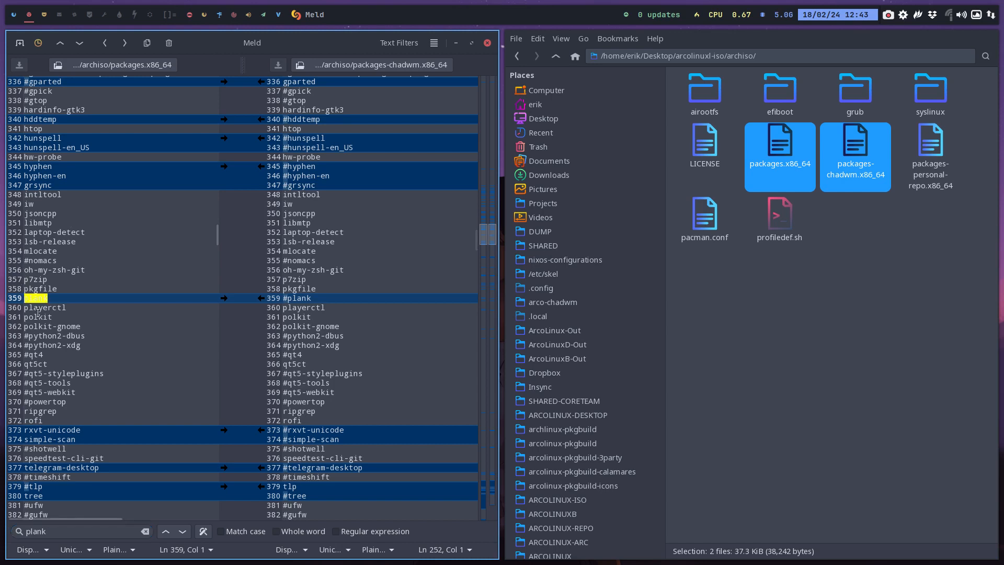
text(#)
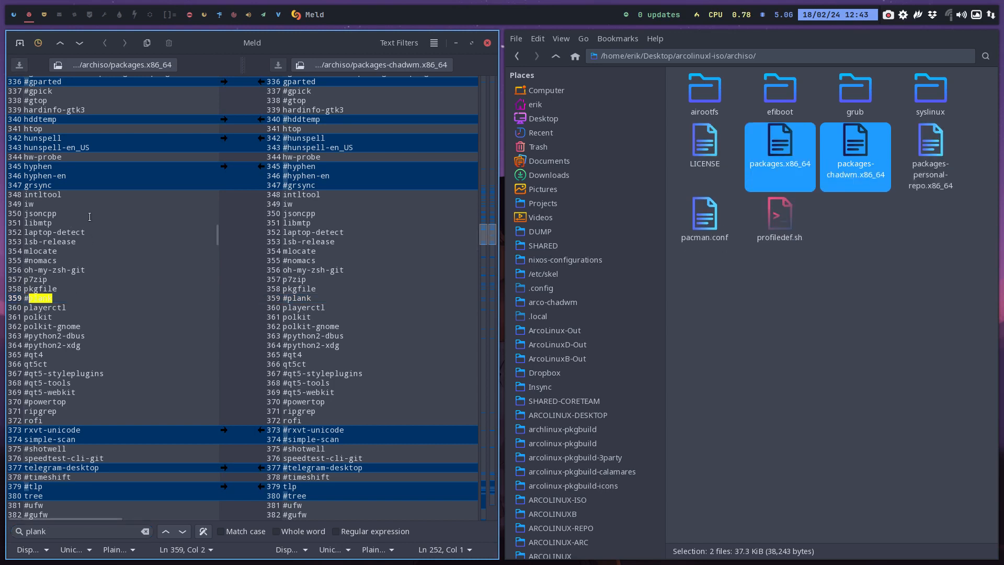
Review the differences between both lists in the ArcoLinux folder, desktop folder and config folder sections
scroll(81, 376, down, 20)
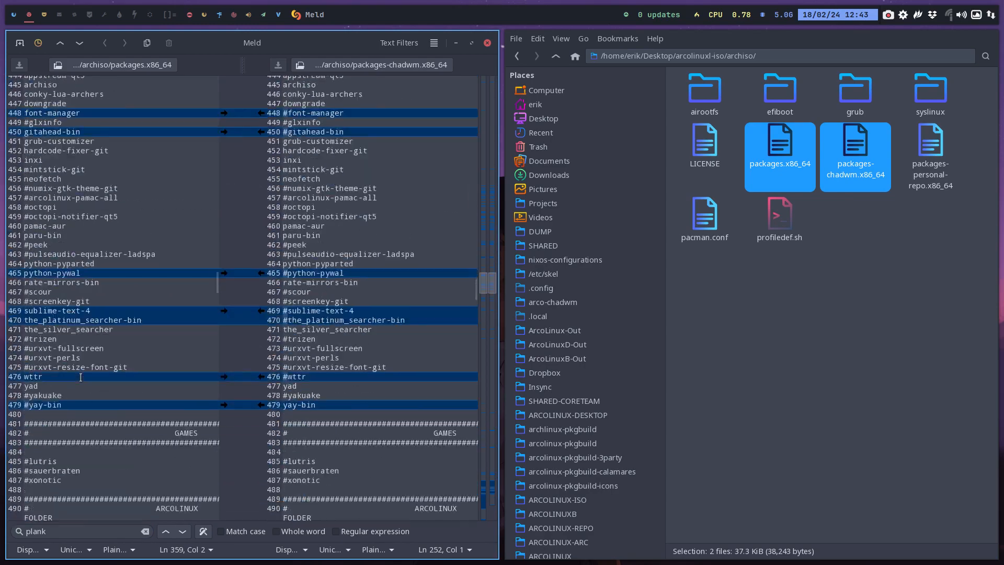
scroll(81, 376, down, 8)
scroll(82, 377, up, 10)
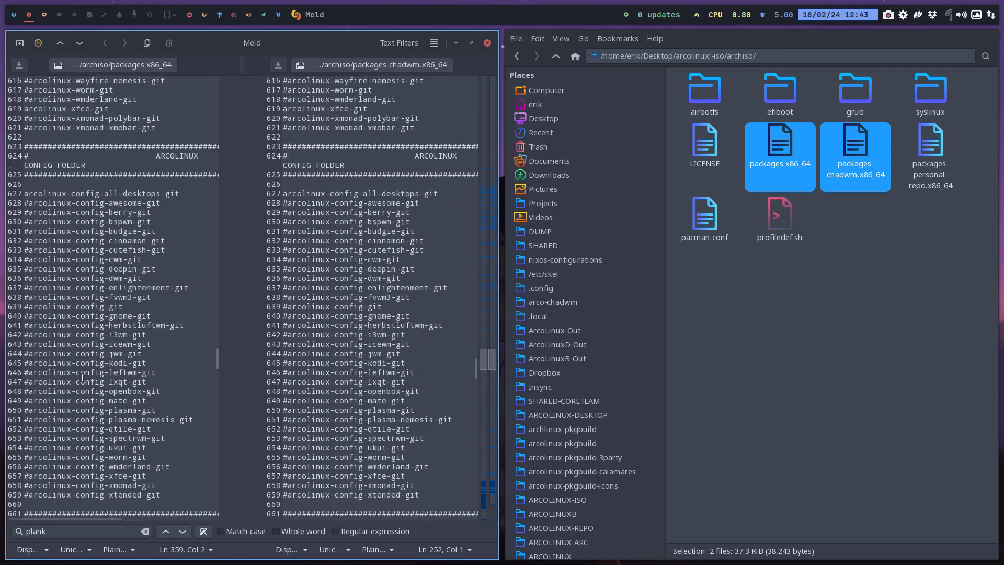
scroll(82, 376, up, 5)
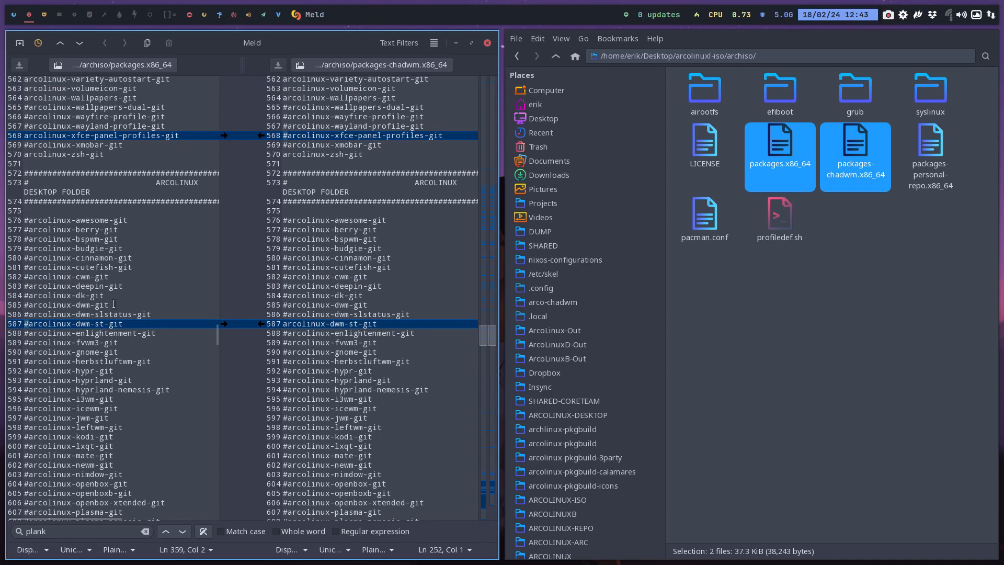
scroll(113, 304, up, 5)
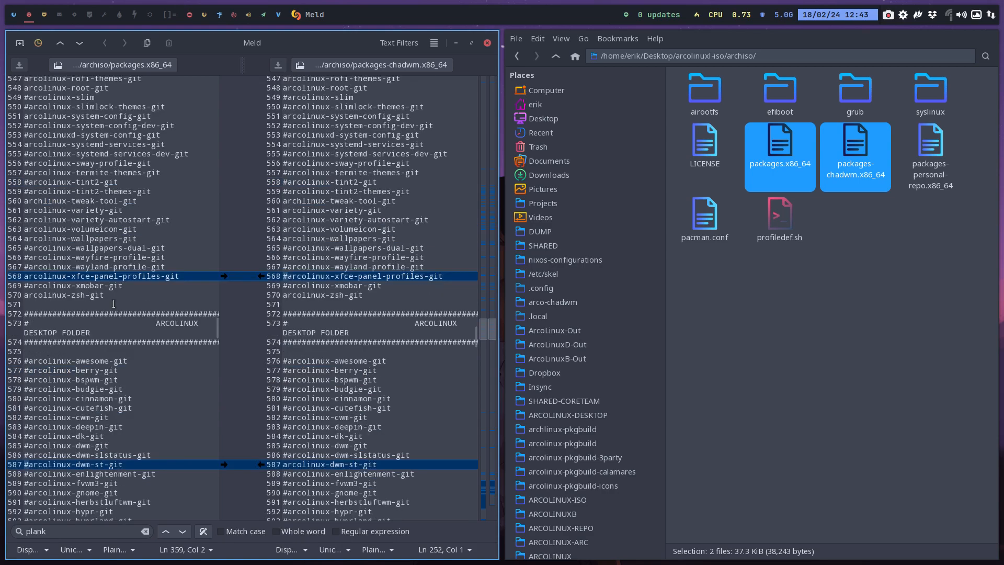
scroll(114, 304, up, 16)
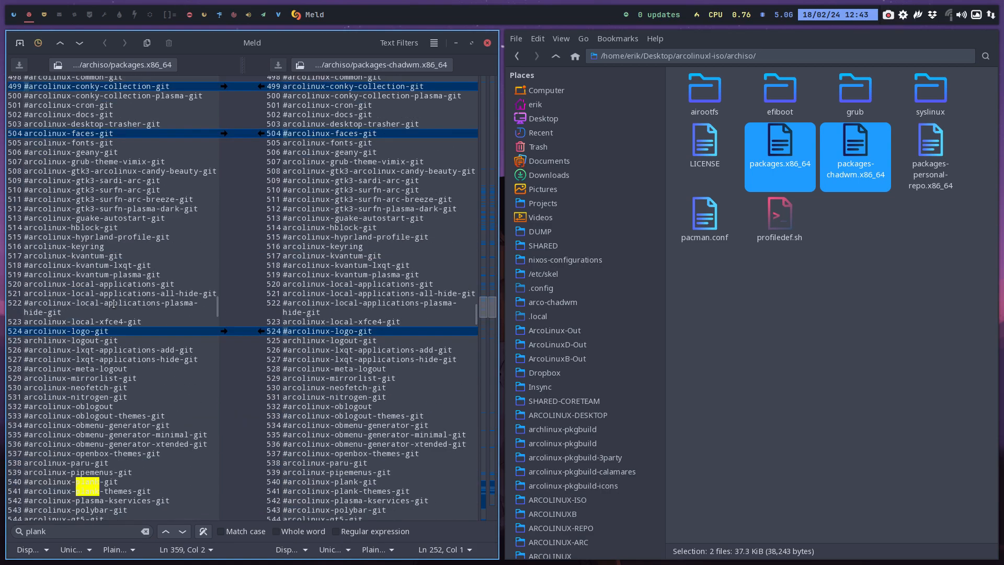
scroll(113, 304, down, 20)
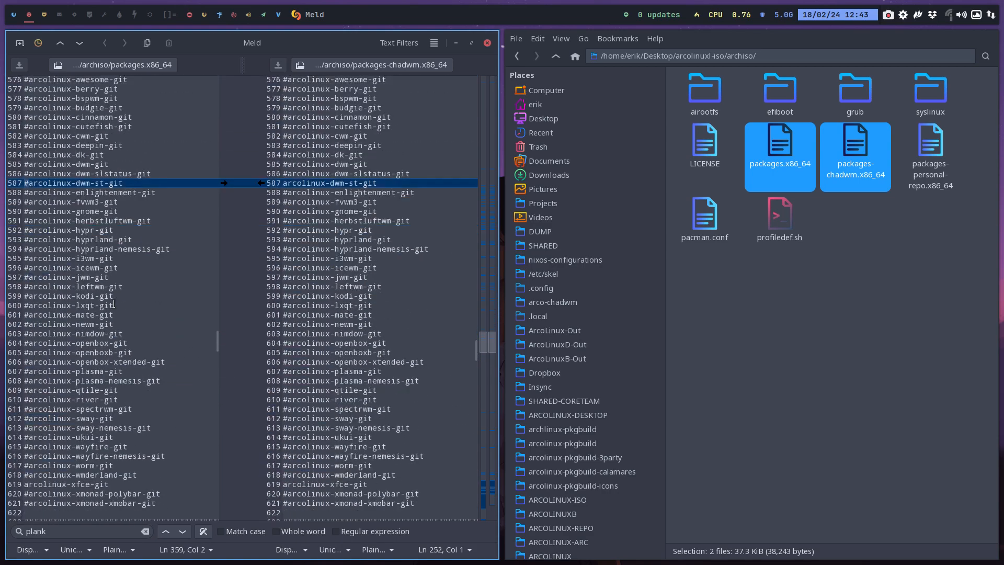
scroll(113, 304, down, 18)
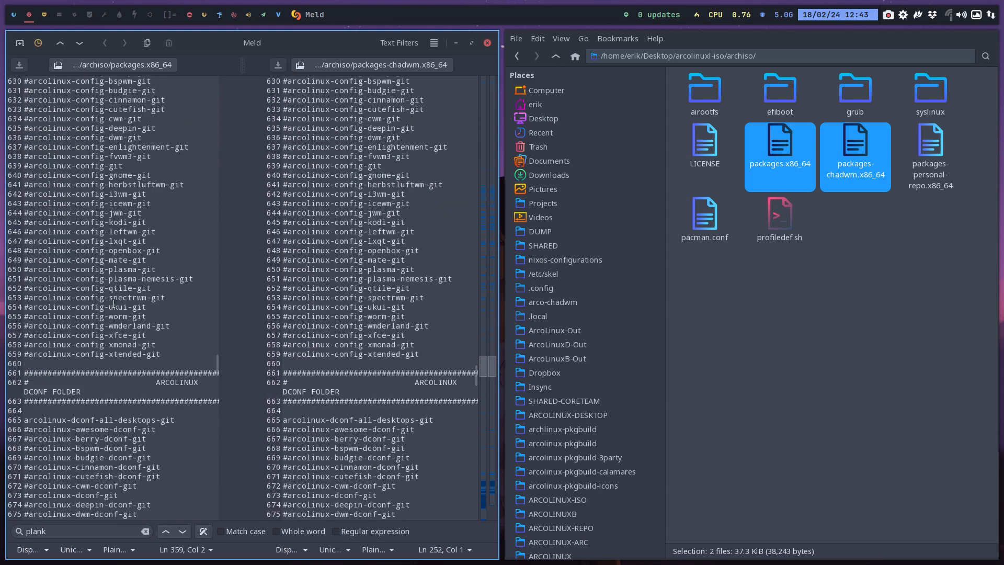
Compare both lists from the Calamares sections through display managers, picom and general desktop entries to the i3 and Openbox sections
scroll(114, 304, down, 20)
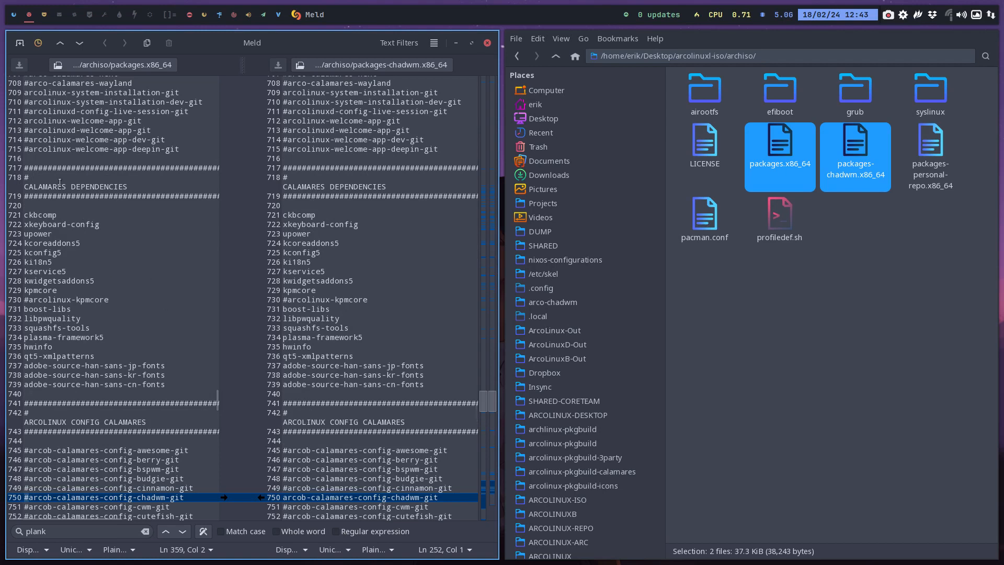
scroll(38, 337, down, 5)
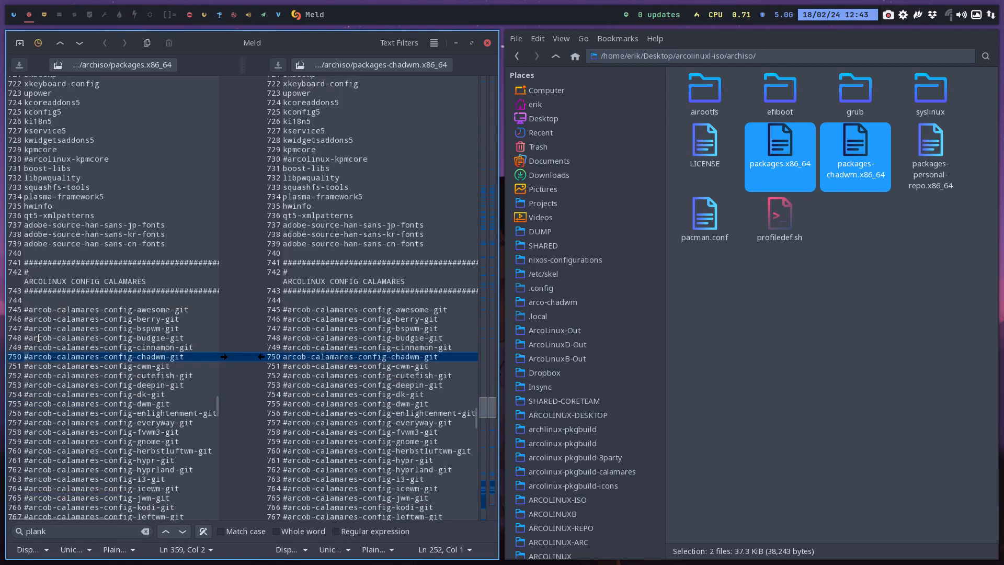
scroll(39, 337, down, 5)
scroll(60, 256, down, 15)
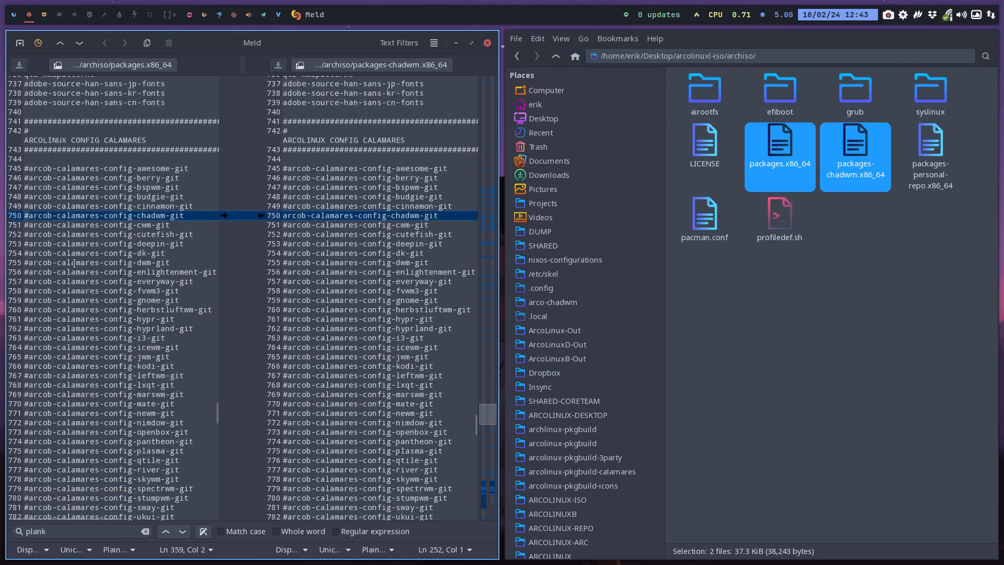
scroll(74, 264, down, 7)
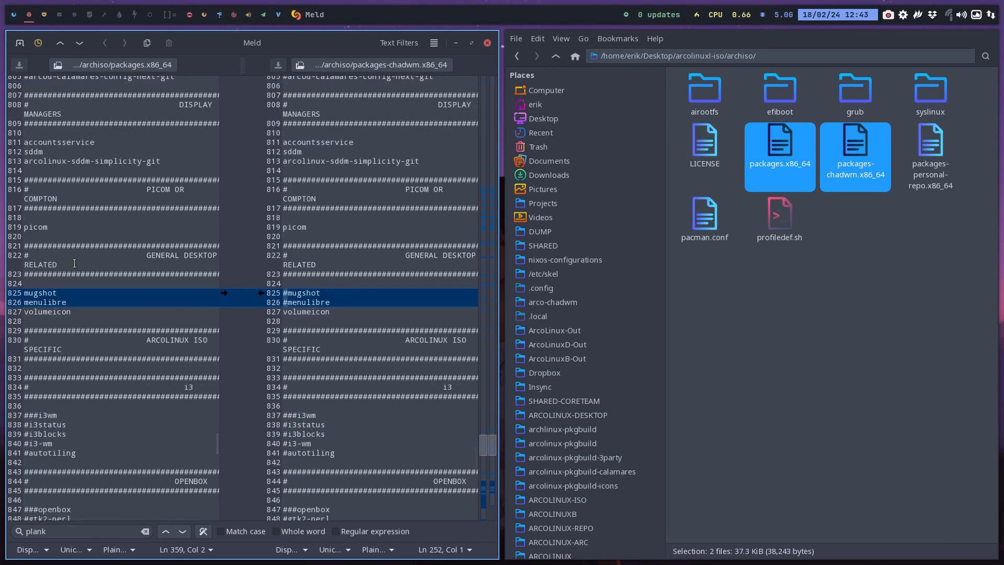
scroll(74, 263, up, 5)
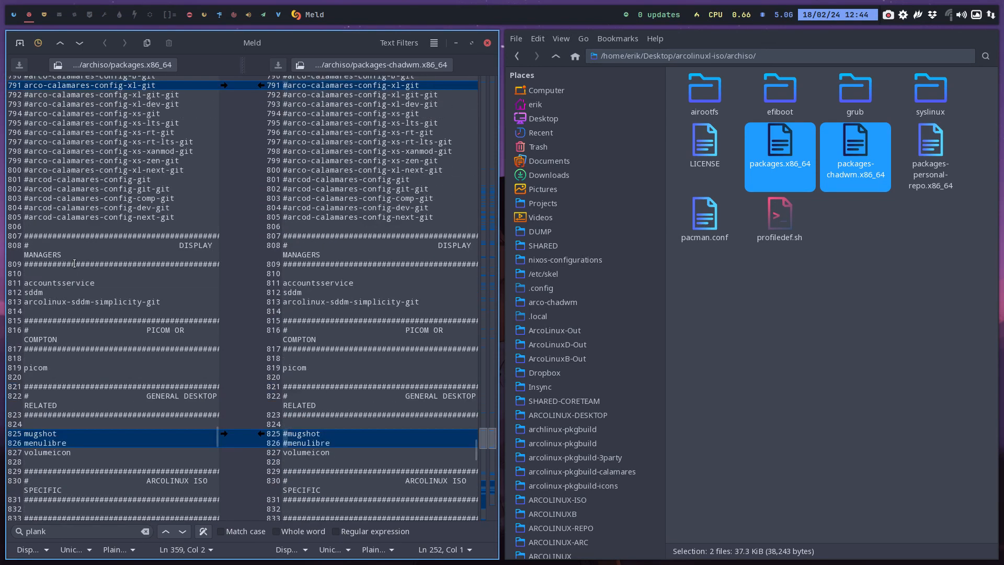
scroll(74, 263, down, 8)
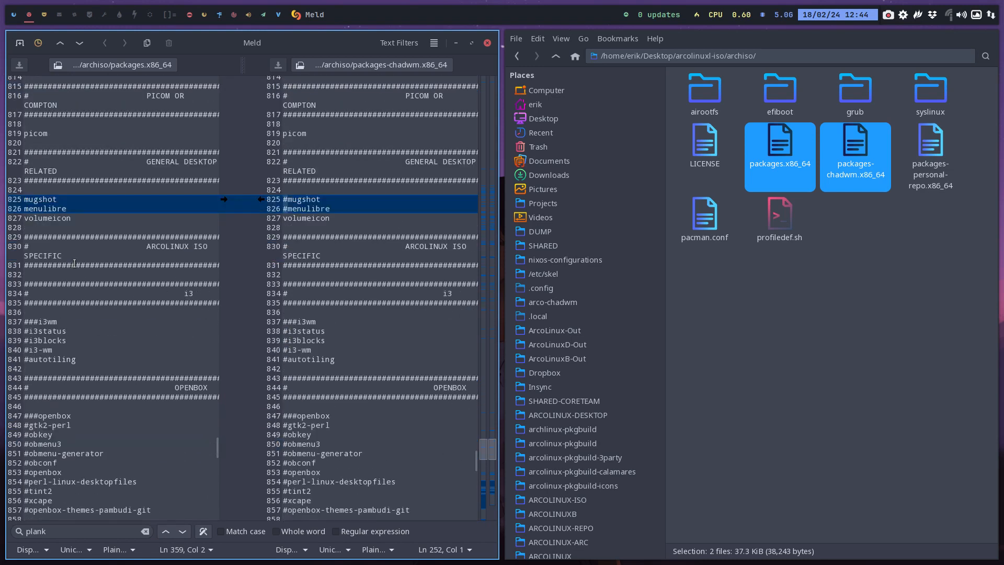
scroll(74, 263, down, 4)
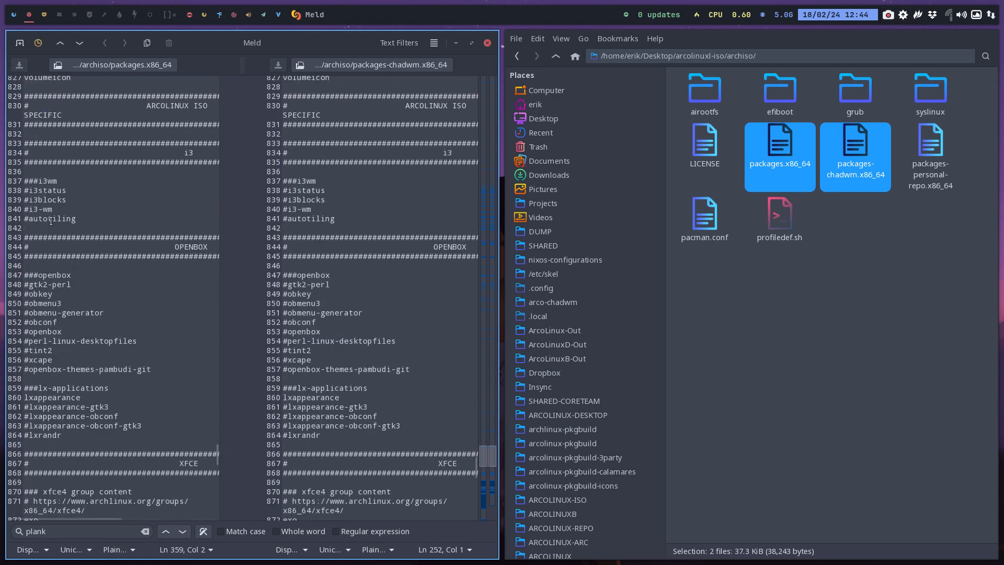
Uncomment i3status, i3blocks and i3-wm in the i3 section of packages.x86_64
click(27, 190)
key(BackSpace)
key(Down)
key(Delete)
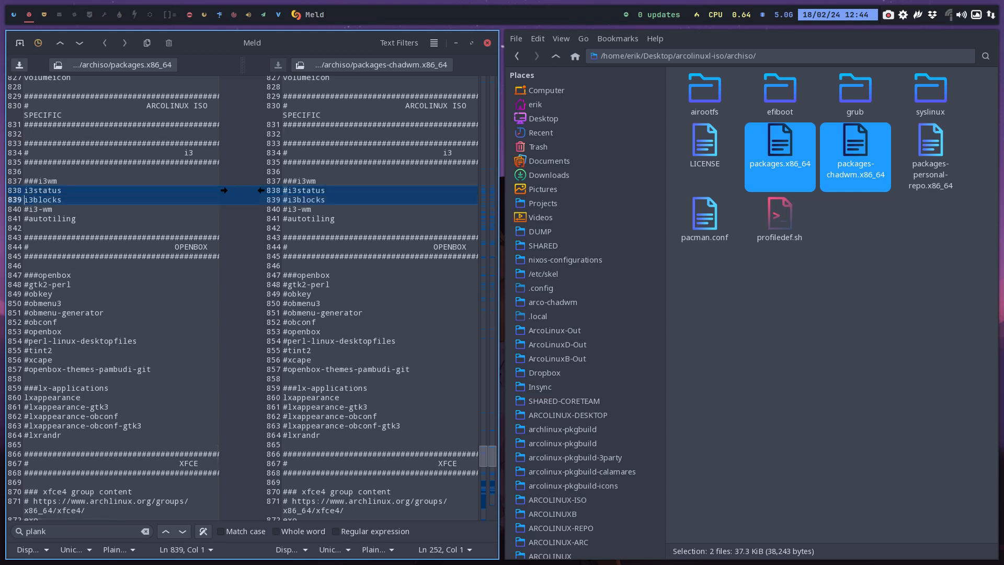
key(Down)
key(Delete)
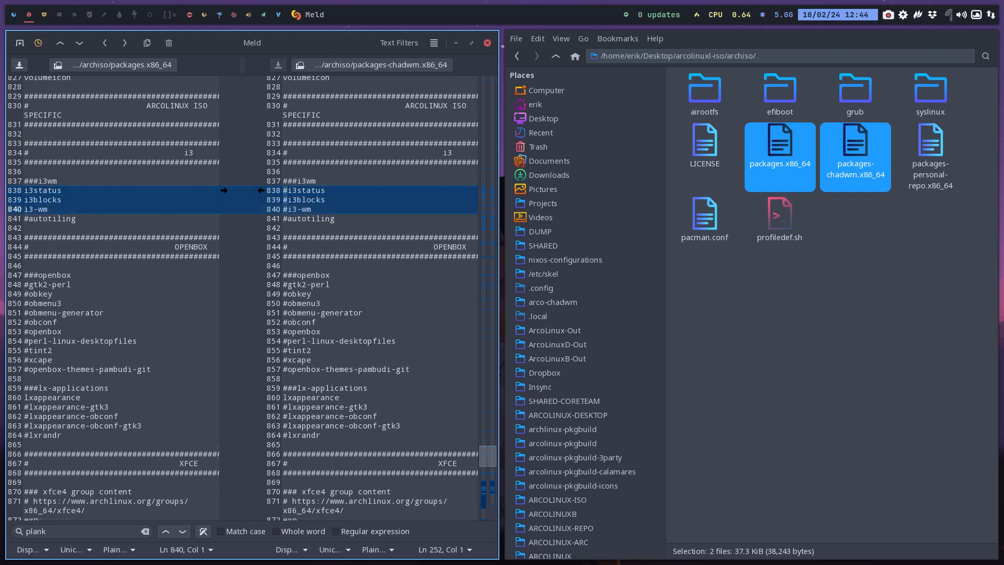
Undo the uncommenting of the three i3 package entries
key(ctrl+z)
key(ctrl+z)
key(ctrl+z)
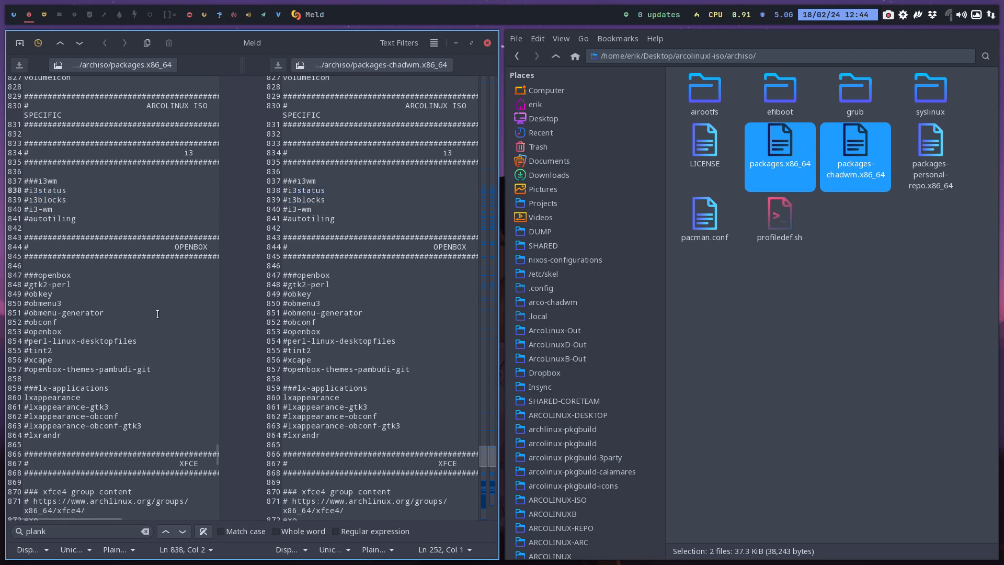
Comment out xfce4-battery-plugin in the xfce4-goodies group of packages.x86_64
scroll(157, 314, down, 5)
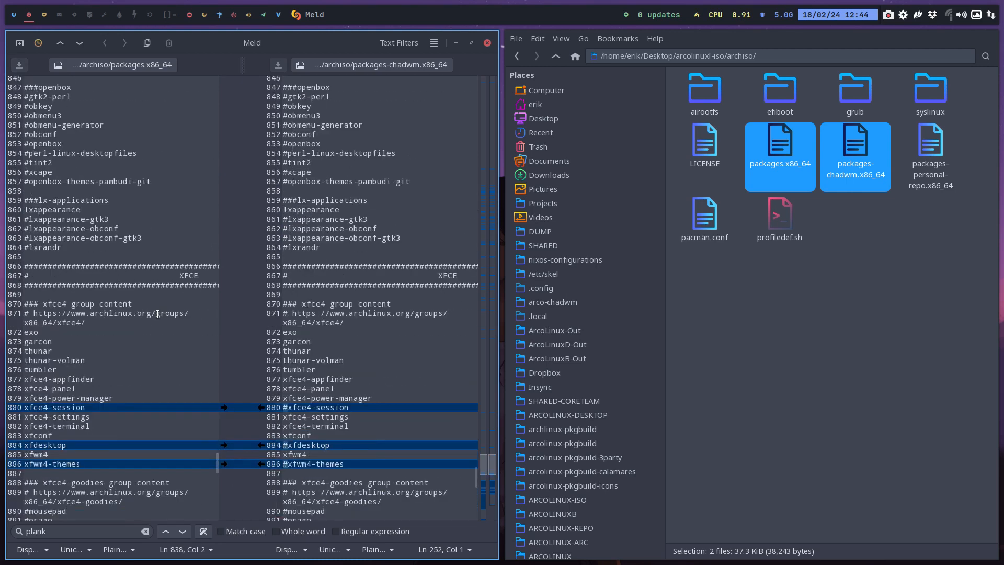
scroll(157, 313, down, 5)
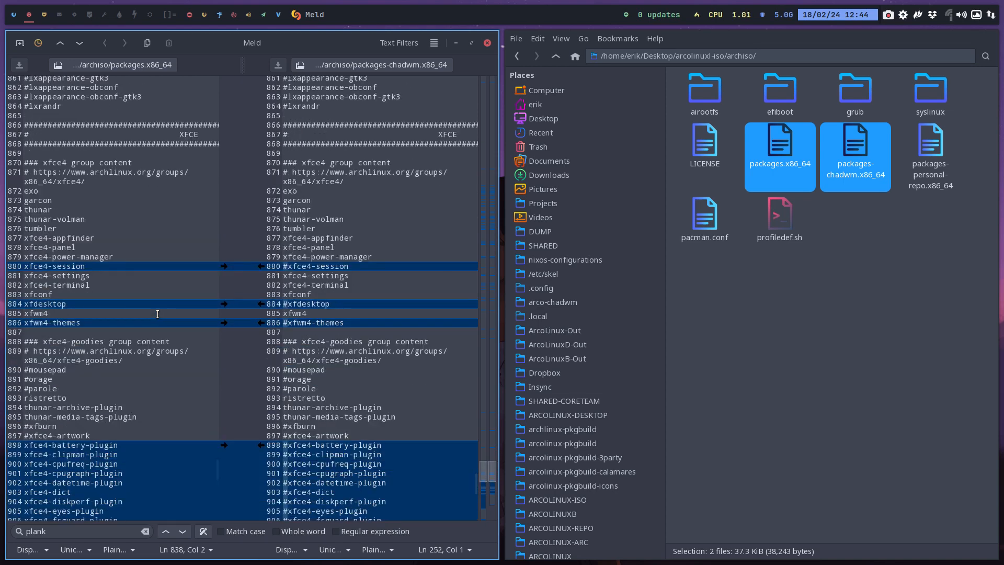
scroll(157, 314, down, 6)
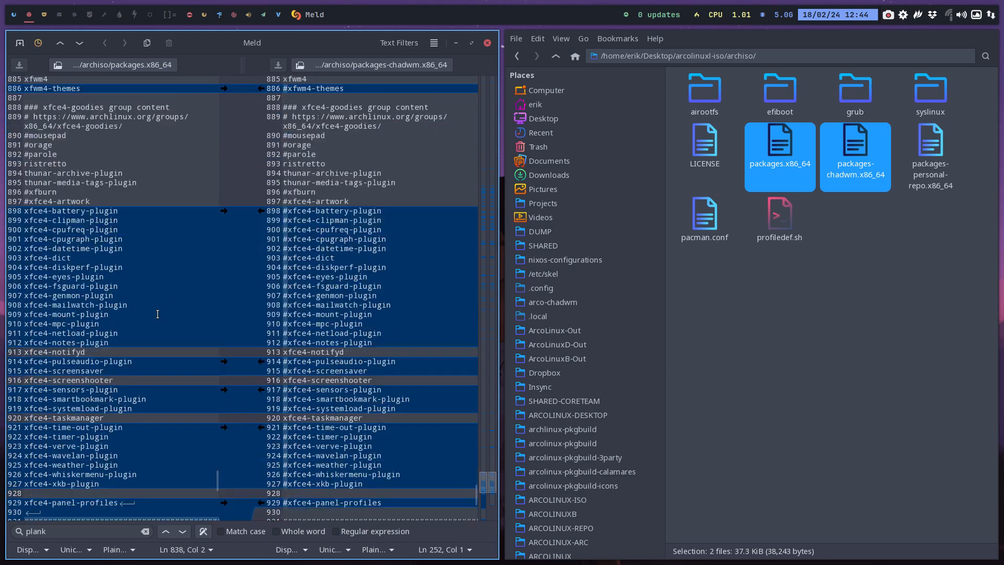
scroll(158, 314, down, 8)
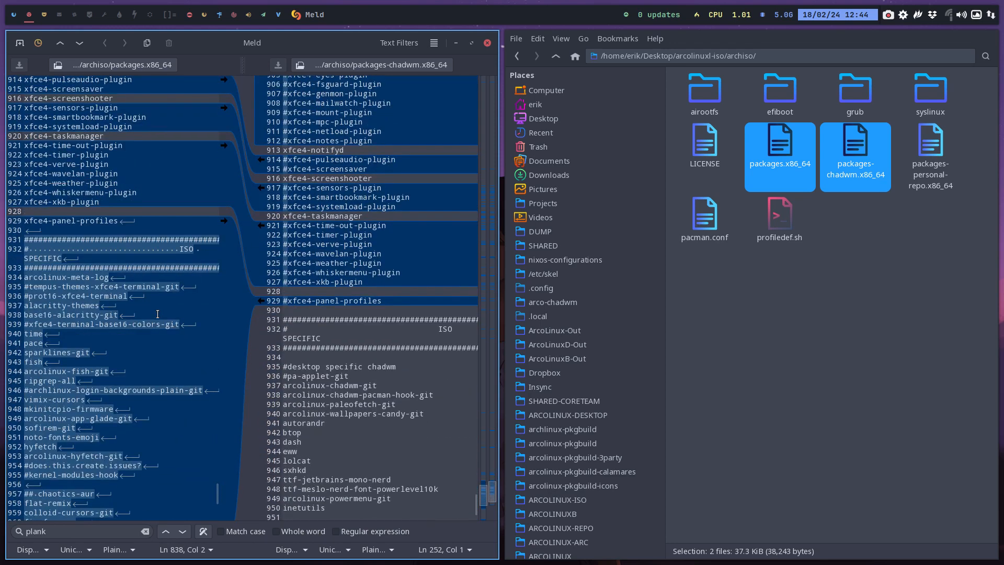
scroll(157, 314, up, 5)
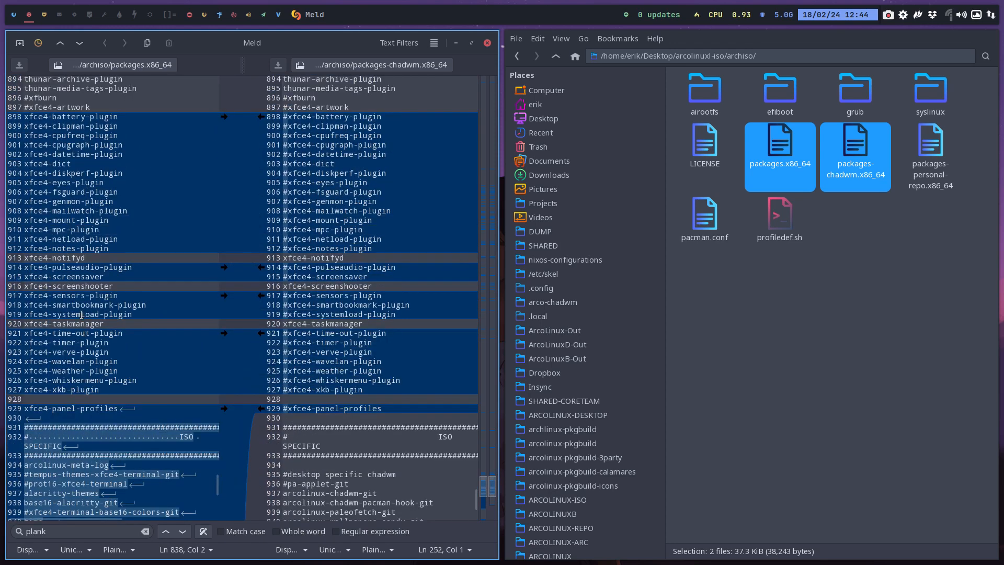
click(24, 116)
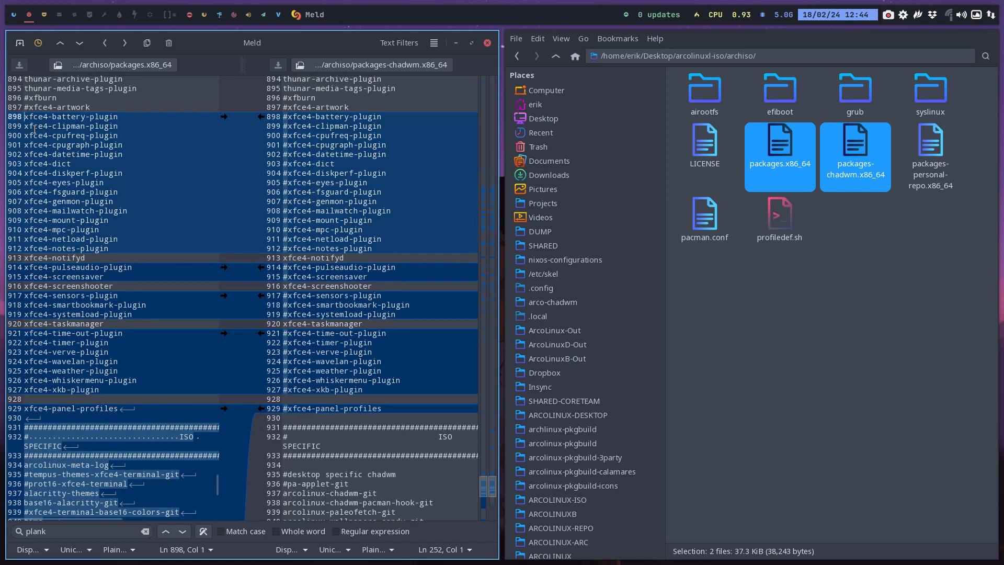
text(#)
key(Home)
key(Down)
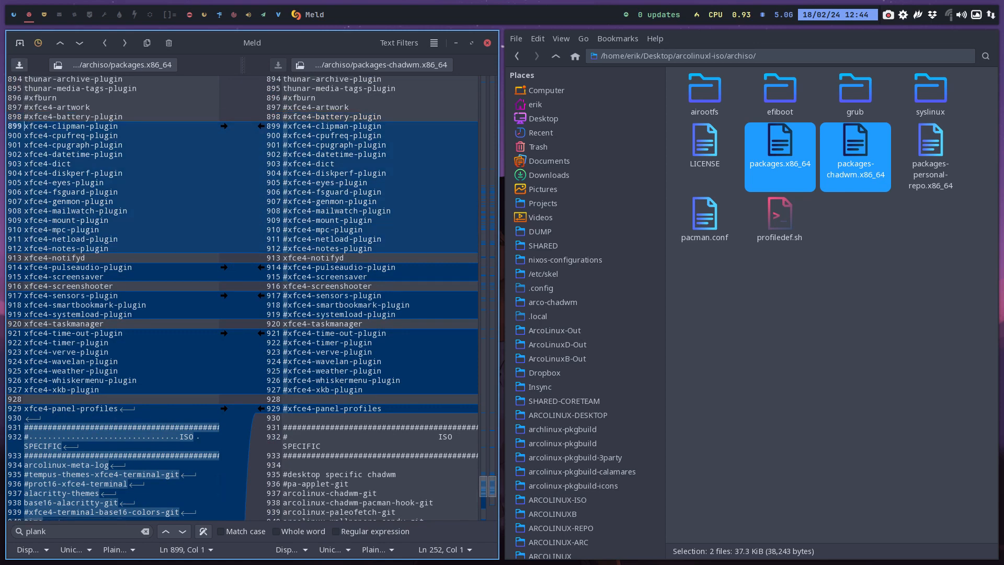
Comment out xfce4-cpufreq-plugin and xfce4-cpugraph-plugin in packages.x86_64, leaving xfce4-clipman-plugin enabled
key(Down)
key(Left)
key(Left)
key(Down)
key(Home)
text(#)
key(Down)
key(Home)
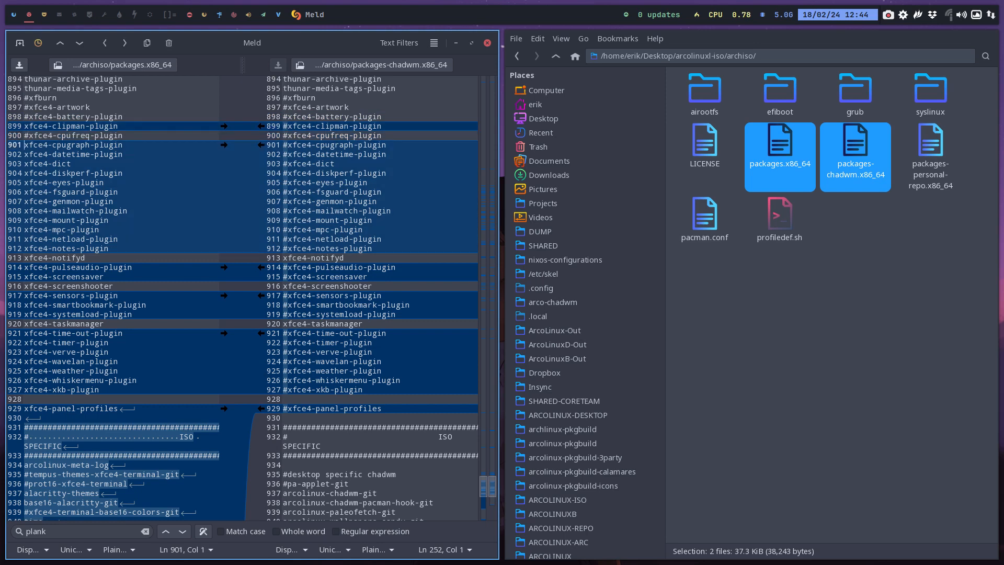
text(#)
key(Down)
key(Home)
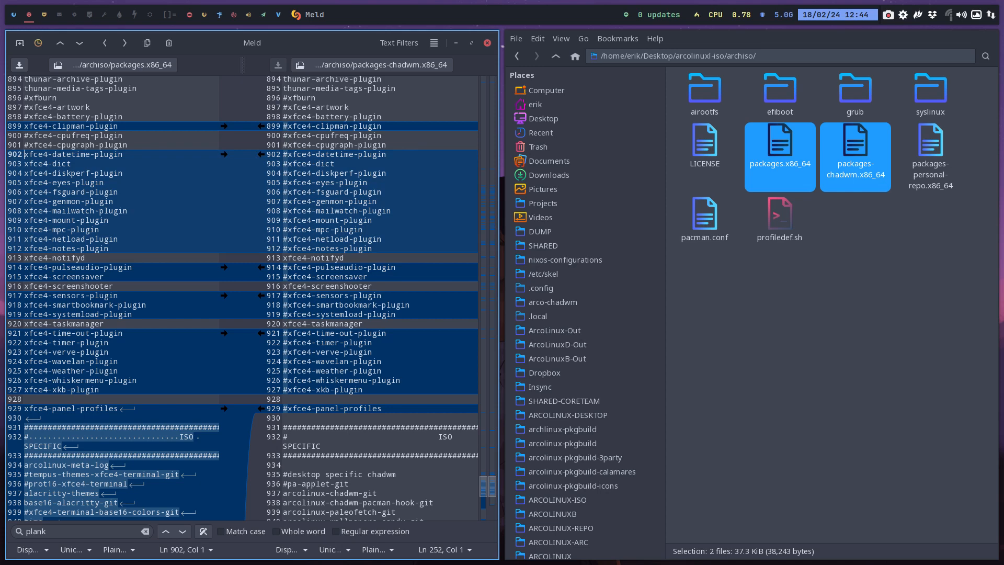
Comment out xfce4-dict and xfce4-eyes-plugin in packages.x86_64
key(Down)
text(#)
key(Down)
key(Home)
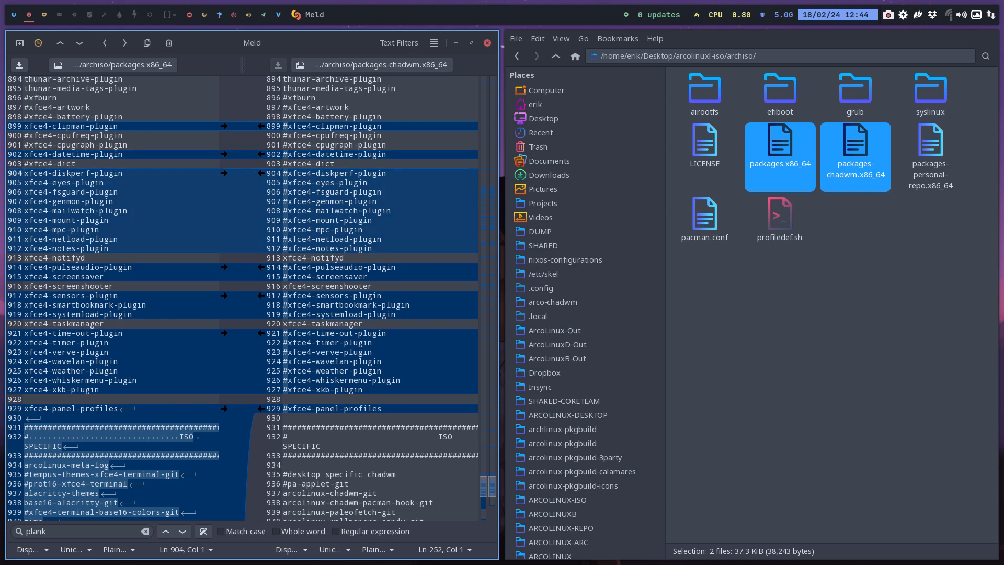
key(Down)
text(#)
key(Down)
key(Home)
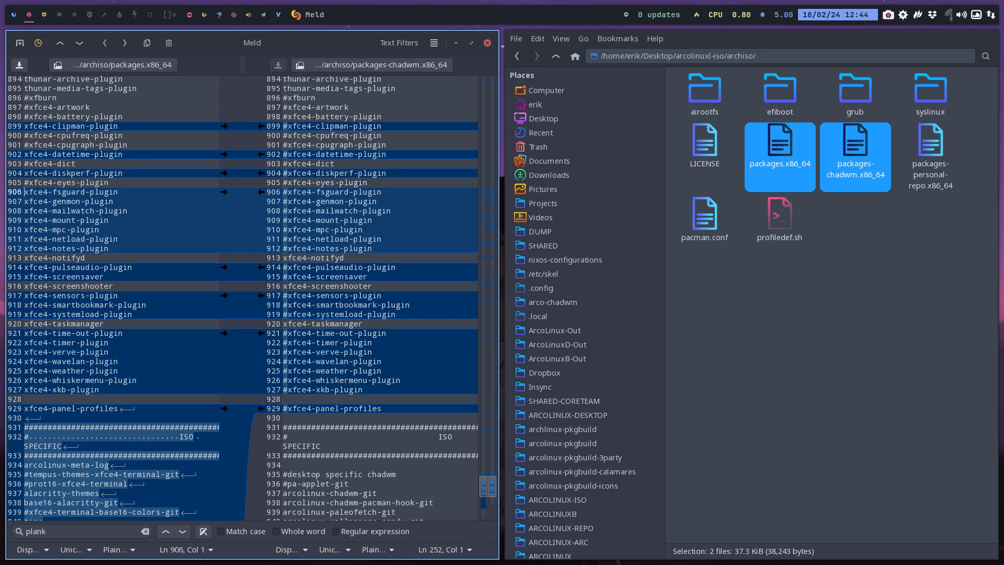
Comment out xfce4-fsguard-plugin, xfce4-genmon-plugin and xfce4-mailwatch-plugin in packages.x86_64
text(")
key(BackSpace)
text(#)
key(Down)
key(Home)
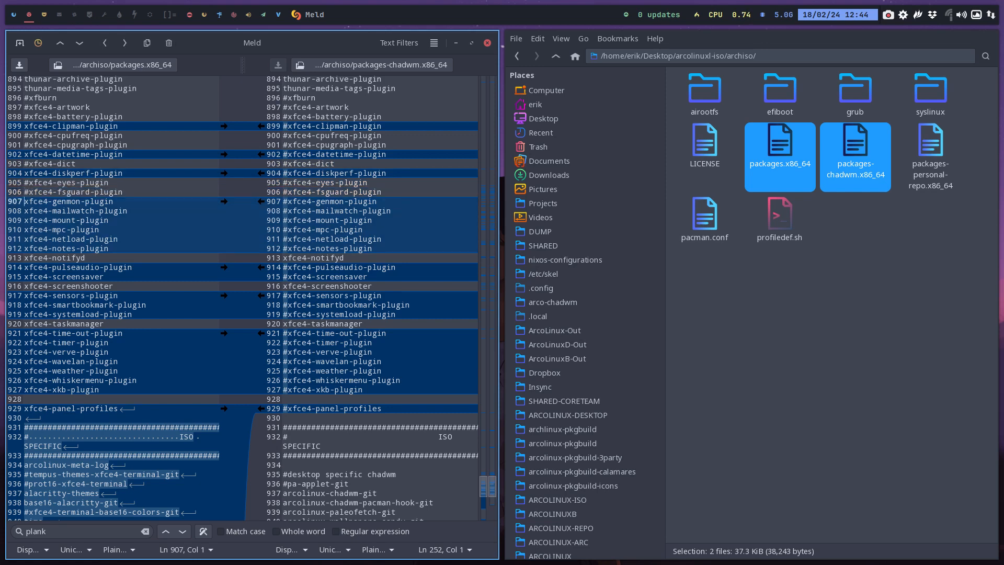
text(#)
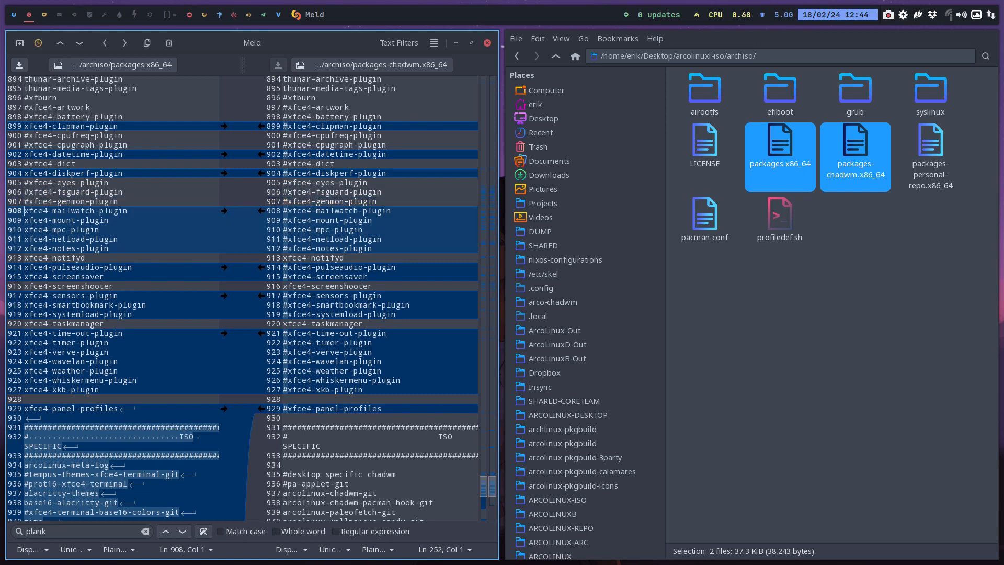
key(Down)
key(Home)
text(#)
key(Down)
key(Home)
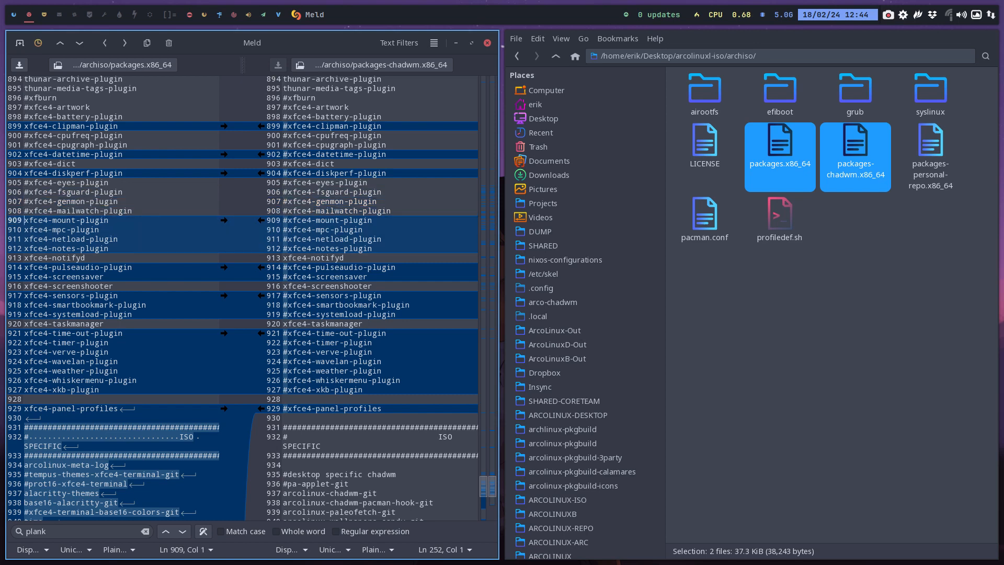
Comment out xfce4-mpc-plugin and xfce4-netload-plugin in packages.x86_64, leaving xfce4-mount-plugin enabled
text(")
key(BackSpace)
key(Down)
text(#)
key(Left)
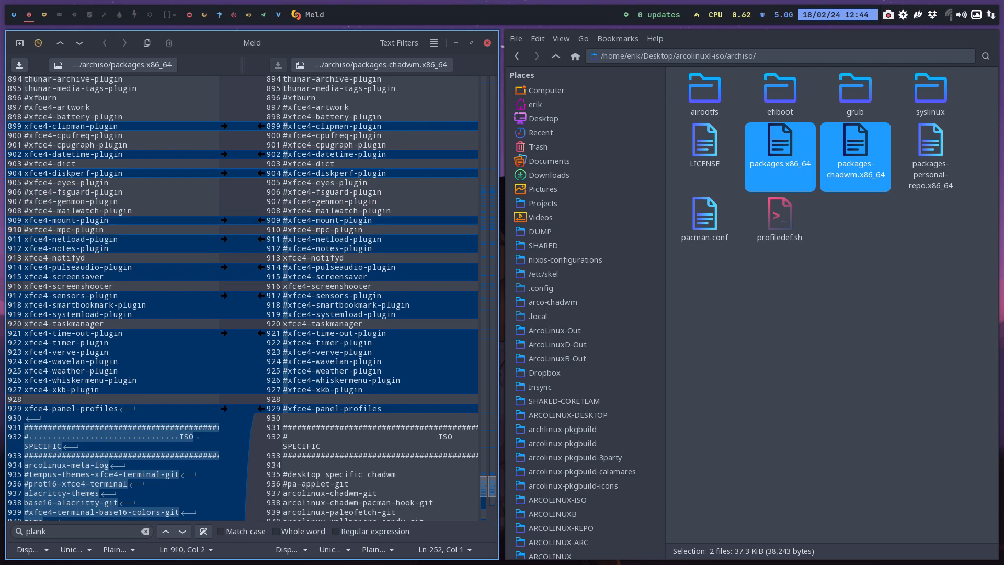
key(Down)
text(#)
key(Left)
key(Down)
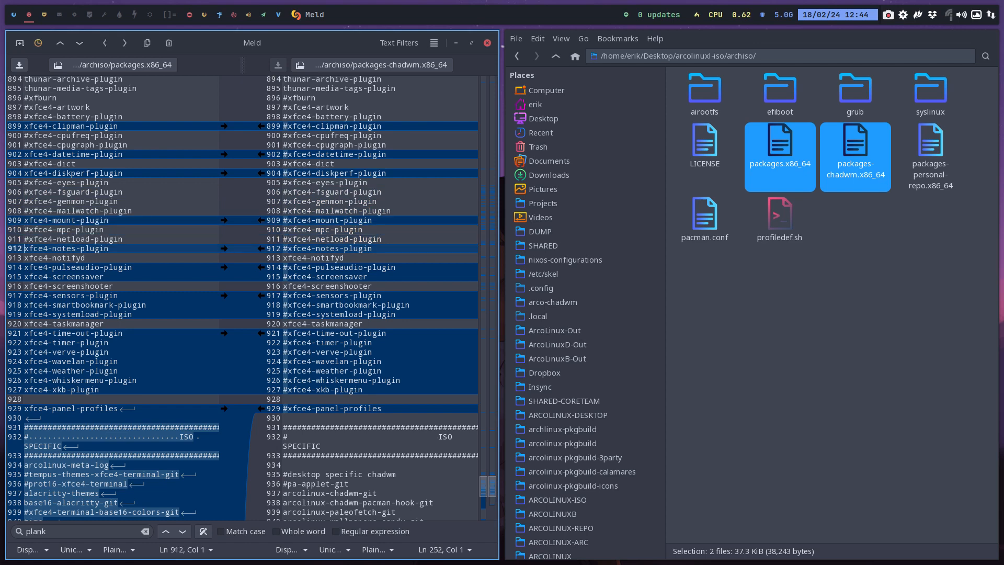
Comment out xfce4-notes-plugin and xfce4-pulseaudio-plugin in packages.x86_64, leaving xfce4-notifyd between them enabled
text(")
key(BackSpace)
text(#)
key(Left)
key(Down)
key(Down)
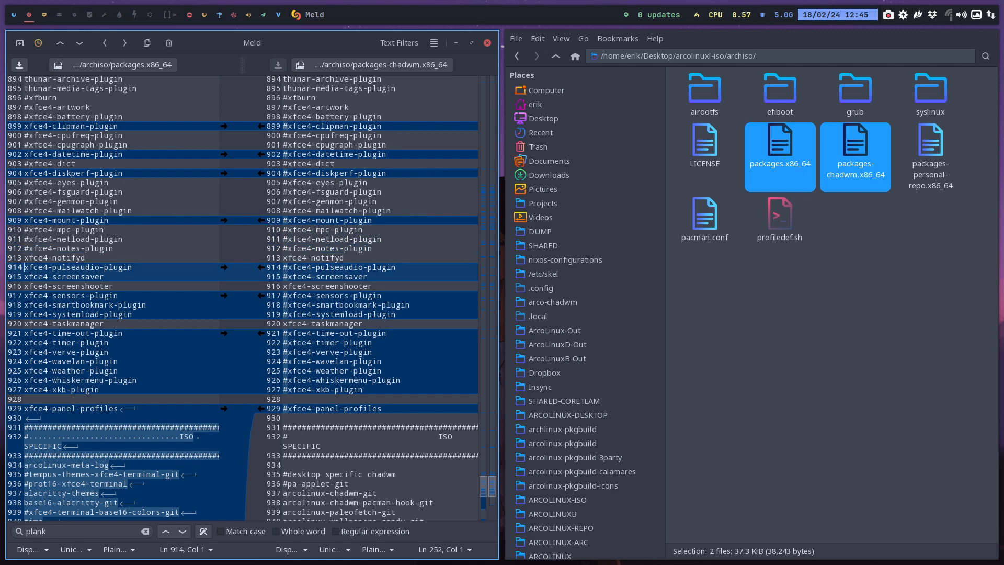
text(#)
key(Left)
key(Down)
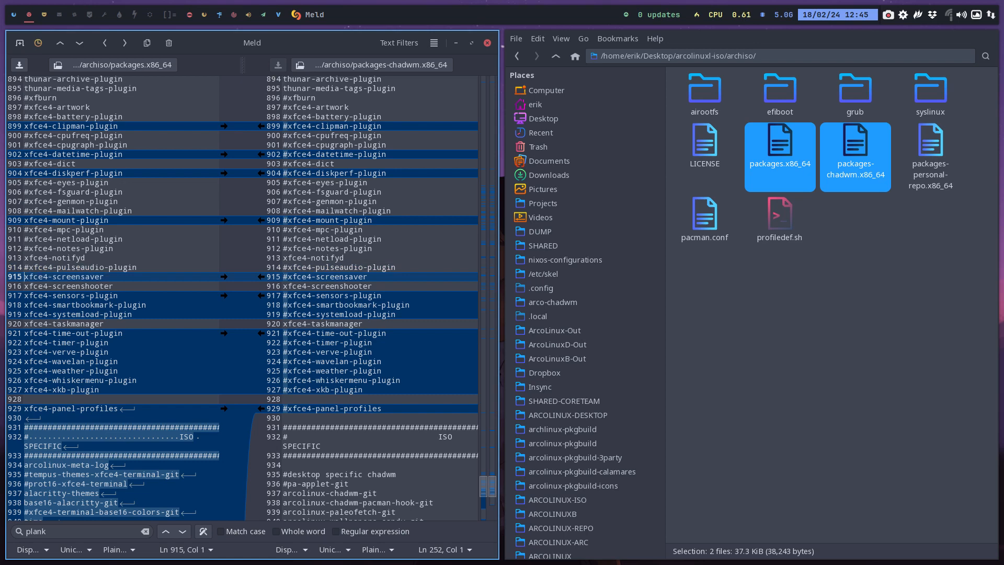
Comment out xfce4-screensaver, xfce4-sensors-plugin, xfce4-smartbookmark-plugin and xfce4-systemload-plugin in packages.x86_64
text(#)
key(Down)
key(Down)
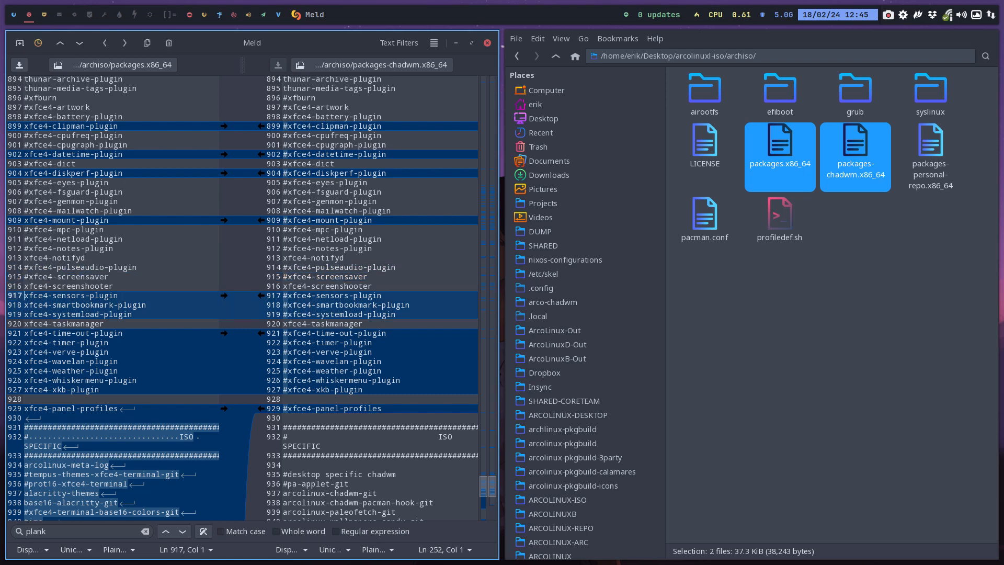
text(#)
key(Left)
key(Down)
text(#)
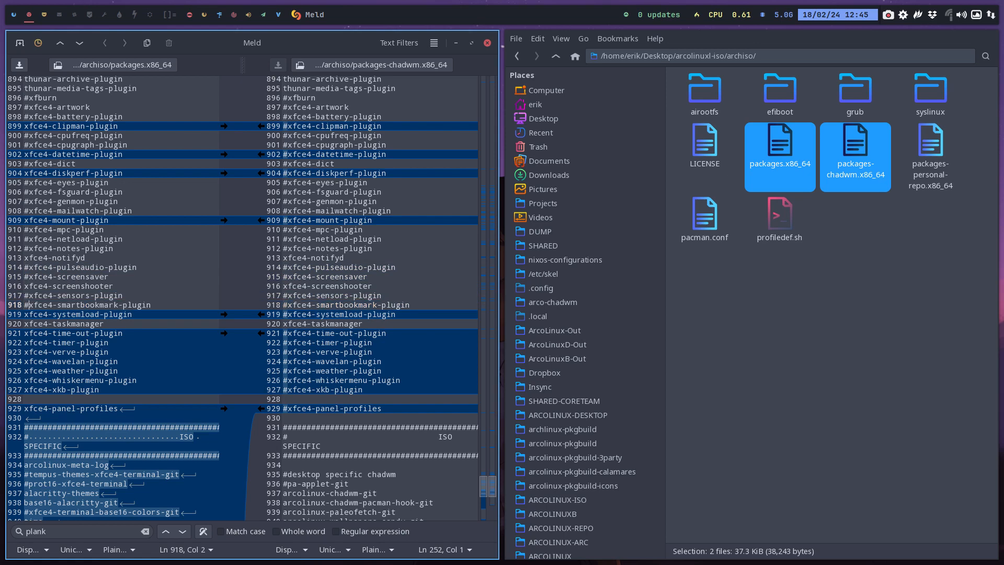
key(Left)
key(Down)
text(#)
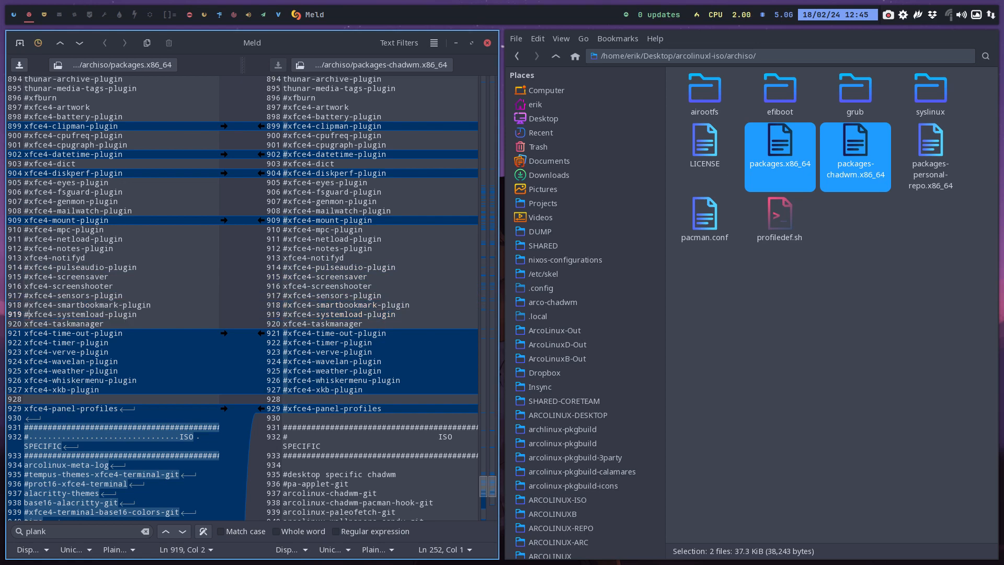
Copy the commented block from xfce4-time-out-plugin to xfce4-xkb-plugin over from the chadwm list and uncomment xfce4-whiskermenu-plugin
click(260, 334)
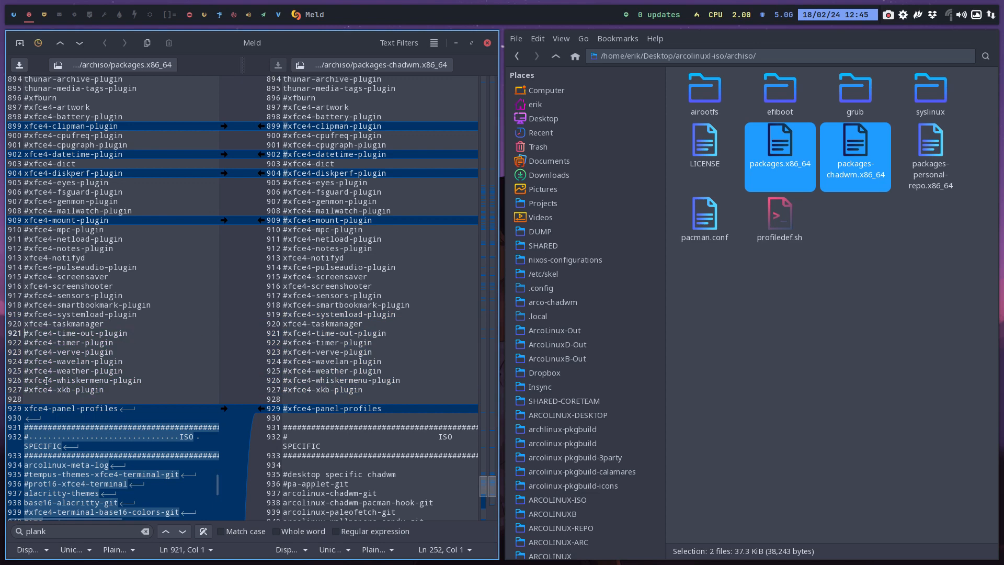
click(26, 379)
key(BackSpace)
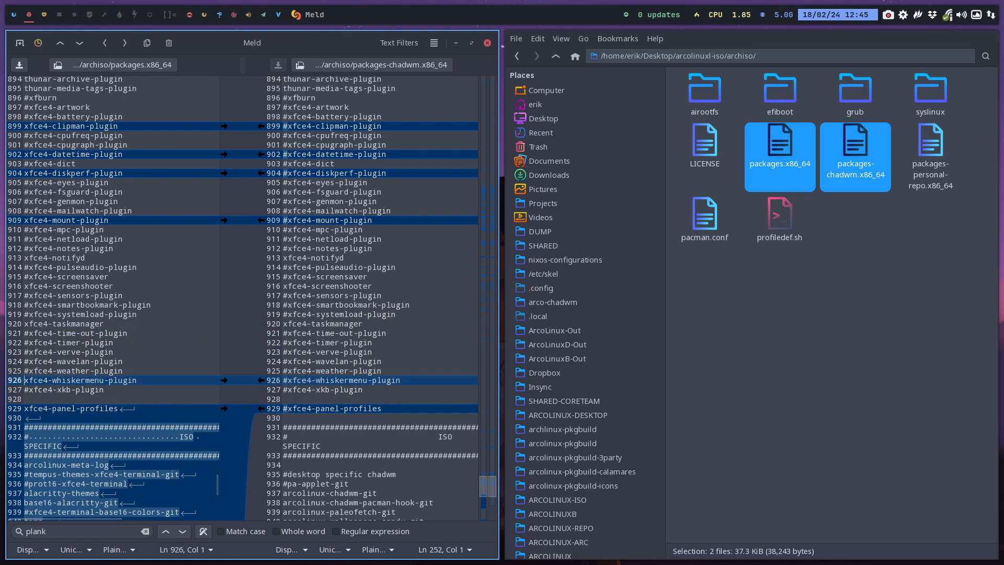
Go back up the XFCE plugin list in packages.x86_64 and comment out xfce4-diskperf-plugin
key(Up)
key(Up)
key(Up)
key(Up)
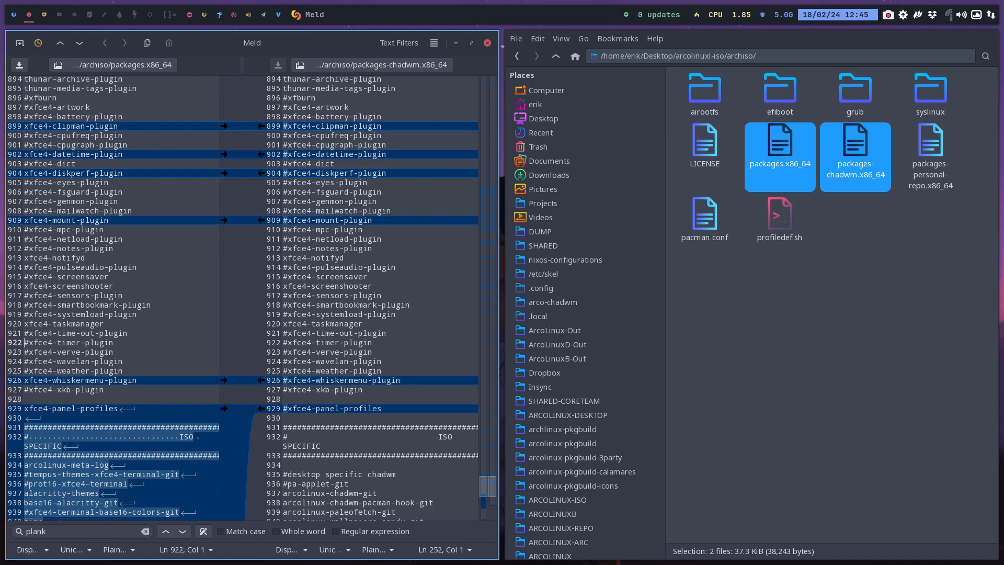
key(Up)
key(Up)
key(Up)
key(Up)
key(Up)
key(Up)
key(Up)
key(Up)
key(Up)
key(Up)
key(Up)
key(Up)
key(Up)
key(Up)
key(Up)
key(Up)
key(Up)
key(Up)
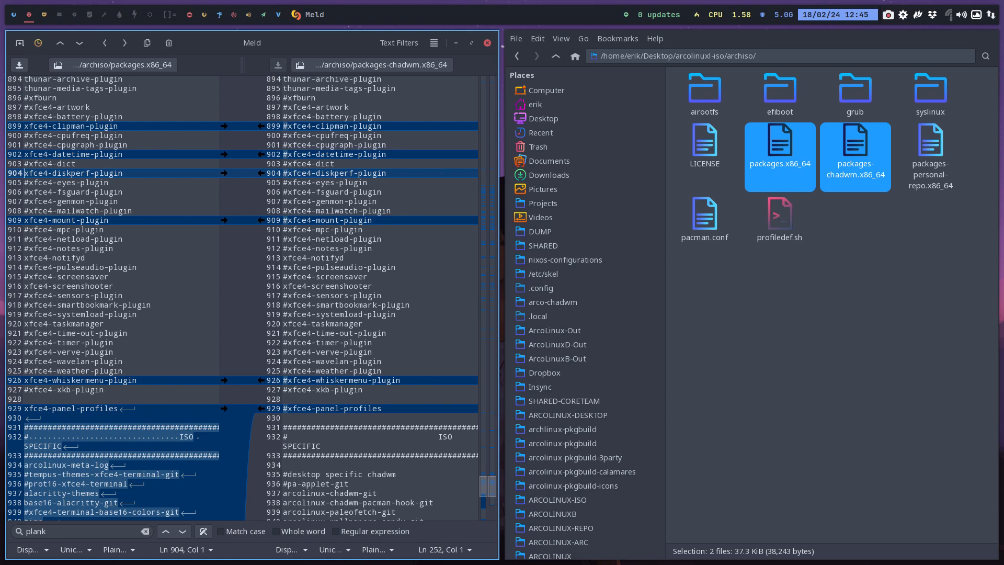
text(#)
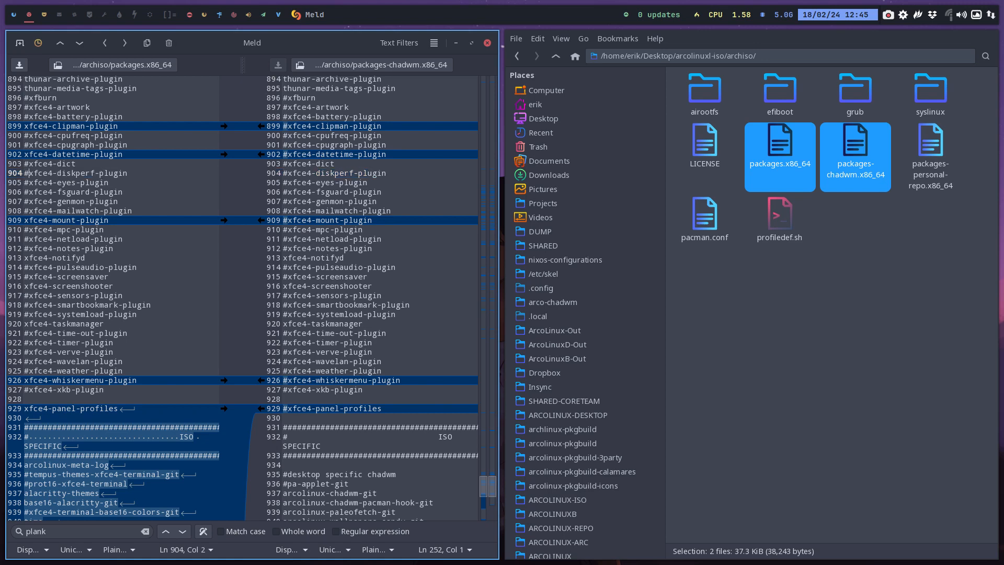
Review the remaining XFCE plugin differences and the ISO SPECIFIC package block from arcolinux-meta-log to fatrat-git in packages.x86_64
key(Up)
key(Up)
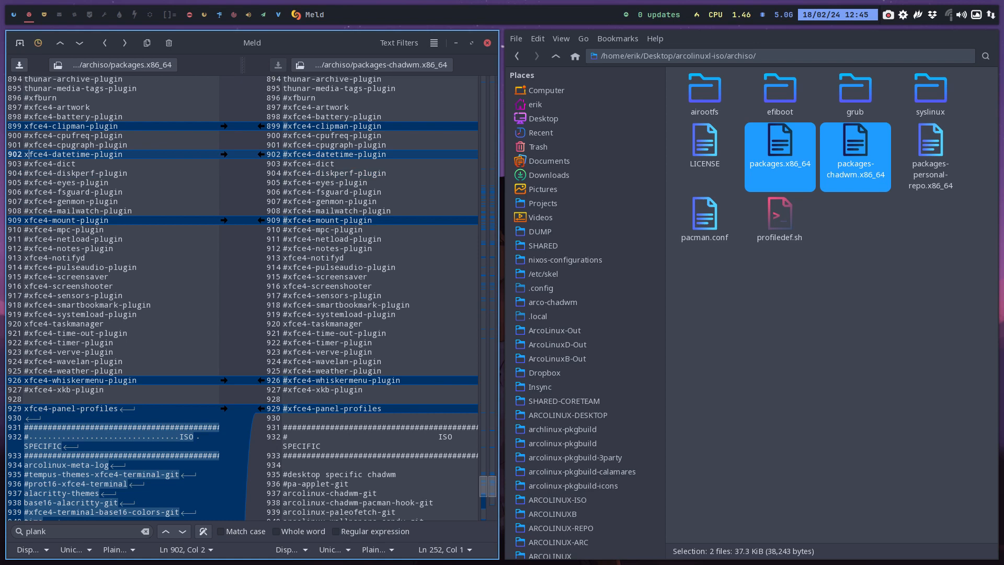
key(Up)
key(Up)
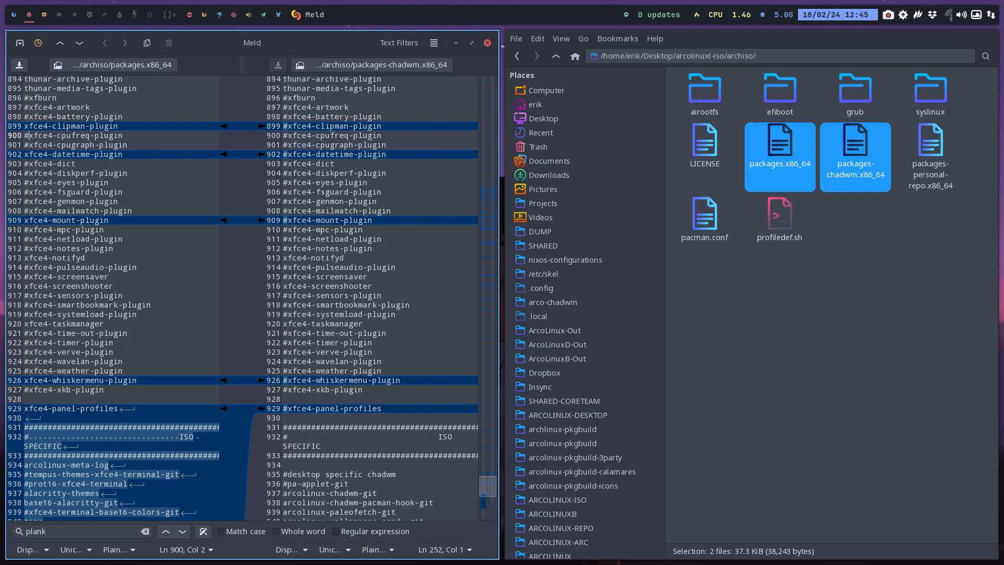
key(Down)
key(Down)
key(Down)
key(Down)
key(Down)
key(Down)
key(Down)
key(Down)
key(Down)
key(Down)
key(Down)
key(Down)
key(Down)
key(Down)
key(Down)
key(Down)
key(Down)
key(Down)
key(Down)
key(Down)
key(Down)
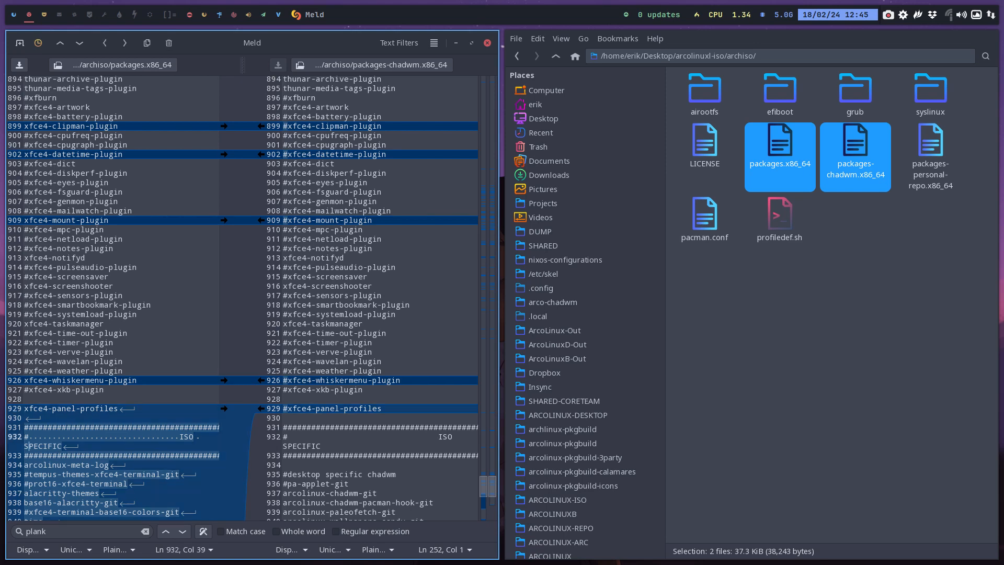
key(Down)
key(Down)
key(Down)
key(Down)
key(Down)
key(Down)
key(Down)
key(Down)
key(Down)
key(Down)
key(Down)
key(Down)
key(Down)
key(Down)
key(Down)
key(Down)
key(Down)
key(Down)
key(Down)
key(Down)
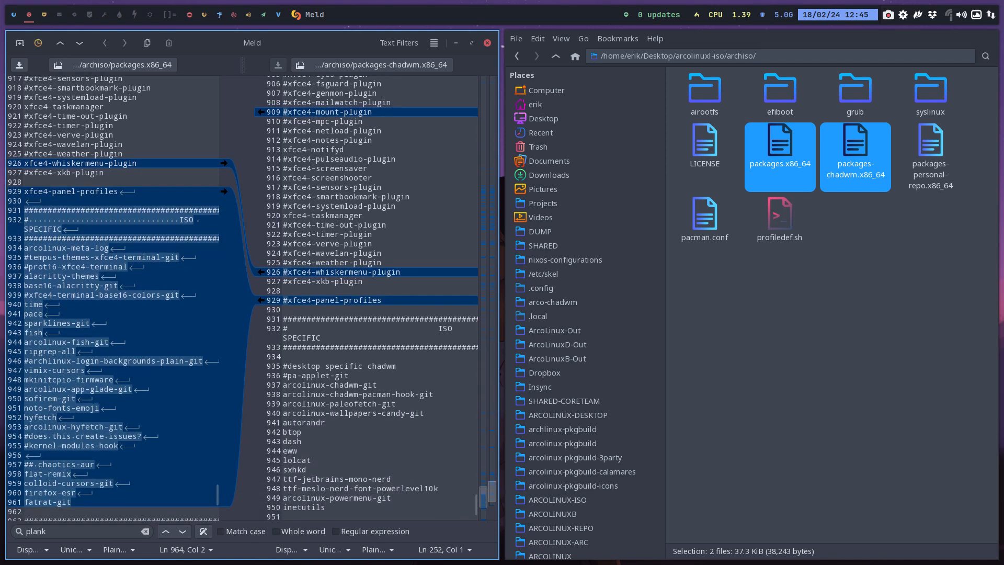
key(Up)
key(Up)
key(Up)
key(Up)
key(Up)
key(Up)
key(Up)
key(Up)
key(Up)
key(Up)
key(Up)
key(Up)
key(Up)
key(Up)
key(Up)
key(Up)
key(Up)
key(Up)
key(Up)
key(Up)
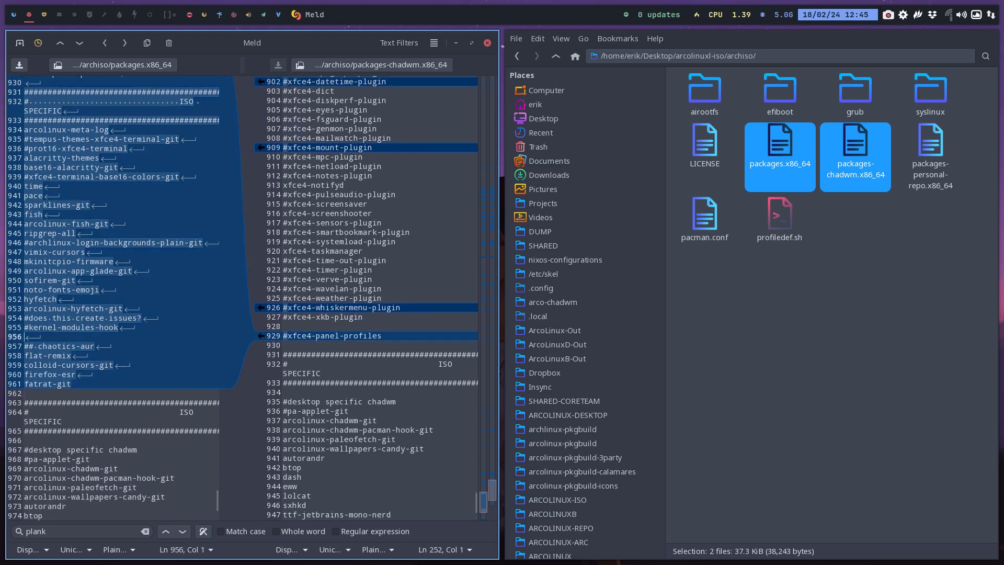
key(Up)
key(Up)
key(Up)
key(Up)
key(Up)
key(Up)
key(Down)
key(Down)
key(Down)
key(Down)
key(Down)
key(Down)
key(Down)
key(Down)
key(Down)
key(Down)
key(Down)
key(Down)
key(Down)
key(Down)
key(Down)
key(Down)
key(Down)
key(Down)
key(Down)
key(Down)
key(Down)
key(Down)
key(Down)
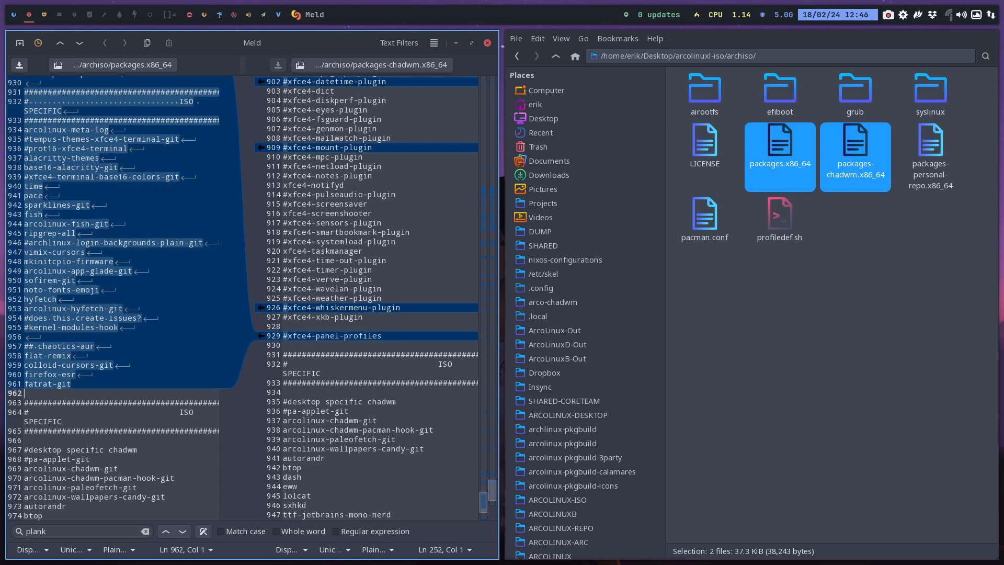
Delete the fatrat-git entry below firefox-esr in packages.x86_64
key(BackSpace)
key(Delete)
key(Delete)
key(Delete)
key(Delete)
key(Delete)
key(Delete)
key(Delete)
key(Delete)
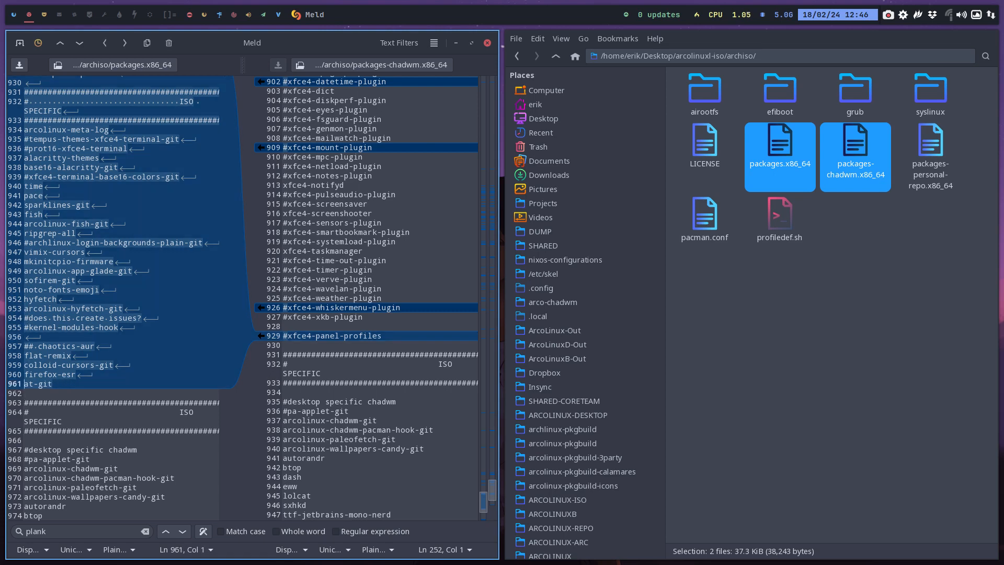
key(Delete)
key(Delete)
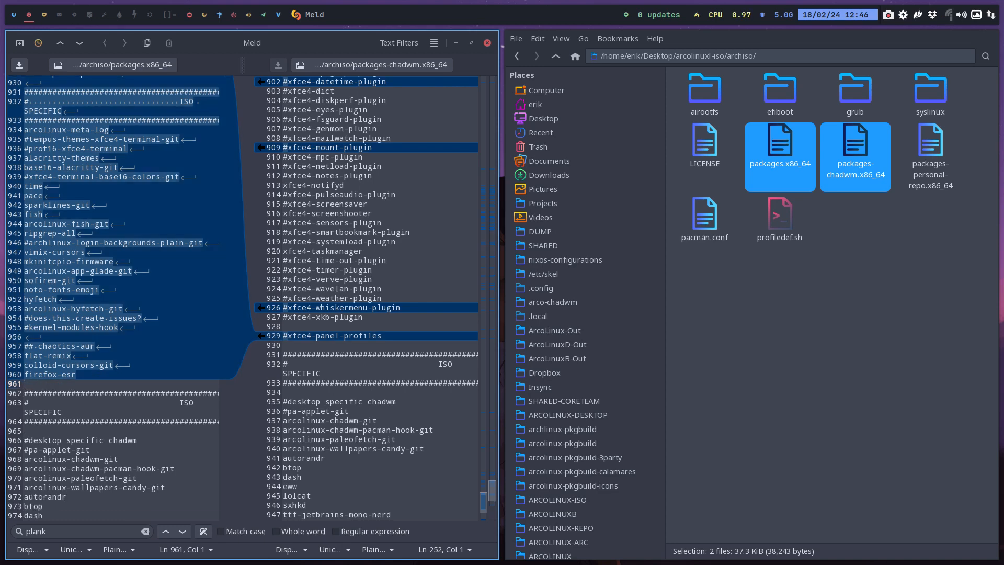
Insert a comment line reading "## ArcoLinux Prime" above nomacs-qt6-git at the end of packages.x86_64
scroll(102, 386, down, 5)
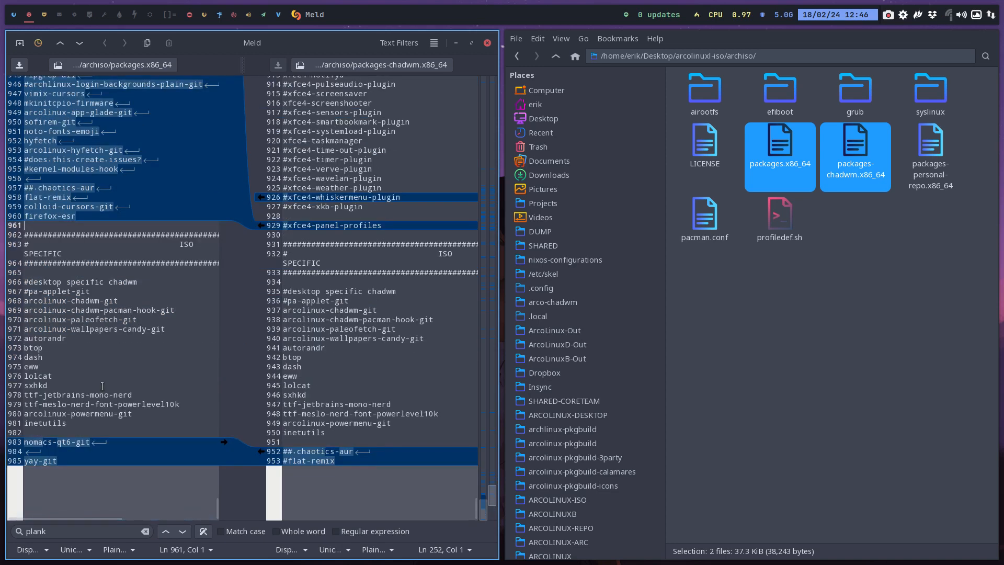
click(68, 461)
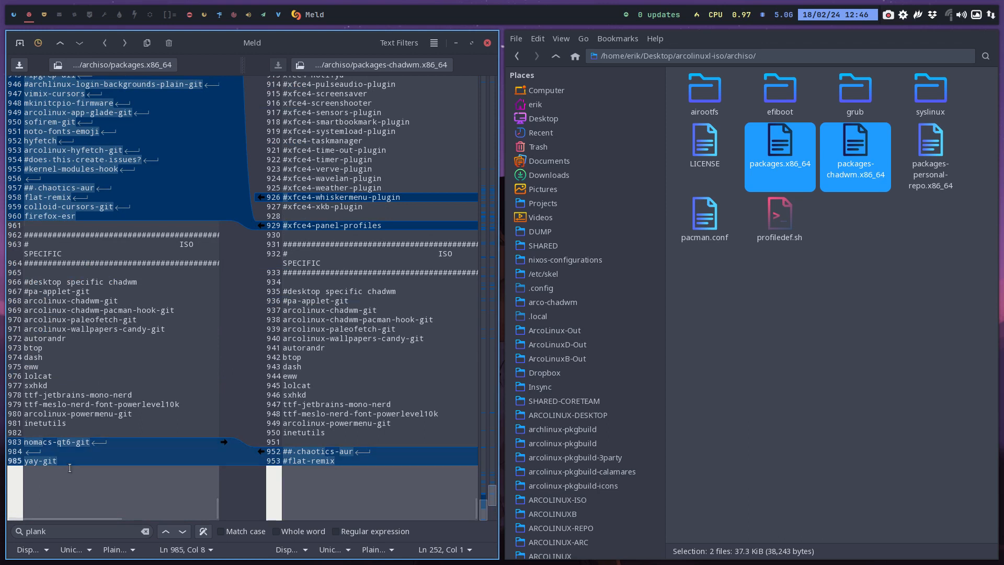
click(62, 433)
key(Return)
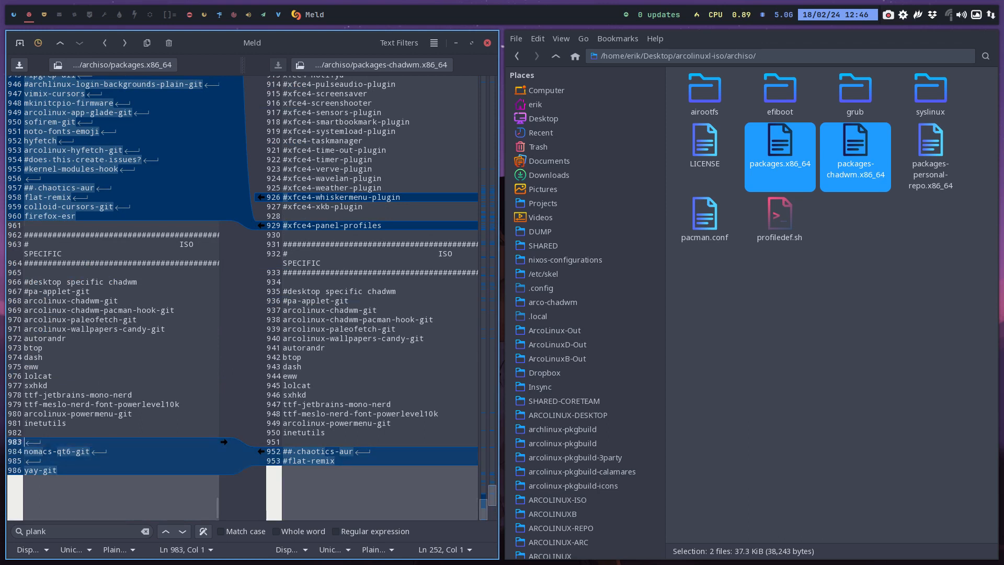
text(@)
key(BackSpace)
text(## ArcoLinux )
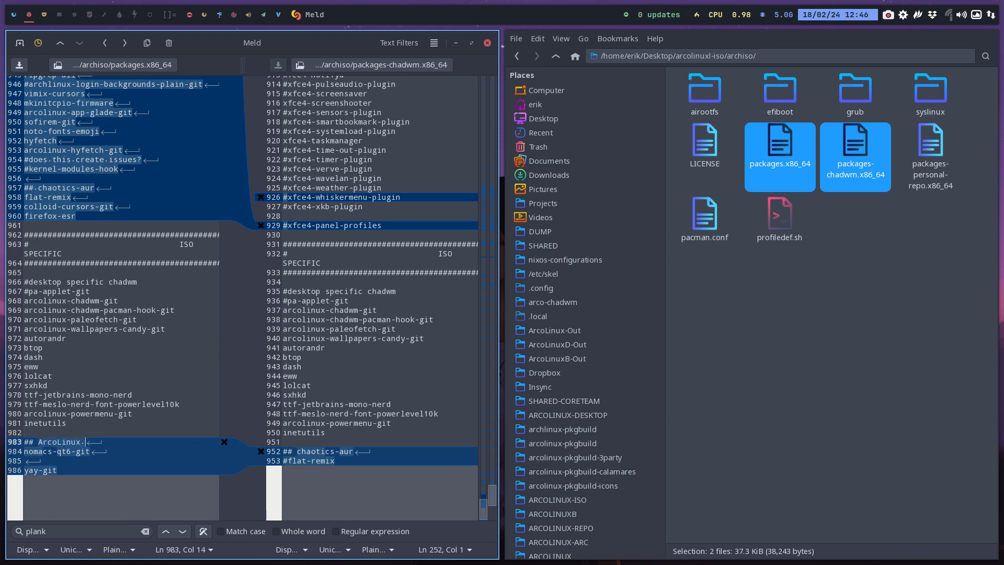
text(Primx)
Change the new comment to "## ArcoLinuXL Prime" and save packages.x86_64
key(BackSpace)
text(XK)
key(BackSpace)
text(L)
key(ctrl+s)
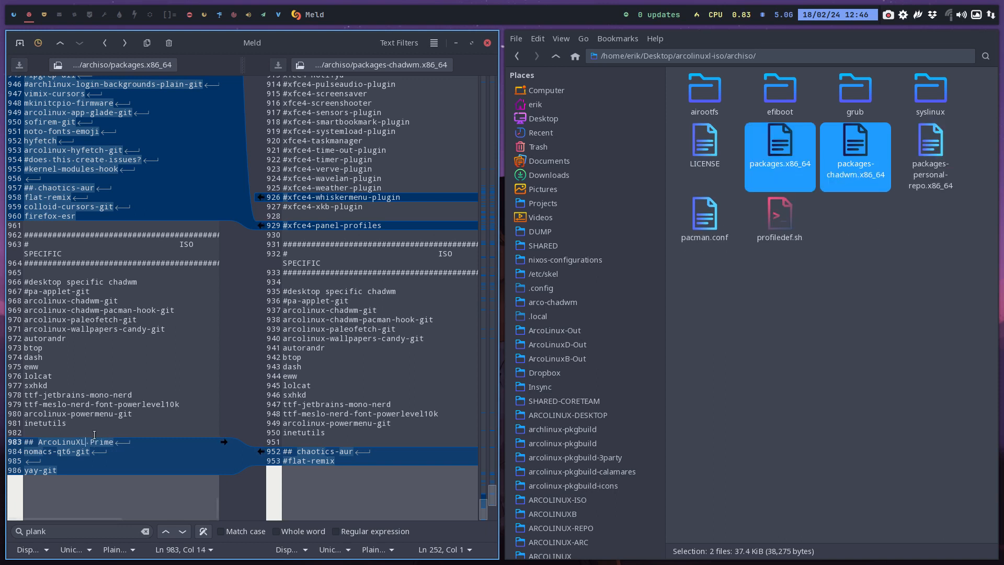
Copy packages.x86_64 from the archiso folder and open DATA/arcolinux-nemesis/Personal/settings in a new file manager window on an empty workspace
click(782, 117)
click(777, 141)
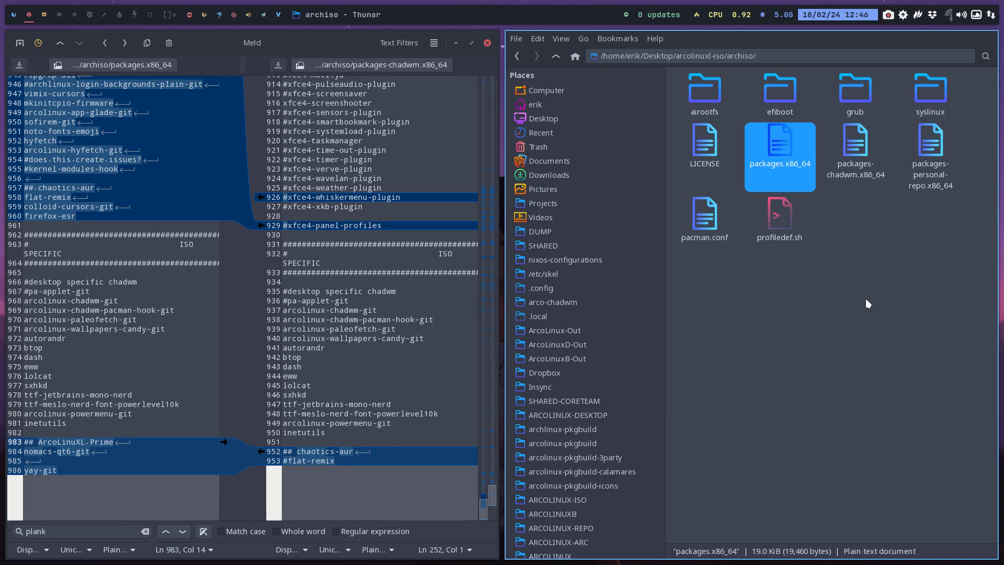
click(59, 15)
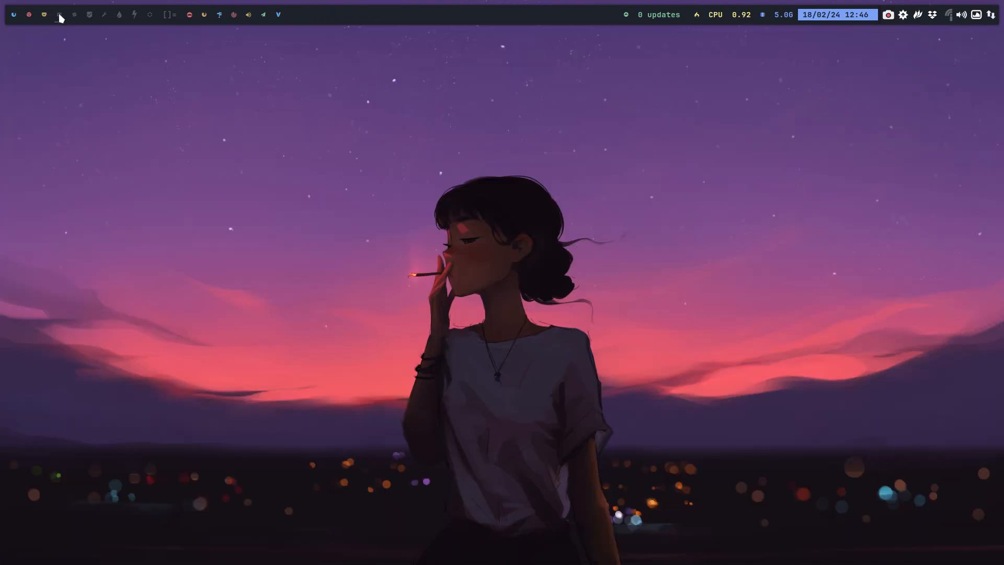
key(super+shift+Return)
scroll(73, 313, down, 5)
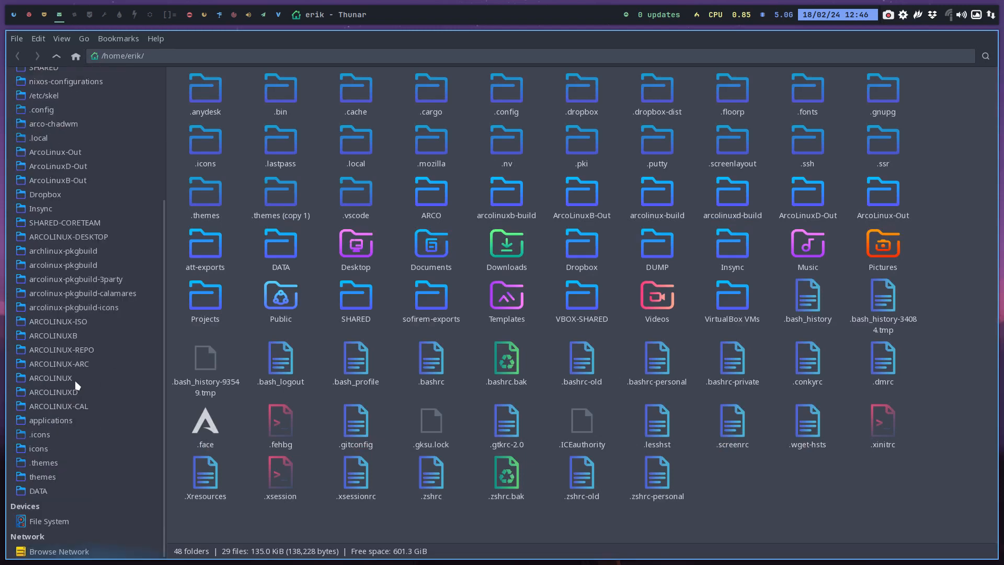
click(71, 491)
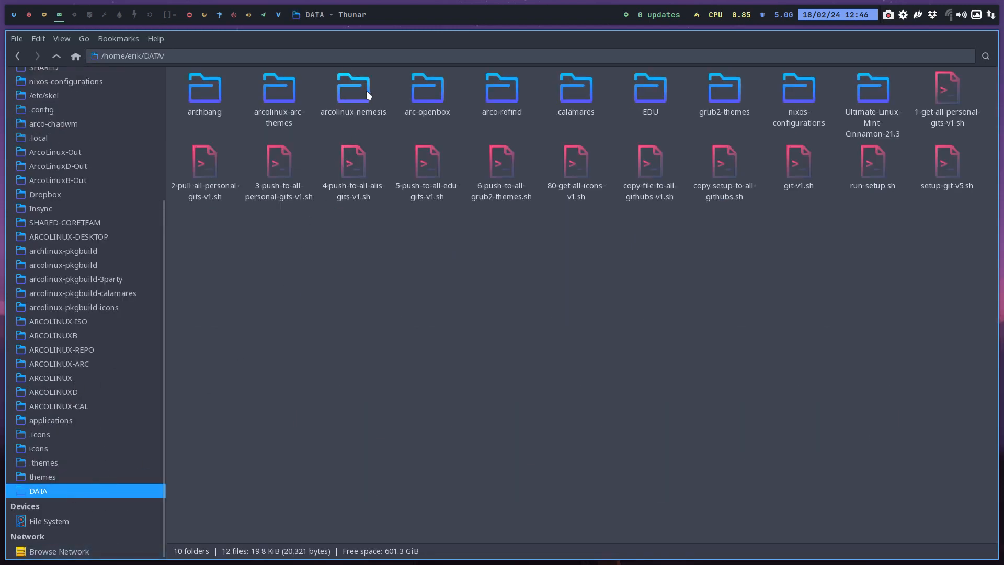
double_click(368, 94)
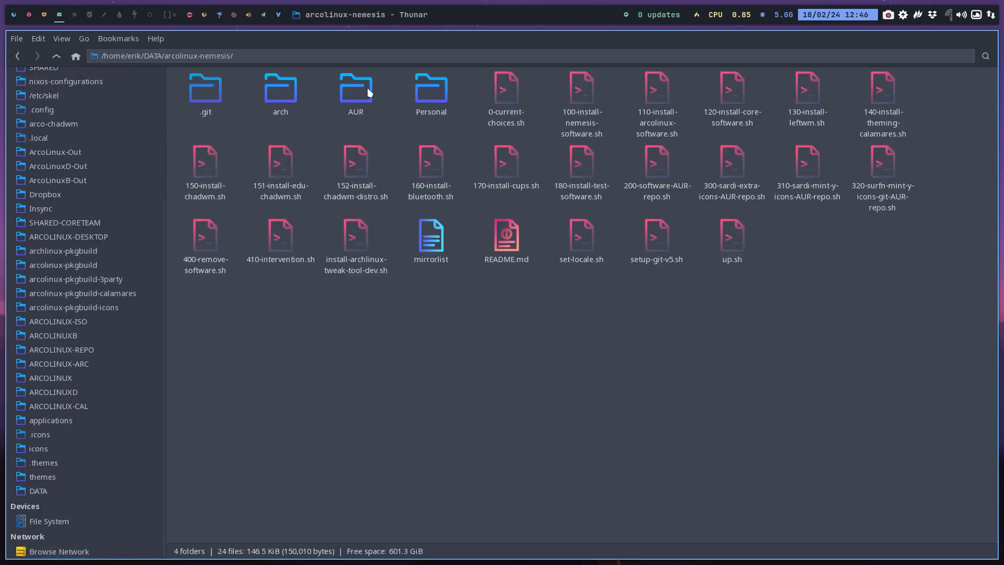
double_click(424, 93)
double_click(205, 90)
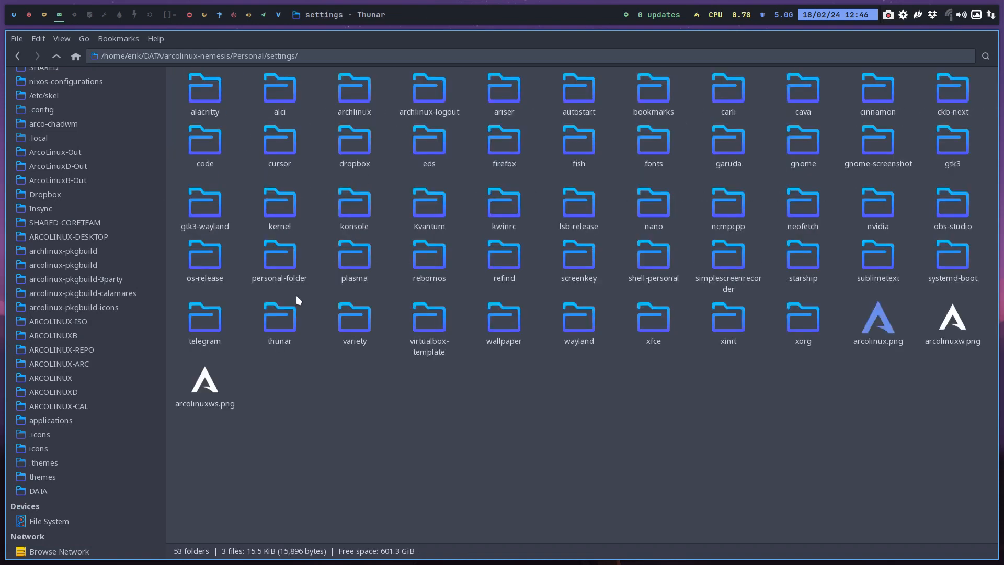
Create a folder named ArcoLinuXL-Prime in the settings folder
right_click(387, 478)
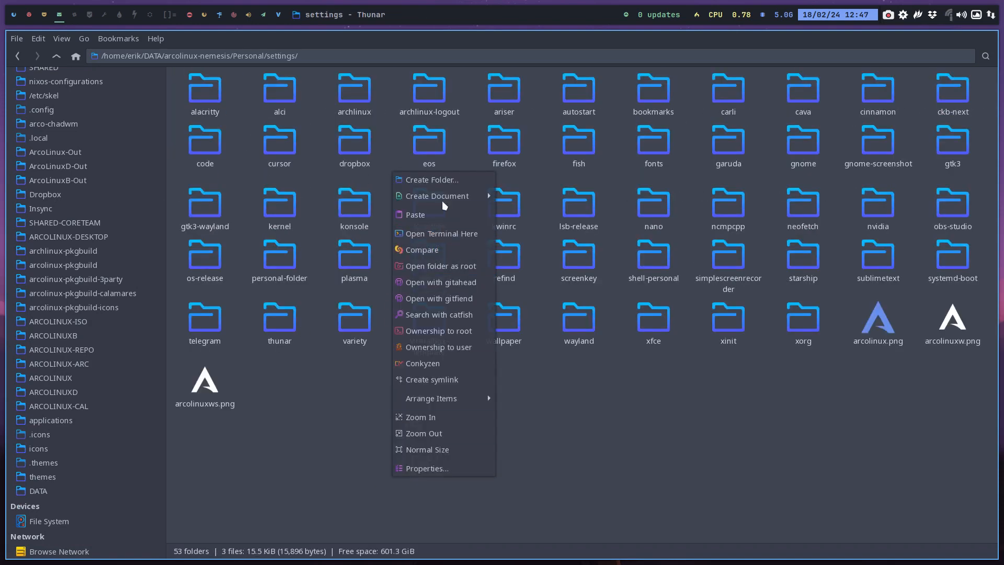
click(432, 180)
text(Arc)
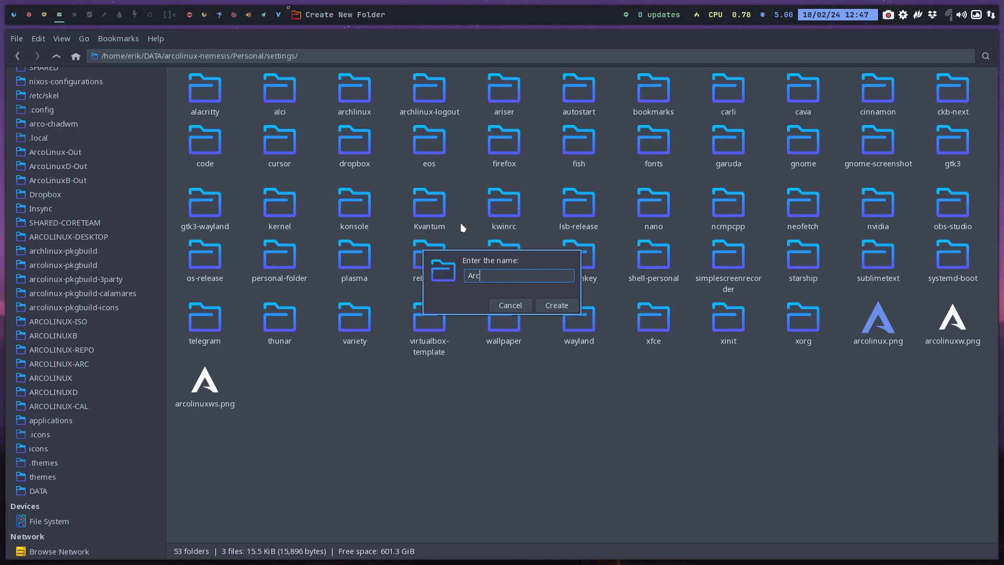
text(oLinuXL-Prime)
key(Return)
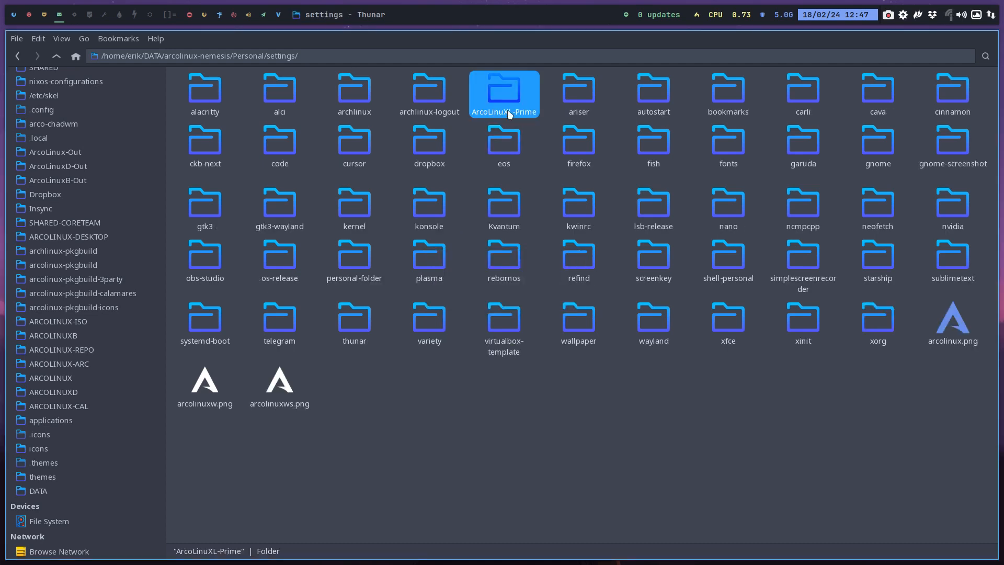
Paste packages.x86_64 into the ArcoLinuXL-Prime folder and close that file manager window
double_click(506, 92)
key(ctrl+v)
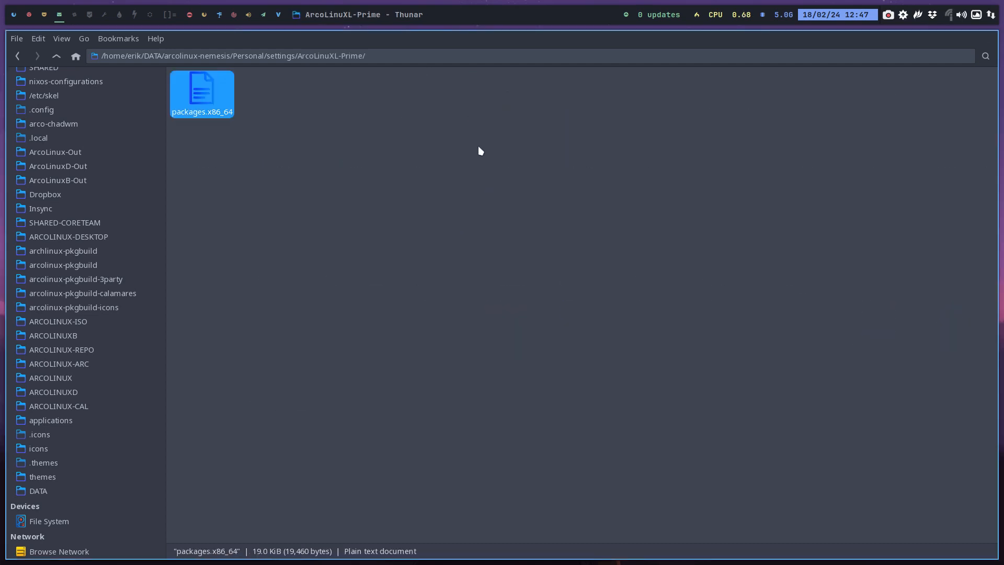
click(234, 145)
click(210, 97)
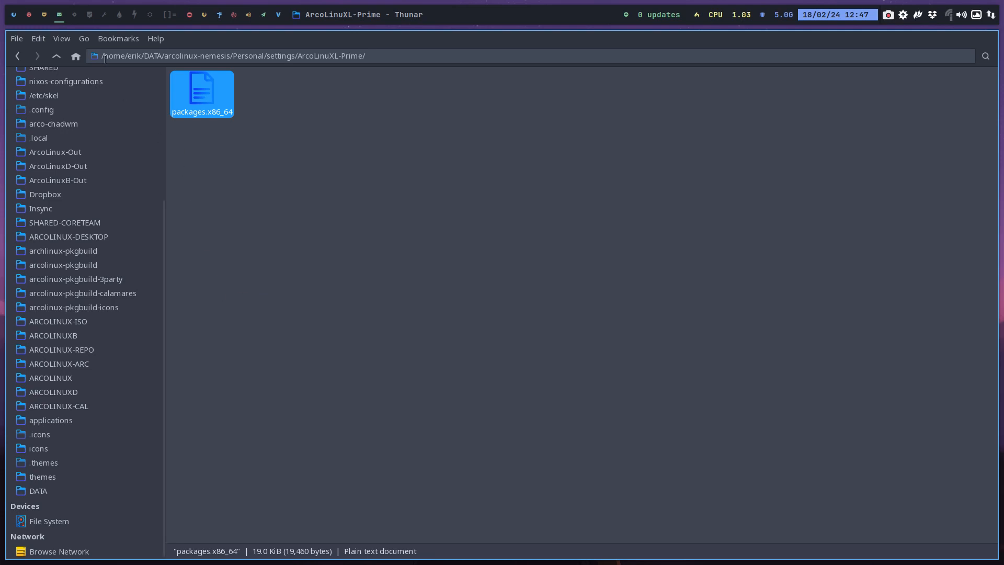
key(super+q)
Return to the workspace with the package list comparison and close Meld
click(43, 16)
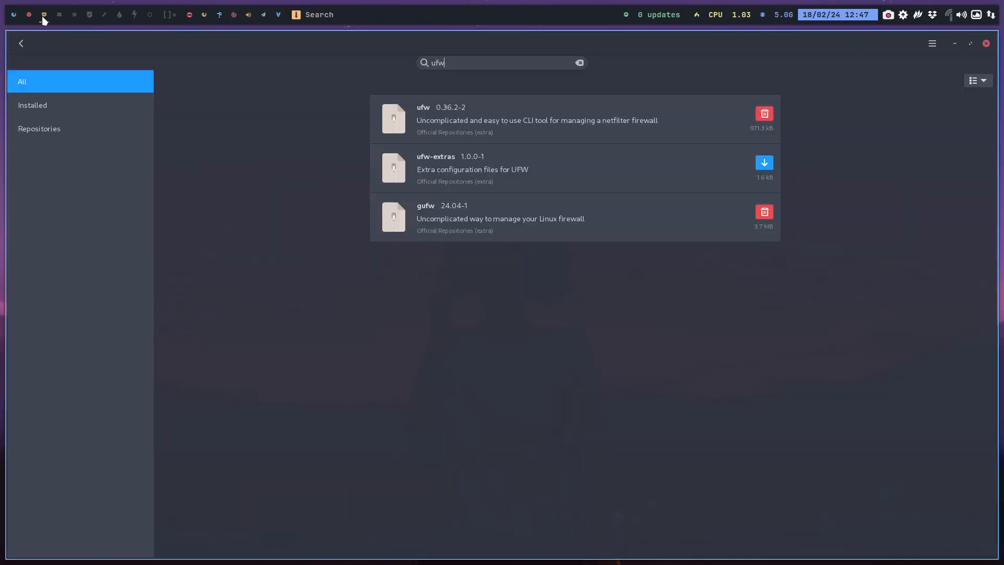
click(33, 18)
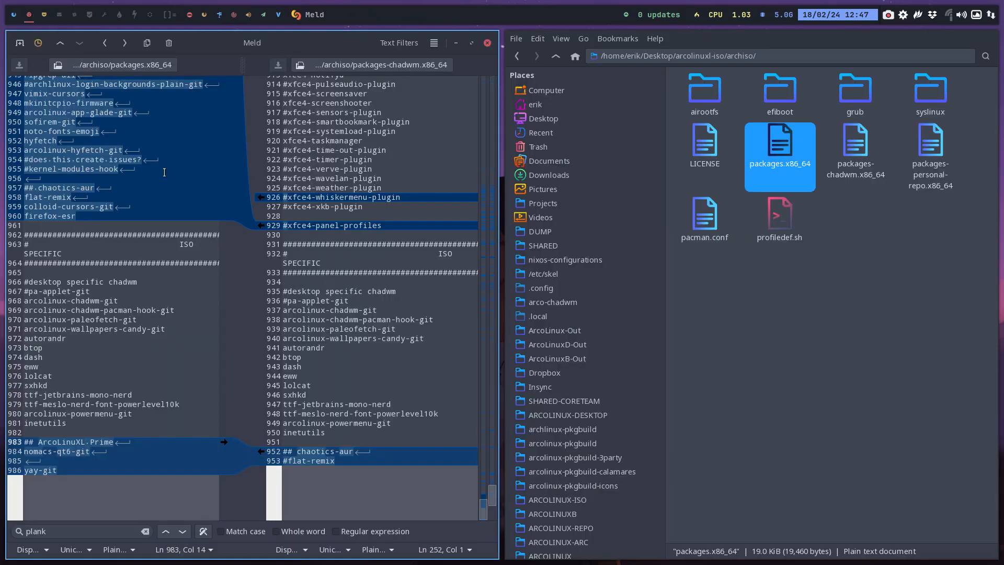
scroll(173, 273, down, 1)
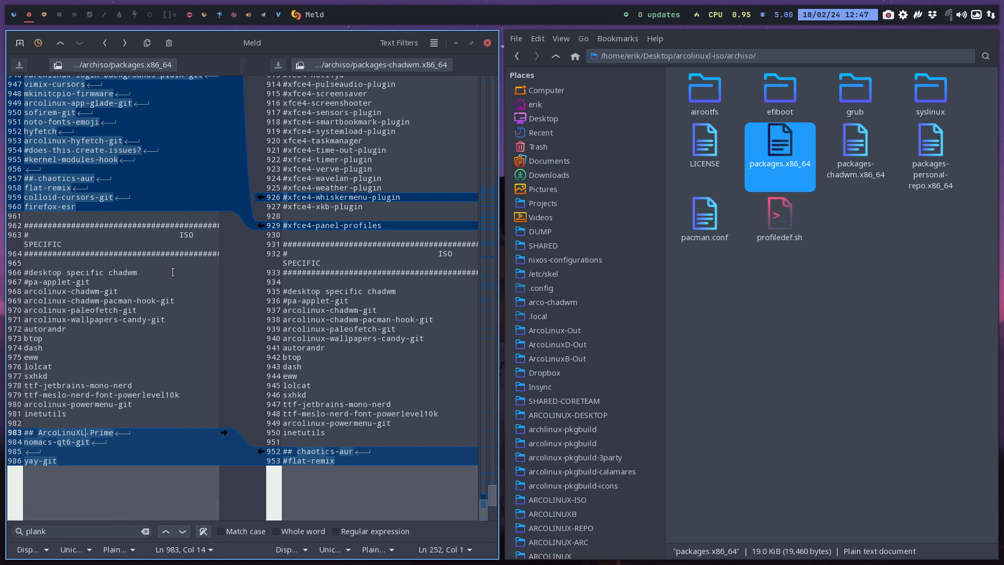
key(super+q)
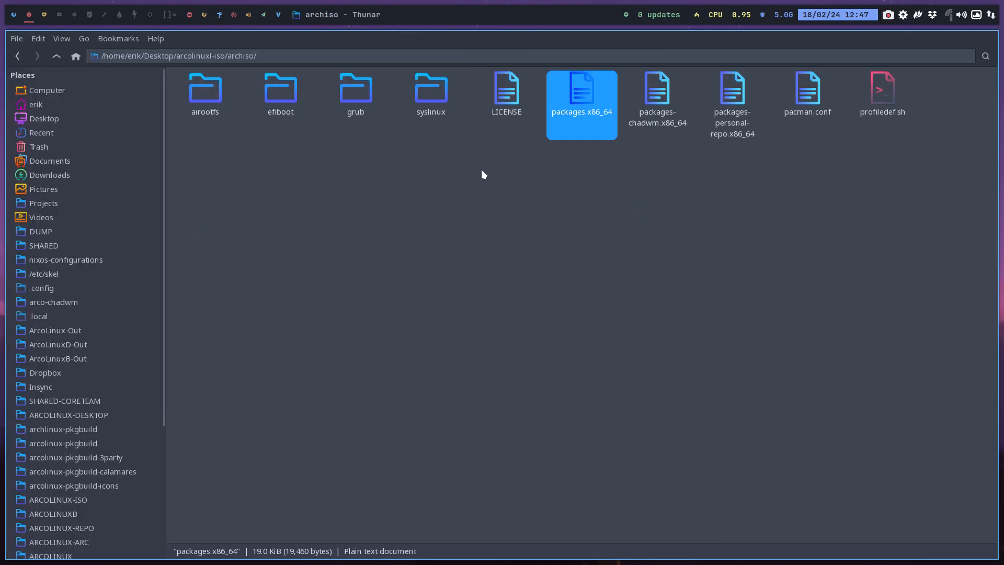
Open a terminal in arcolinuxl-iso/installation-scripts and run ./40-build-the-iso-local-again.sh, authorising it with the sudo password
click(56, 56)
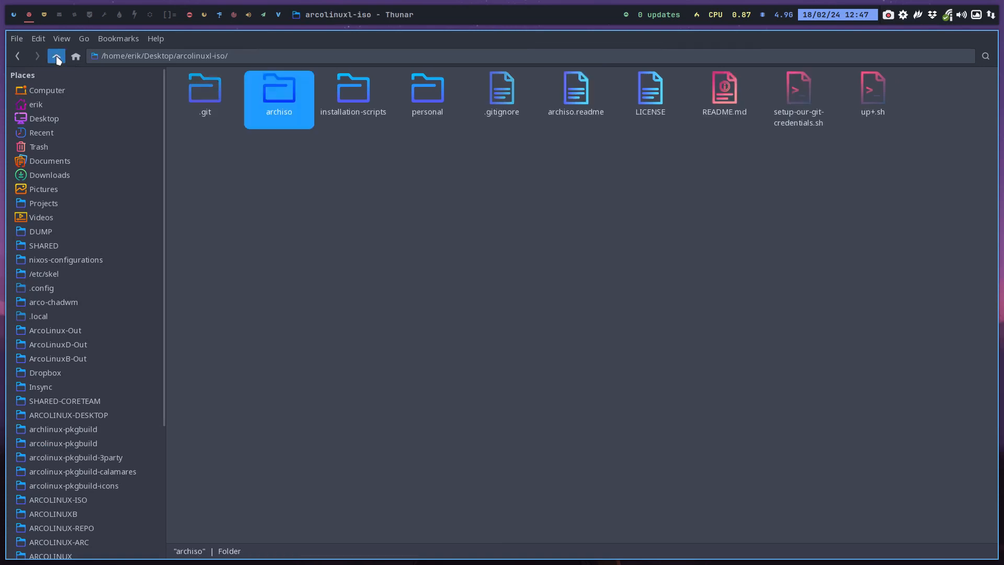
double_click(337, 96)
right_click(327, 183)
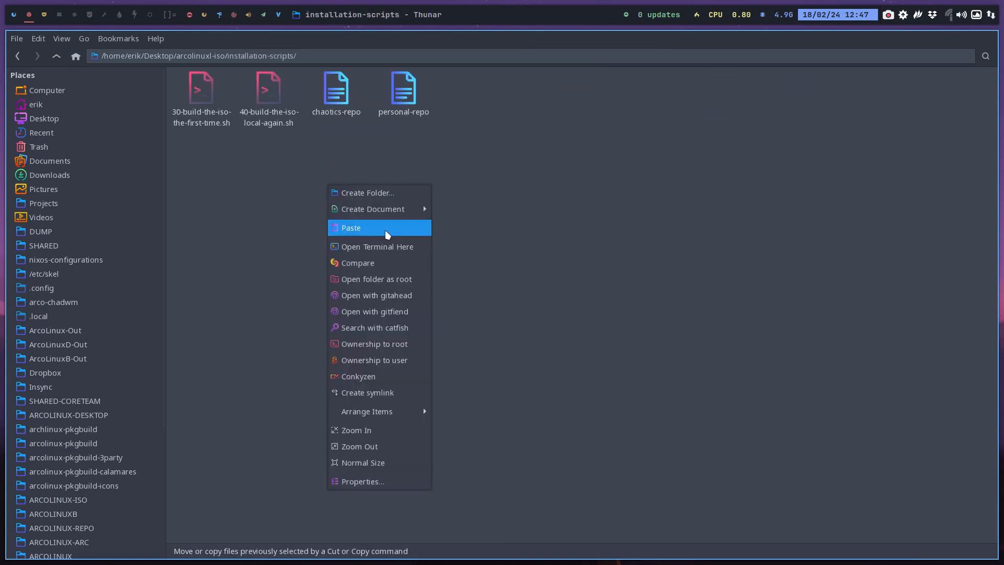
click(395, 248)
text(./40)
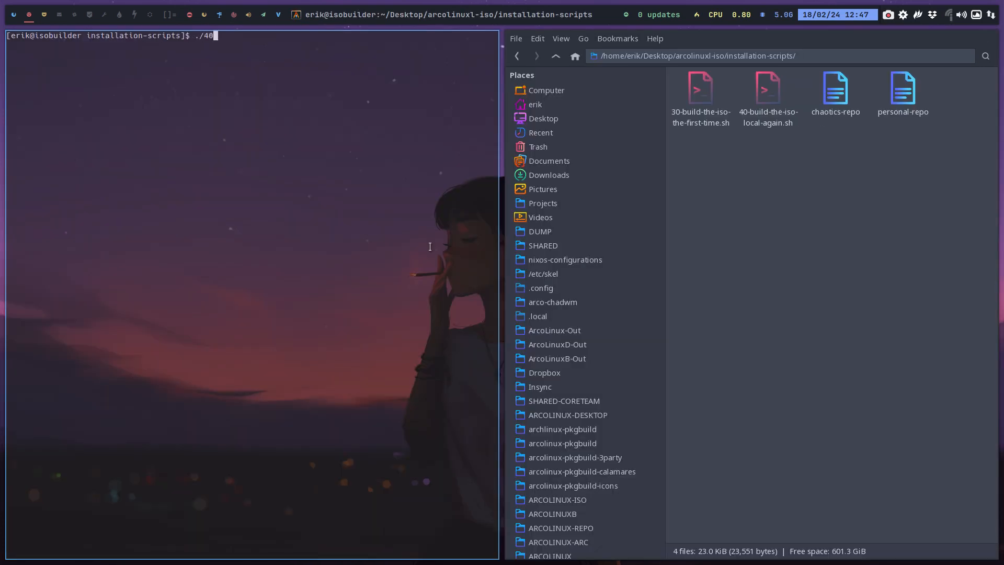
key(Tab)
key(Return)
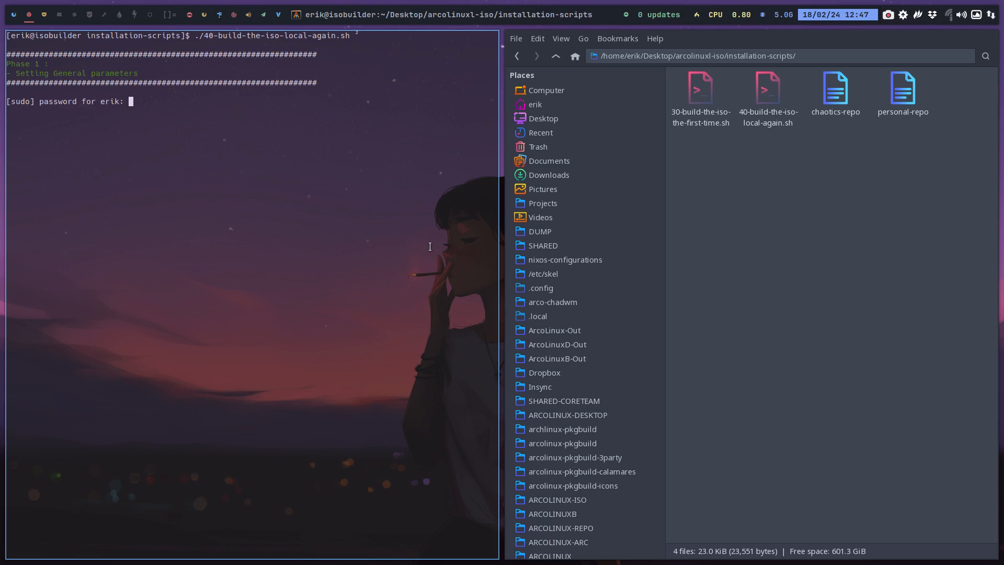
key(Return)
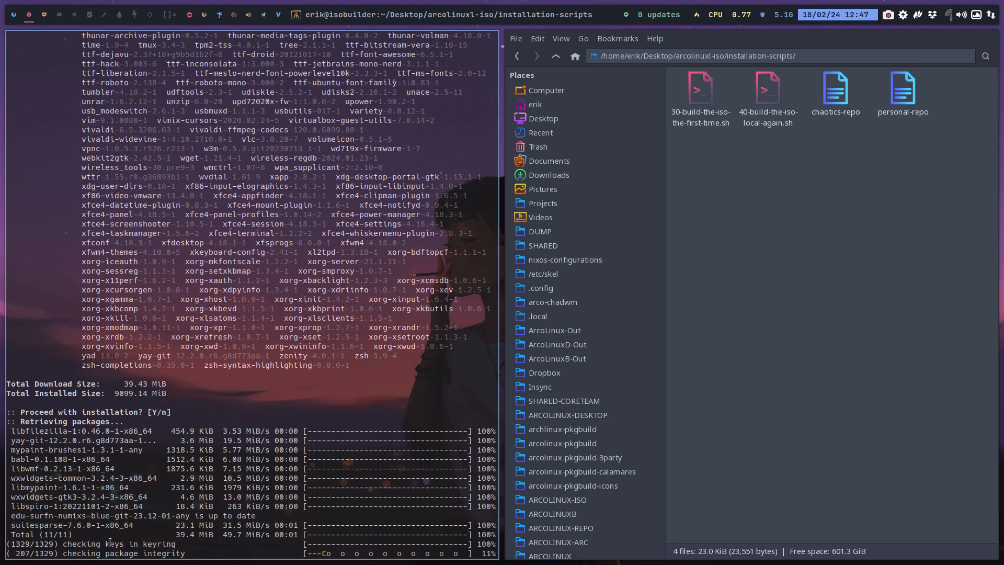
Examine the package integrity check and the retrieved yay-git and libfilezilla packages in the build output
drag(68, 544, 180, 558)
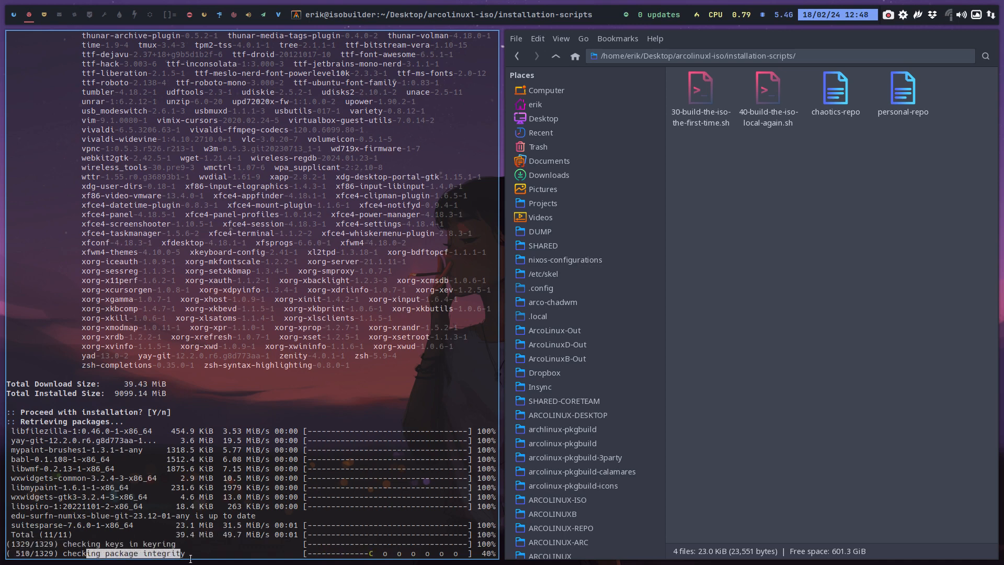
drag(53, 441, 6, 441)
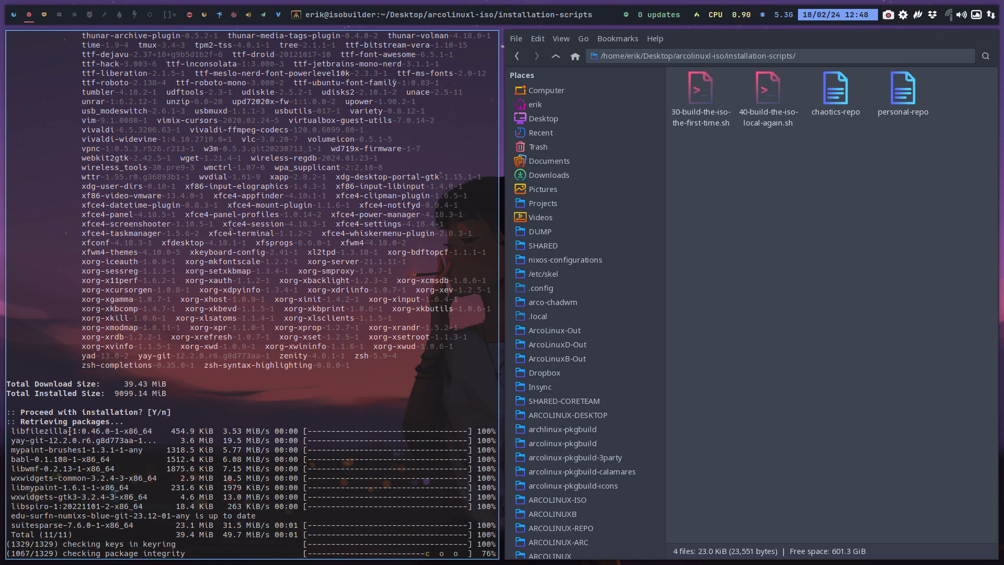
drag(72, 431, 13, 434)
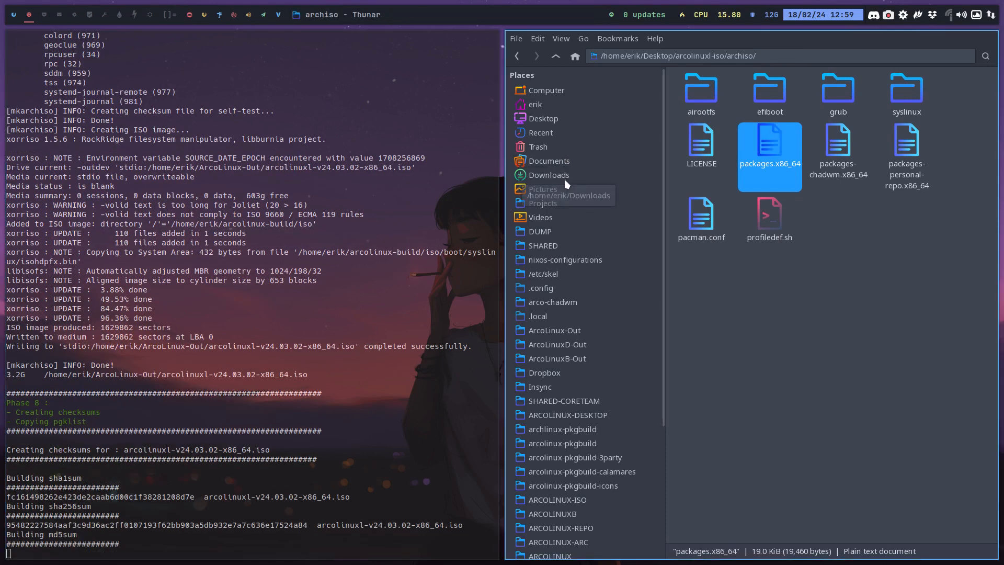
Open the ArcoLinux-Out folder and inspect the built arcolinuxl-v24.03.02-x86_64.iso
click(588, 332)
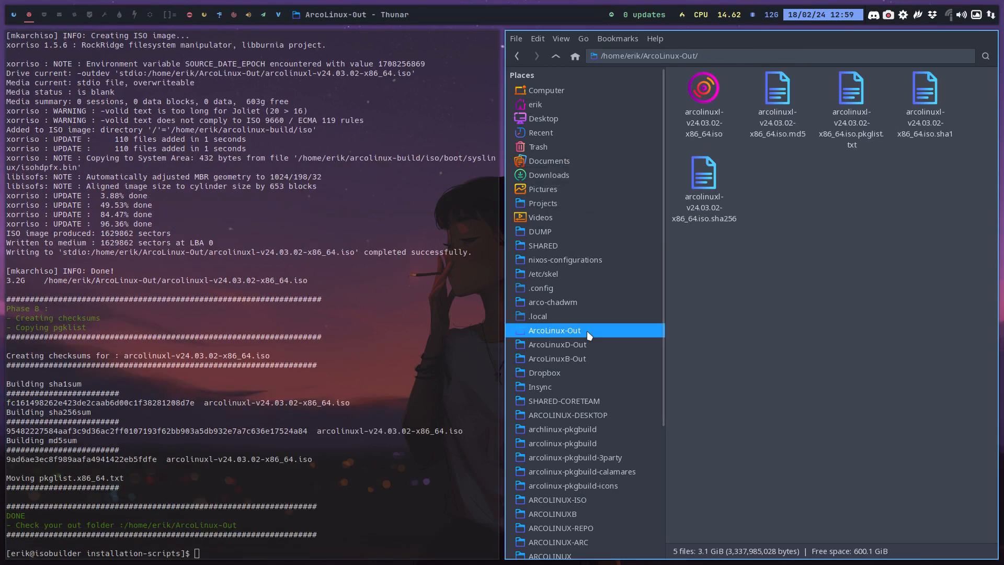
click(704, 102)
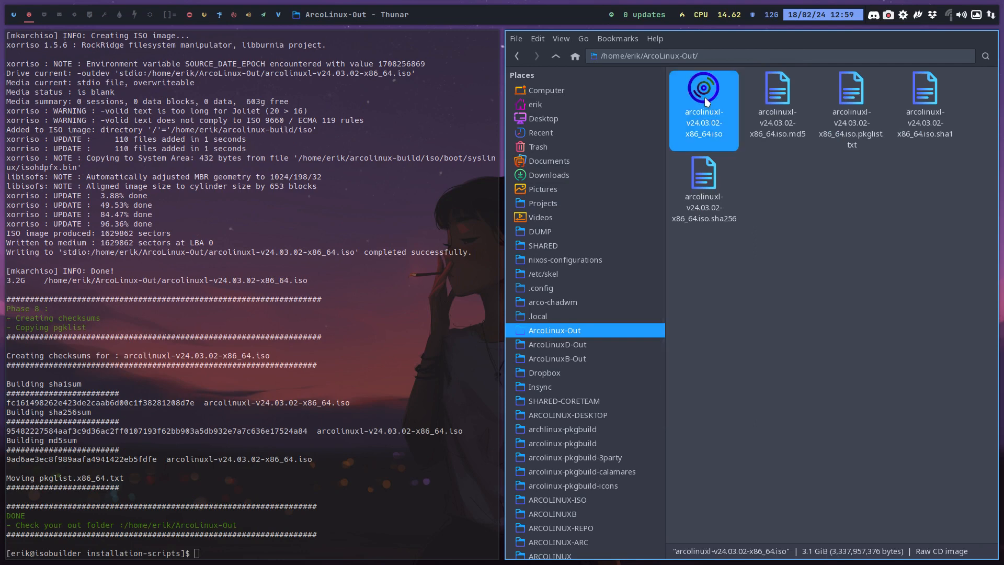
right_click(706, 102)
click(935, 314)
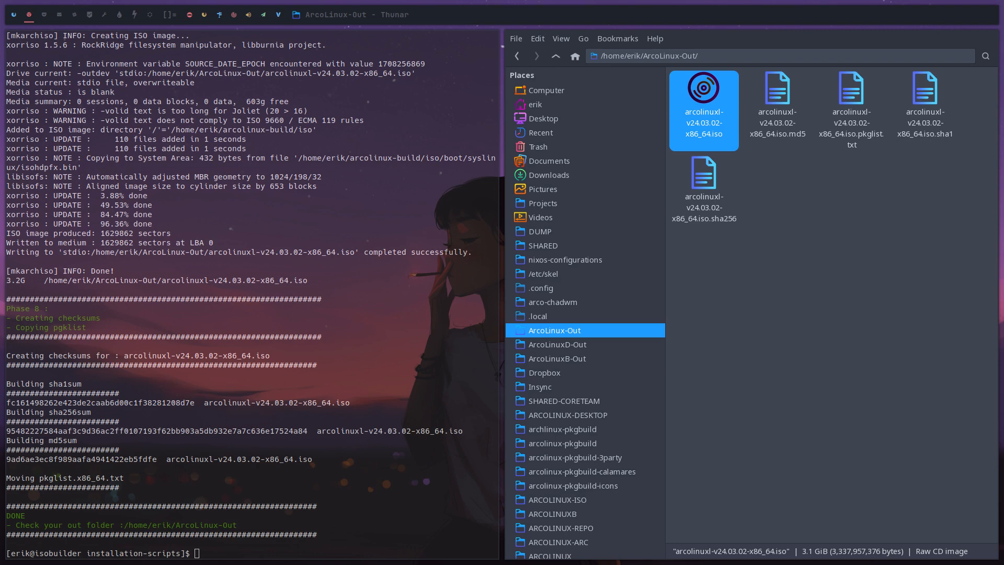
Switch to VirtualBox on another workspace and clone the template machine under the name Prime
click(44, 16)
key(super+F7)
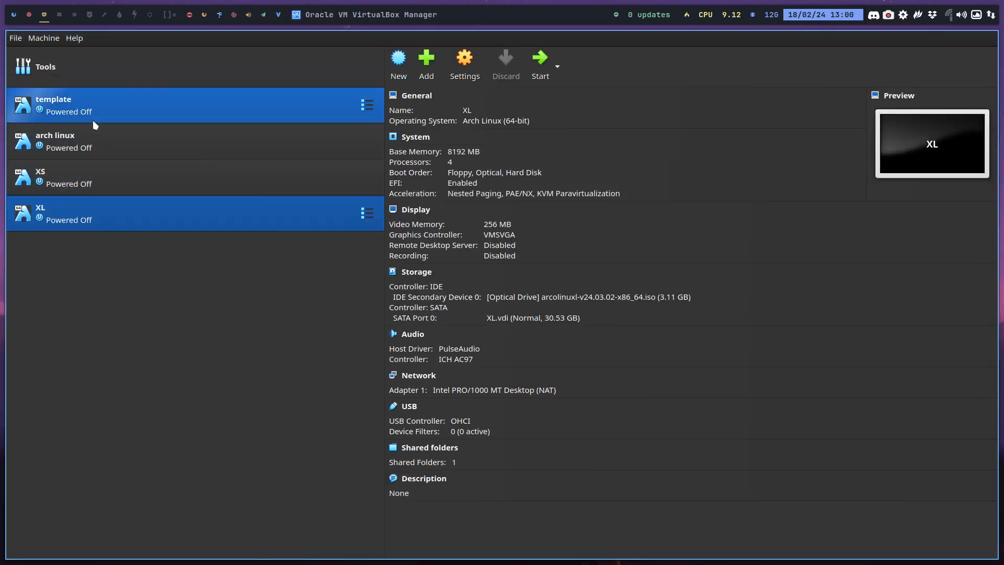
click(83, 113)
right_click(85, 112)
click(131, 136)
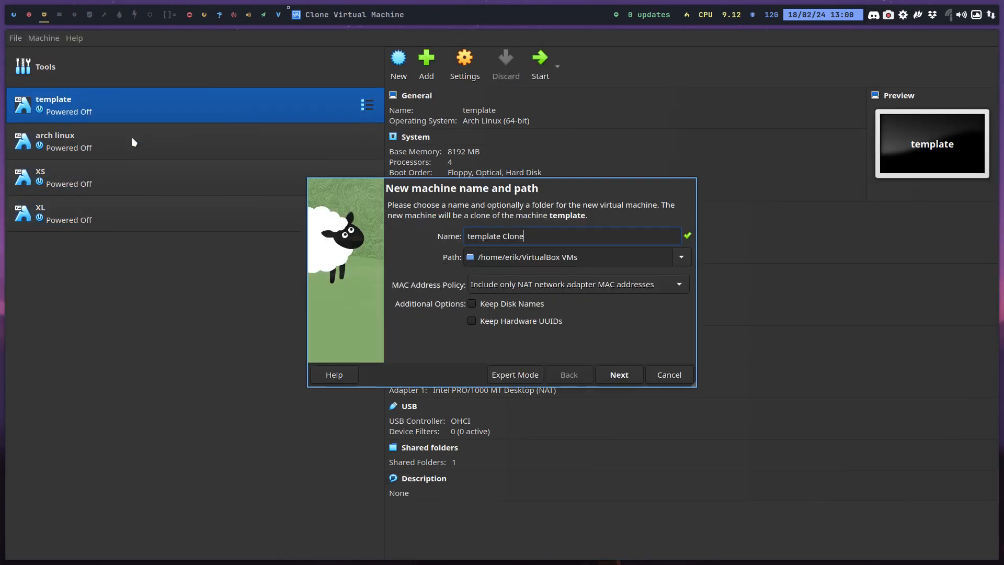
text(Prime)
key(Return)
key(Return)
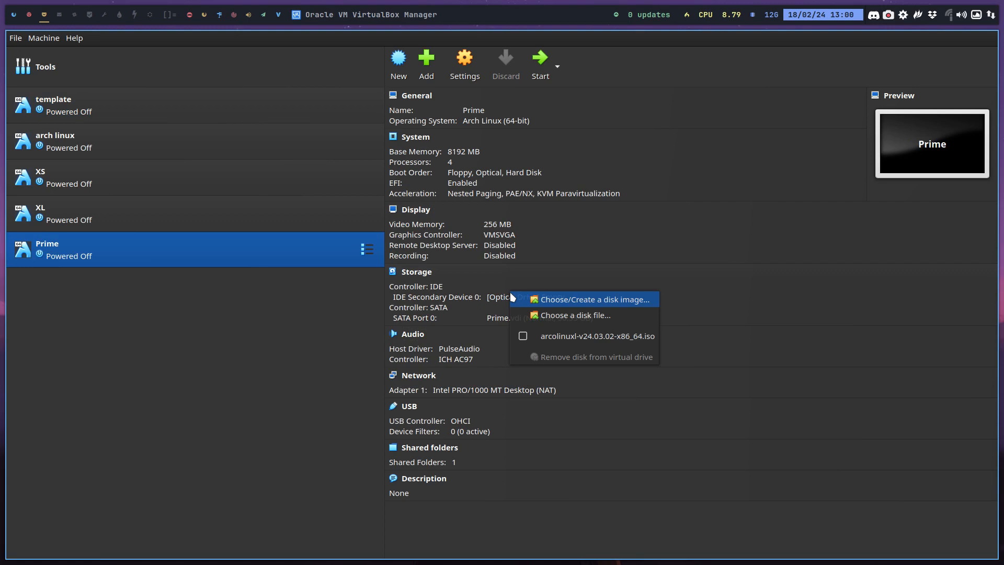
Attach arcolinuxl-v24.03.02-x86_64.iso from ArcoLinux-Out to Prime's optical drive and start the machine in full screen
click(591, 315)
click(519, 222)
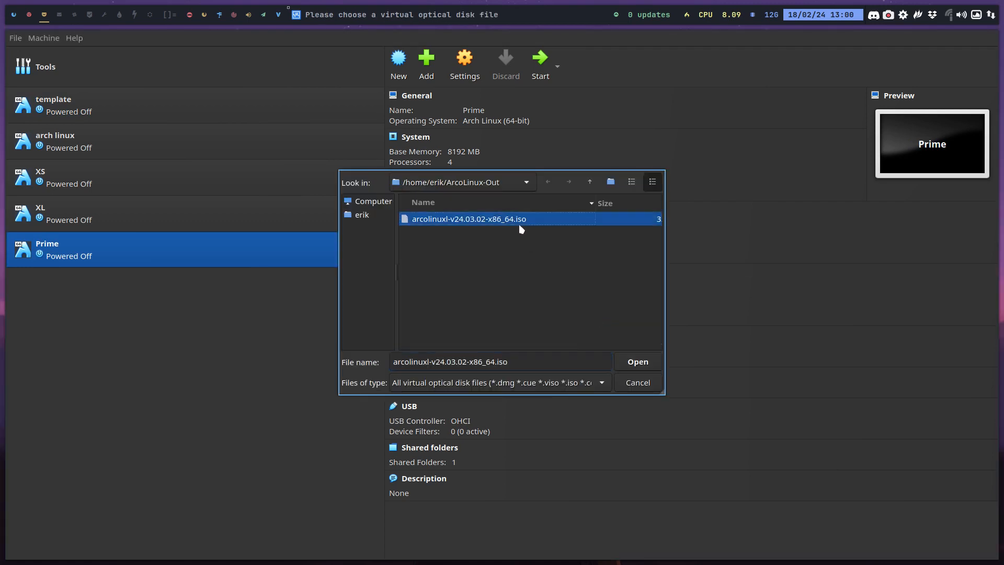
click(640, 365)
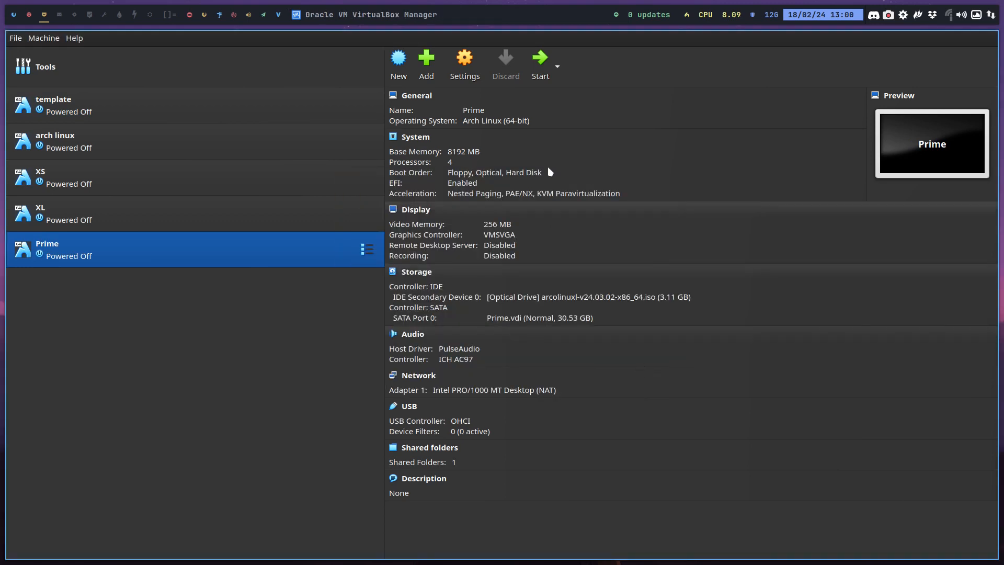
click(540, 62)
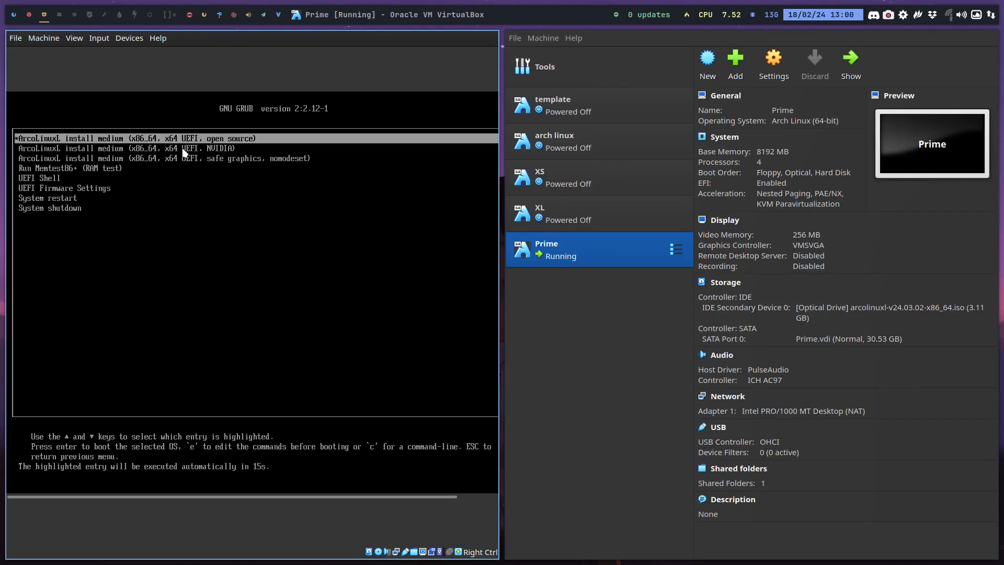
key(ctrl+f)
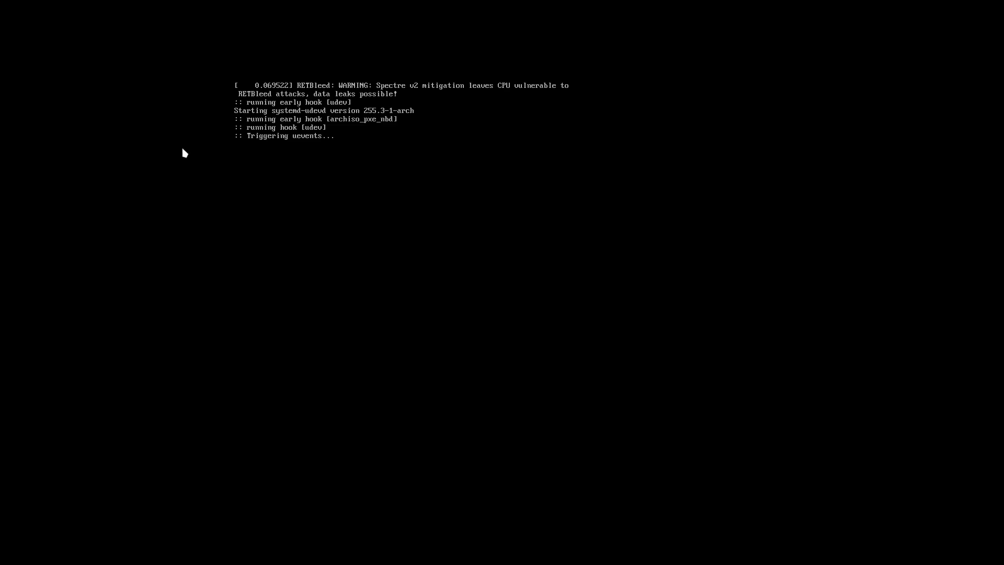
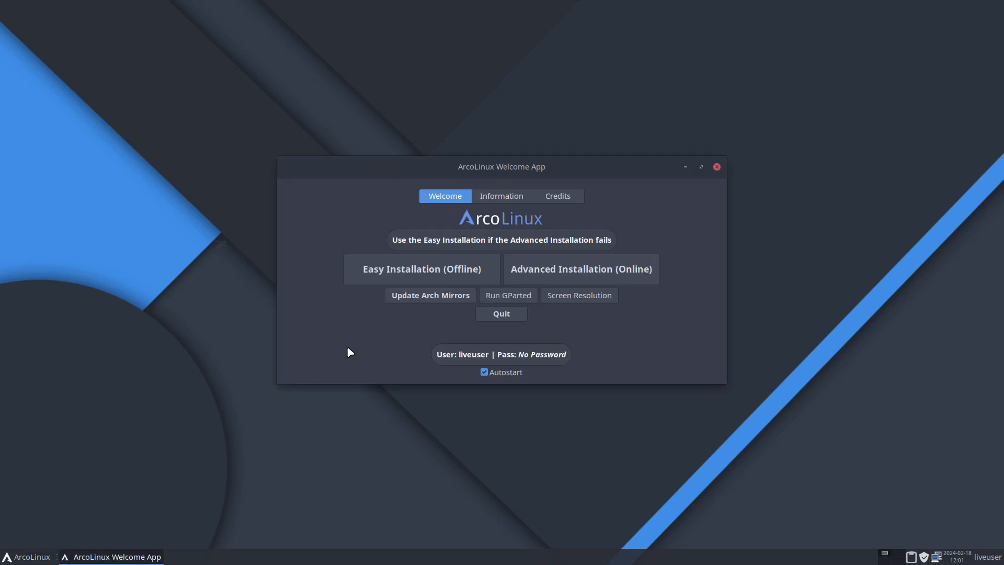
Start the offline Easy Installation with the Grub bootloader and quit the welcome app
click(423, 275)
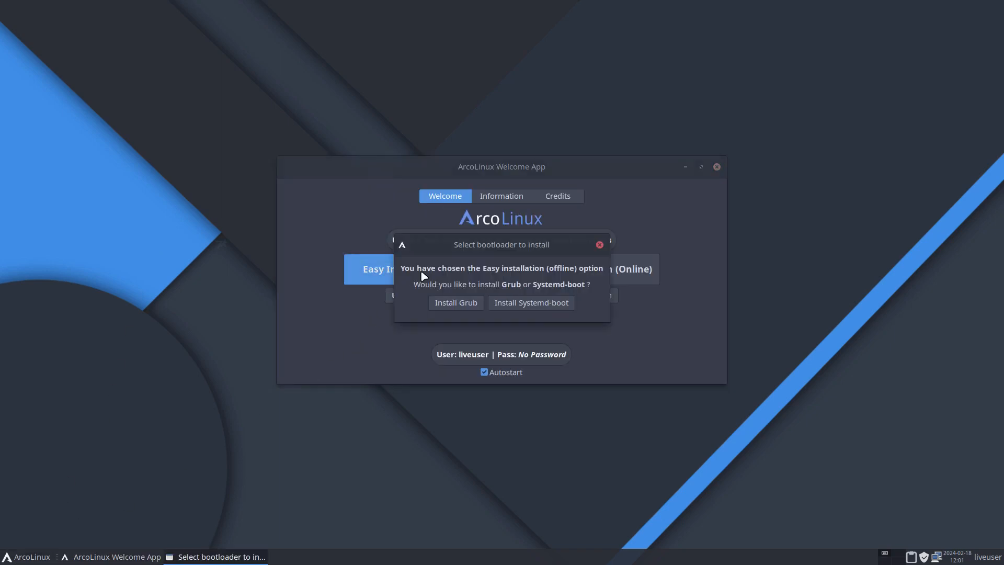
click(458, 303)
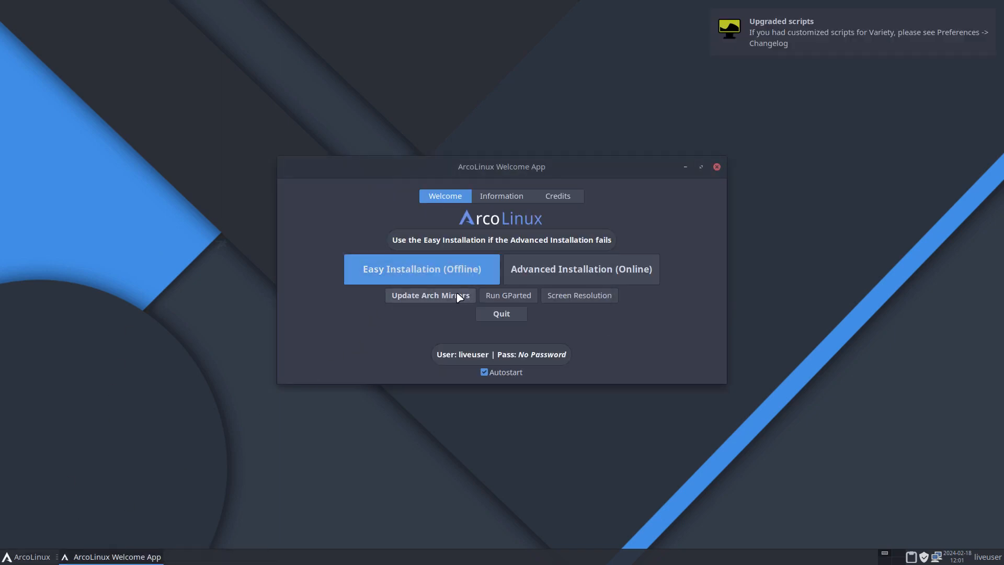
click(516, 316)
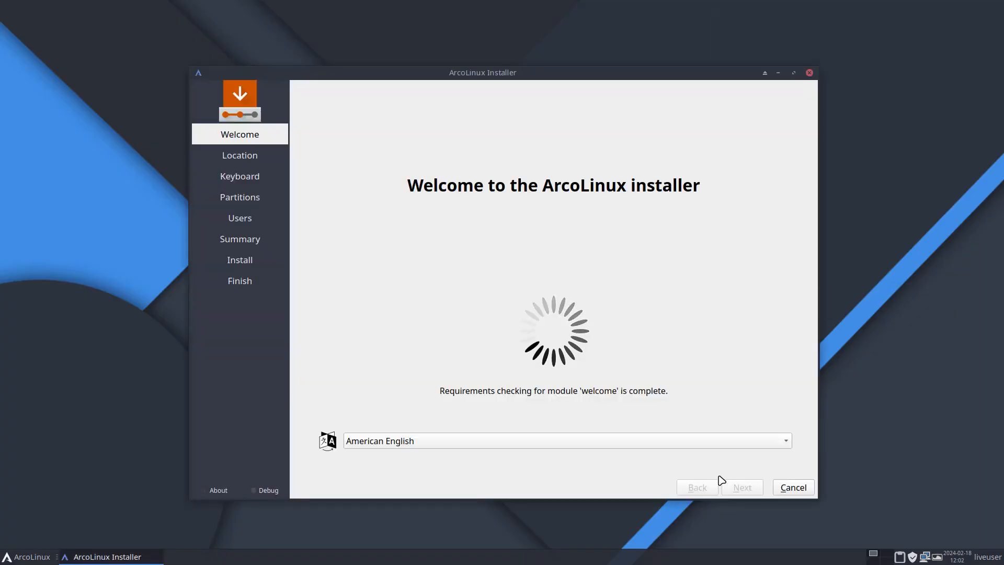
Set the installer's keyboard layout to Belgian, keeping American English, and choose Erase disk for the VBOX HARDDISK
click(737, 487)
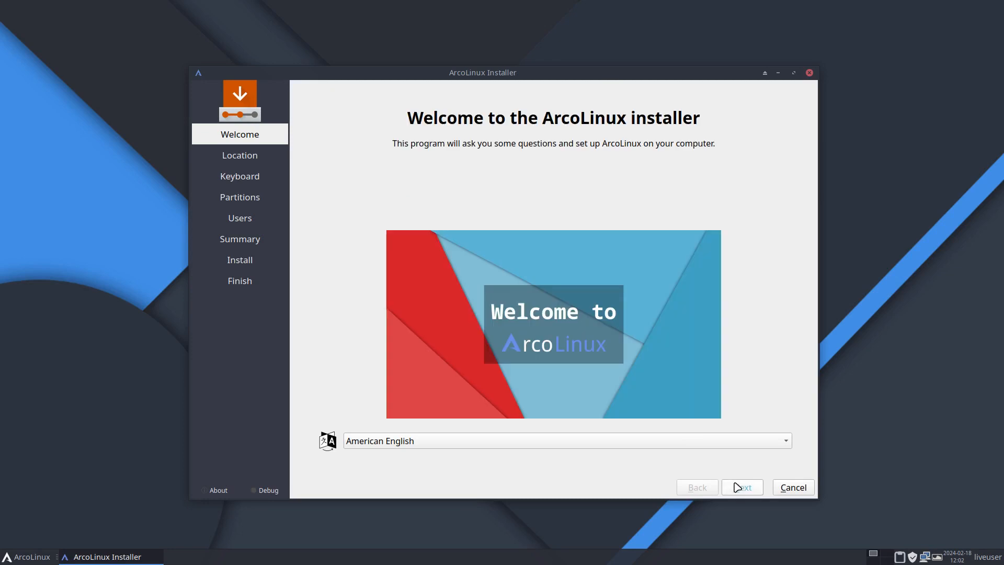
click(737, 487)
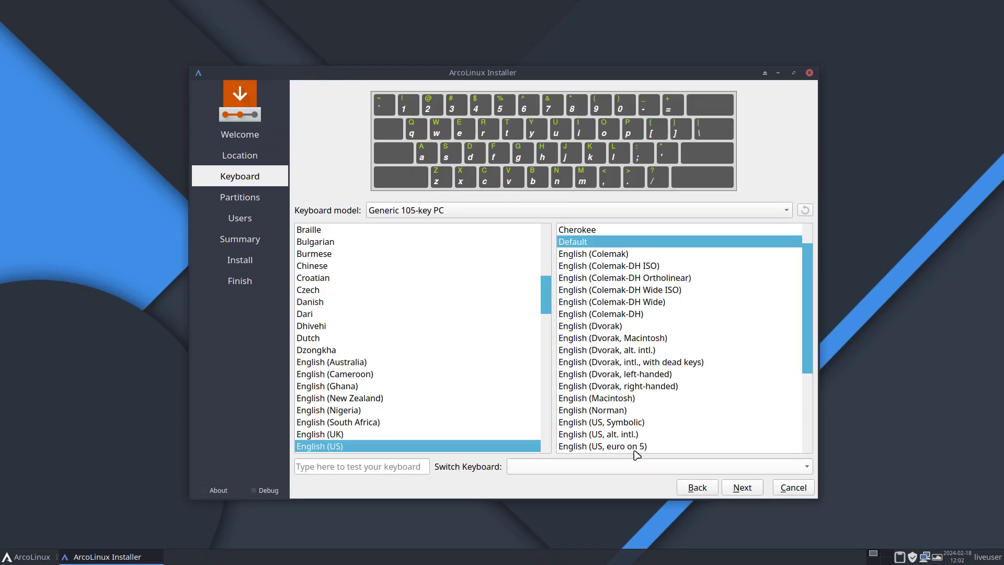
scroll(403, 314, up, 5)
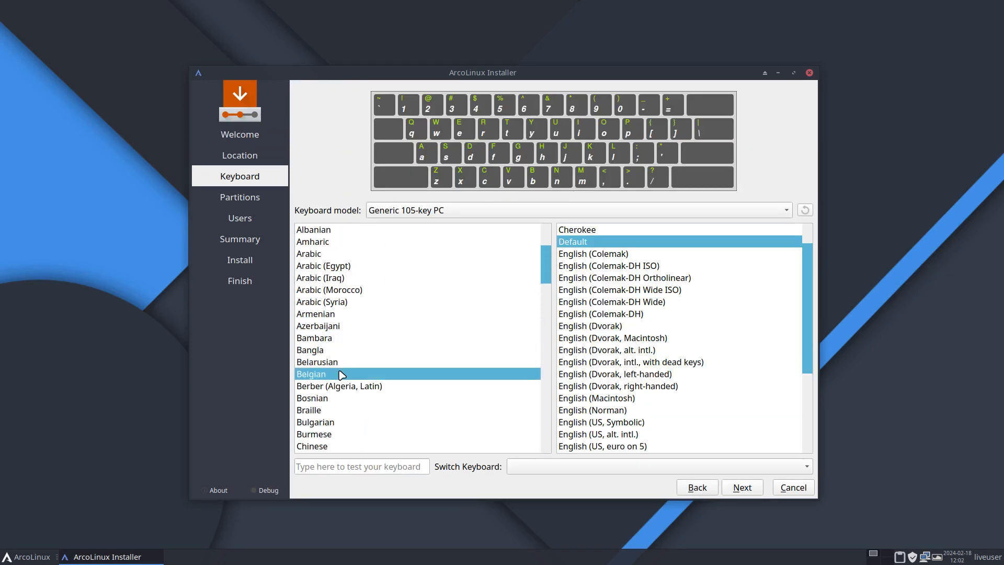
click(372, 373)
click(741, 487)
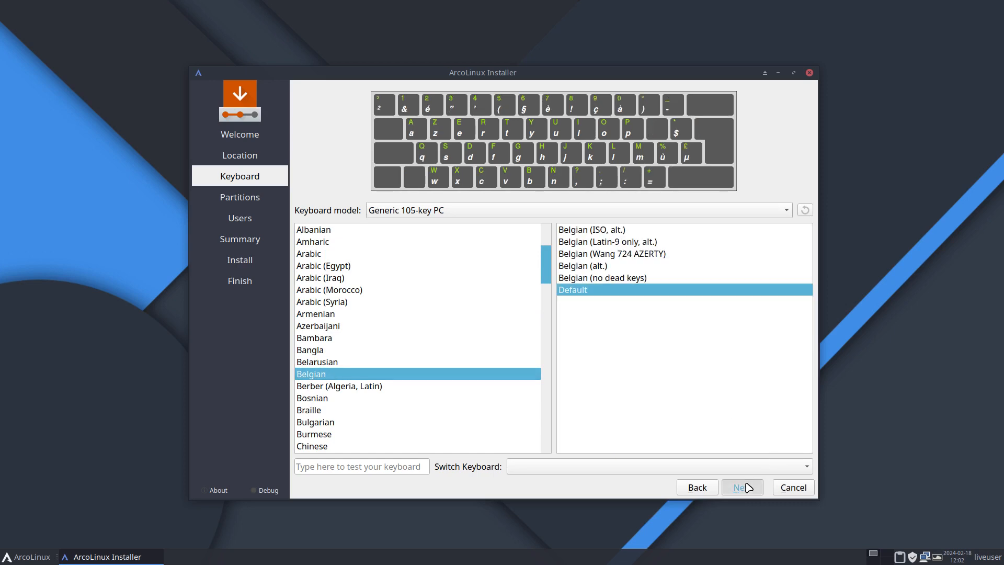
click(351, 128)
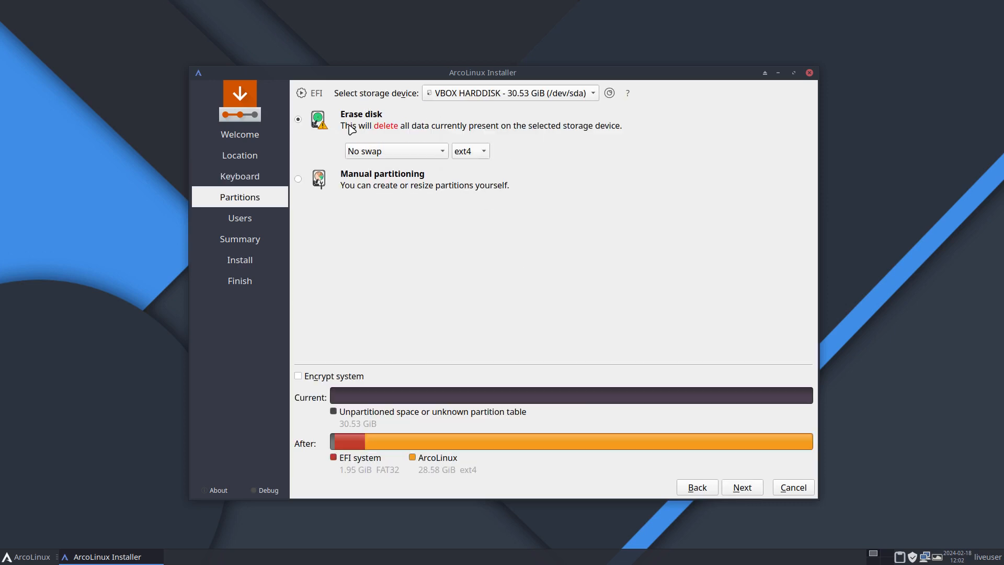
click(744, 486)
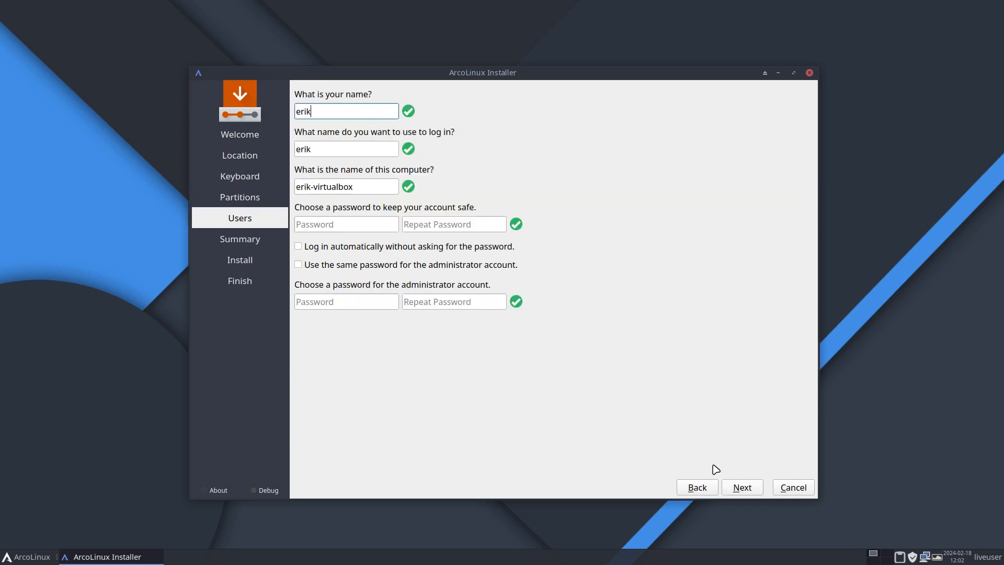
Fill in the user's name and the account password twice, enabling automatic login and the same password for the administrator account
key(Tab)
key(Tab)
key(Tab)
key(Tab)
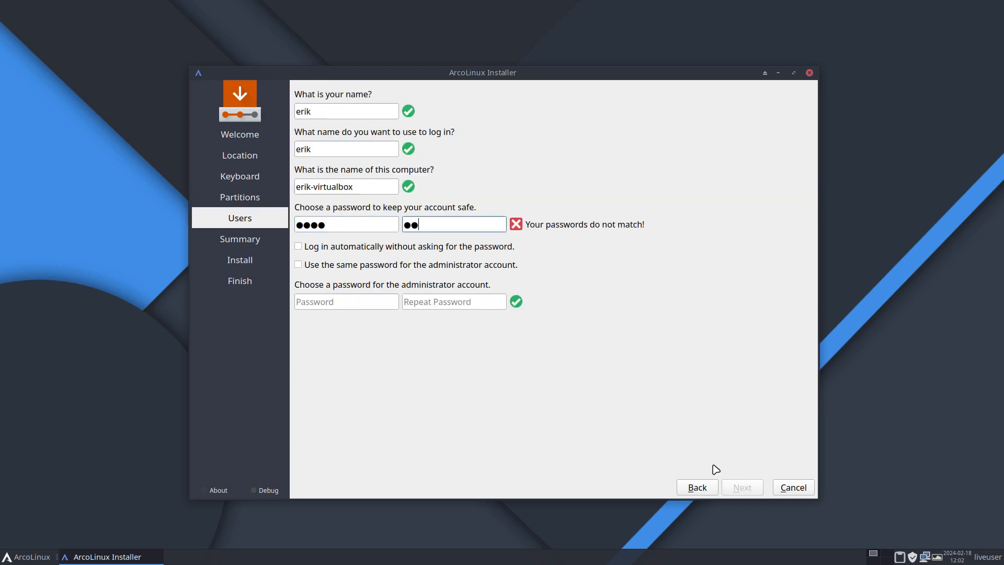
key(Tab)
key(Tab)
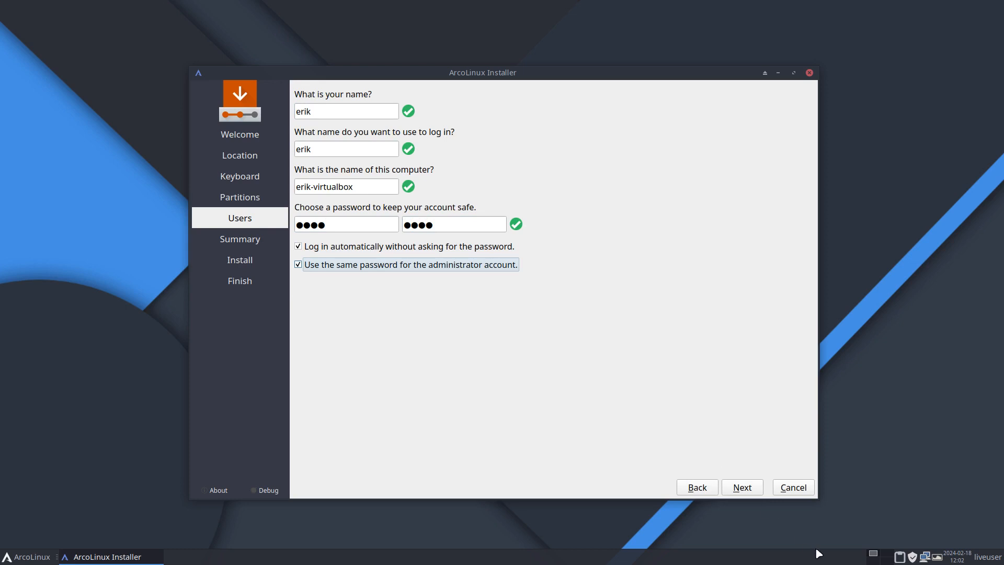
Proceed to the installation summary and confirm installing ArcoLinux to the disk
click(752, 491)
click(747, 488)
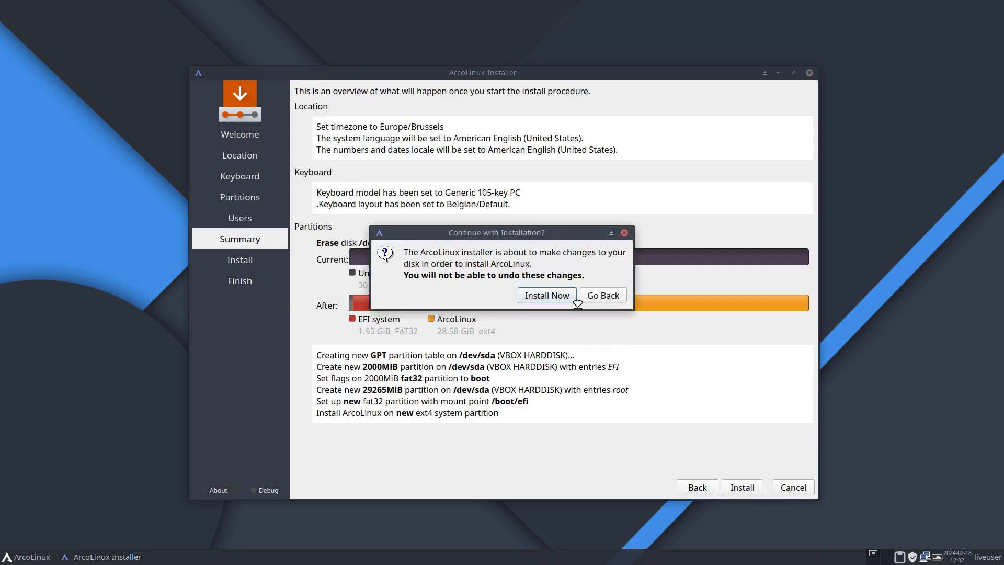
click(558, 301)
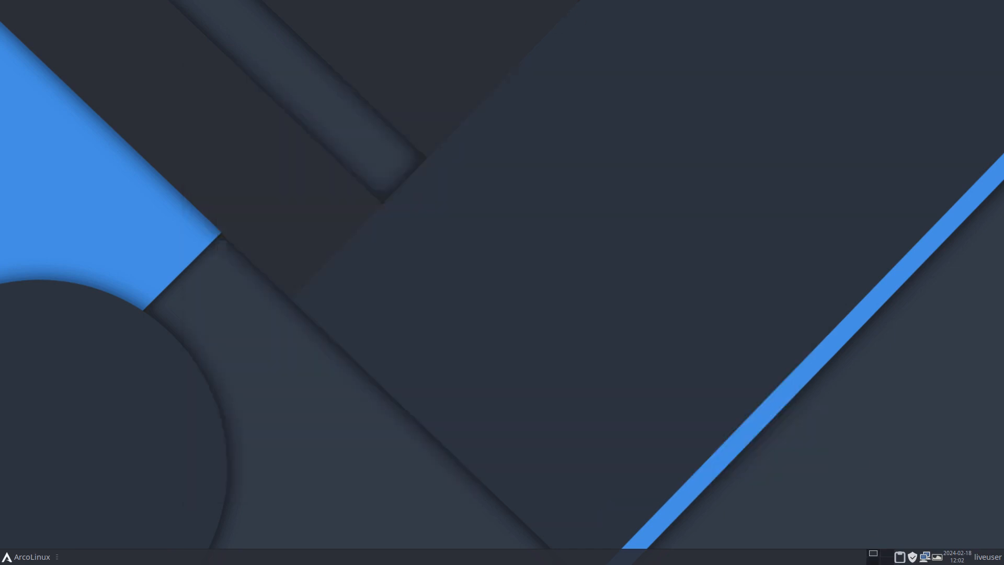
Open the live system's appearance settings and apply the A Candy Beauty Icon Theme
click(11, 557)
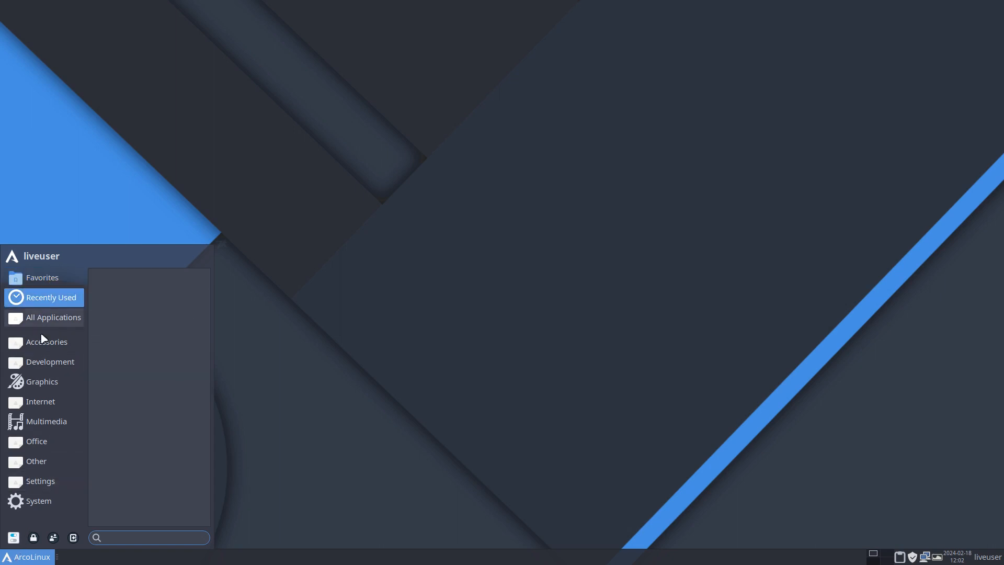
mouse_move(45, 361)
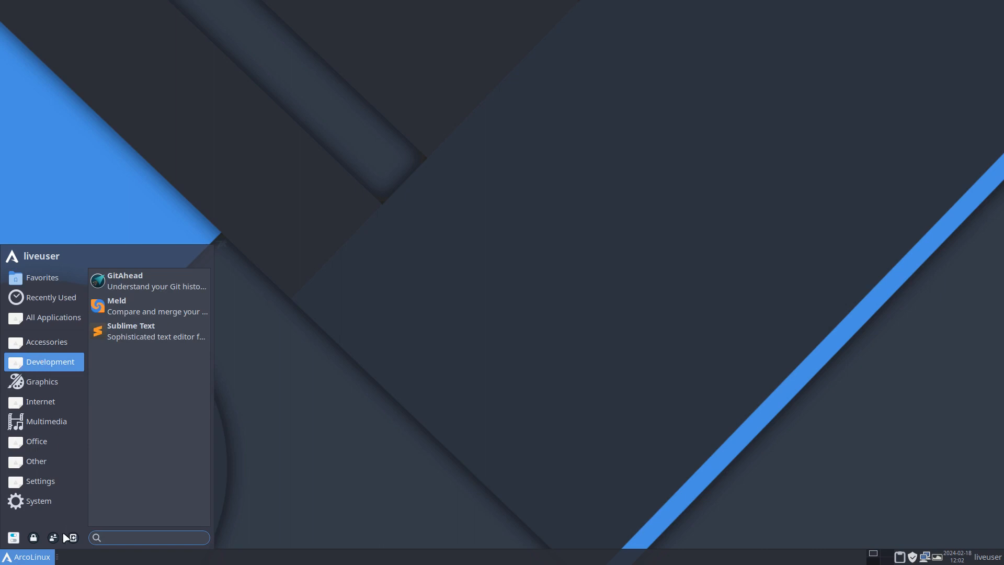
click(13, 537)
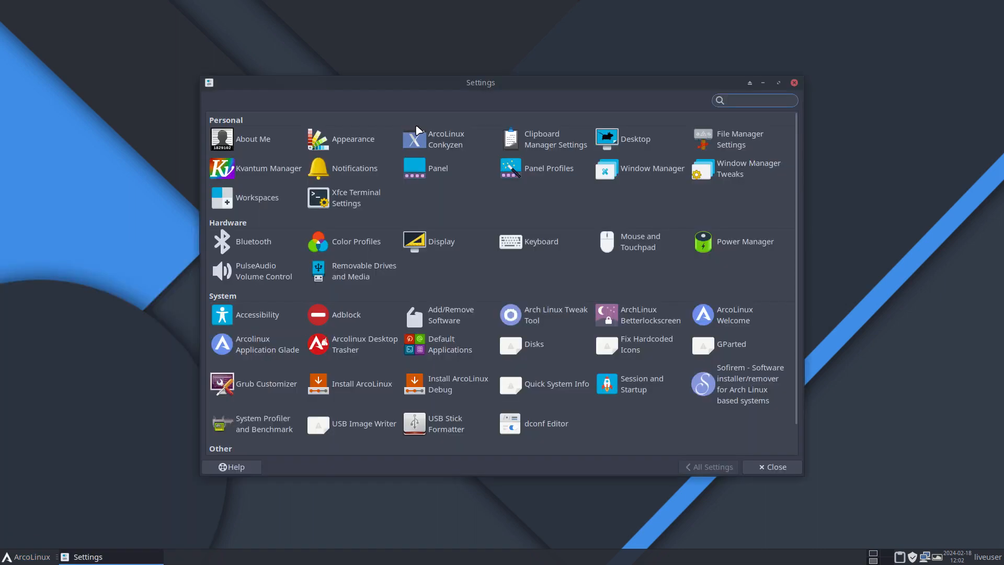
click(352, 139)
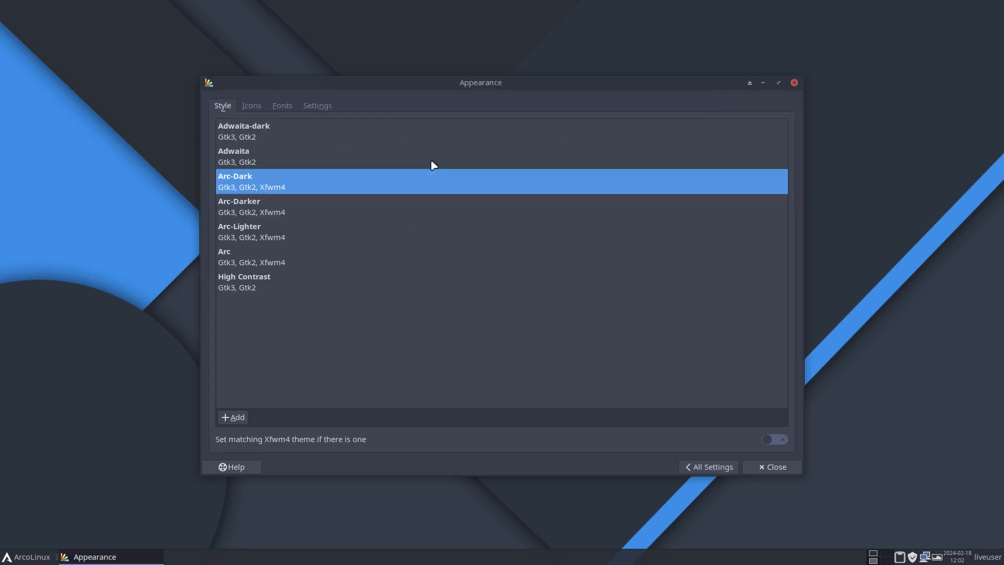
click(252, 106)
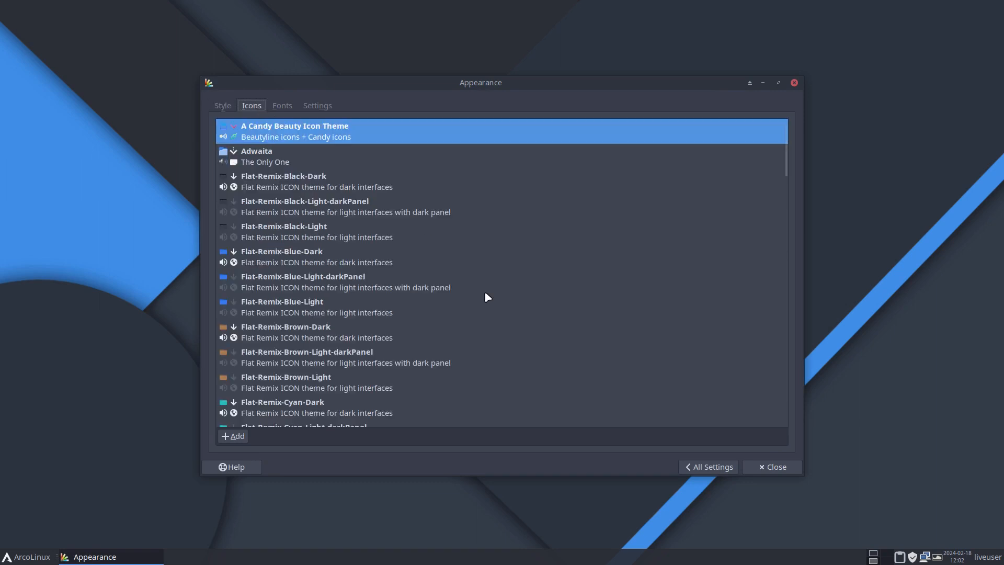
scroll(351, 190, down, 2)
scroll(332, 169, up, 2)
click(756, 467)
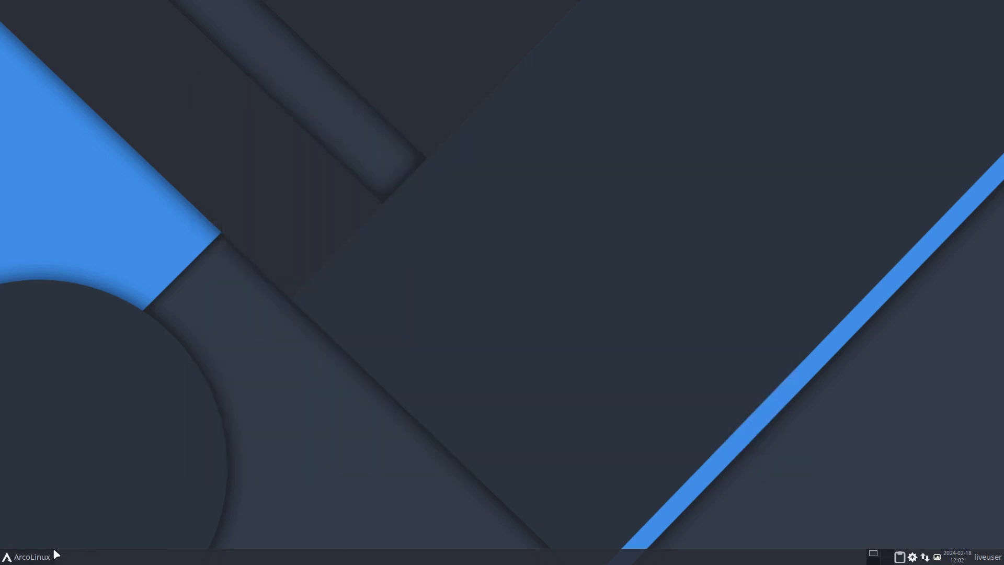
Examine the applications listed under Accessories in the live system's application menu, down to Vim
click(31, 557)
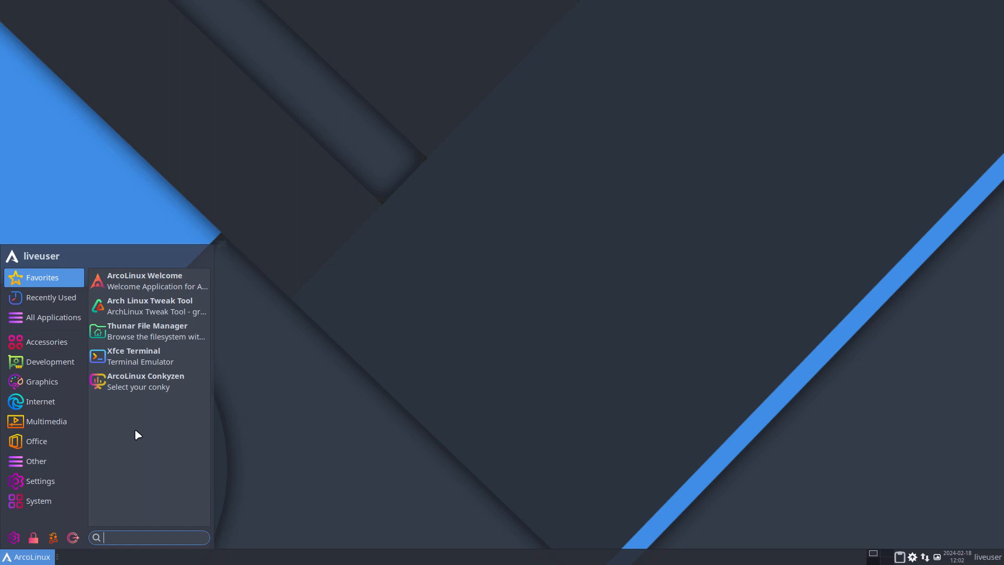
click(32, 317)
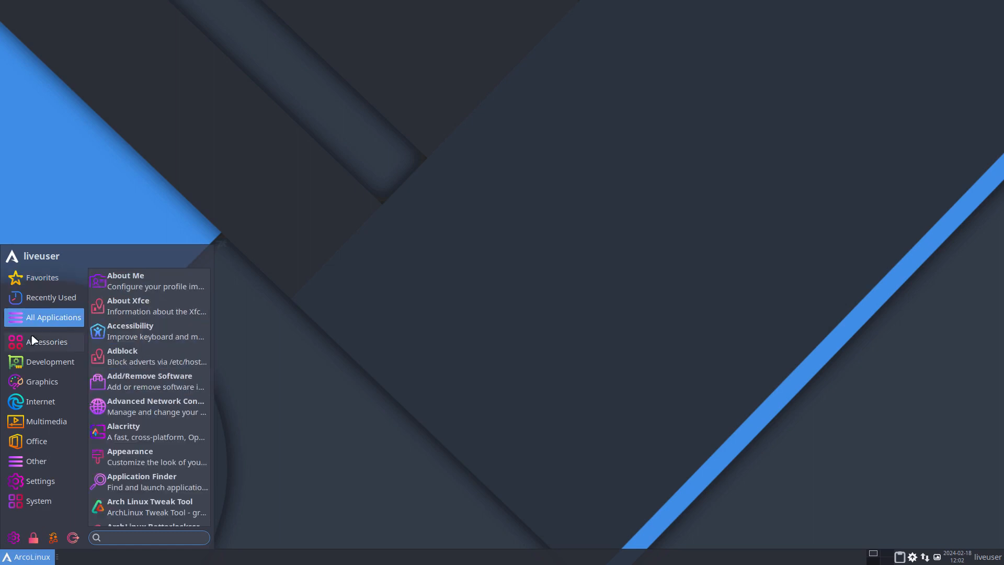
click(32, 340)
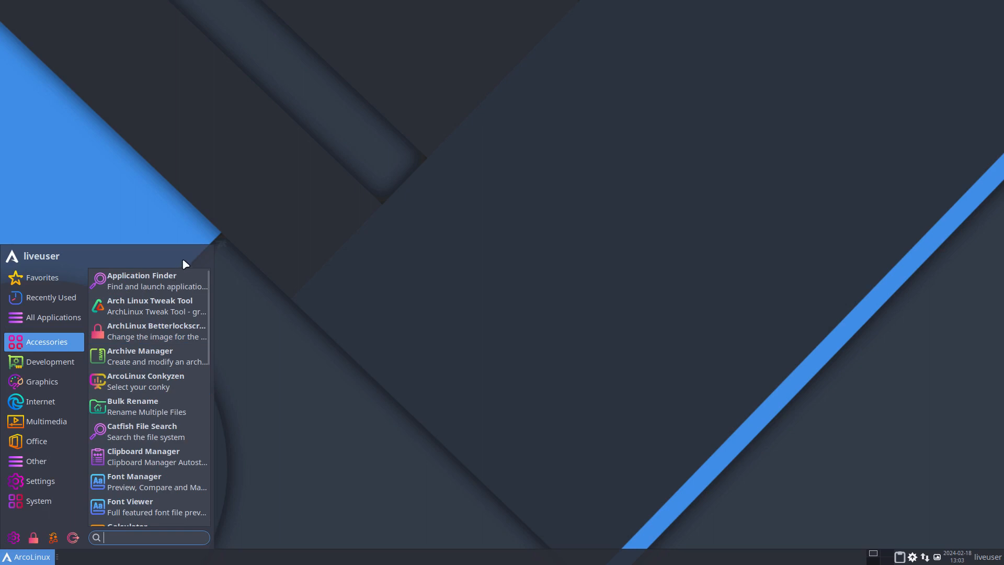
scroll(188, 306, down, 4)
scroll(185, 348, down, 1)
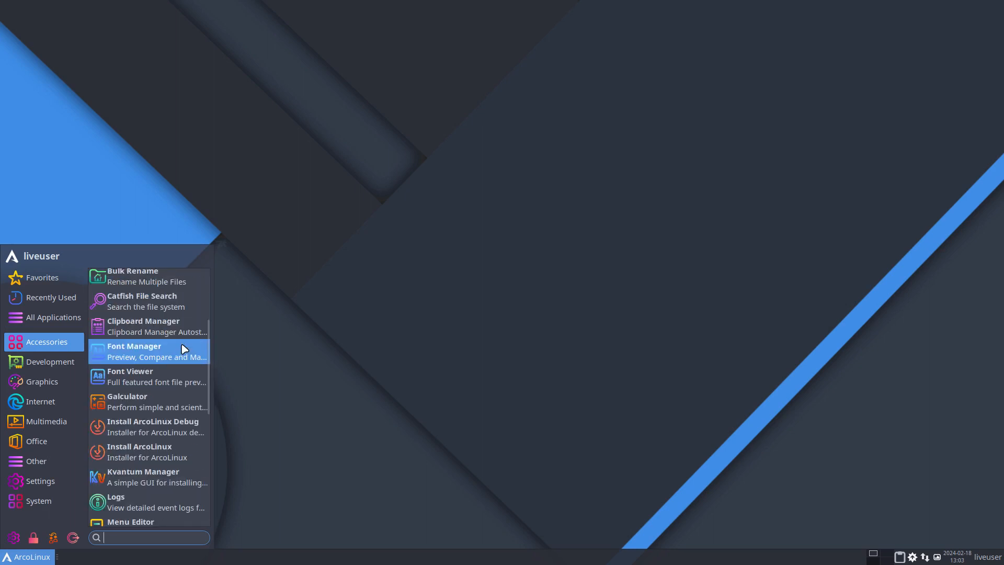
scroll(185, 349, down, 4)
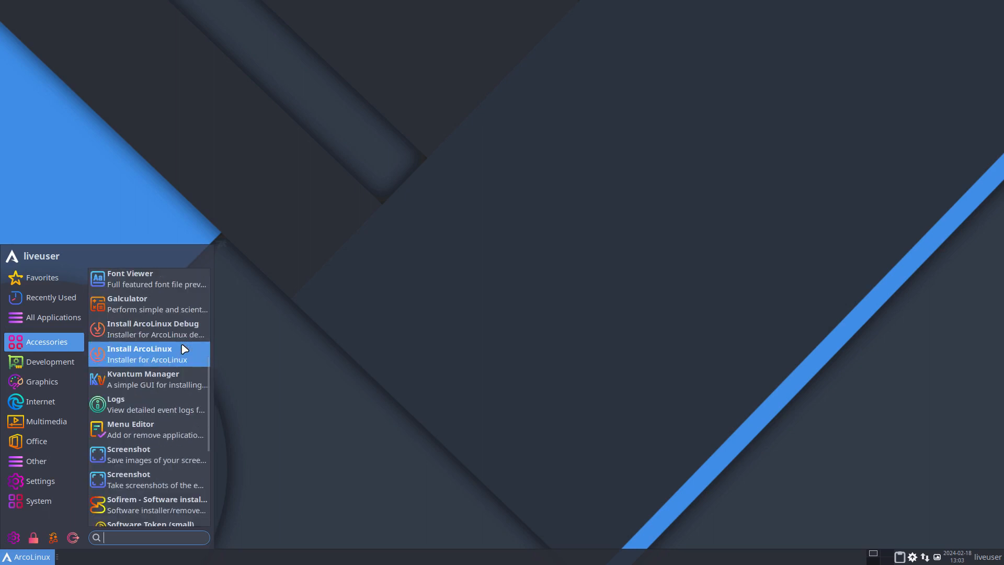
scroll(185, 349, down, 3)
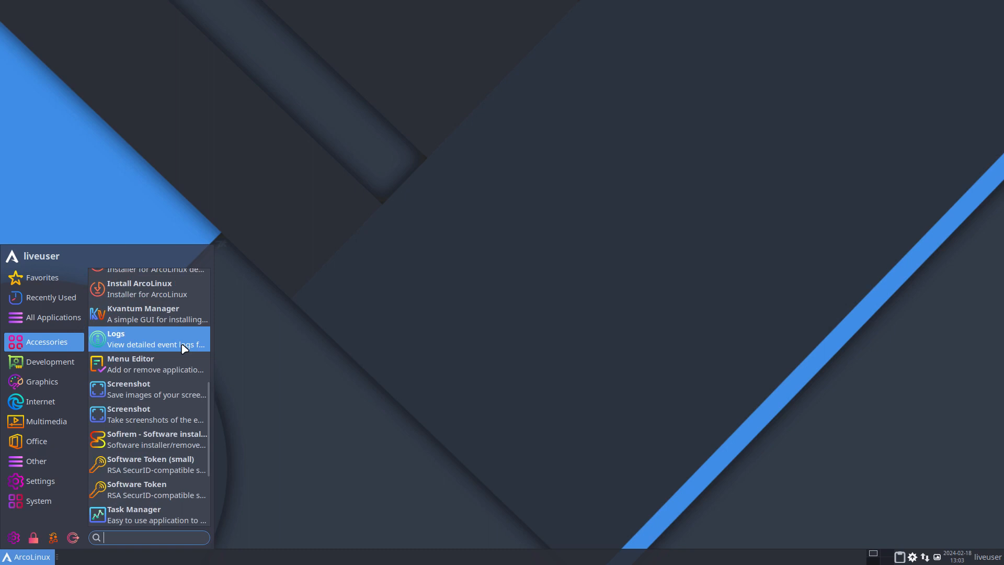
scroll(185, 349, down, 4)
scroll(184, 349, down, 1)
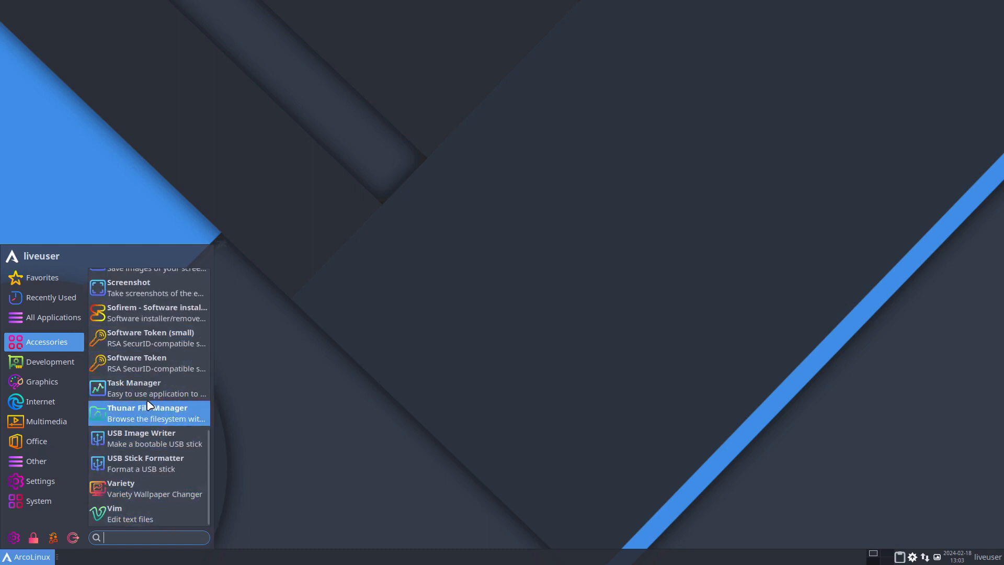
mouse_move(43, 344)
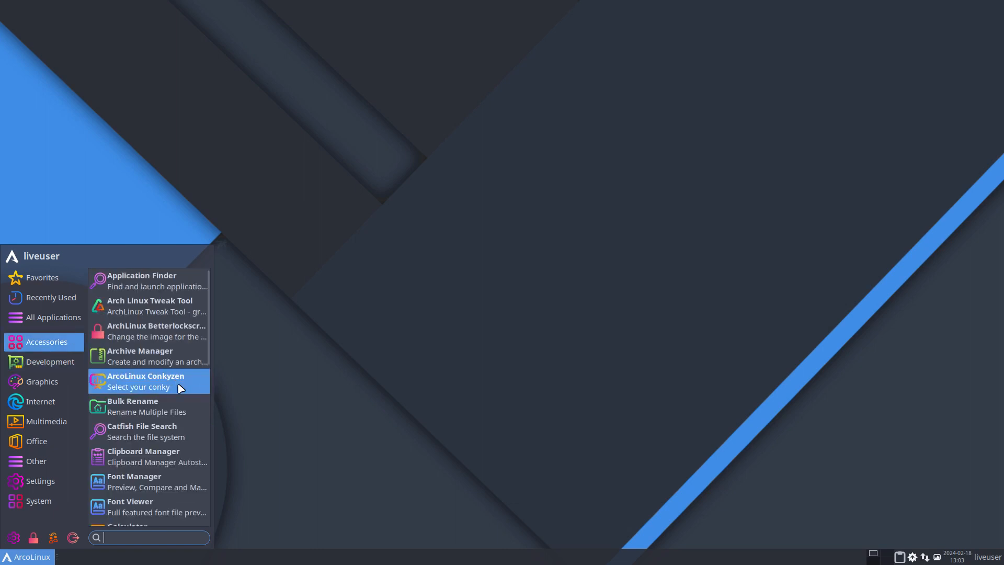
scroll(167, 444, down, 15)
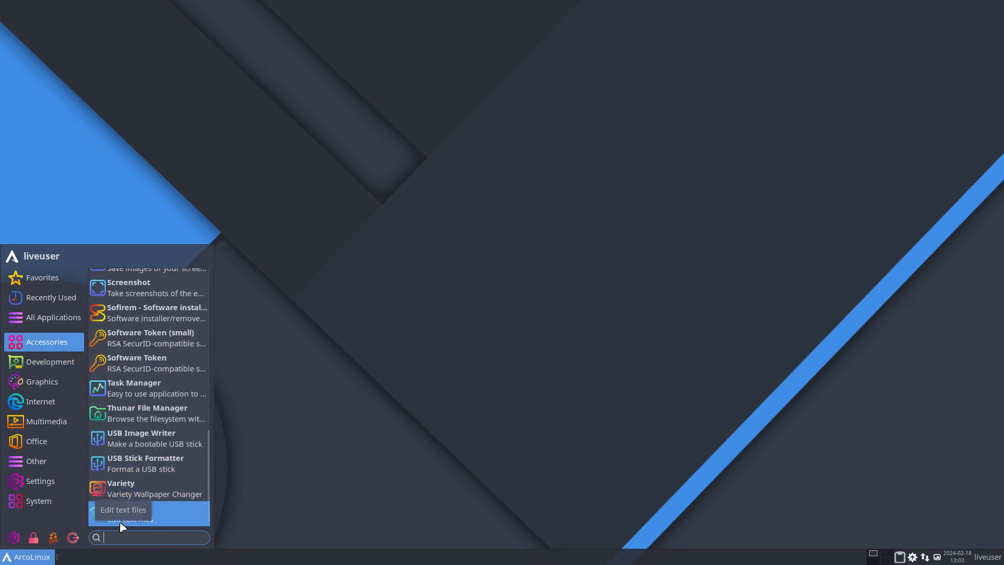
click(470, 395)
Leave the virtual machine's full-screen mode and open the Thunar file manager on an empty host workspace
key(ctrl+f)
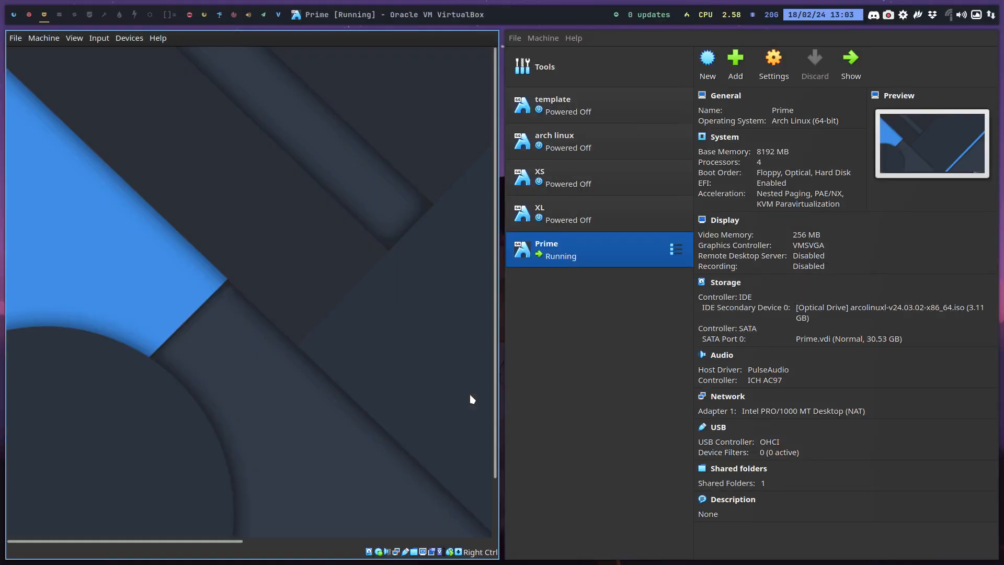
click(30, 14)
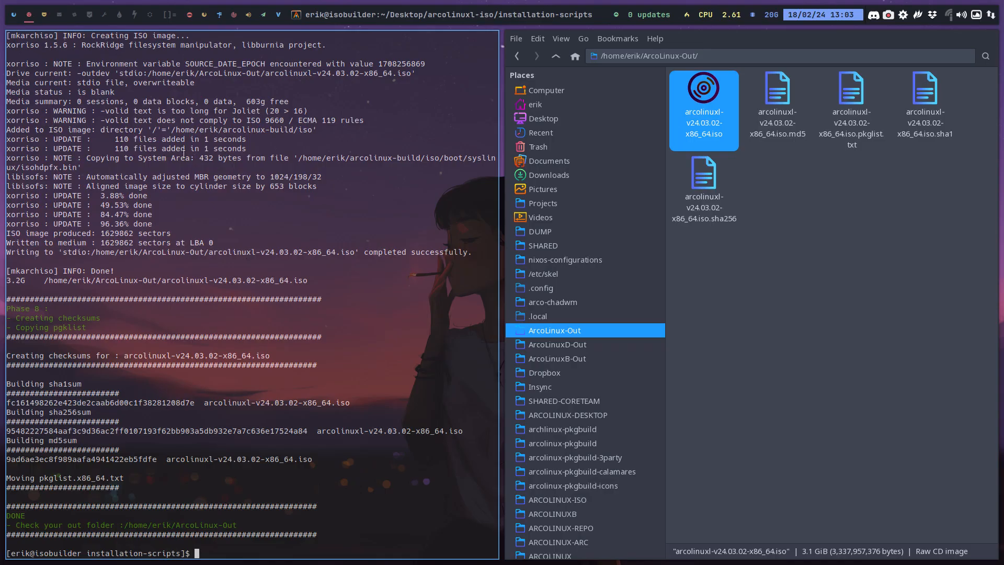
click(60, 18)
key(super+shift+Return)
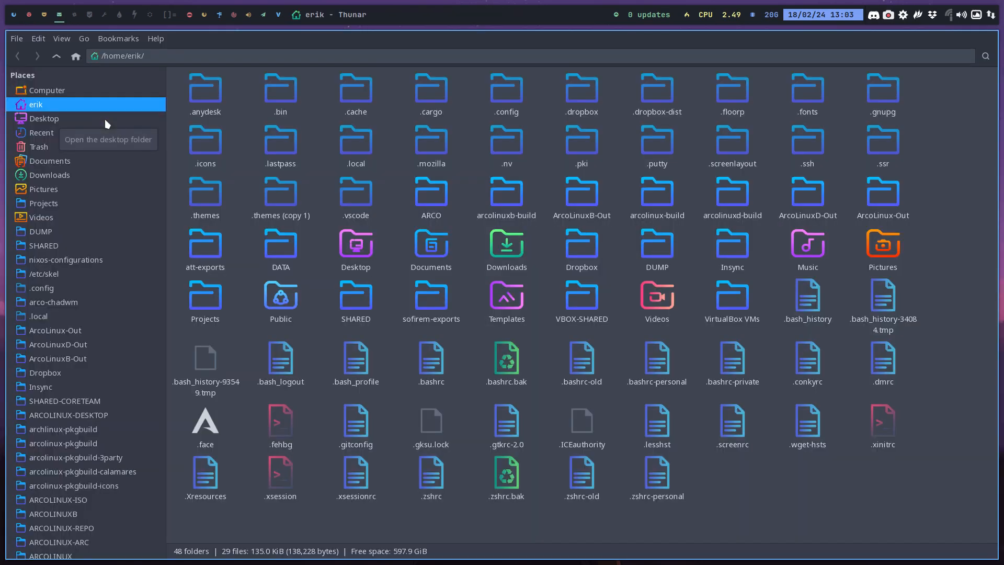
Open packages.x86_64 from the archiso folder of arcolinuxl-iso on the desktop
click(100, 121)
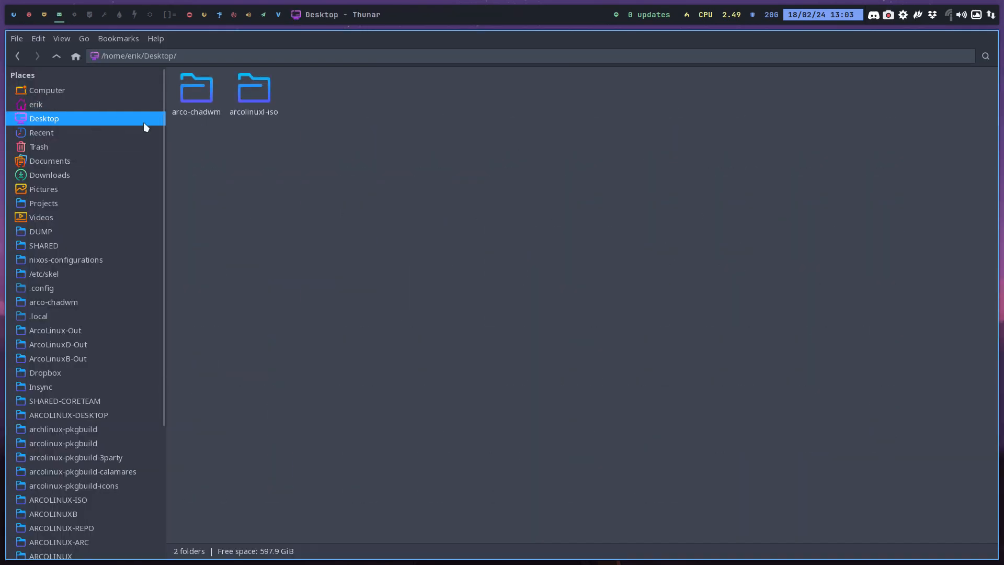
double_click(248, 91)
click(349, 96)
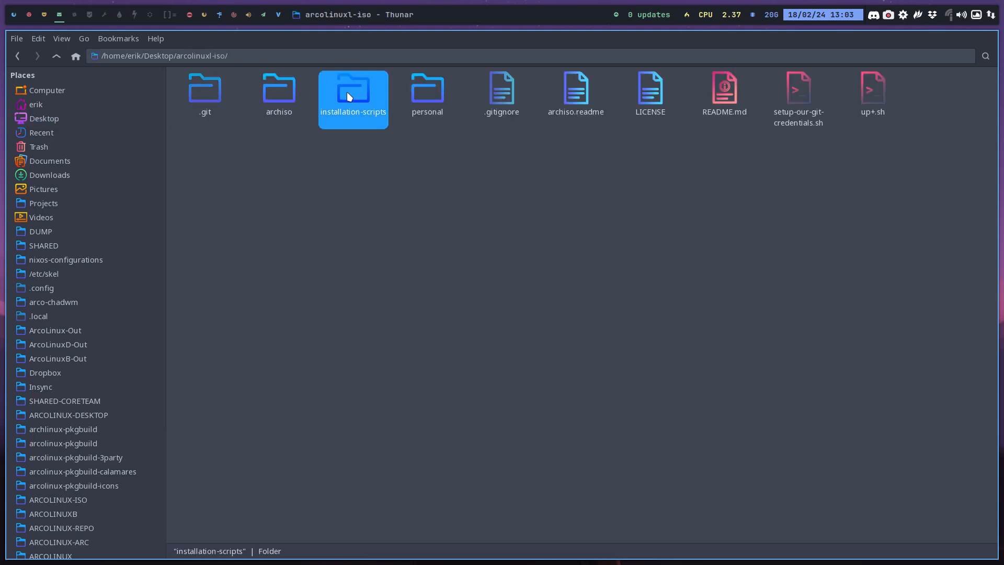
double_click(285, 92)
click(556, 93)
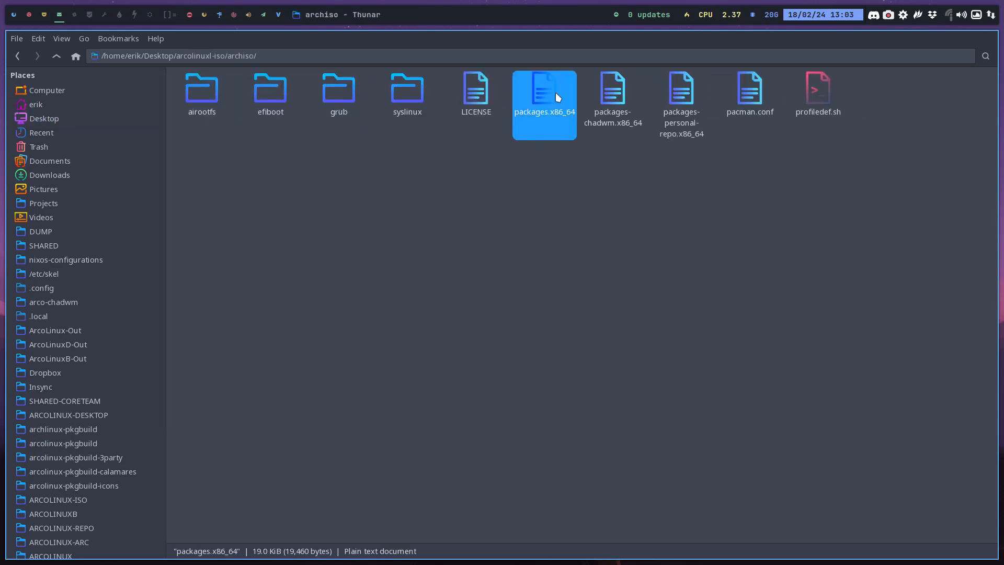
double_click(555, 92)
Find the vim entry in packages.x86_64, comment it out with # and save the file
key(ctrl+f)
text(V)
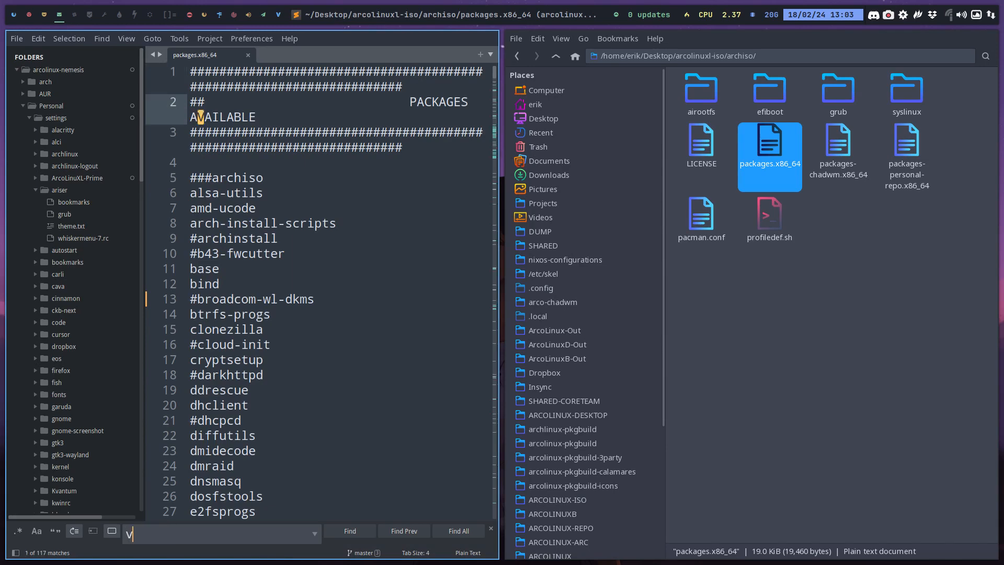
text(o)
key(BackSpace)
text(im)
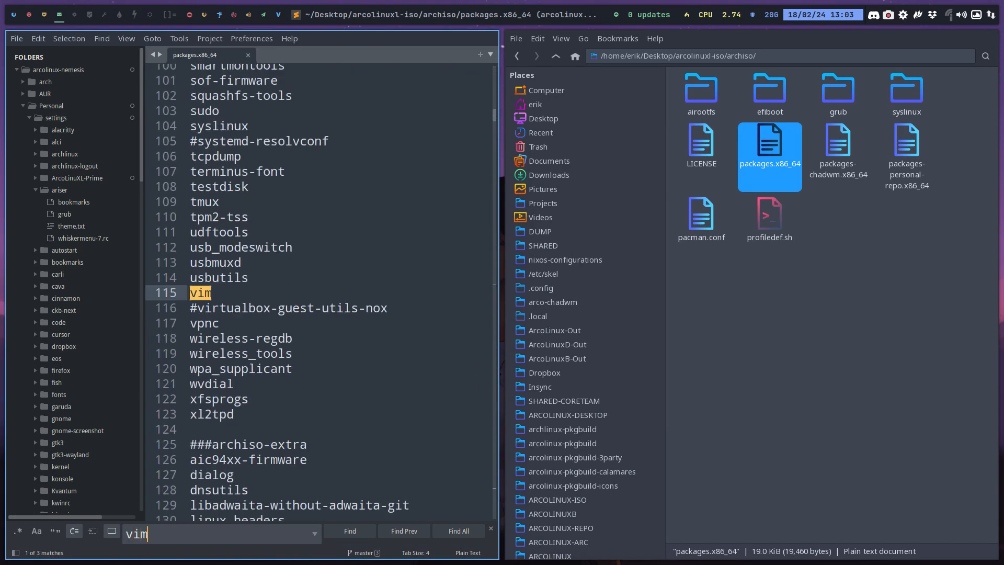
click(190, 293)
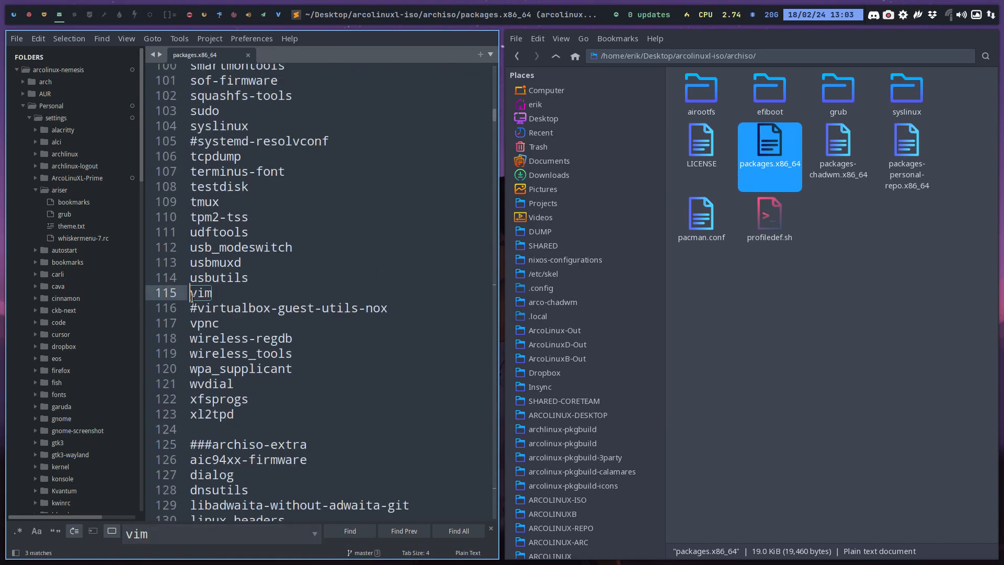
key(super+3)
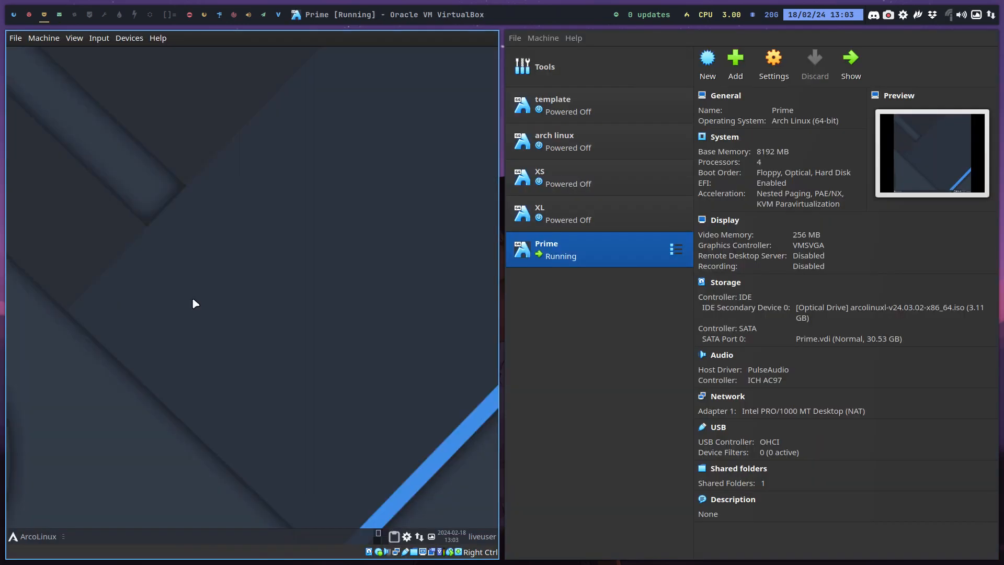
key(super+4)
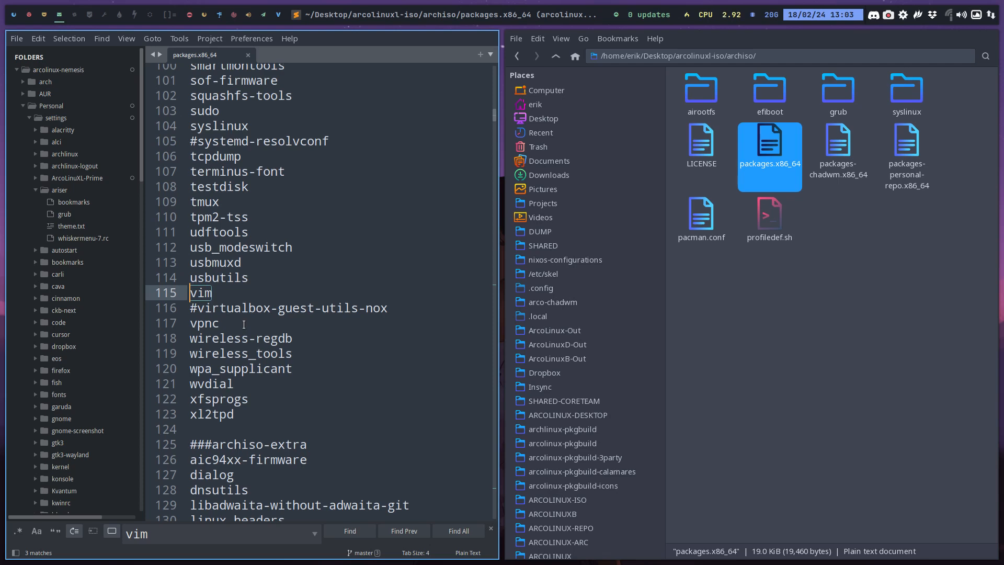
text(#)
key(ctrl+s)
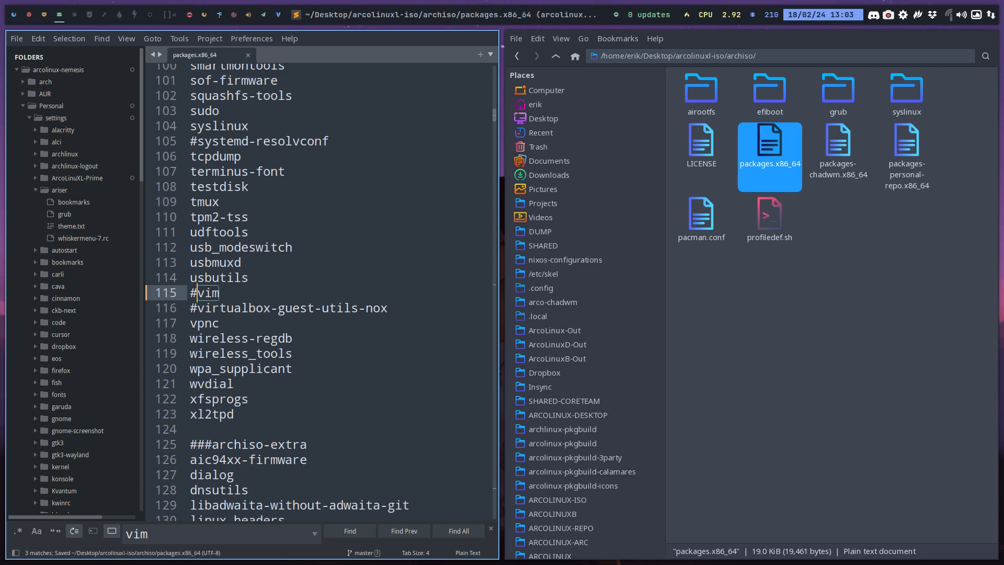
Switch to the Prime virtual machine in full screen and examine the Accessories applications in its application menu, including the Screenshot entries
click(44, 14)
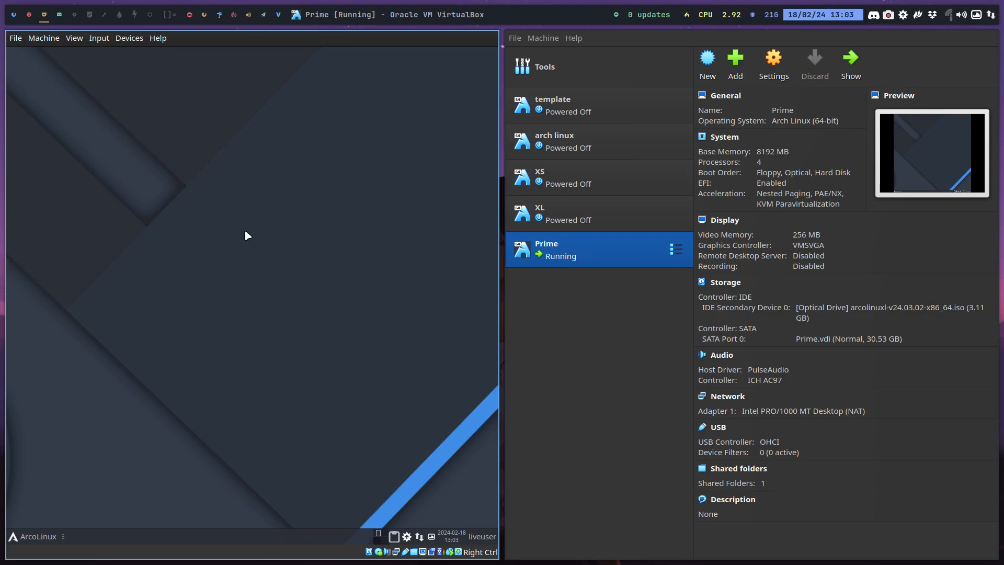
key(Control_R+f)
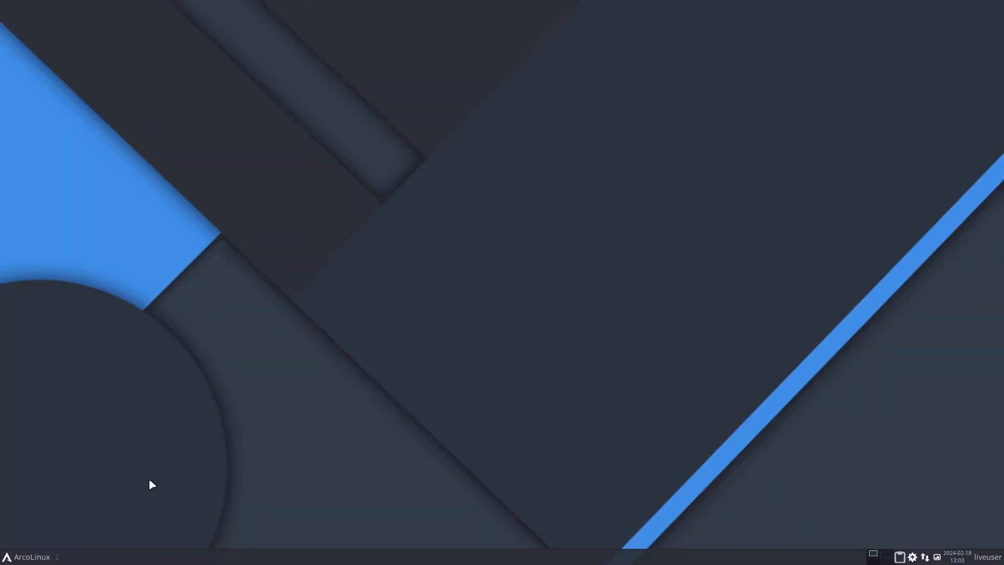
click(26, 556)
click(58, 361)
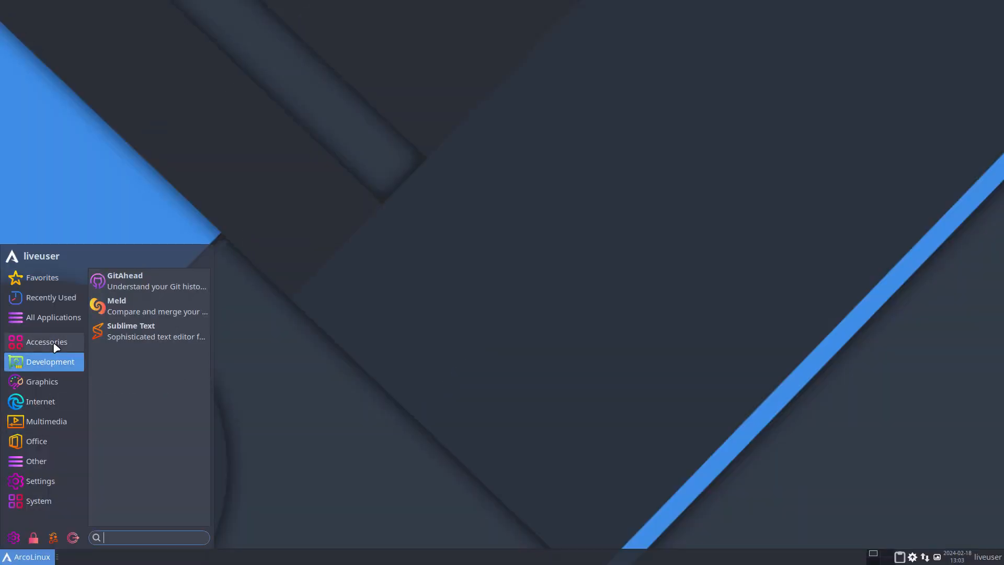
click(56, 345)
scroll(118, 347, down, 1)
scroll(118, 350, up, 1)
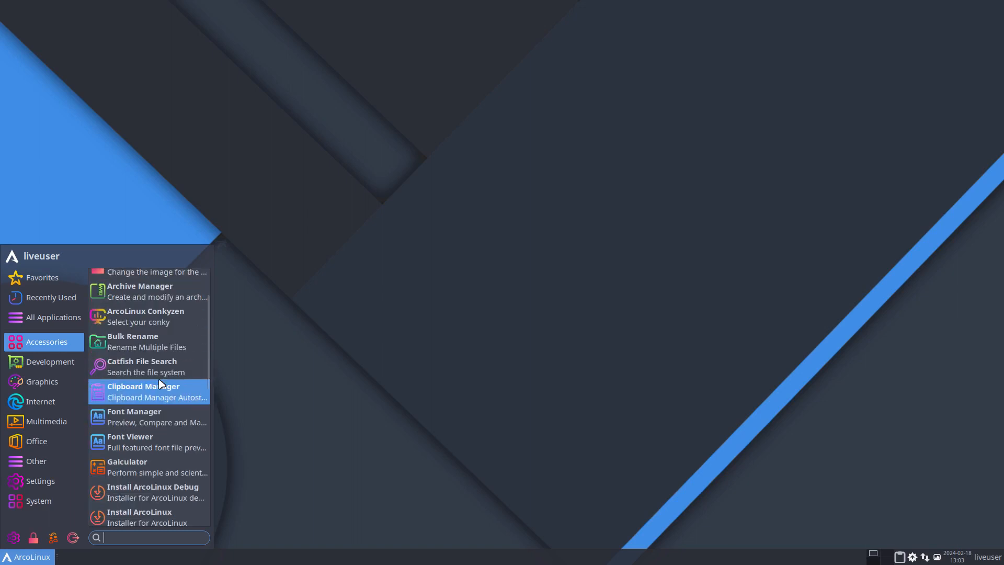
scroll(159, 385, down, 1)
scroll(155, 453, down, 3)
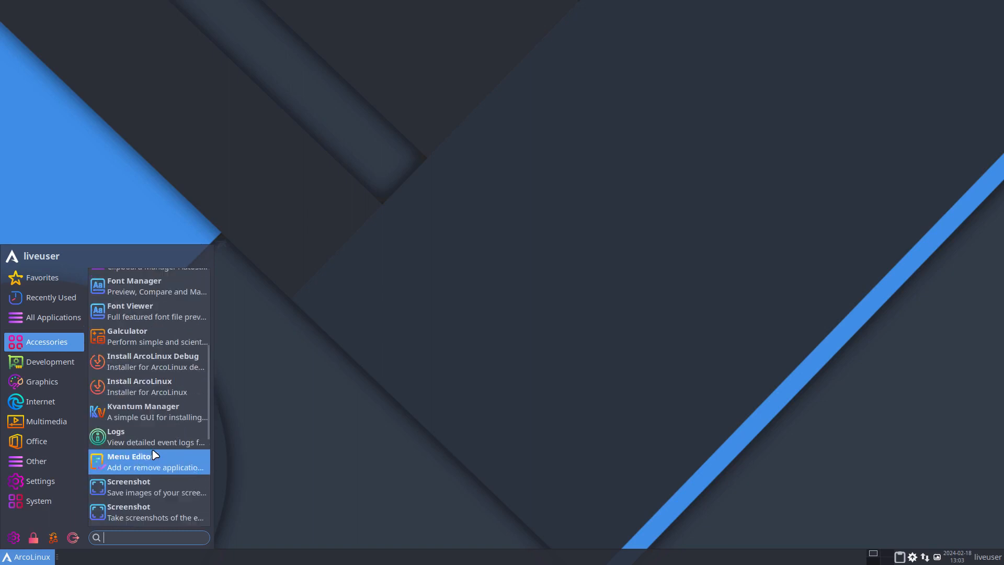
scroll(155, 454, down, 7)
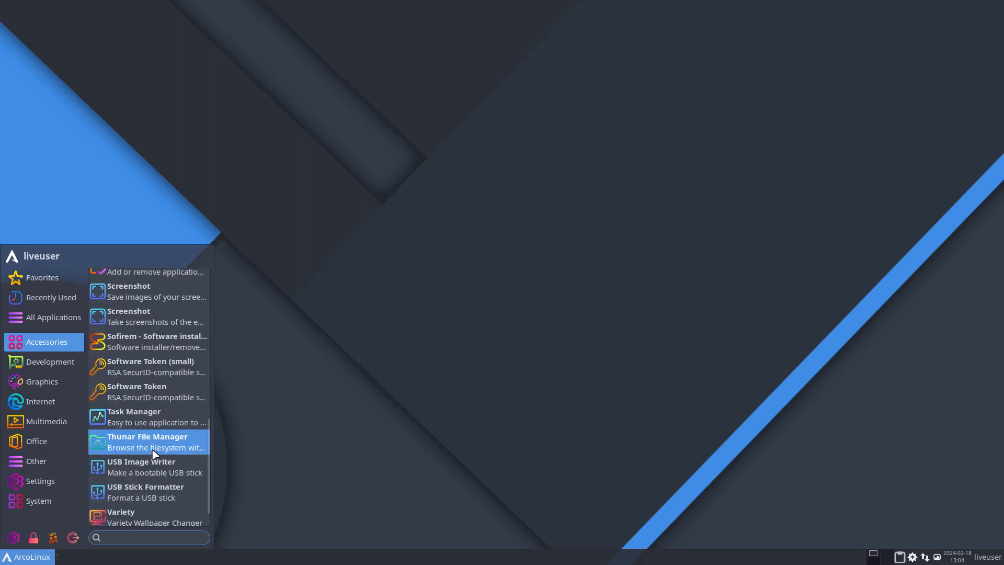
scroll(156, 454, down, 1)
scroll(156, 454, up, 11)
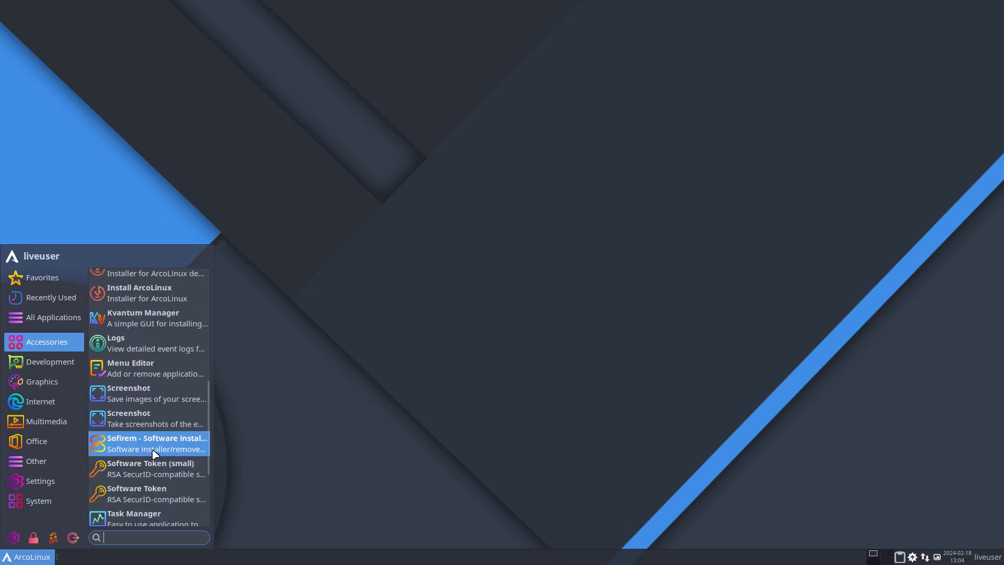
scroll(155, 454, up, 5)
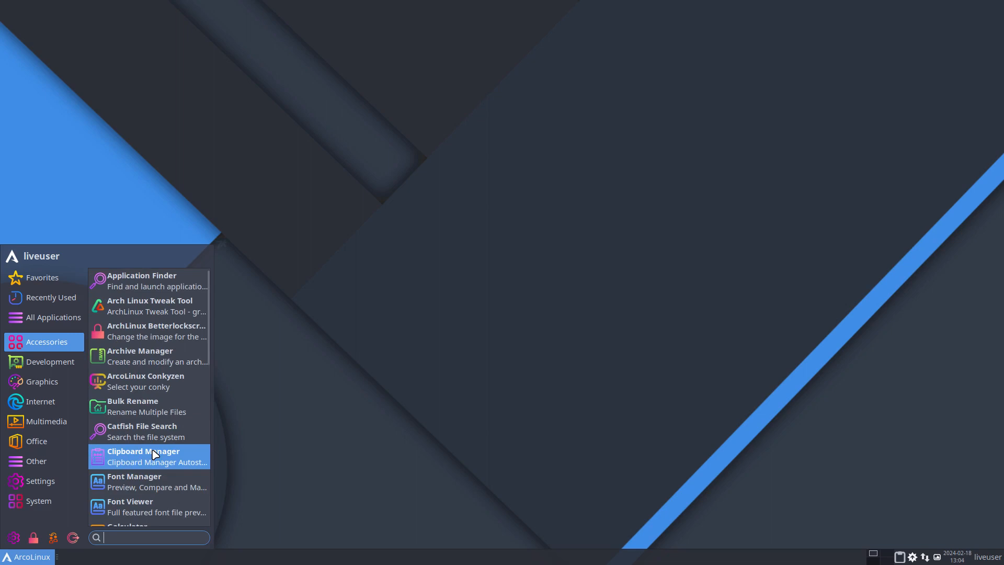
scroll(155, 454, down, 6)
scroll(156, 454, down, 11)
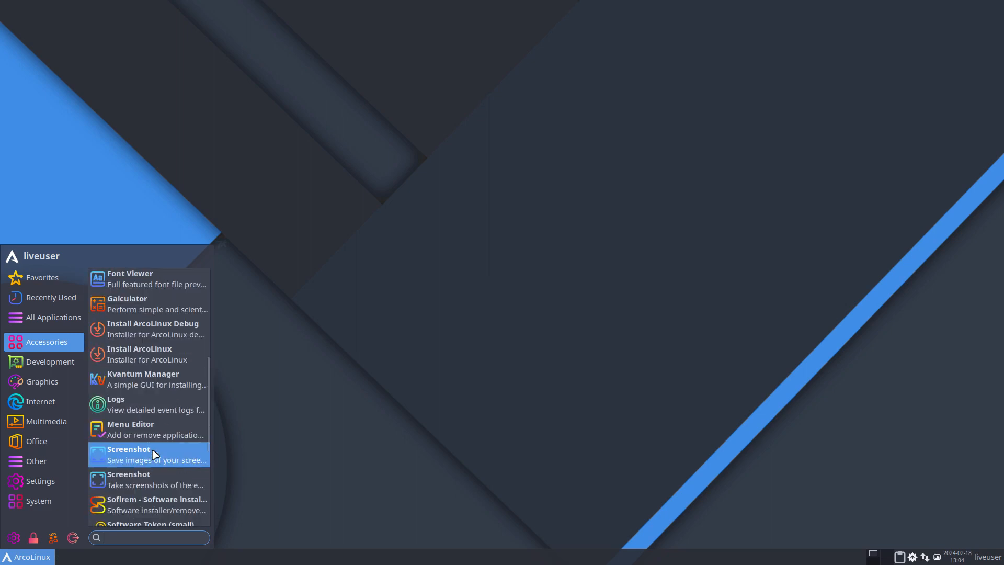
click(342, 470)
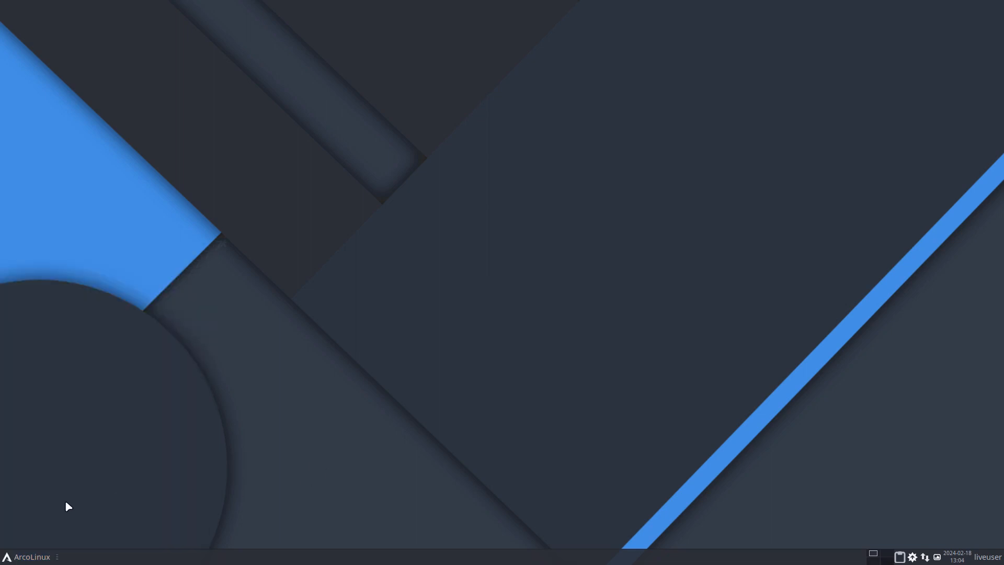
key(ctrl+f)
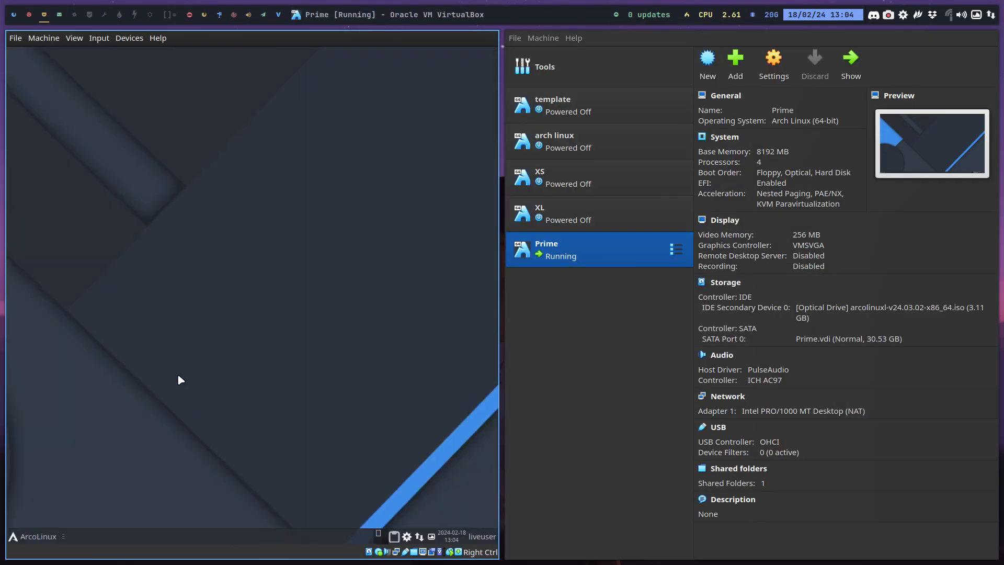
Return to packages.x86_64 on the host and search it for "flamesho"
click(63, 14)
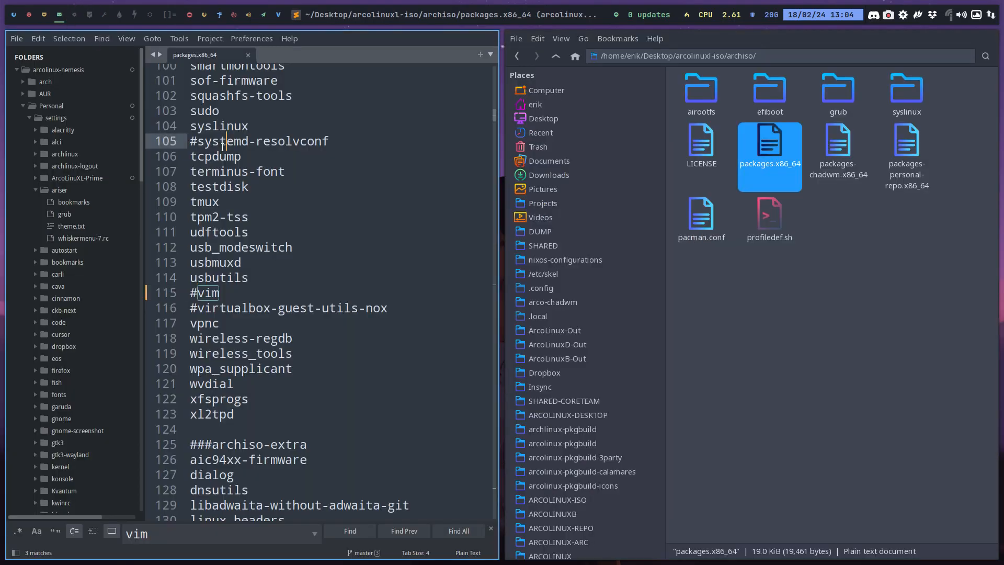
key(ctrl+f)
text(flames)
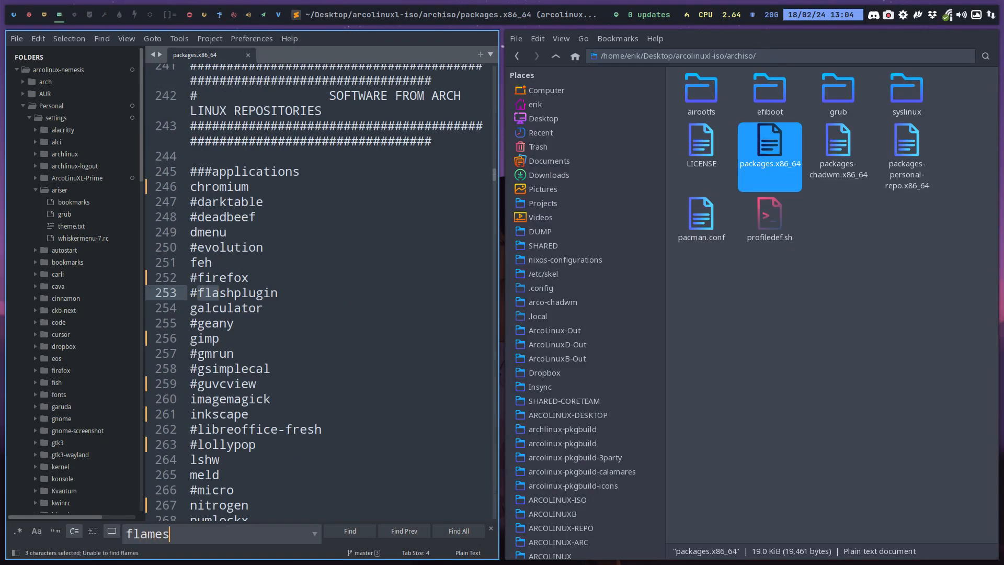
key(BackSpace)
text(sho)
Add flameshot-git on the line below yay-git at the end of the package list and save the file
scroll(287, 168, down, 20)
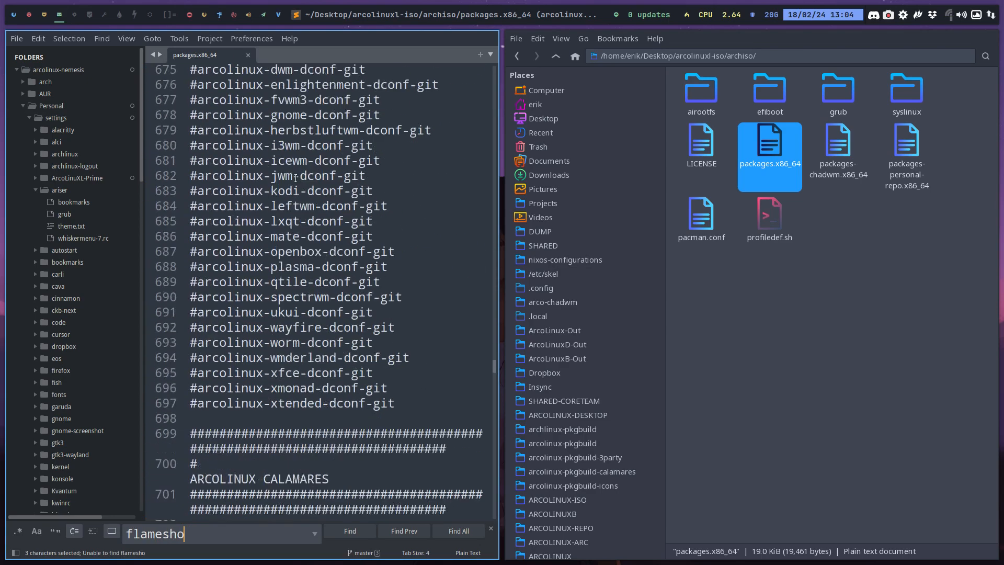
scroll(295, 178, down, 10)
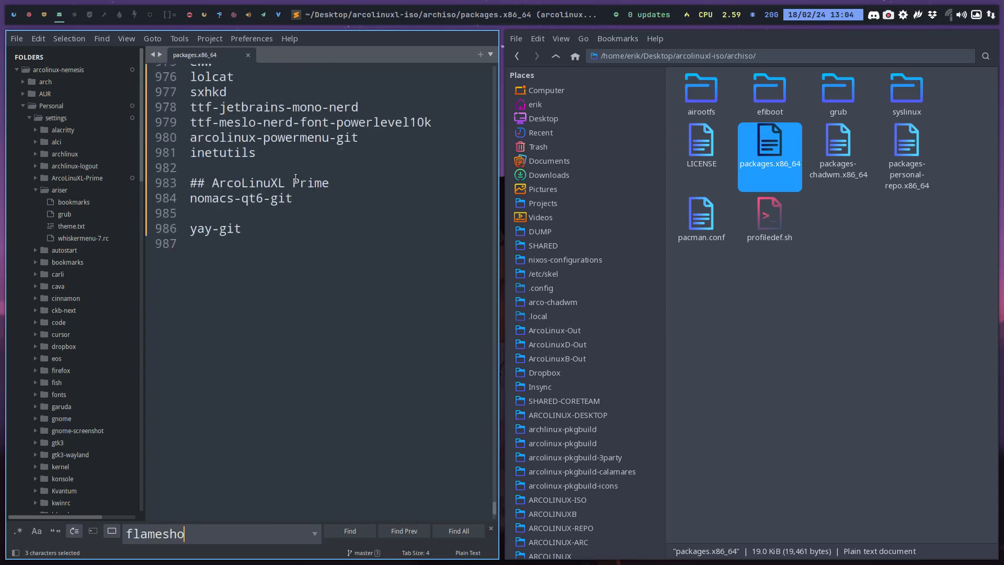
click(260, 278)
text(fla)
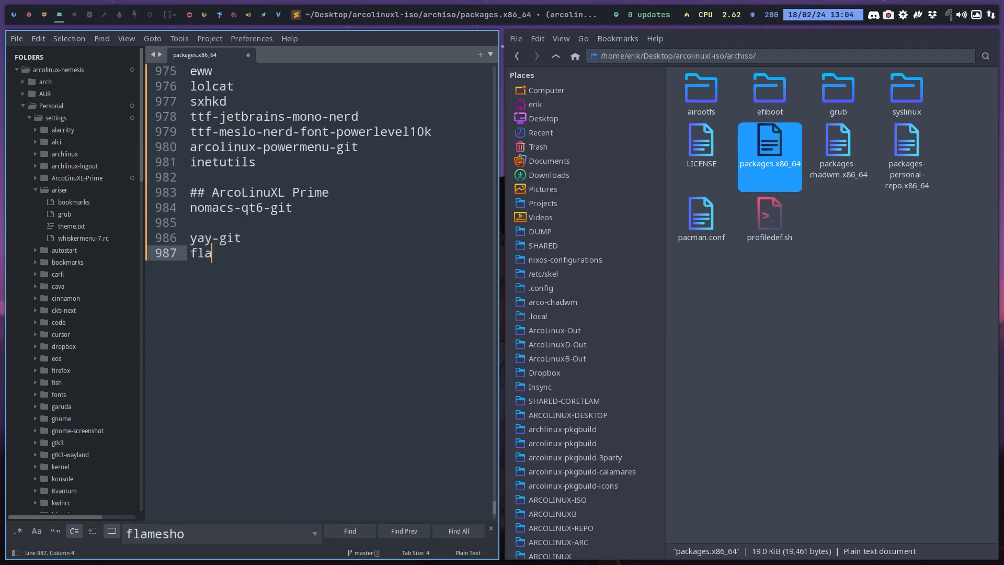
text(meshot-git)
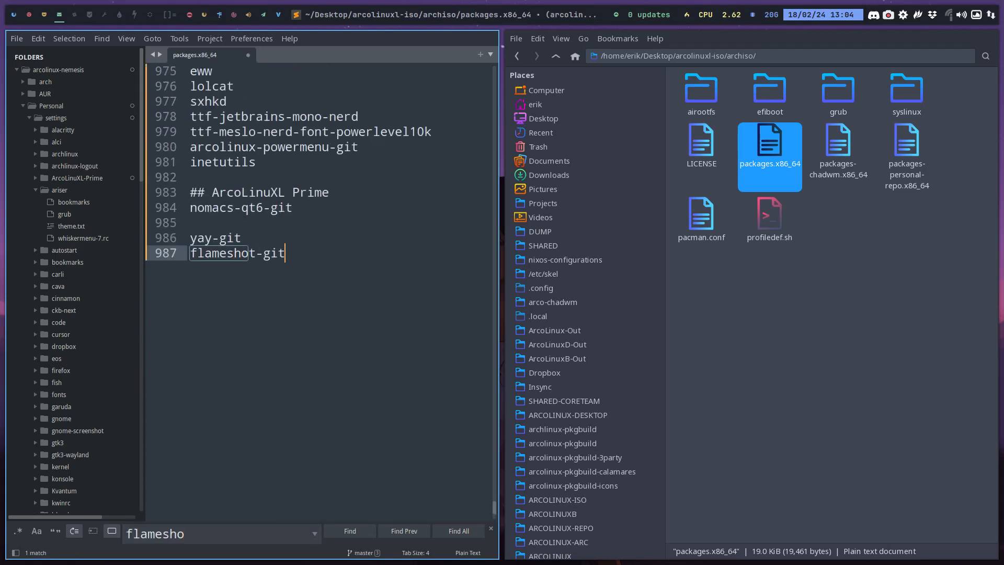
key(ctrl+s)
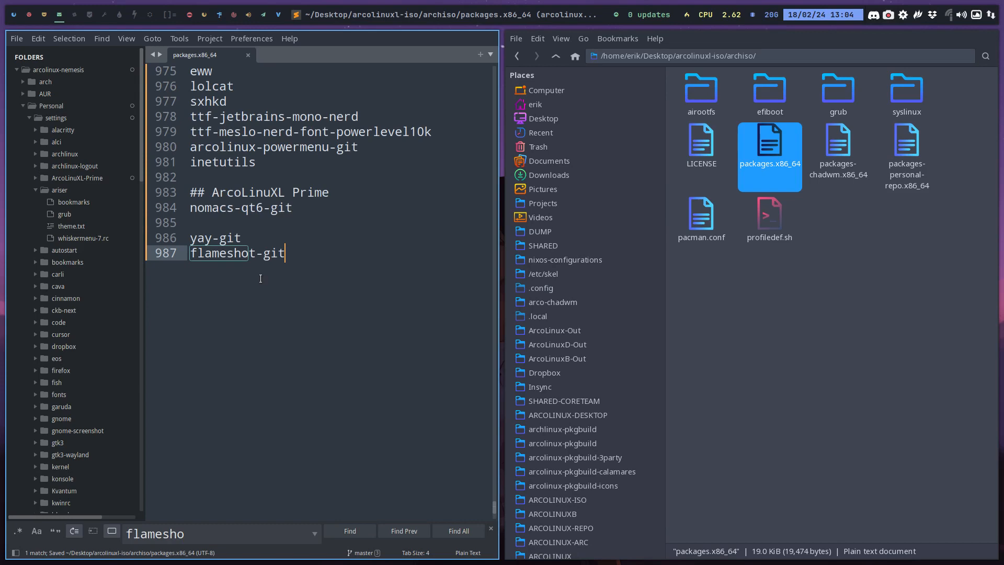
Check the Development applications in the Prime machine's application menu in full screen, and return to the windowed view
click(43, 15)
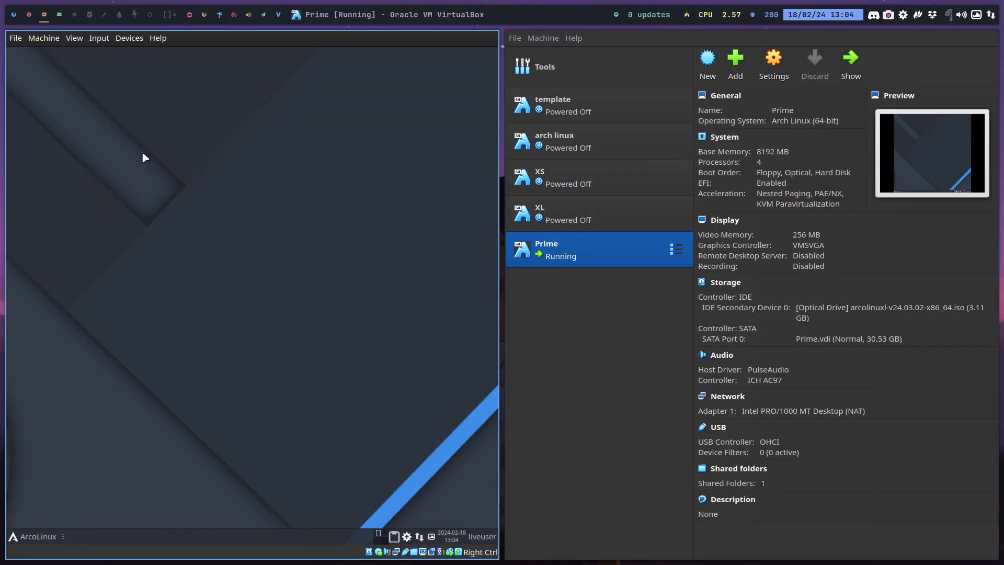
key(Control_R+f)
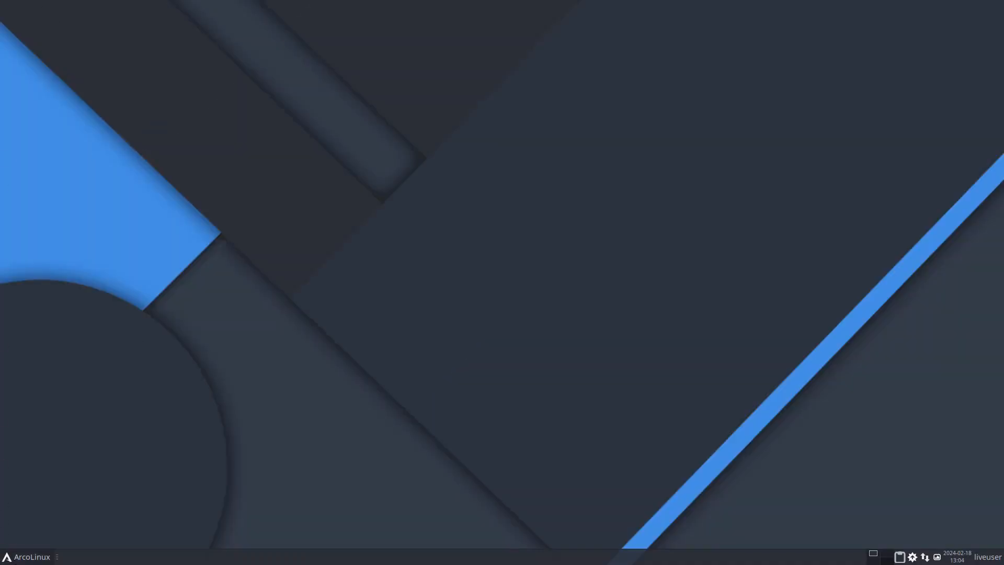
click(6, 556)
click(40, 369)
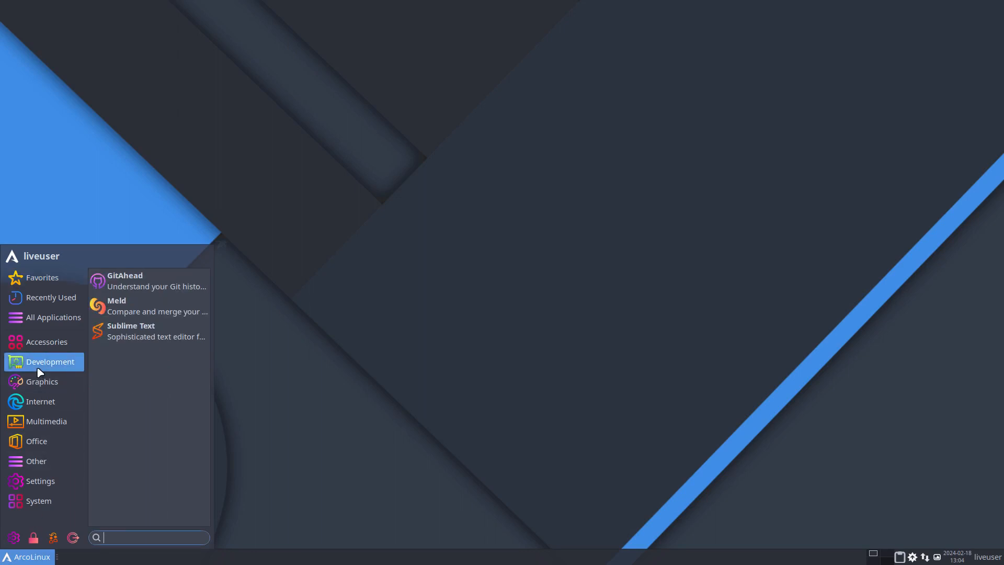
click(304, 344)
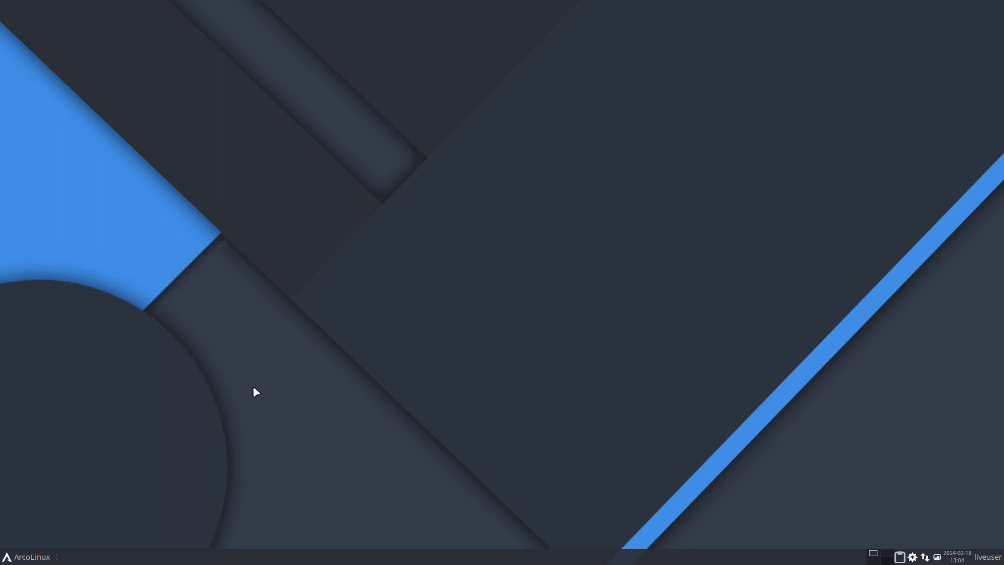
key(Control_R+f)
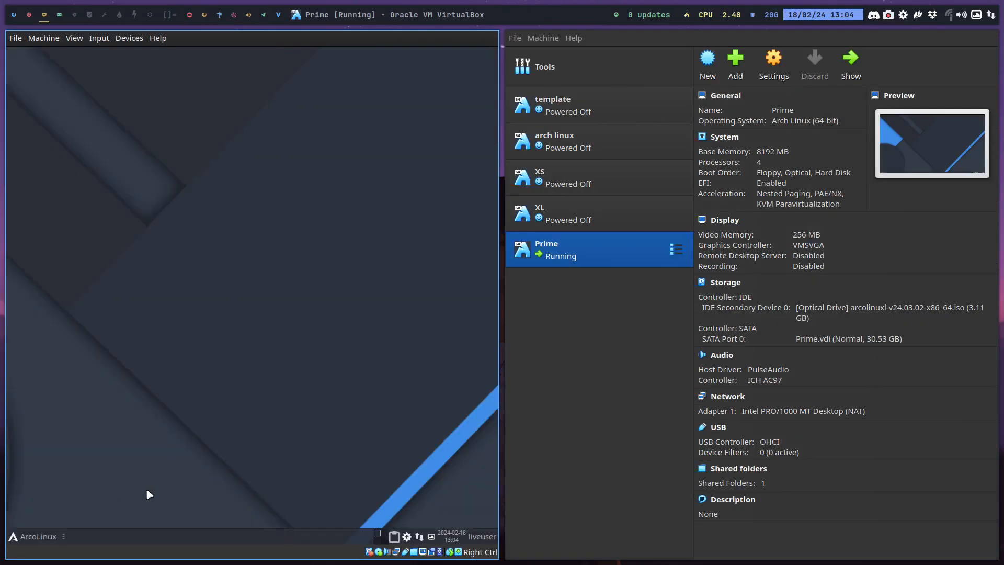
Add the entry code on a new line below flameshot-git in packages.x86_64
click(63, 18)
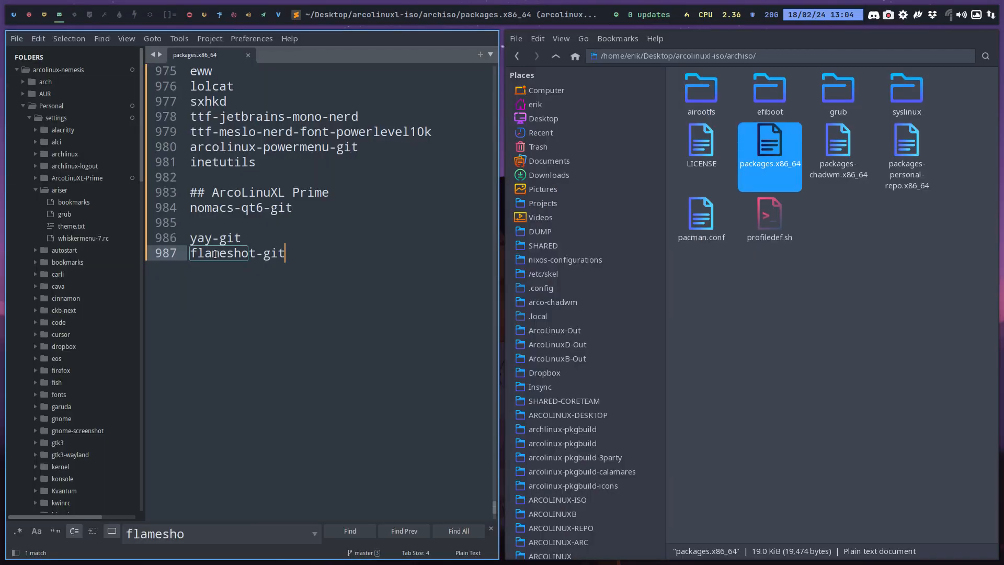
key(Return)
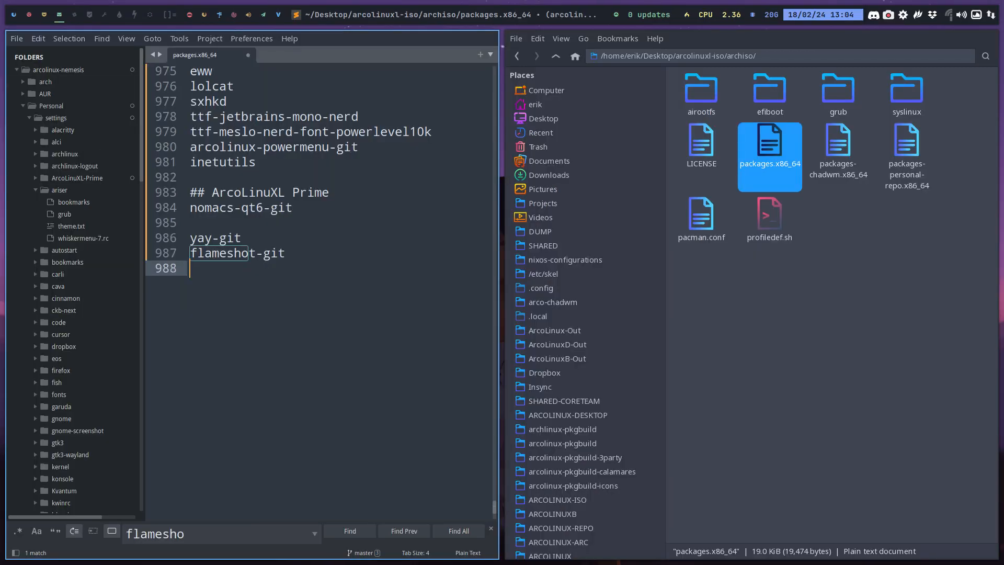
text(code)
Open a terminal on an empty host workspace and list the completions for sudo pacman -S visual
click(76, 19)
key(super+Return)
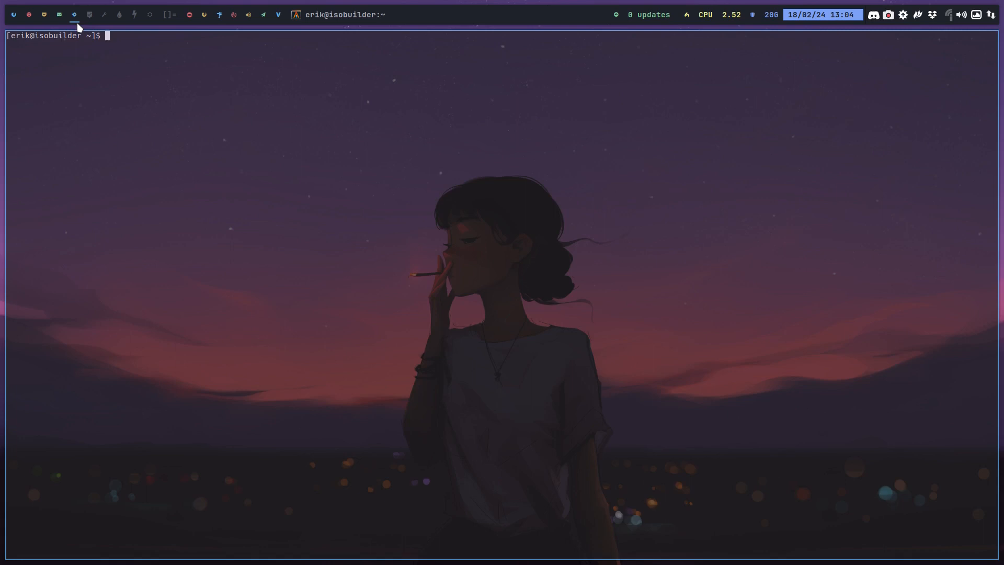
text(sudo pacman -S visual)
key(Tab)
key(Tab)
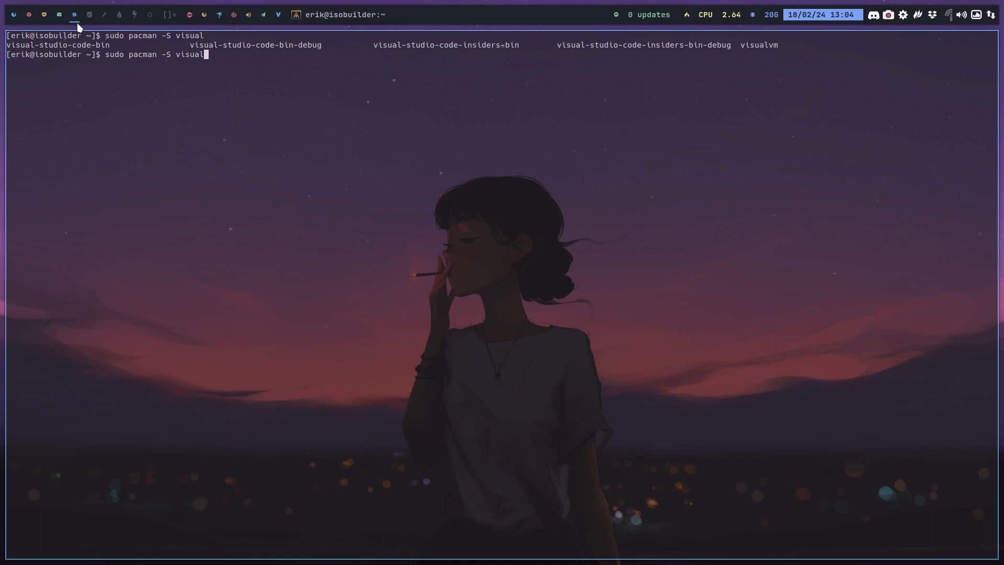
Run sudo pacman -R visual-studio-code-bin and enter the sudo password to reach the removal confirmation
key(BackSpace)
key(BackSpace)
key(BackSpace)
key(BackSpace)
key(BackSpace)
key(BackSpace)
key(BackSpace)
key(BackSpace)
text(R visual)
key(Tab)
key(Return)
key(Return)
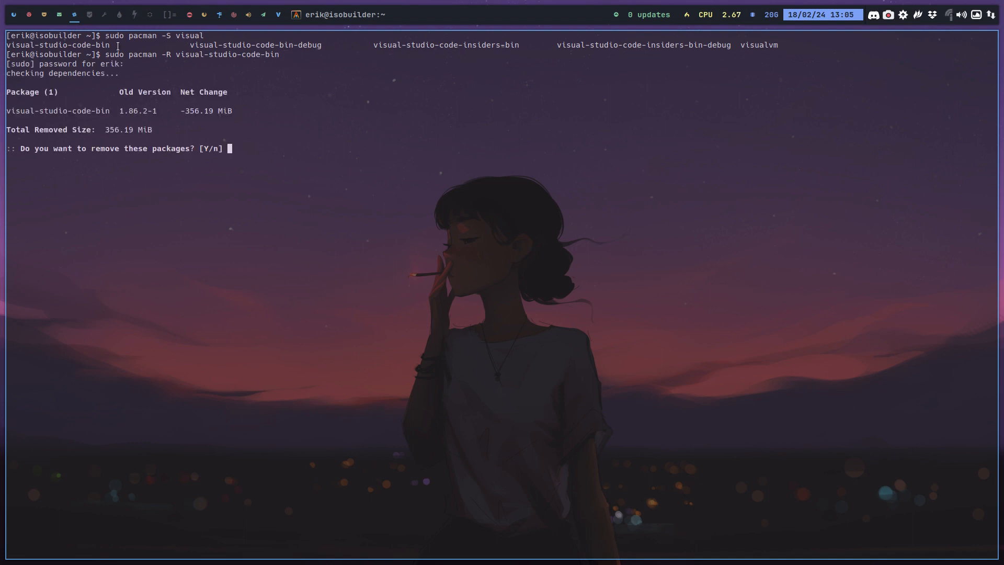
Copy visual-studio-code-bin from the terminal's completion list, replace the code entry in packages.x86_64 with it, and save the file
drag(106, 44, 6, 45)
key(ctrl+c)
click(77, 46)
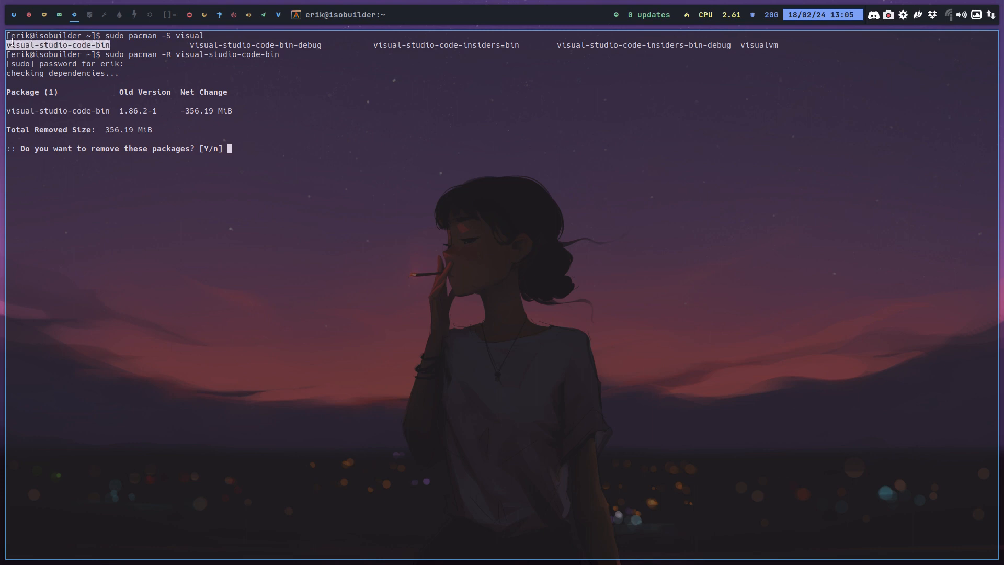
click(61, 15)
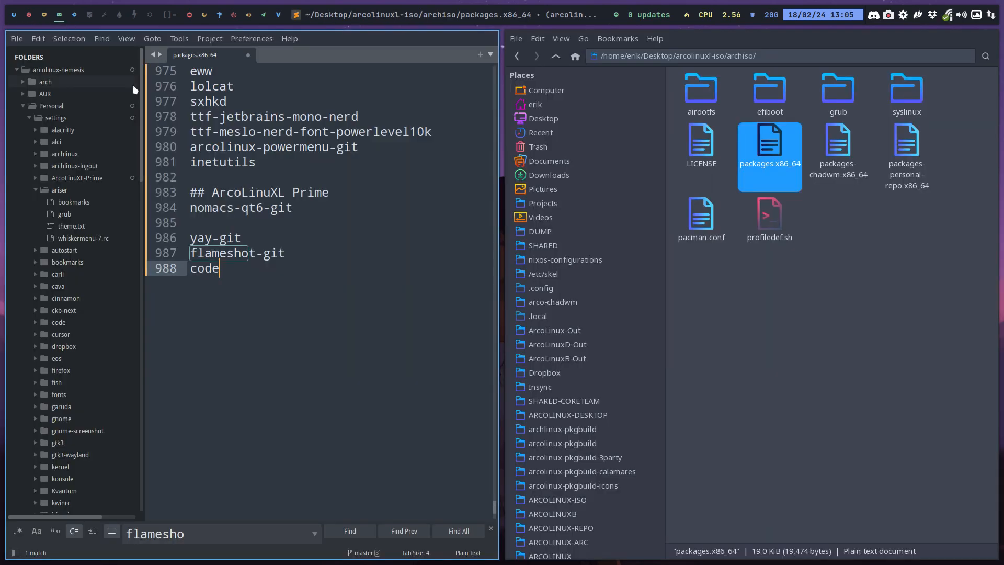
double_click(205, 269)
key(ctrl+v)
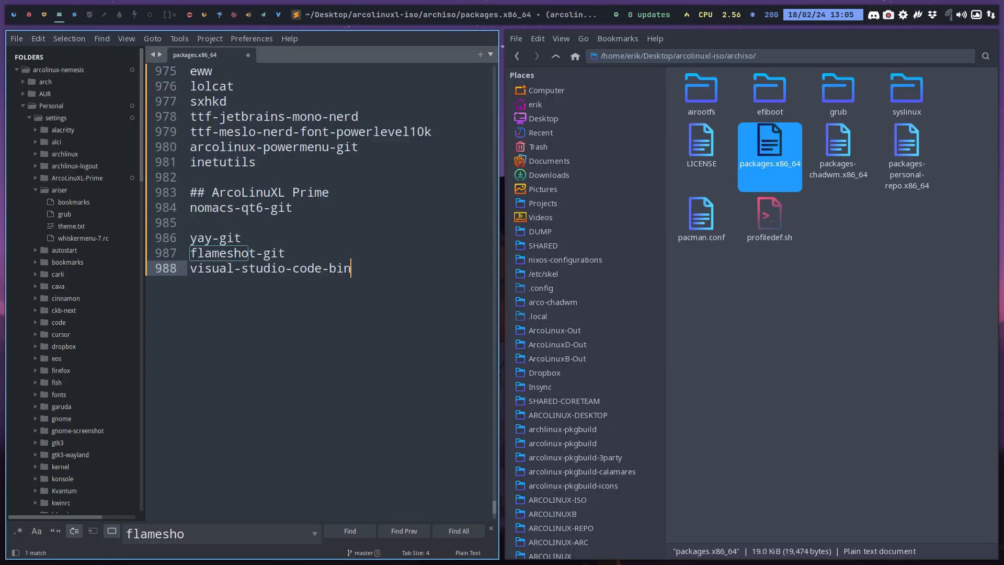
key(ctrl+s)
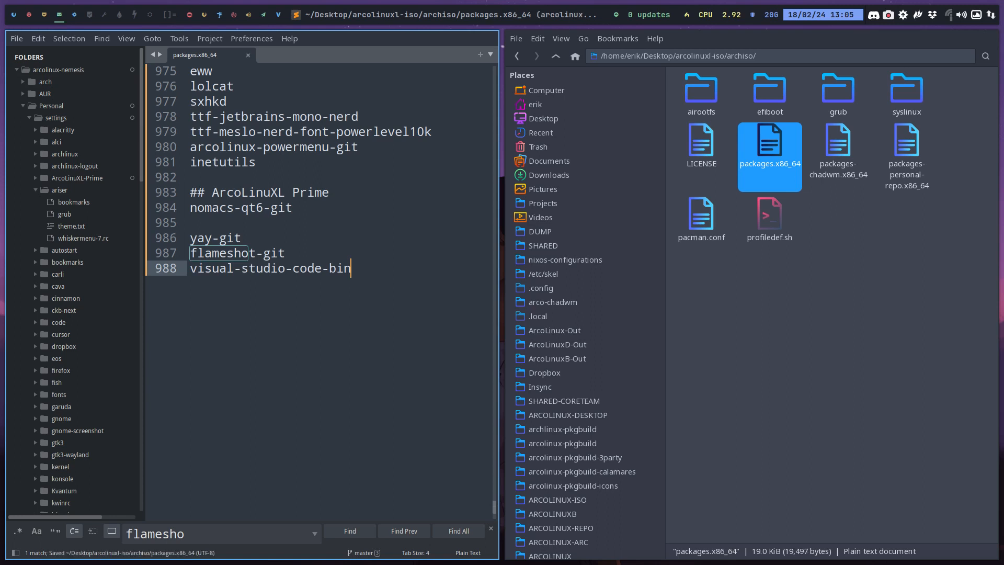
Add the entry gitfiend on a new line below visual-studio-code-bin in packages.x86_64
mouse_move(24, 6)
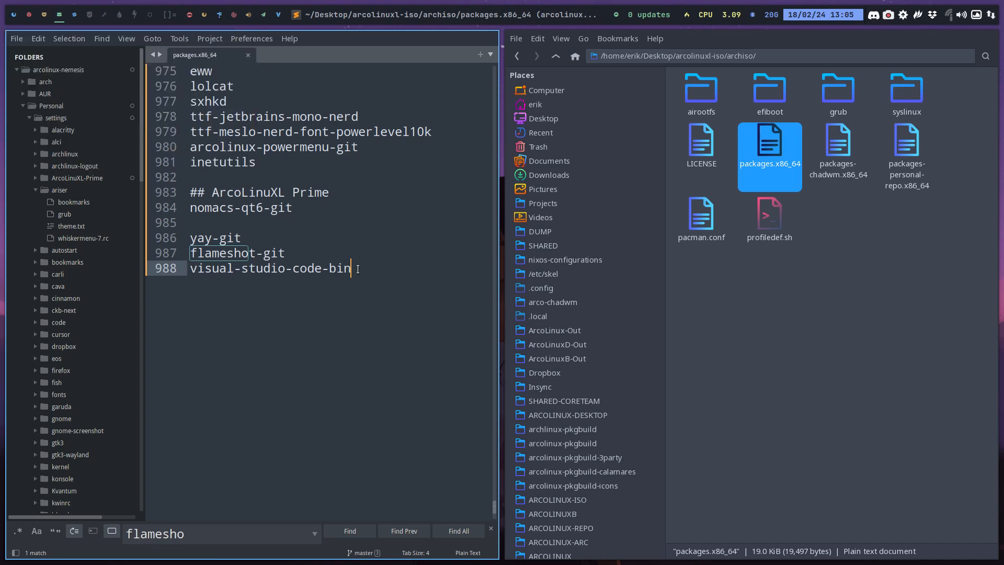
key(Return)
text(gitfiend)
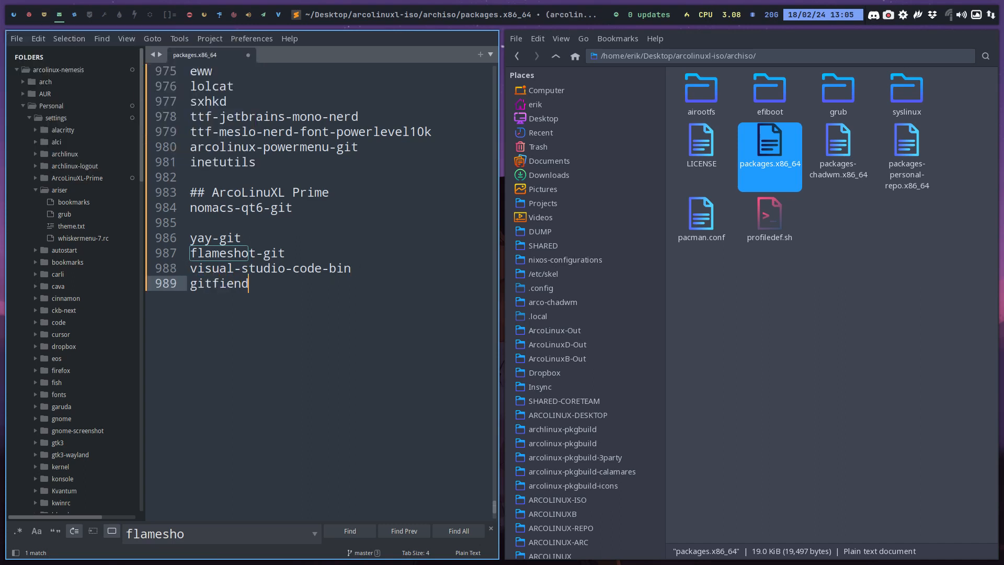
Abort the pending visual-studio-code-bin removal, check the package name with sudo pacman -R gitfiend, and close the terminal
click(74, 14)
key(ctrl+c)
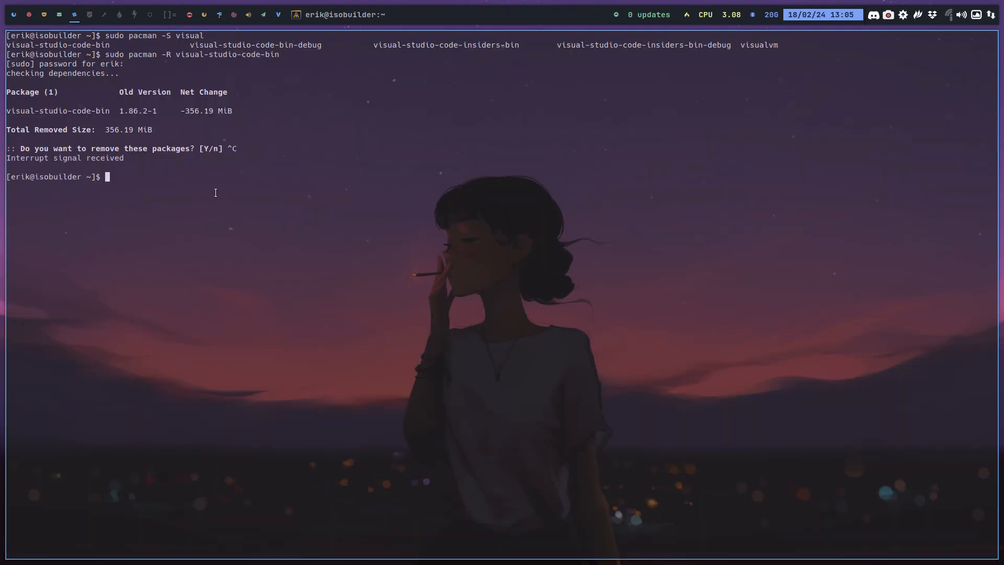
text(ssudo)
key(BackSpace)
key(BackSpace)
key(BackSpace)
key(BackSpace)
key(BackSpace)
key(BackSpace)
text(sudo pacman -R gitfiend)
key(super+q)
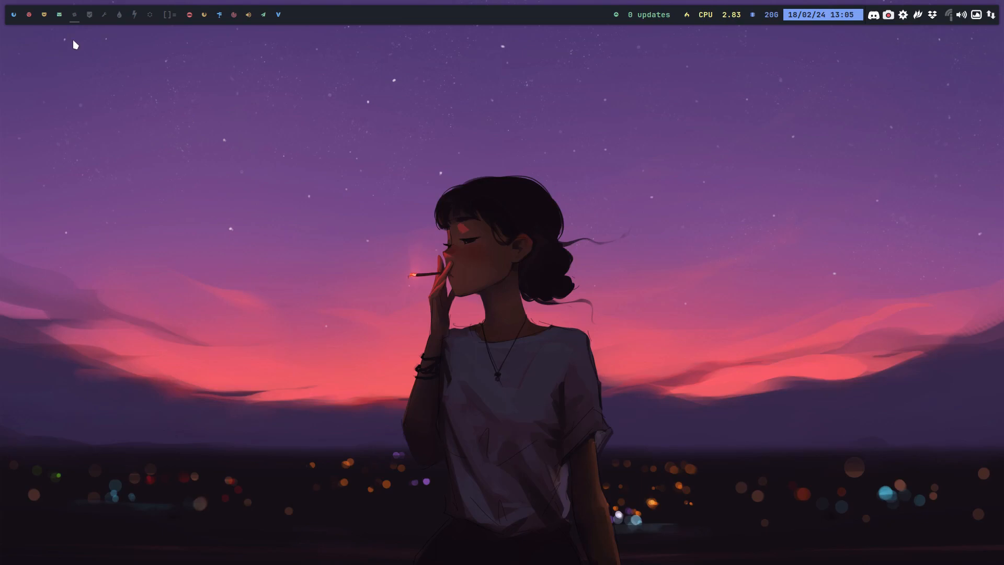
Check the Development, Accessories, Graphics, Internet and Multimedia applications in the full-screen Prime machine's menu, and return to the windowed view
key(super+3)
key(Control_R+f)
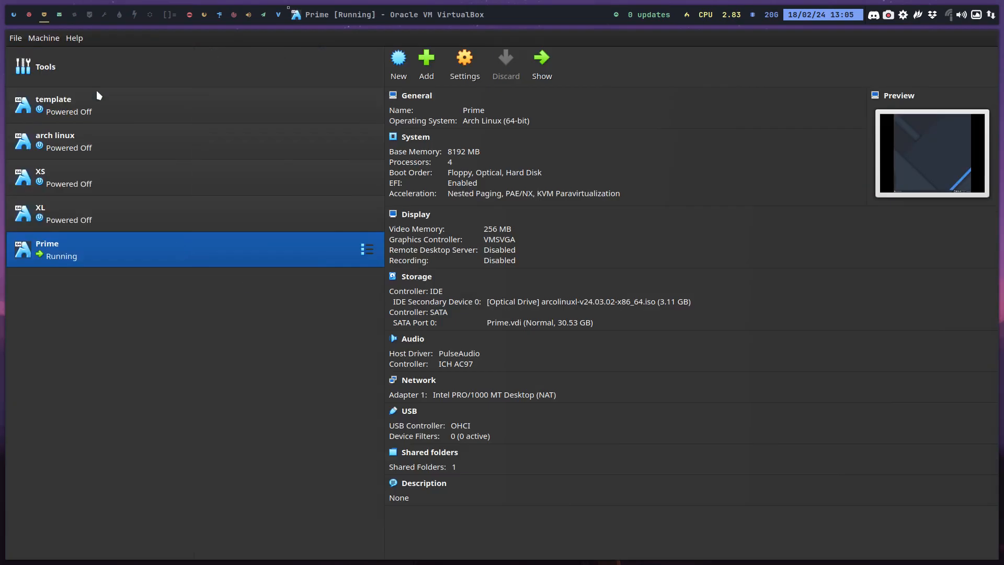
click(9, 558)
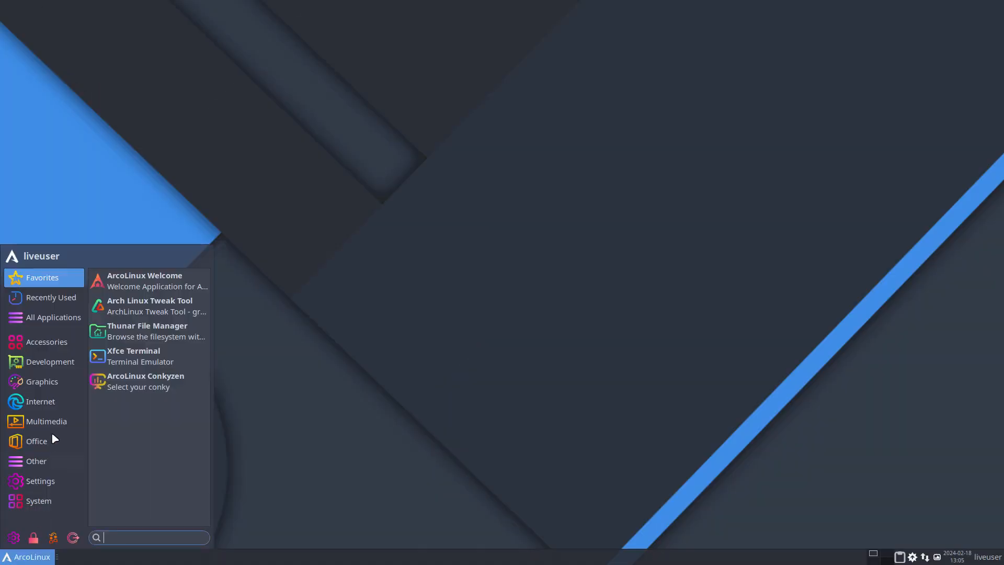
click(51, 361)
click(46, 342)
click(58, 386)
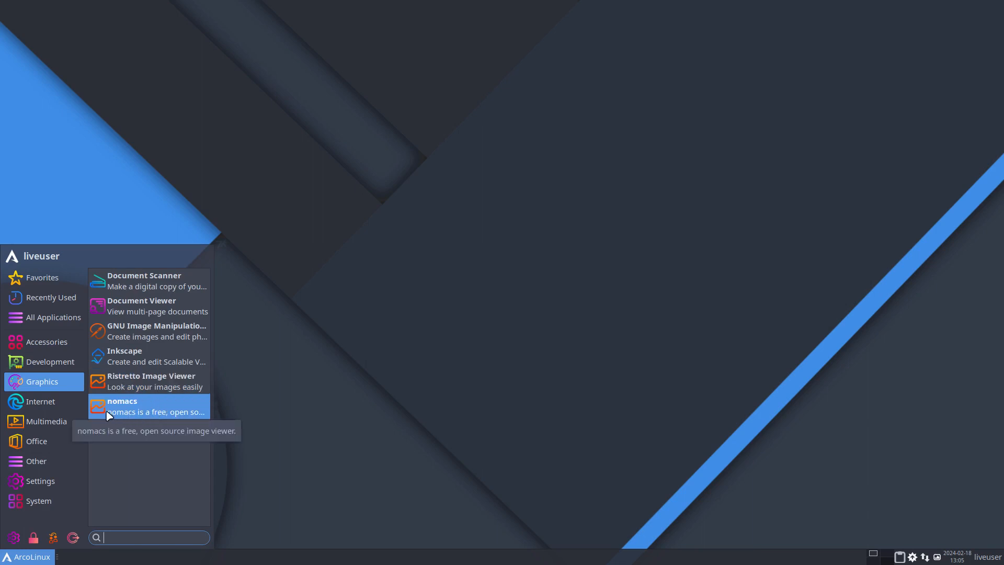
click(56, 408)
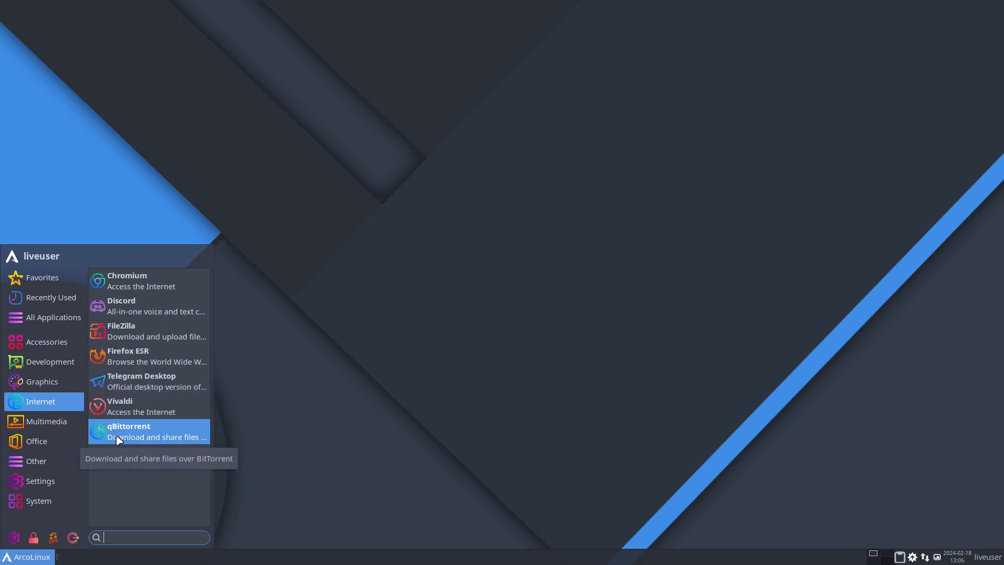
click(49, 425)
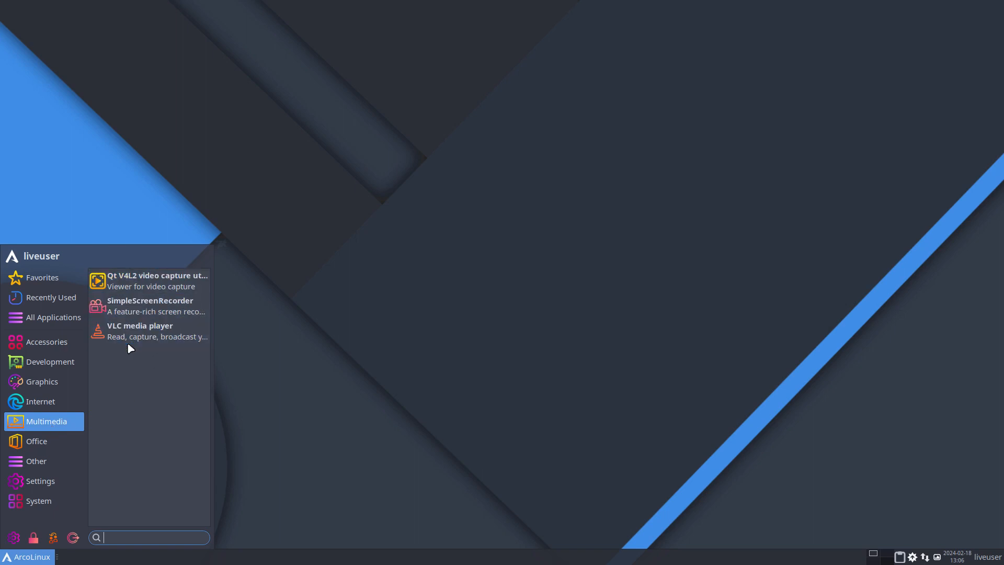
click(274, 442)
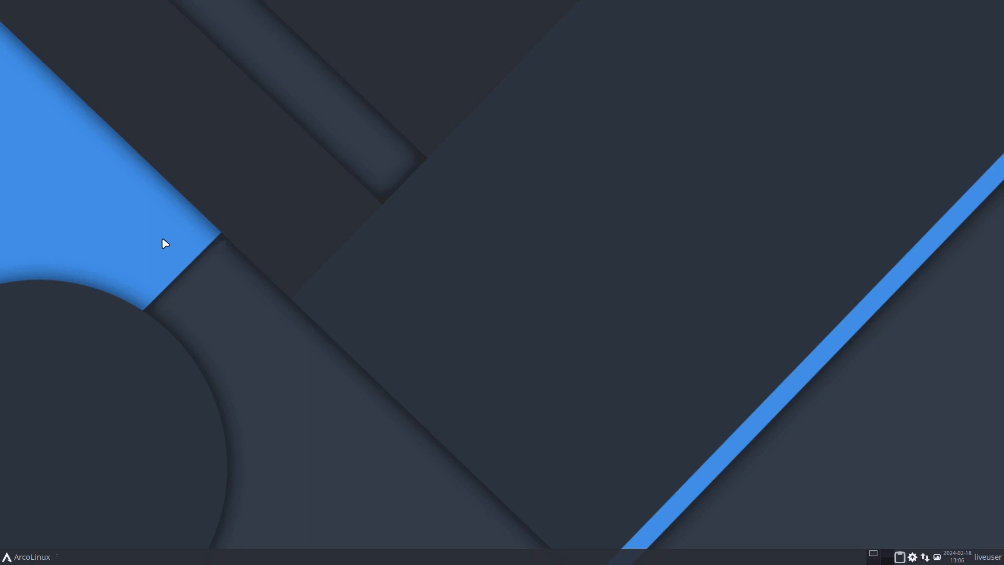
key(Control_R+f)
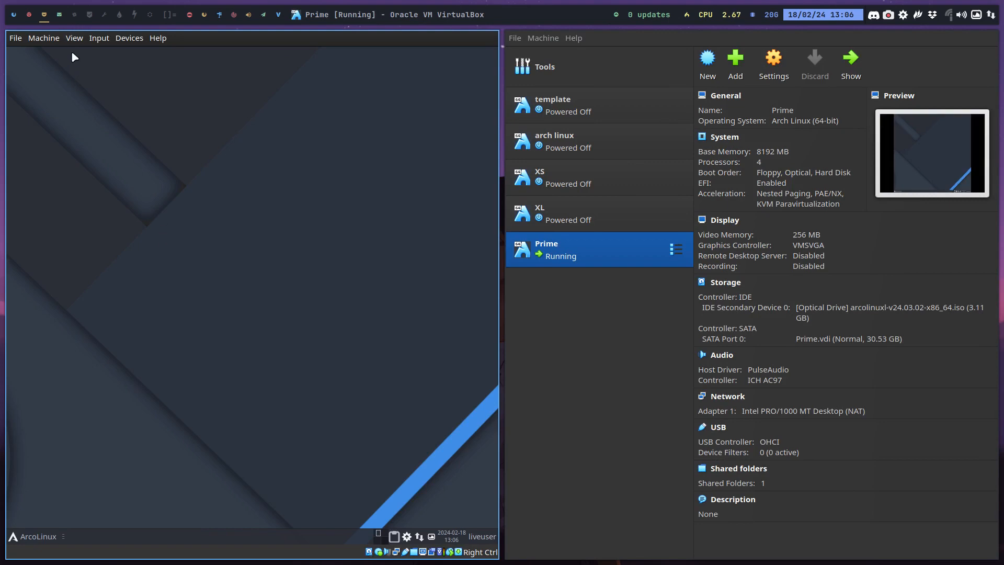
Open a terminal on the empty host workspace and list the package completions for sudo pacman -S obs
click(61, 19)
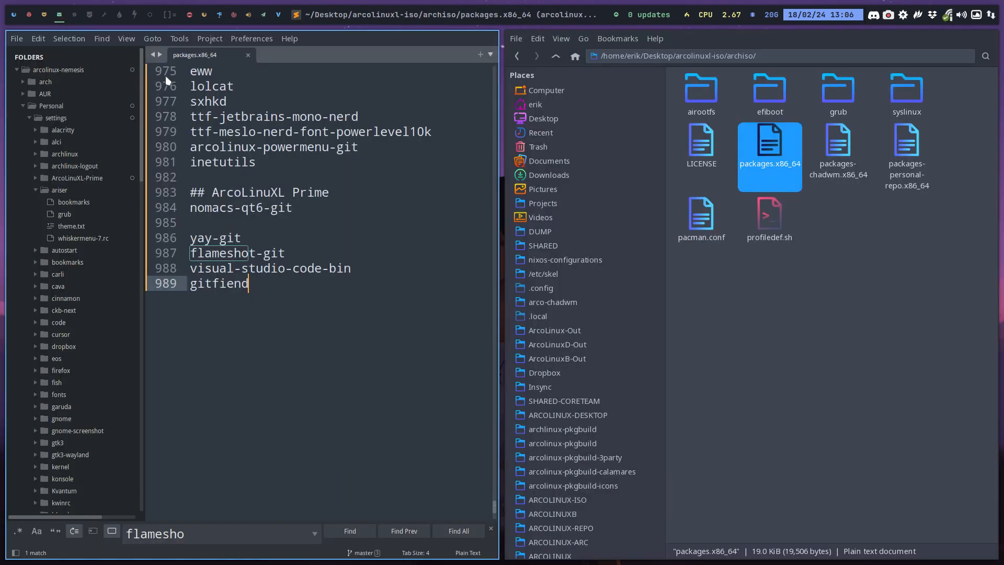
click(79, 16)
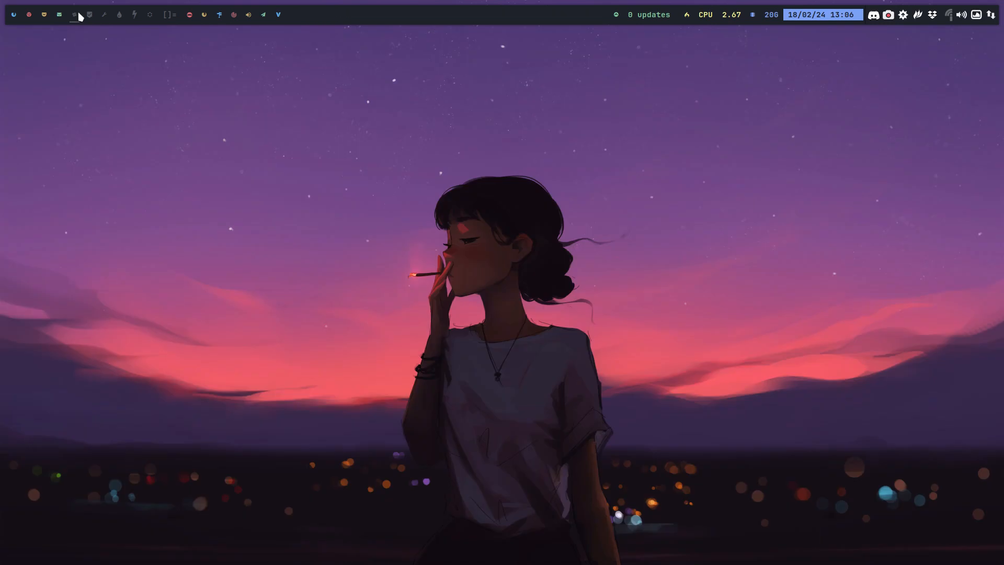
key(super+Return)
text(sudo pacman )
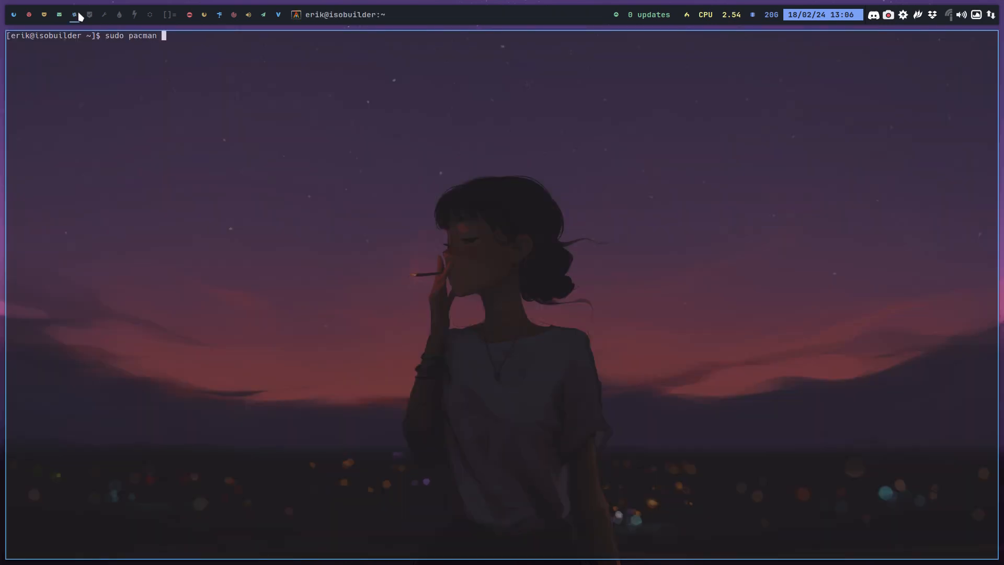
text(-S obs)
key(Tab)
key(Tab)
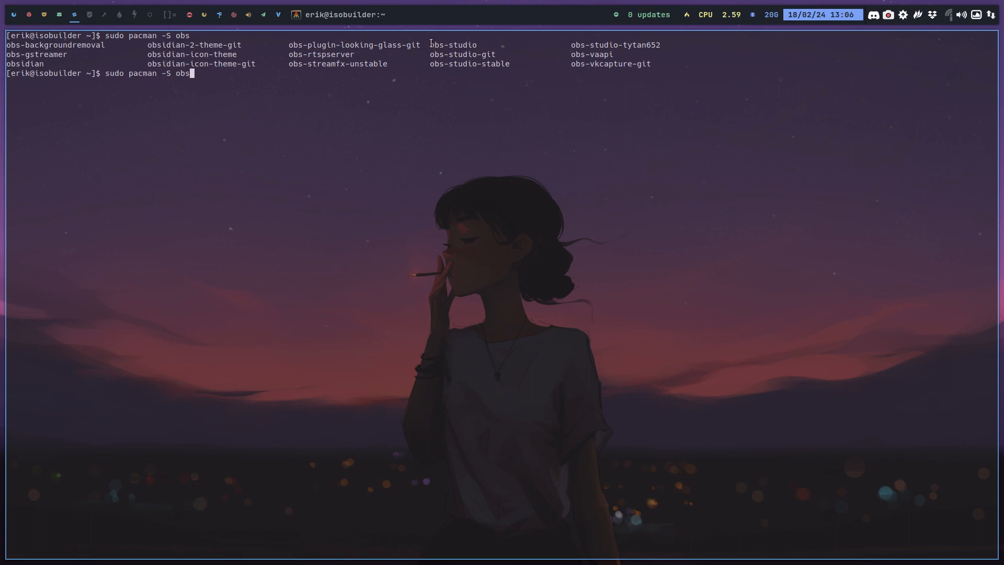
Copy obs-studio from the completion list and paste it on a new line below gitfiend in packages.x86_64
mouse_move(430, 44)
mouse_down()
mouse_move(472, 46)
mouse_move(489, 74)
mouse_move(464, 45)
mouse_move(430, 45)
mouse_up()
click(473, 50)
click(62, 15)
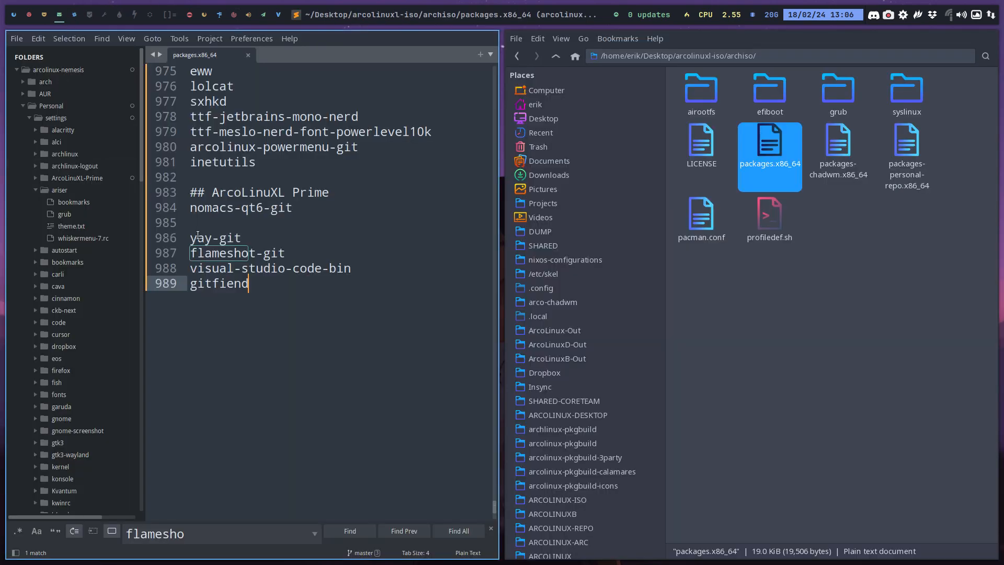
key(Return)
key(ctrl+v)
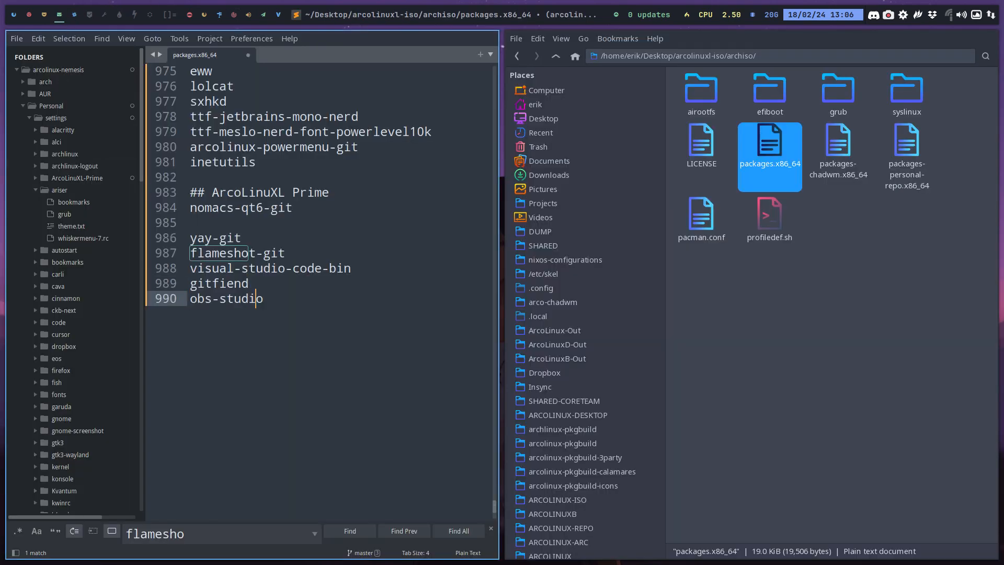
Comment out the obs-studio entry with # and save packages.x86_64
key(Left)
key(Left)
key(Left)
key(Left)
key(Left)
key(Left)
key(Left)
key(Left)
key(Left)
text(#)
key(ctrl+s)
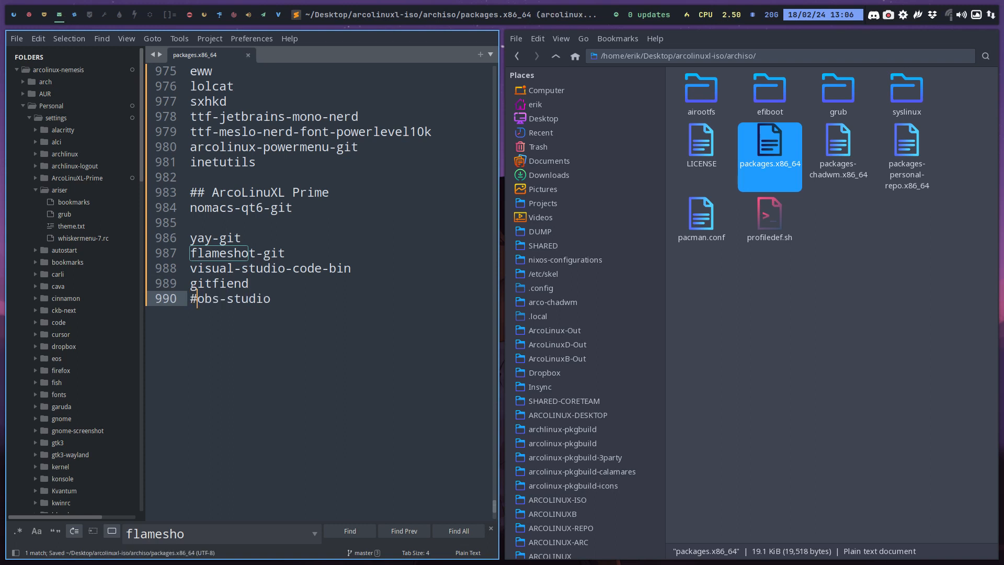
Show the Prime machine in full screen and check its menu's Graphics, Internet, Multimedia, Office and Other applications
mouse_move(42, 19)
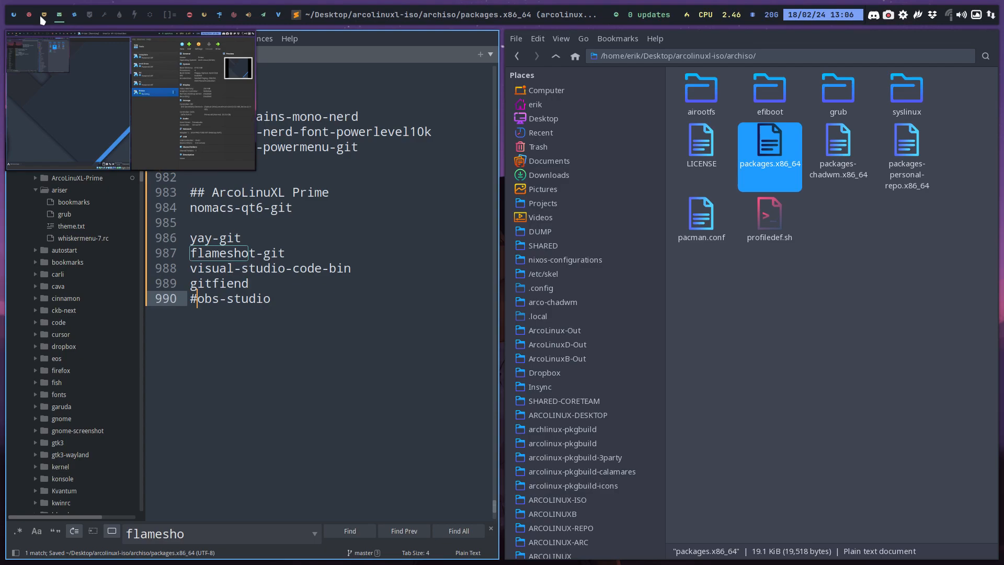
click(62, 50)
key(ctrl+f)
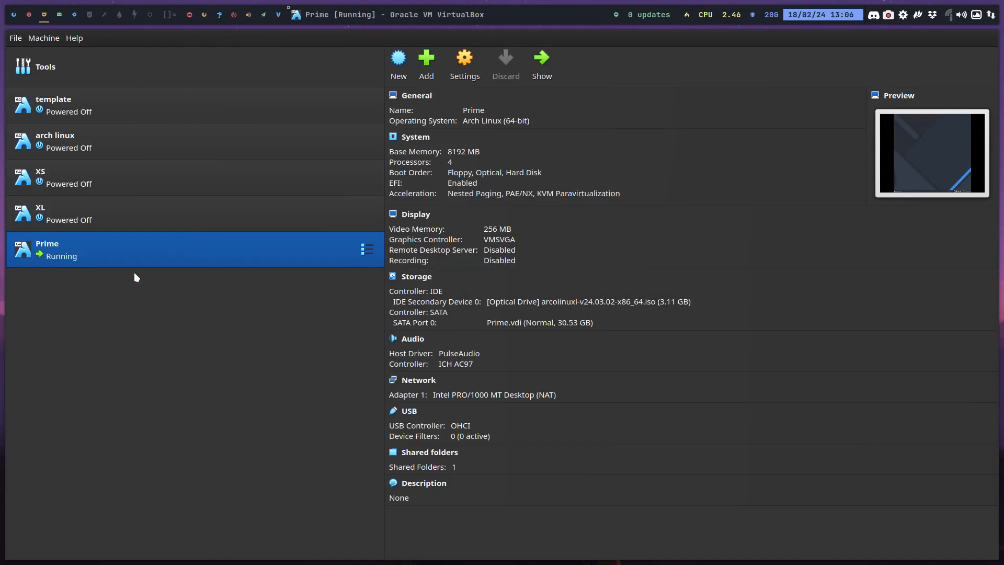
click(16, 556)
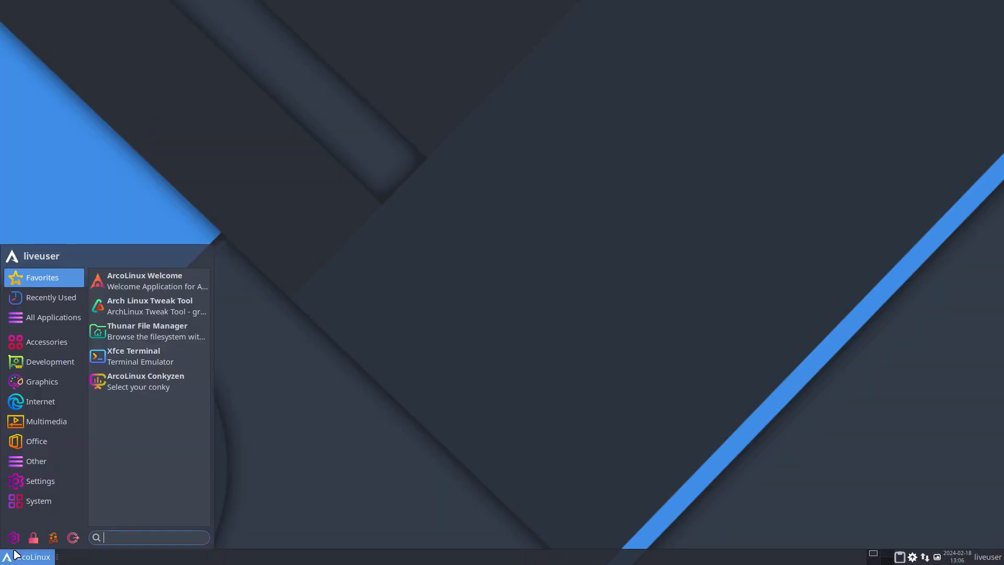
click(43, 380)
click(45, 401)
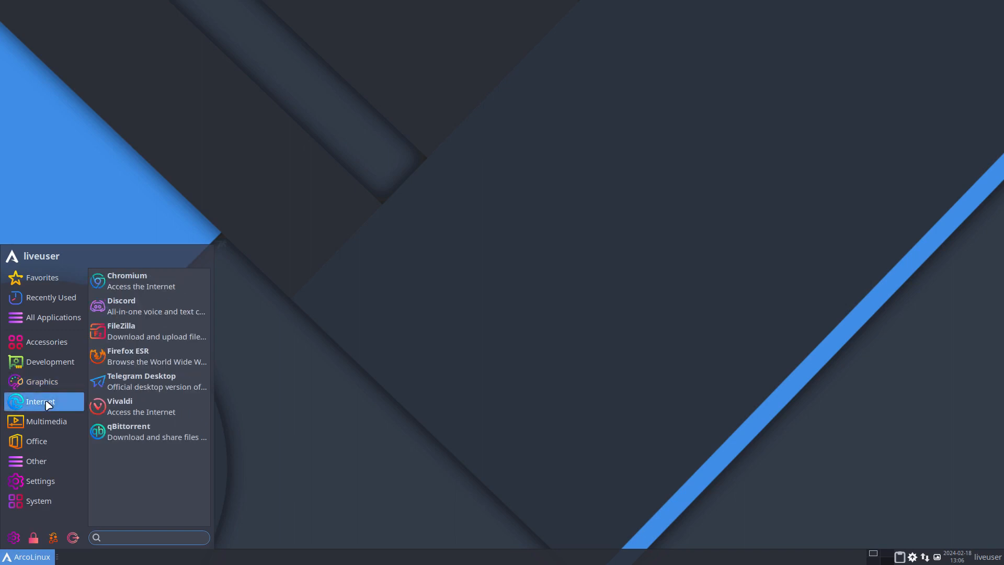
click(44, 421)
click(45, 441)
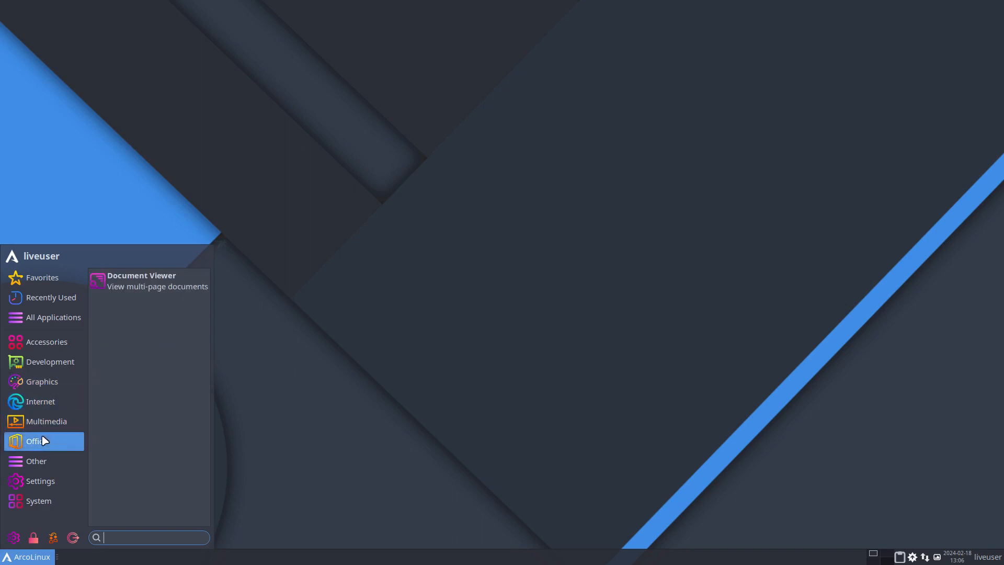
click(56, 461)
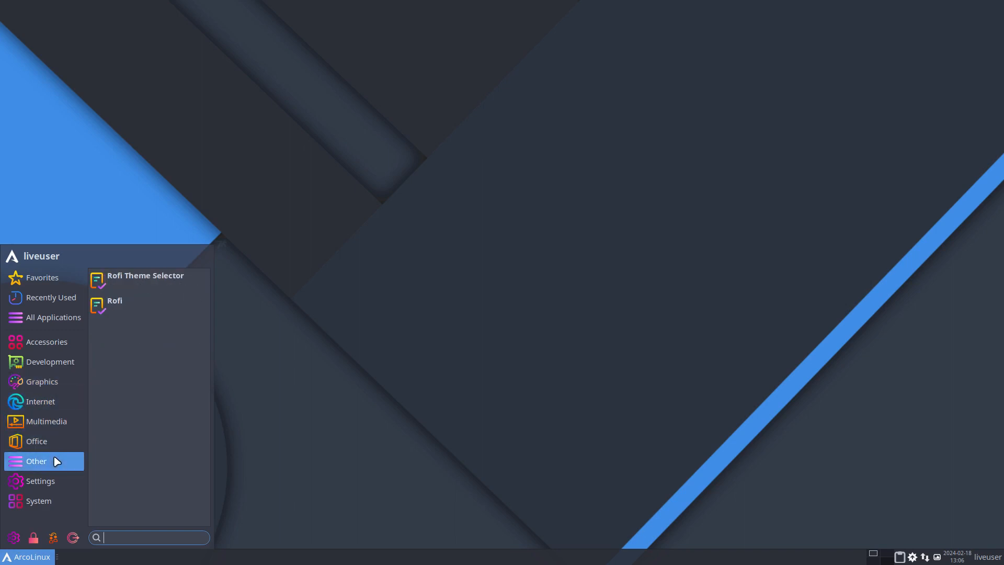
Look through the Settings applications in the Prime machine's menu, restore the windowed view and go back to packages.x86_64 on the host
click(57, 479)
scroll(130, 476, down, 1)
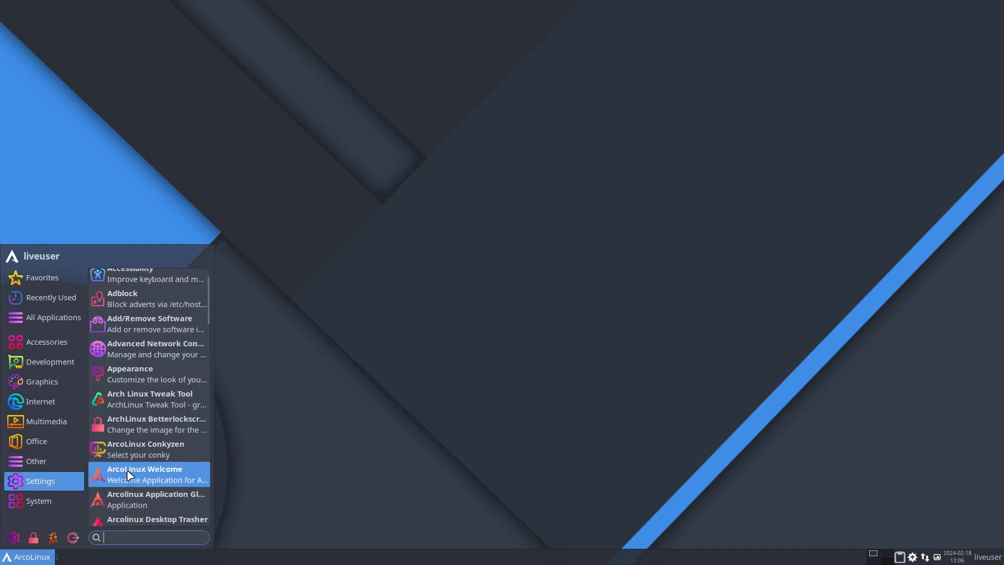
scroll(130, 475, down, 6)
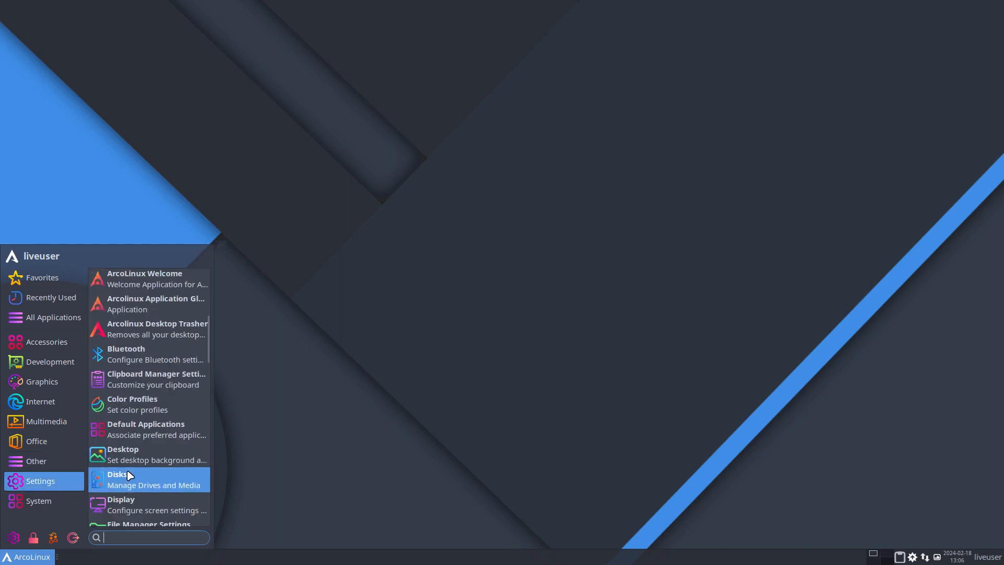
scroll(130, 475, down, 1)
scroll(130, 475, down, 7)
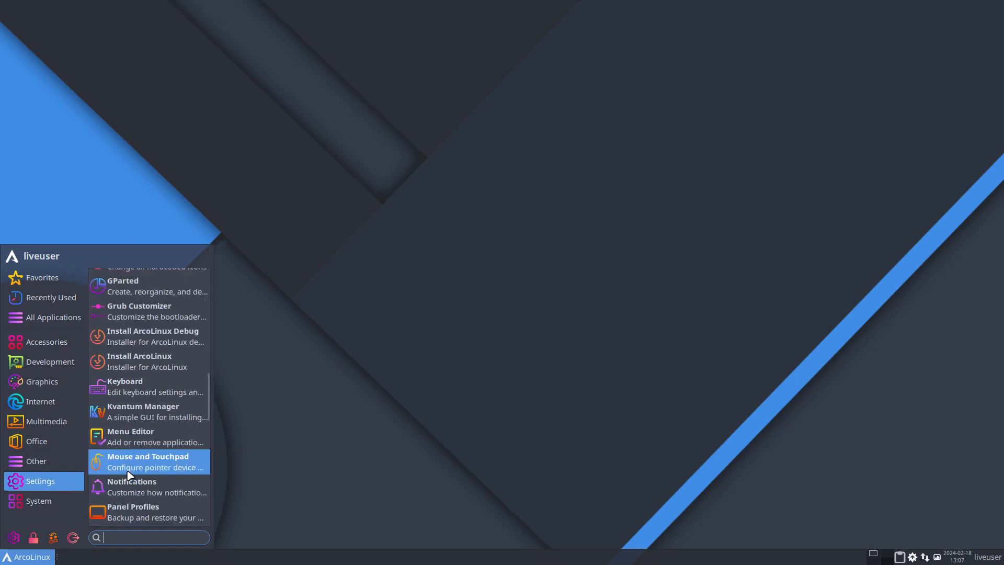
scroll(129, 474, up, 3)
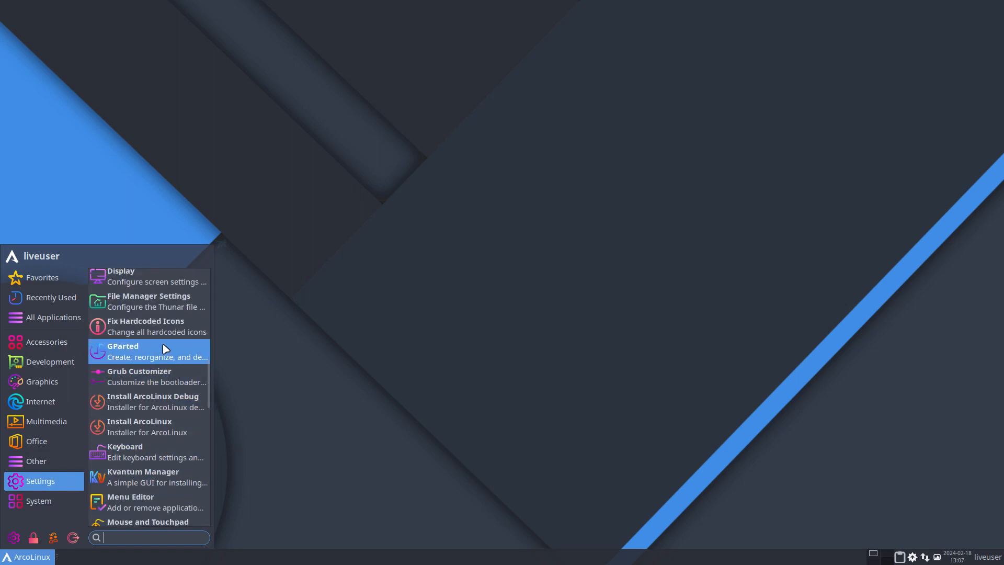
click(298, 345)
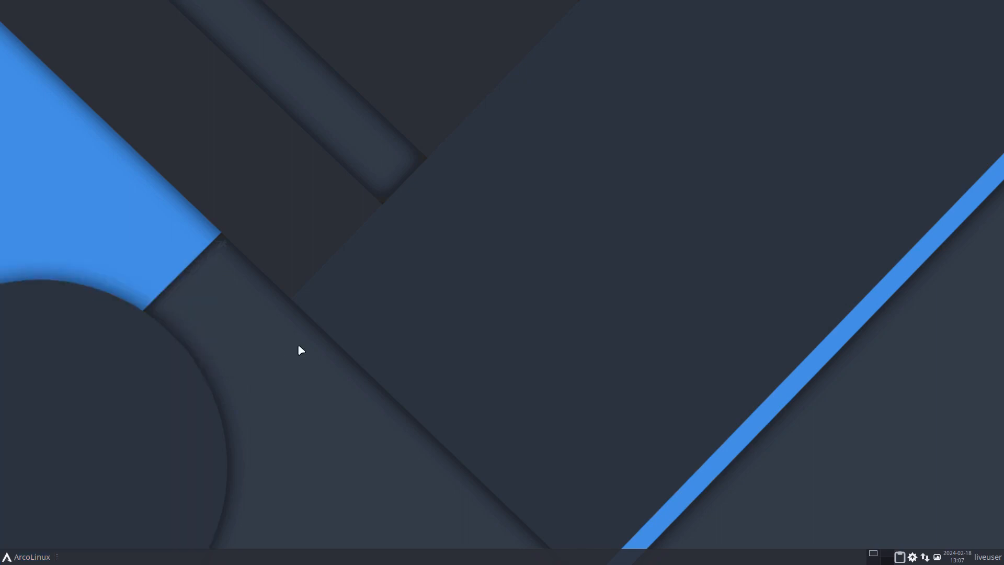
key(ctrl+f)
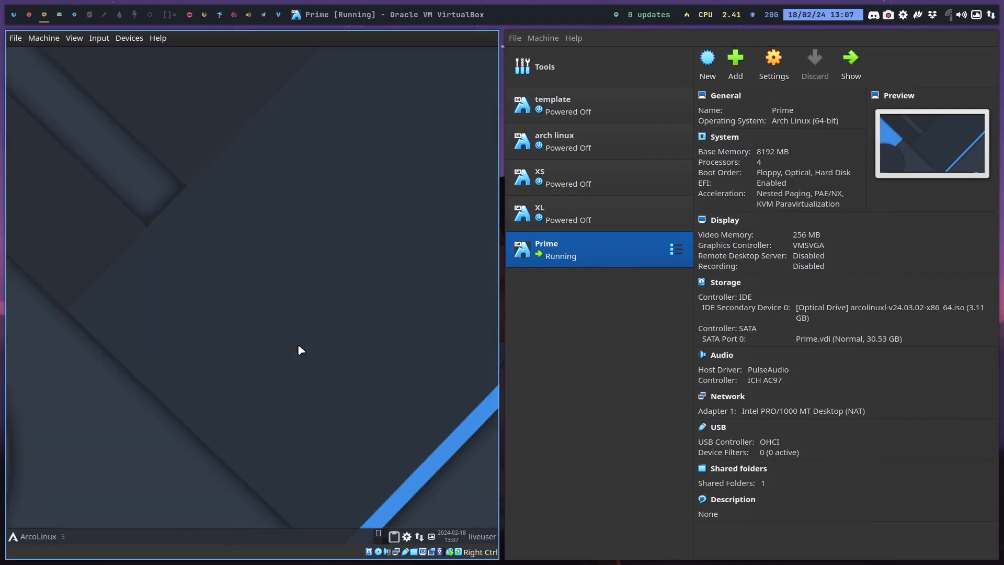
click(59, 14)
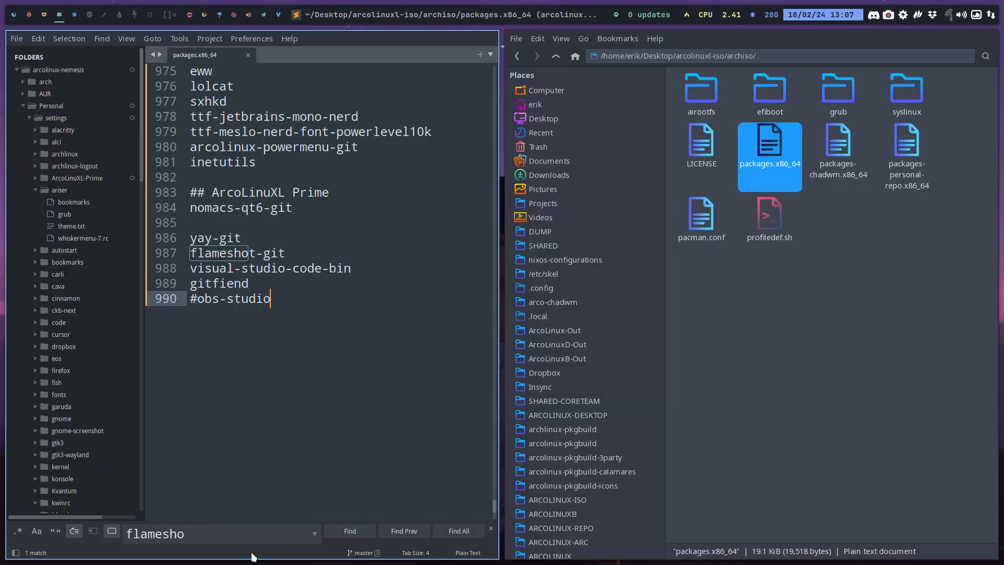
Find gparted in packages.x86_64, switch to the Prime machine and run depends gparted in a terminal there
drag(227, 535, 121, 535)
text(gparte)
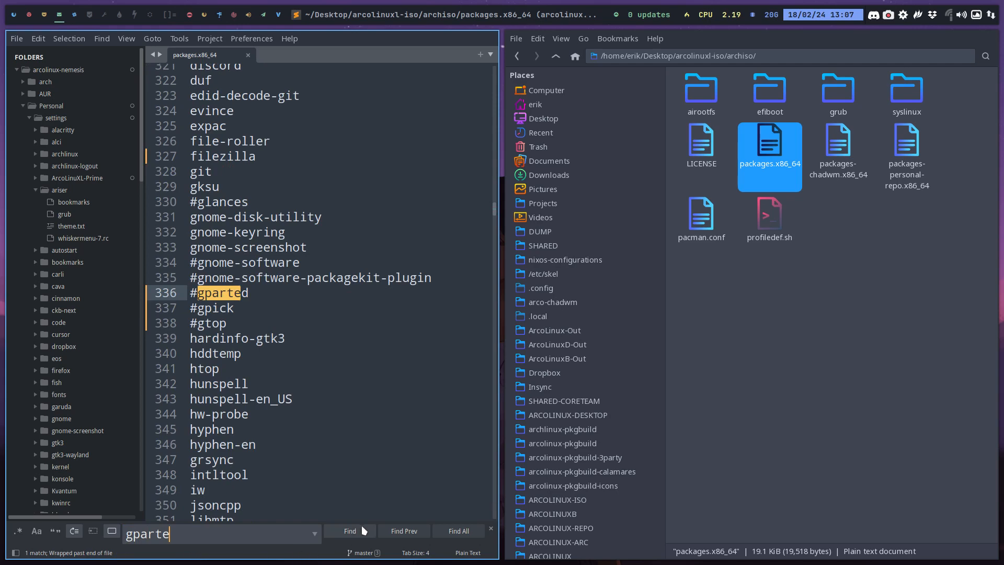
click(45, 16)
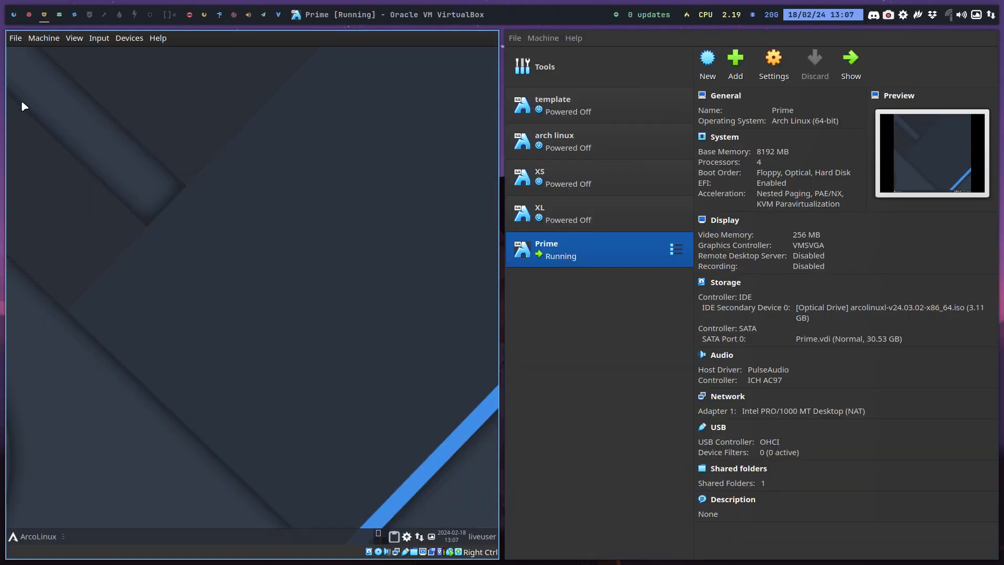
key(ctrl+alt+t)
text(depends)
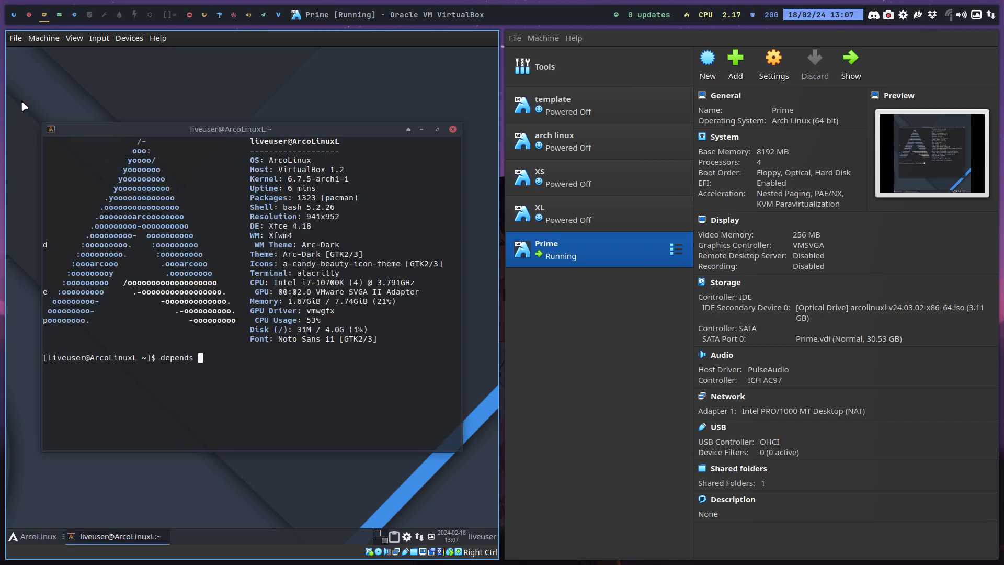
text( gparted)
key(Return)
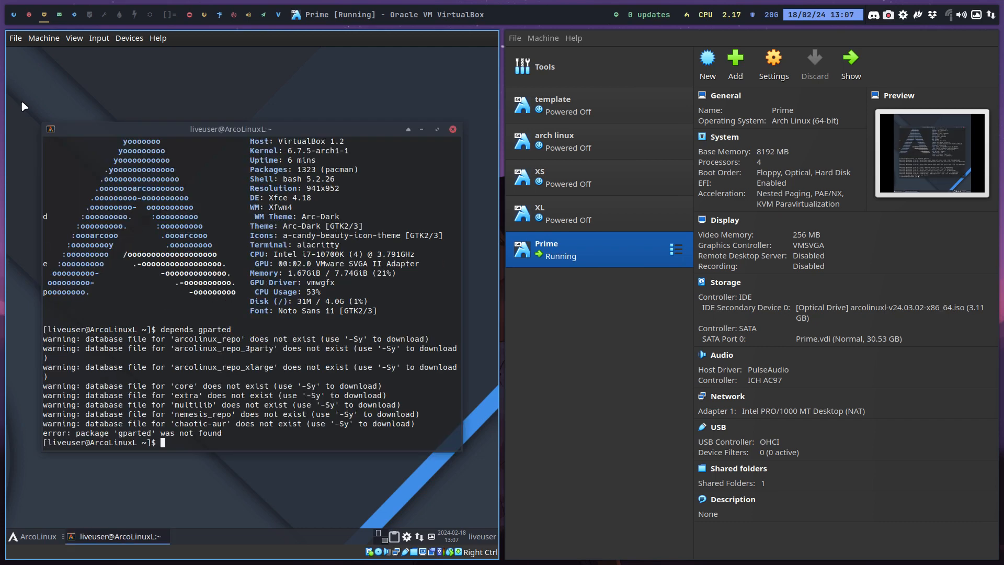
Synchronise the Prime machine's package databases with sudo pacman -Sy
text(sudo pacman -Sy)
key(Return)
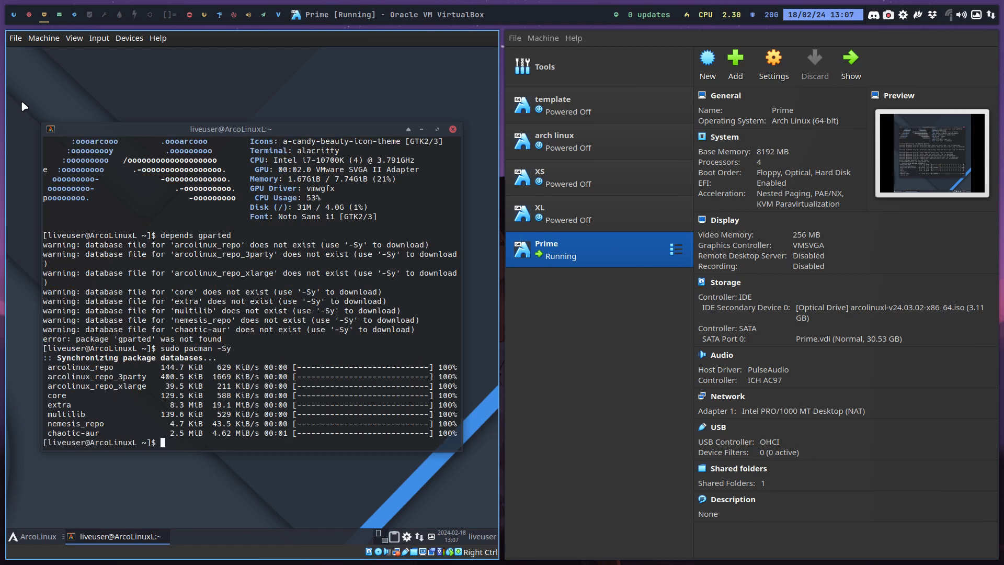
Run depends gparted again to check what requires the package, and close the terminal
text(depends gparted)
key(Return)
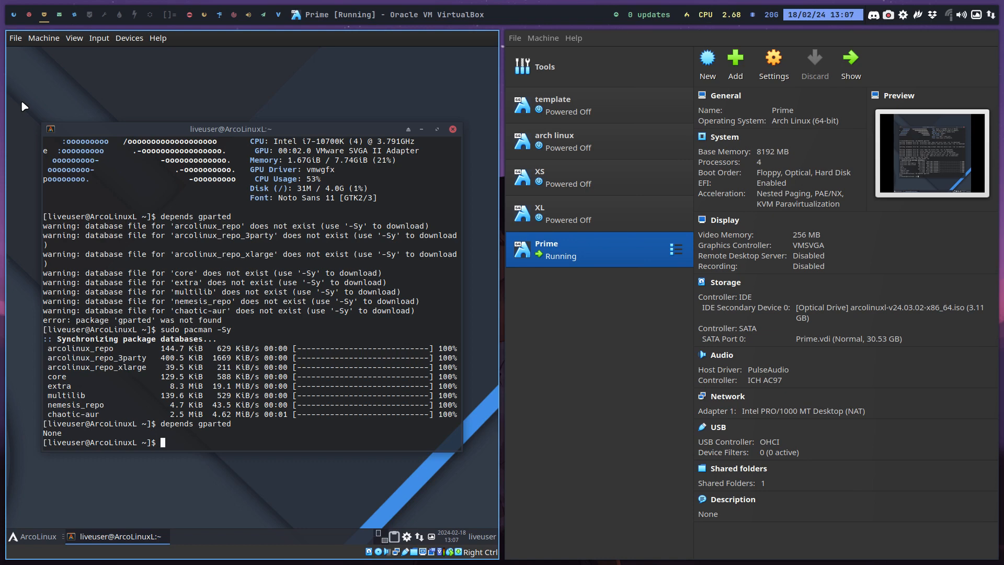
key(super+q)
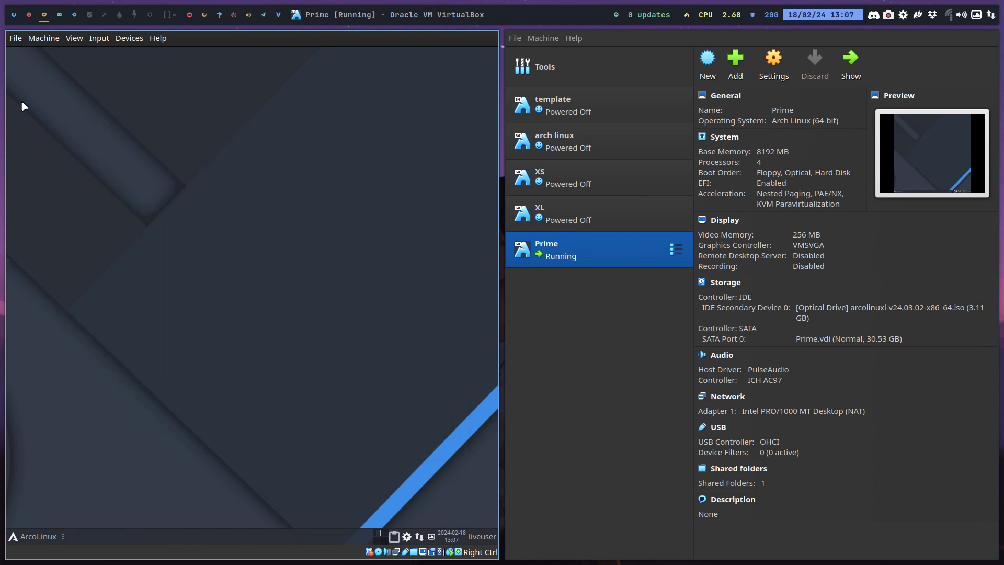
Show the Prime machine in full screen and look through the Office and Settings applications in its menu
key(Control_R+f)
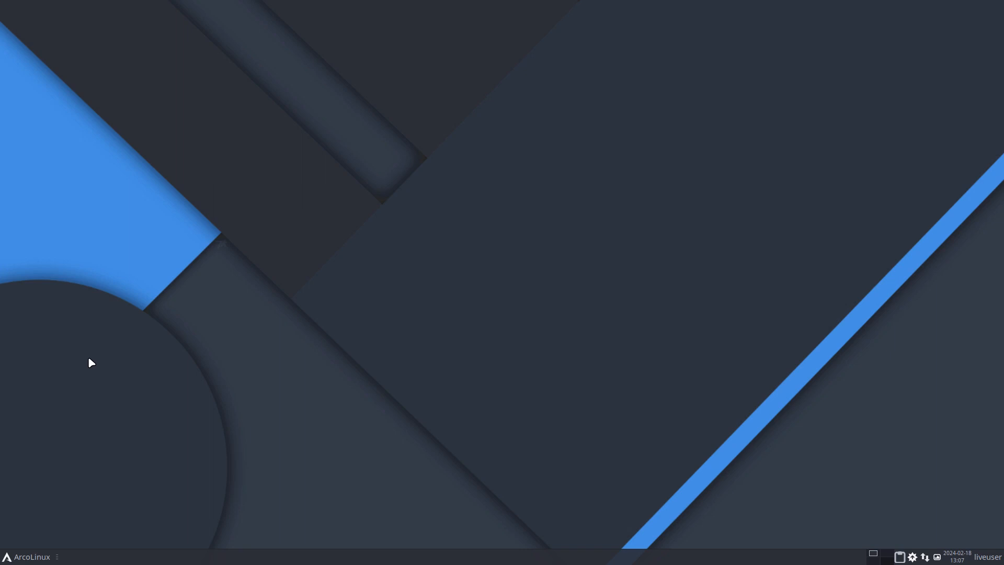
click(36, 562)
click(37, 447)
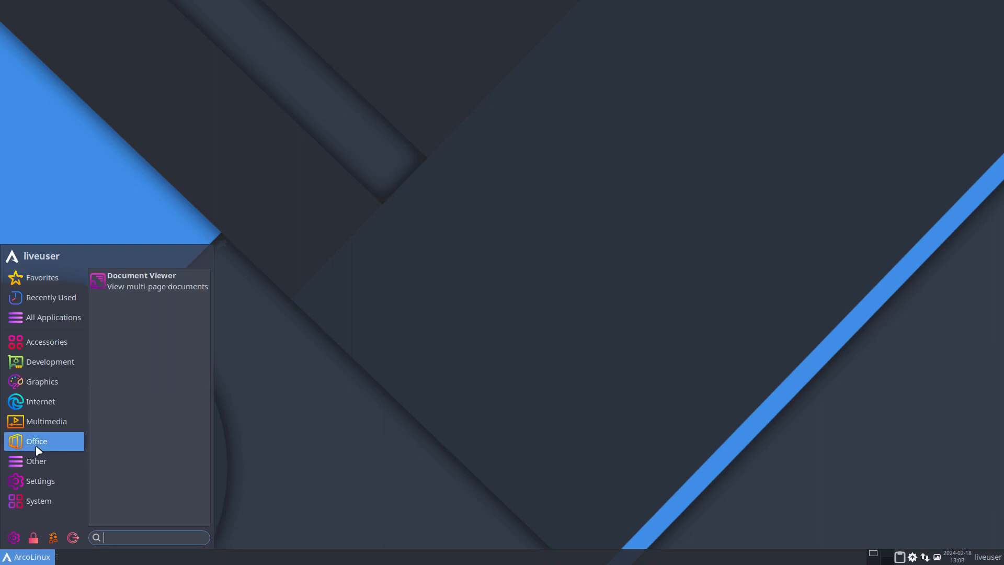
mouse_move(49, 482)
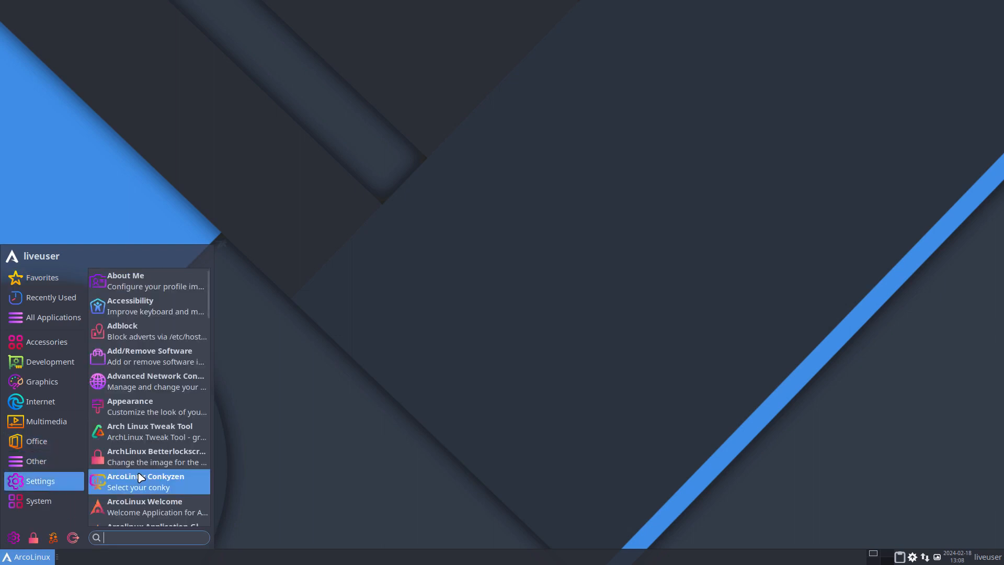
scroll(141, 476, down, 13)
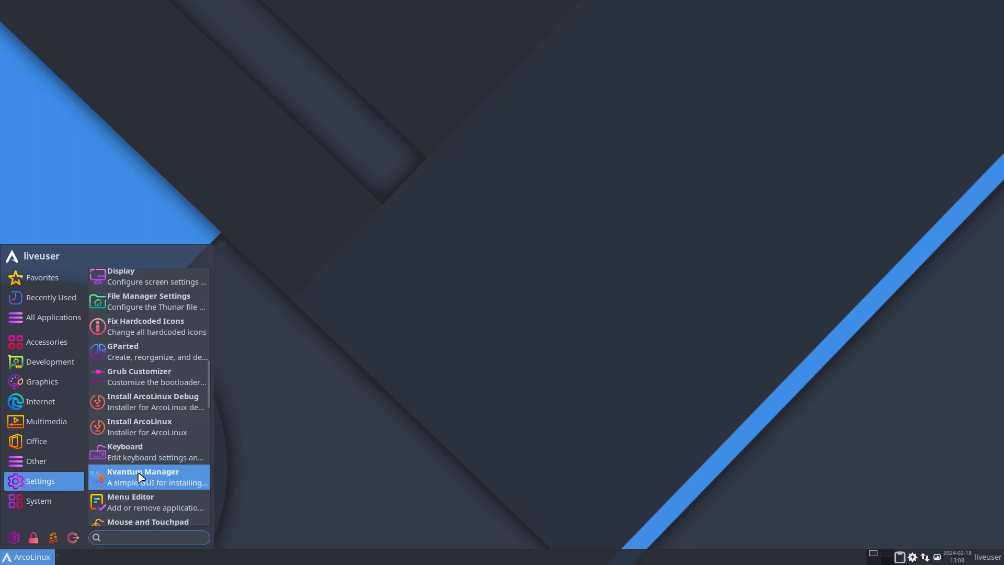
scroll(141, 476, down, 4)
scroll(141, 477, down, 6)
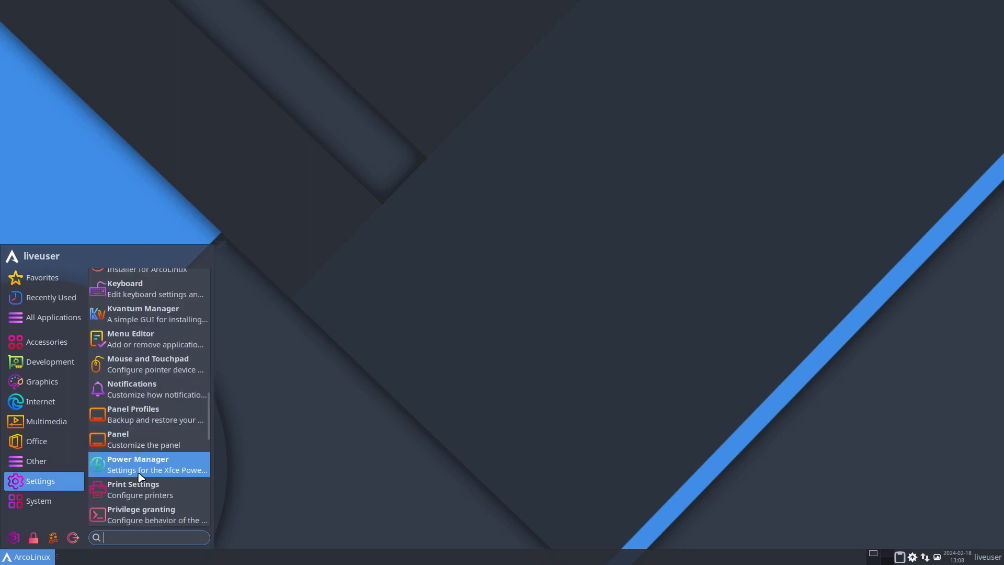
scroll(141, 476, down, 12)
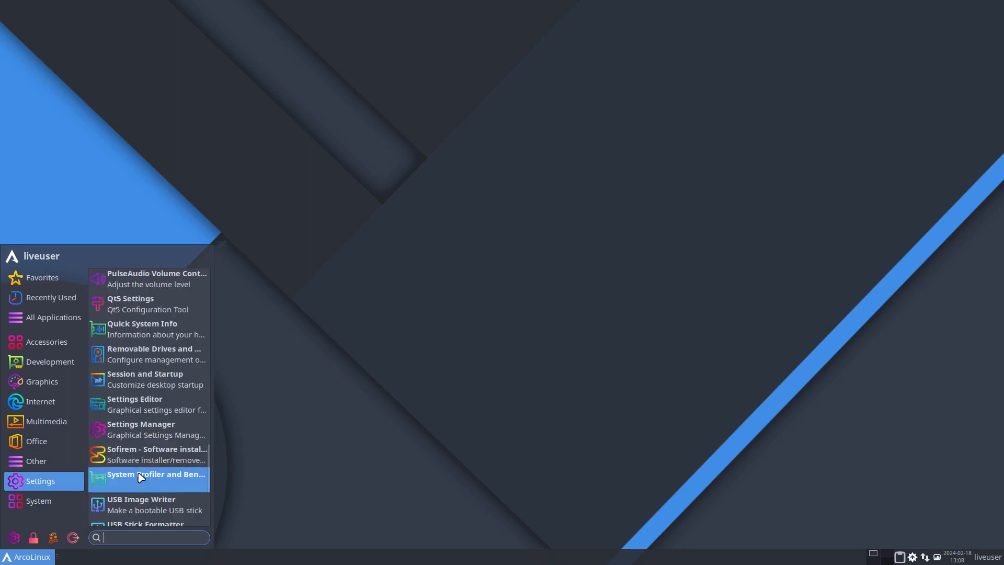
scroll(141, 477, down, 2)
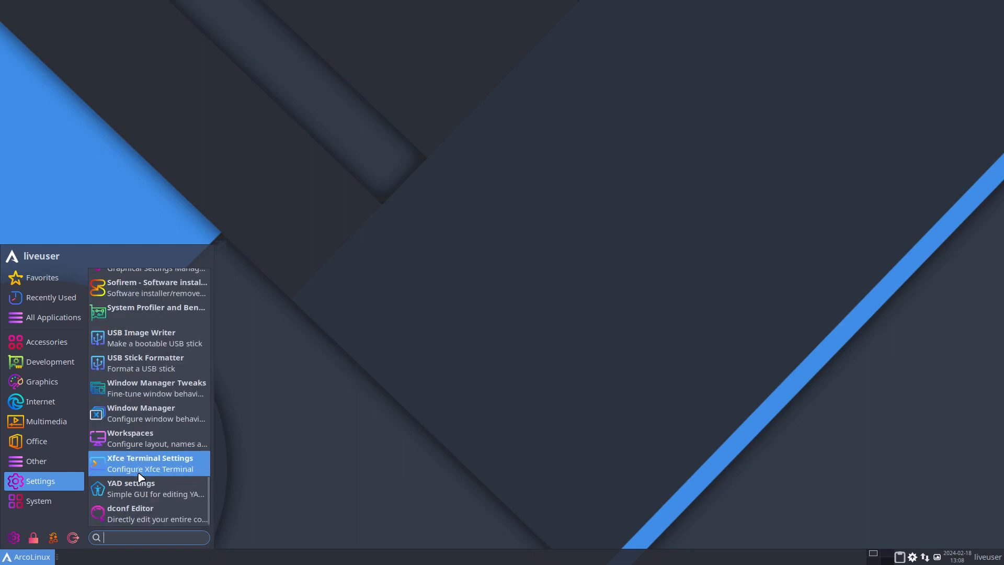
Look through the System applications in the Prime machine's menu
click(52, 501)
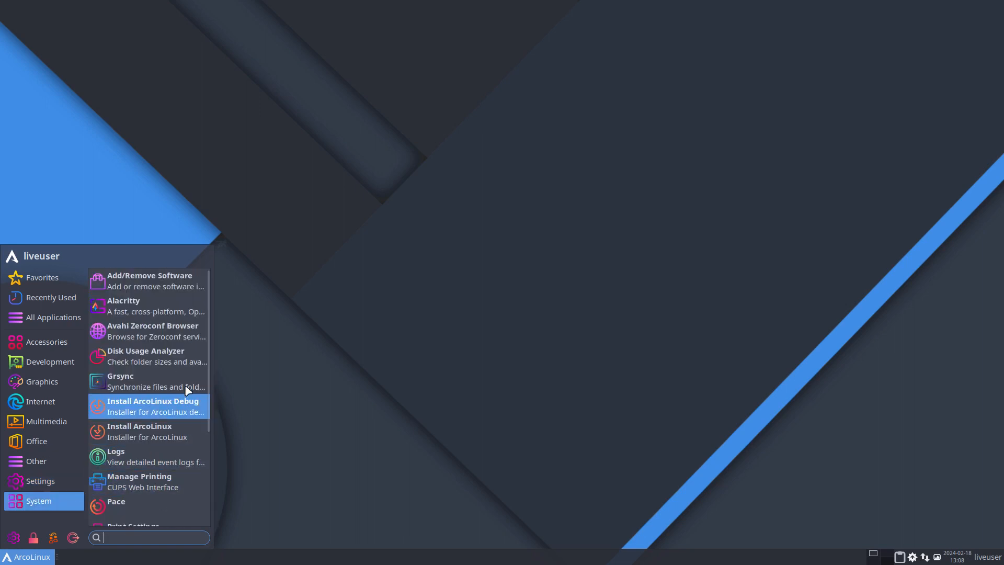
scroll(189, 390, down, 3)
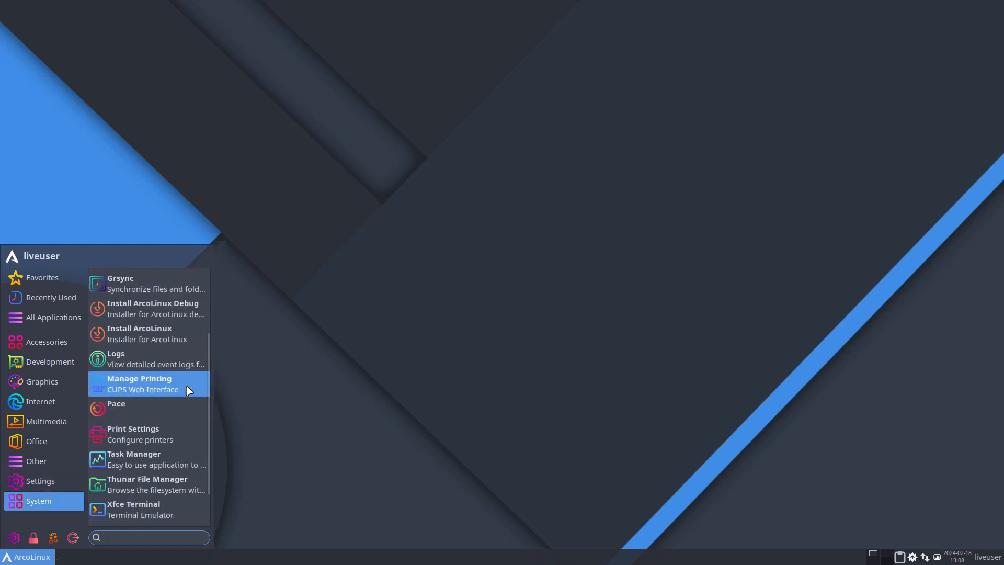
scroll(189, 391, down, 2)
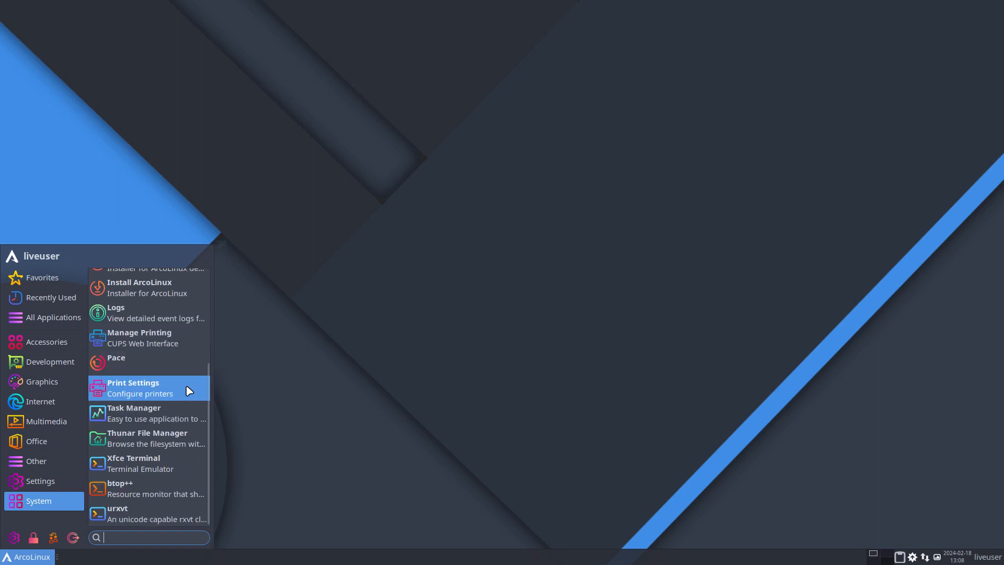
Open the Appearance icon themes from the Prime machine's settings manager and apply Flat-Remix-Black-Light-darkPanel
click(14, 539)
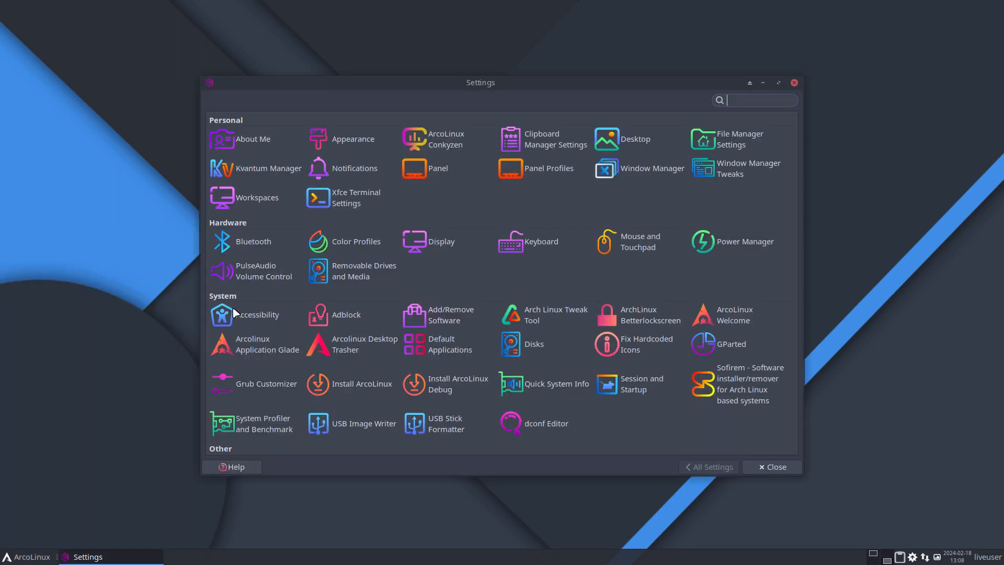
click(358, 147)
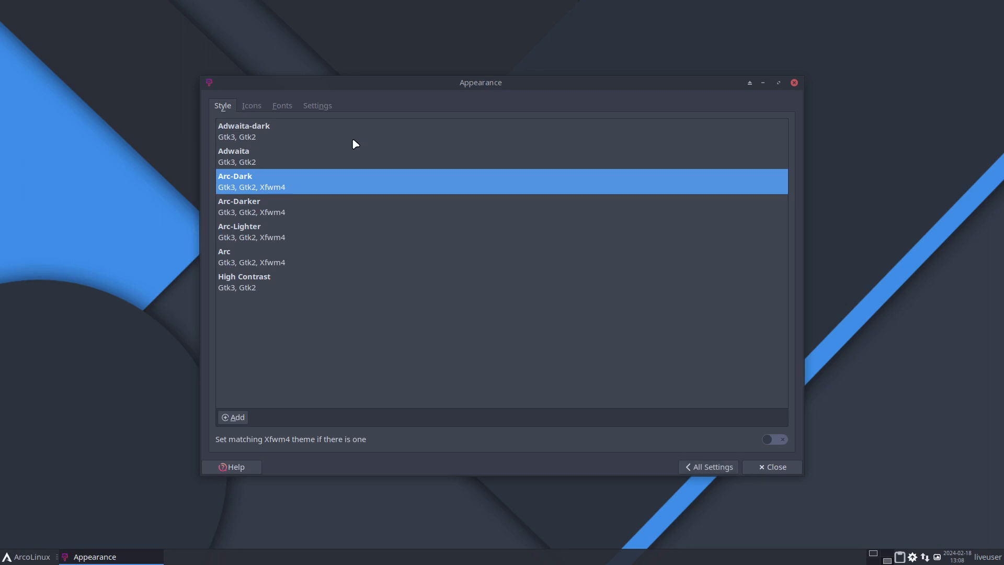
click(244, 108)
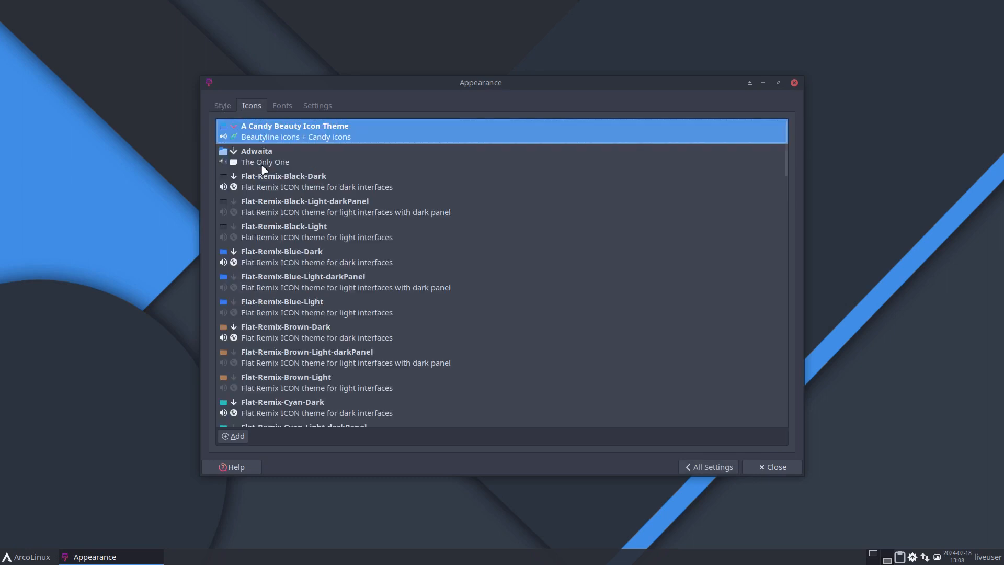
click(279, 212)
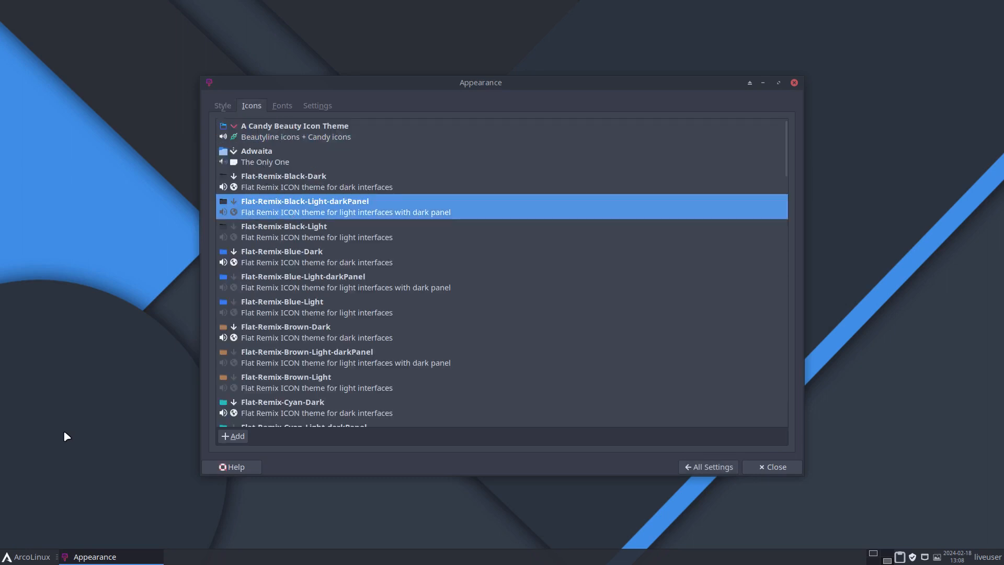
Open the file manager beside the Appearance window to preview folder icons, and apply Flat-Remix-Blue-Light-darkPanel
key(super+shift+Return)
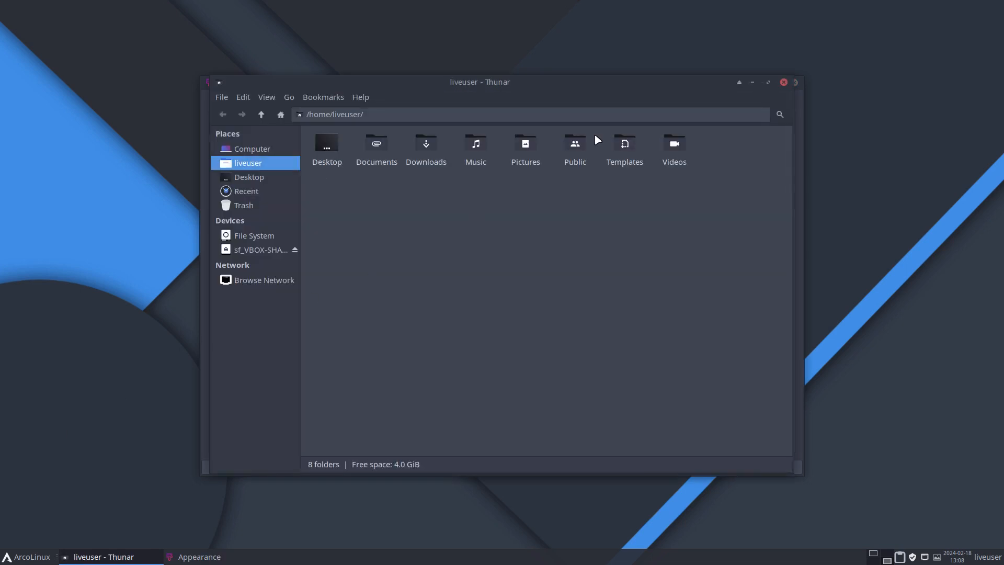
drag(570, 86, 728, 95)
drag(320, 90, 138, 96)
click(109, 296)
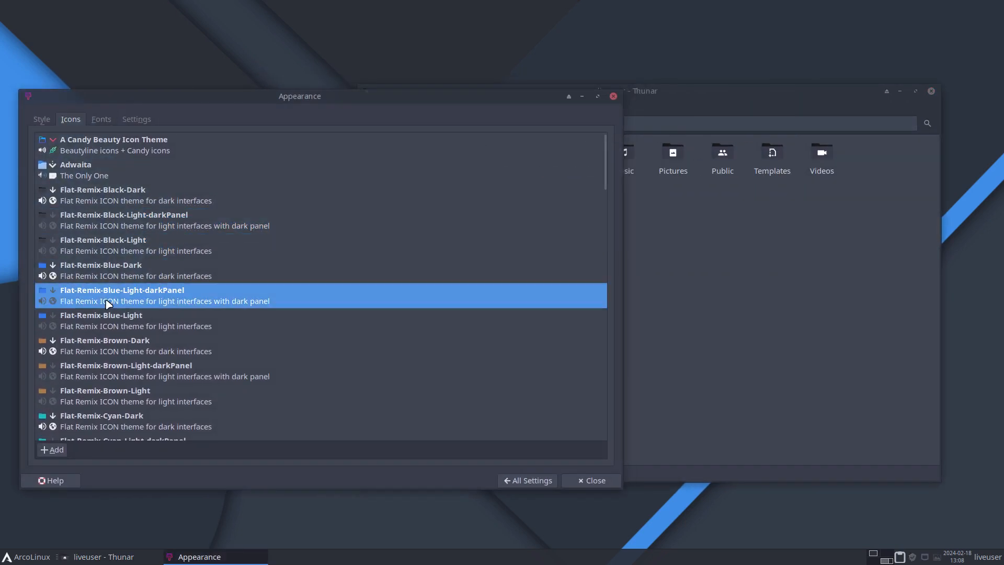
Try the brown, cyan and green Flat-Remix icon themes, ending on Flat-Remix-Green-Light-darkPanel
click(107, 348)
click(121, 380)
click(124, 418)
scroll(124, 418, down, 5)
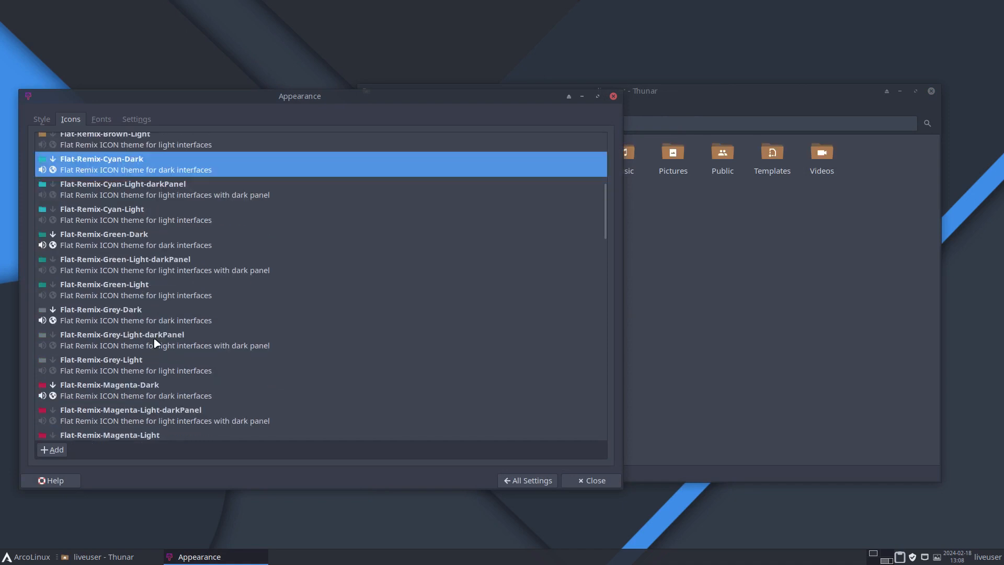
click(125, 245)
click(117, 263)
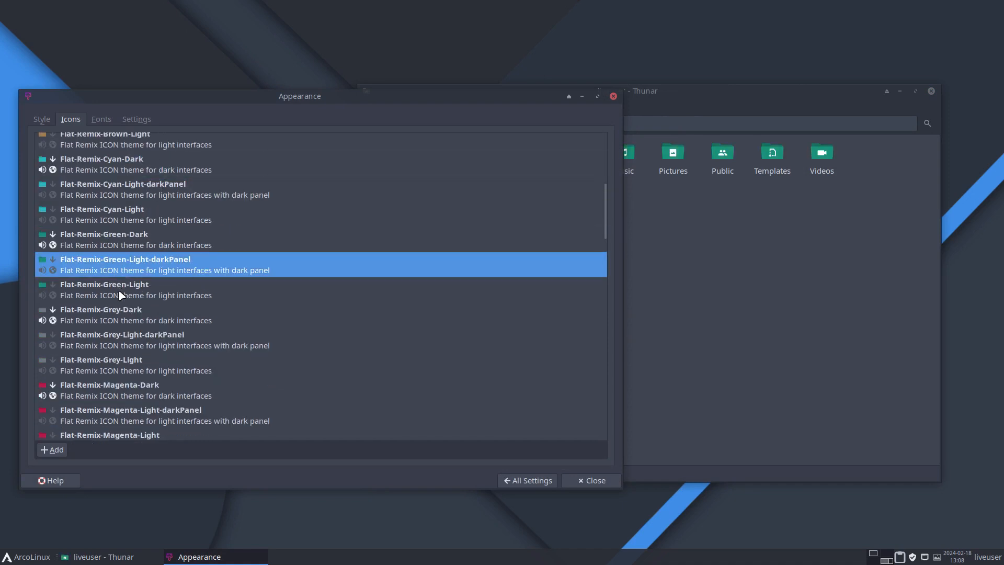
Try the grey, magenta and violet Flat-Remix icon themes on the file manager's folders
click(122, 350)
click(133, 323)
click(136, 377)
click(133, 397)
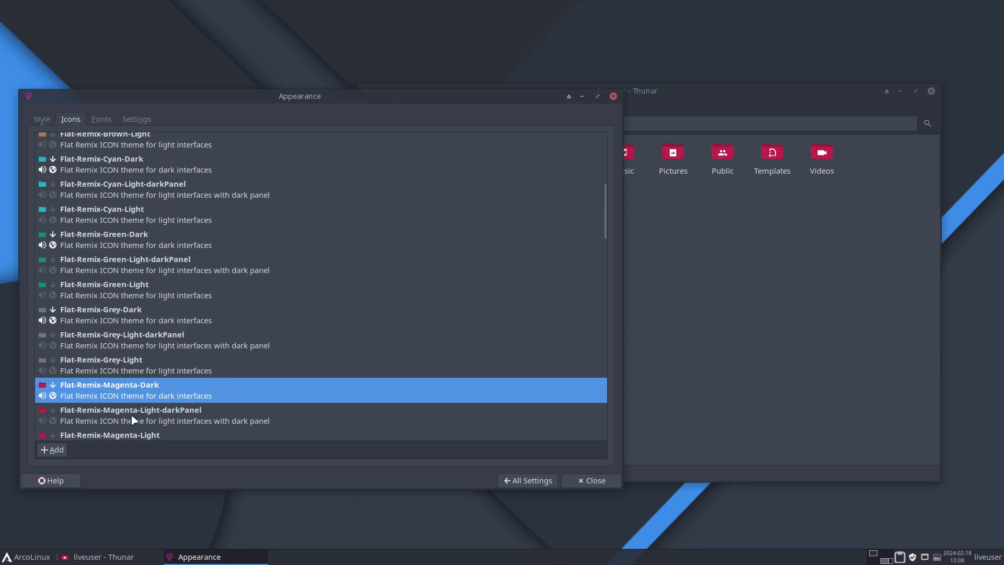
click(135, 420)
click(134, 432)
scroll(176, 349, down, 9)
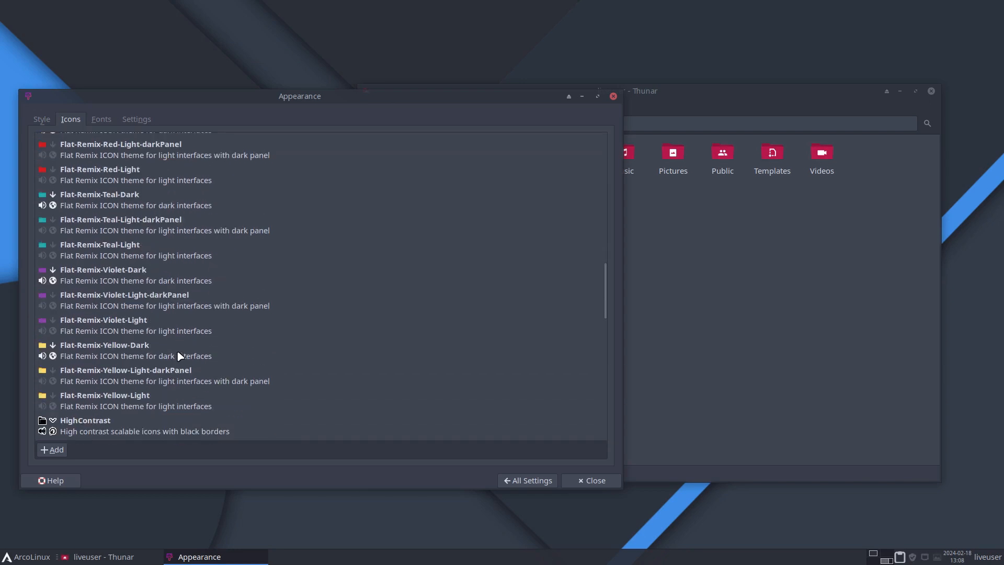
click(110, 371)
Apply the Surfn Tela icon theme
scroll(147, 333, down, 8)
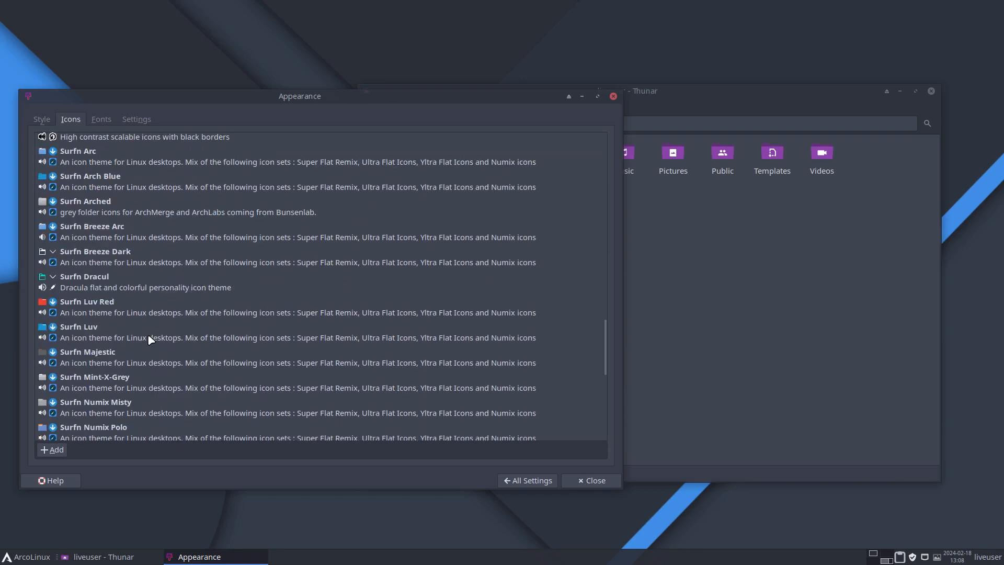
scroll(148, 333, down, 6)
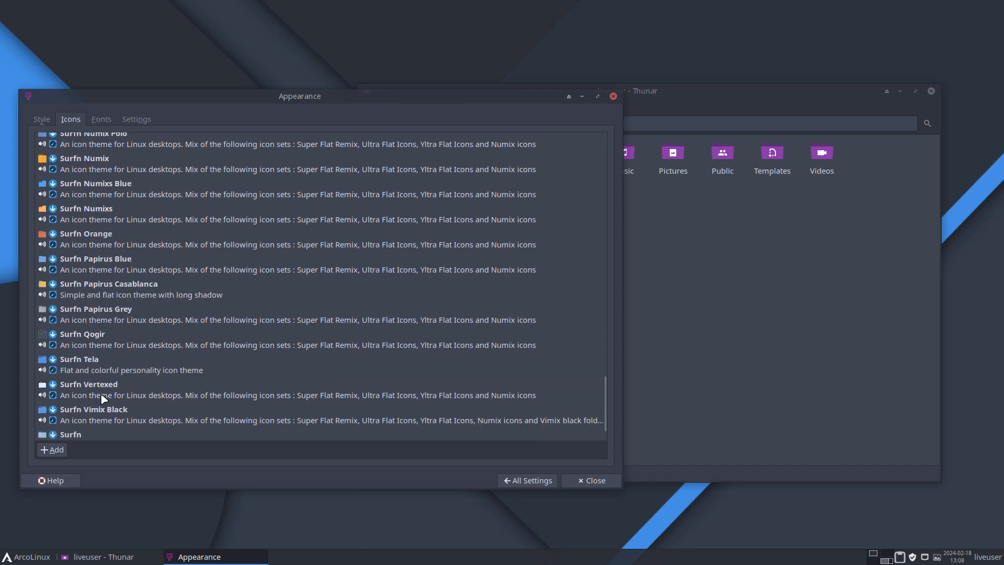
click(231, 372)
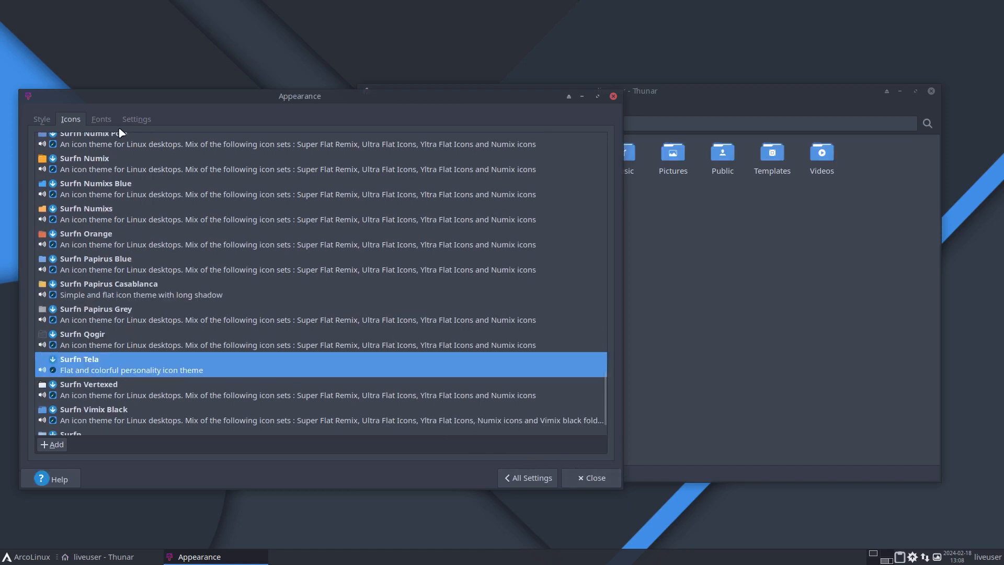
Set the mouse cursor theme to Vimix Cursors - White and check the pointer over the file manager
click(528, 478)
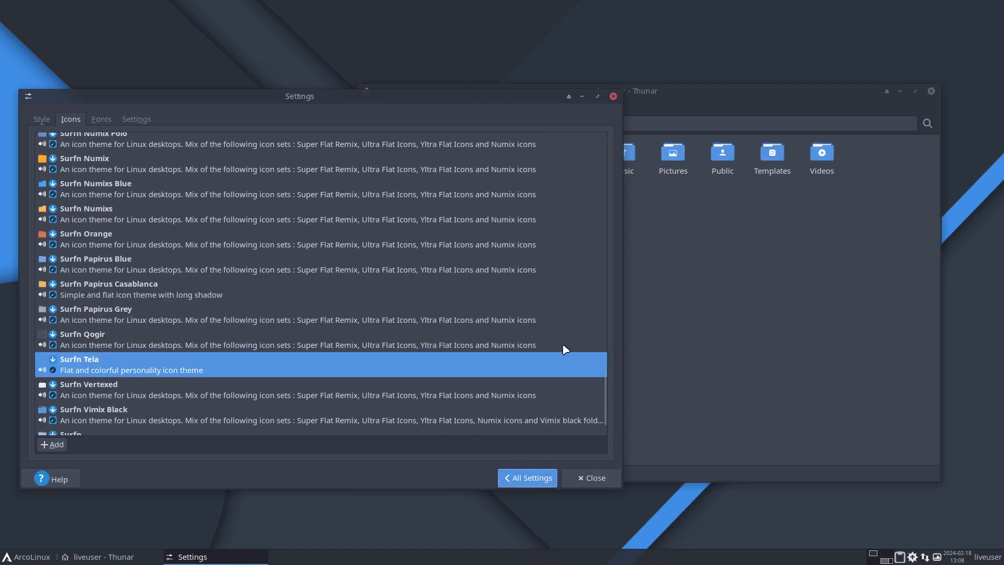
click(425, 267)
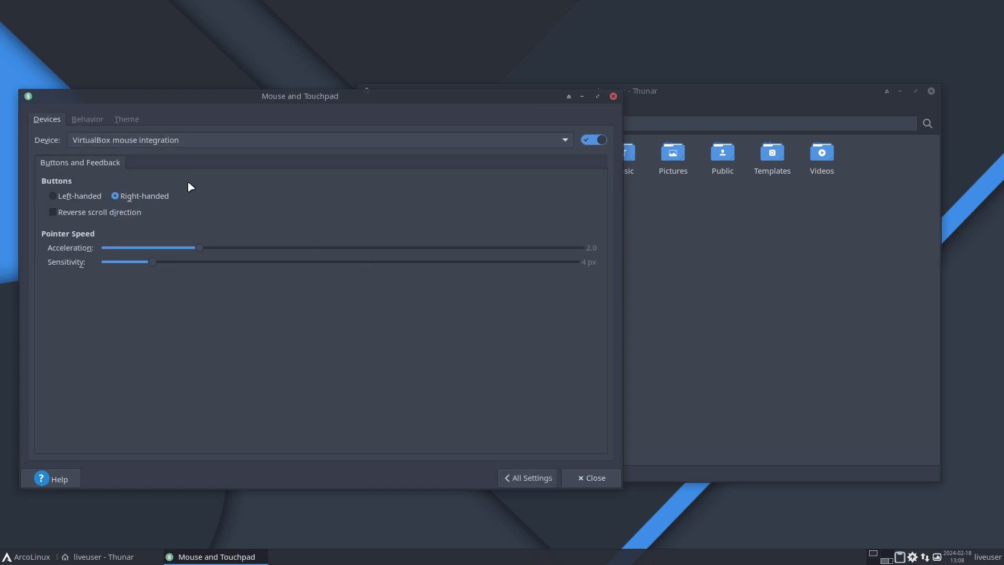
click(126, 119)
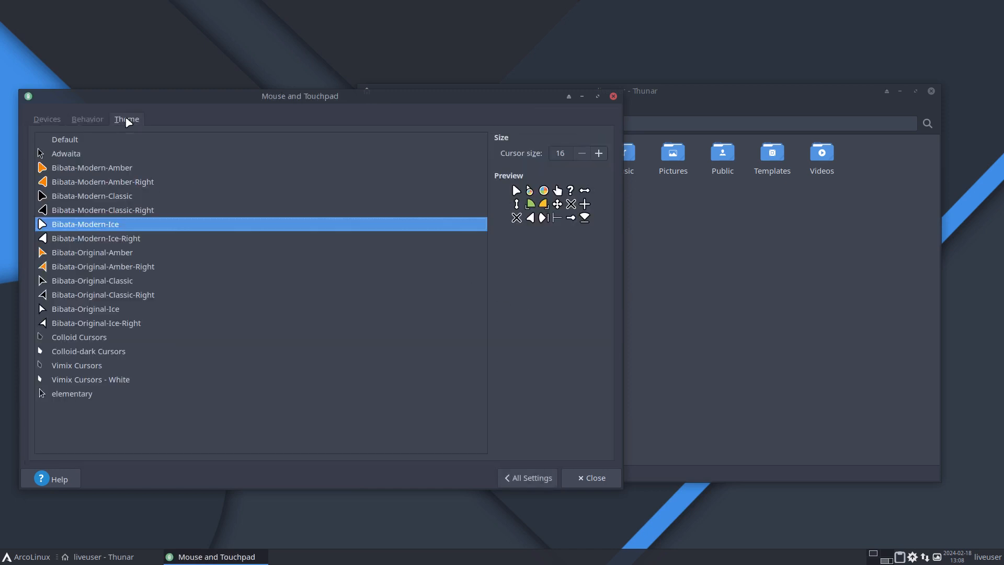
click(71, 379)
click(807, 290)
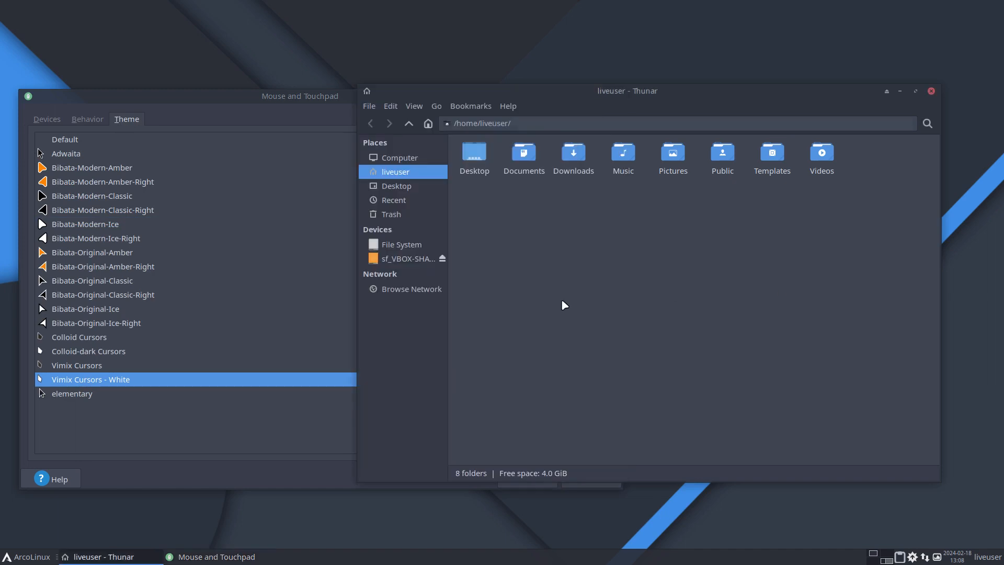
click(264, 365)
click(258, 379)
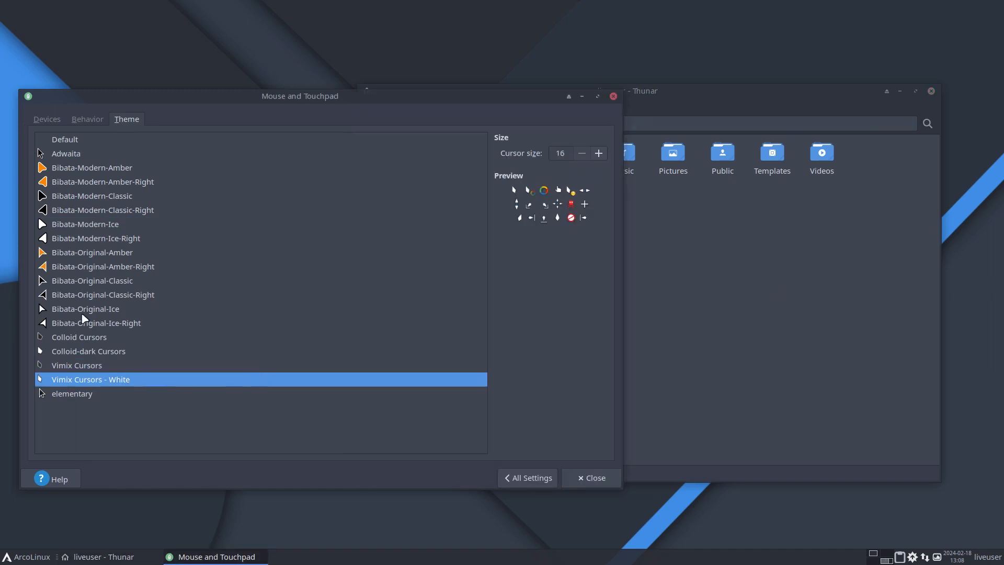
Try the Colloid, Colloid-dark, Vimix, Vimix White and elementary mouse cursor themes, and close the settings window
click(77, 341)
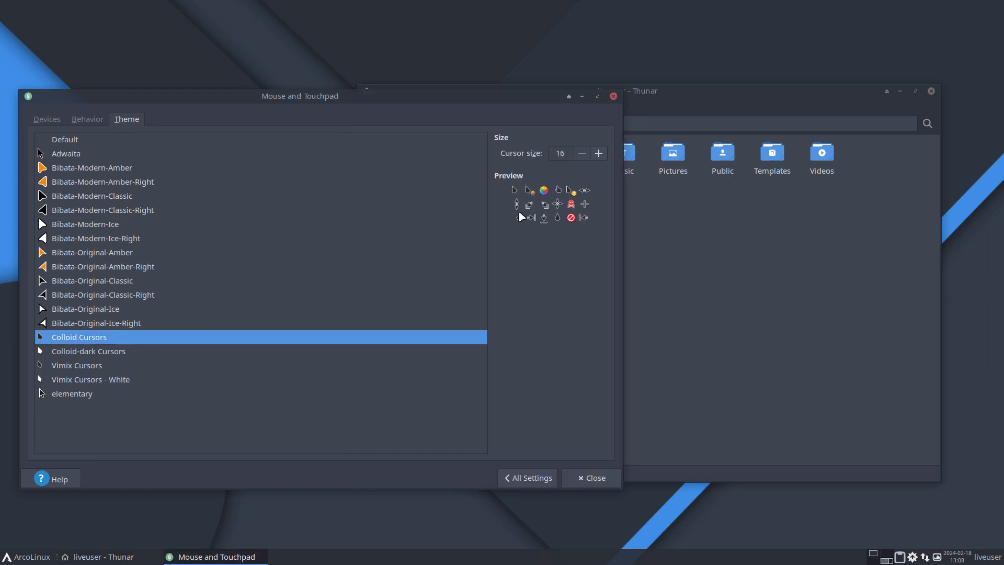
click(121, 354)
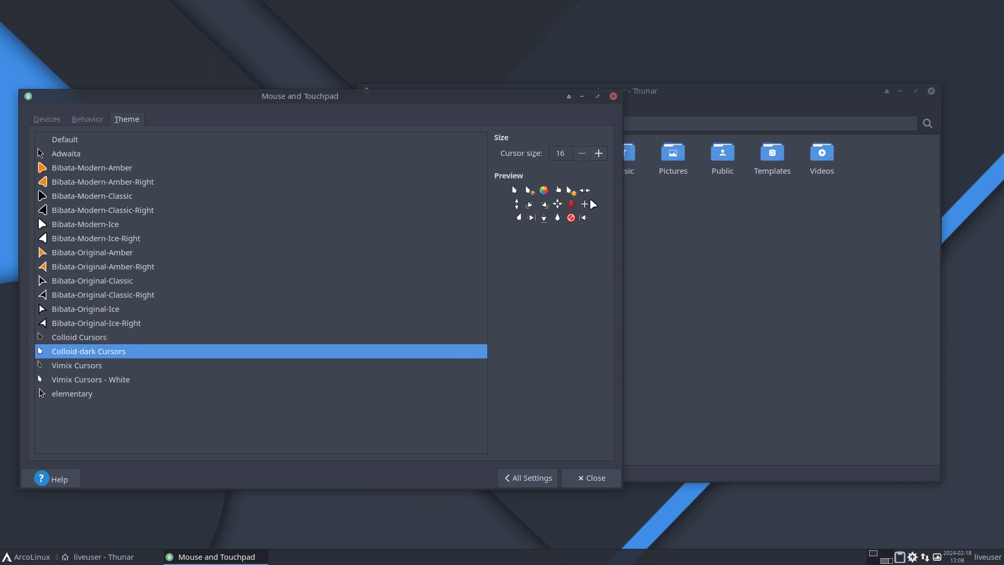
click(117, 376)
click(185, 366)
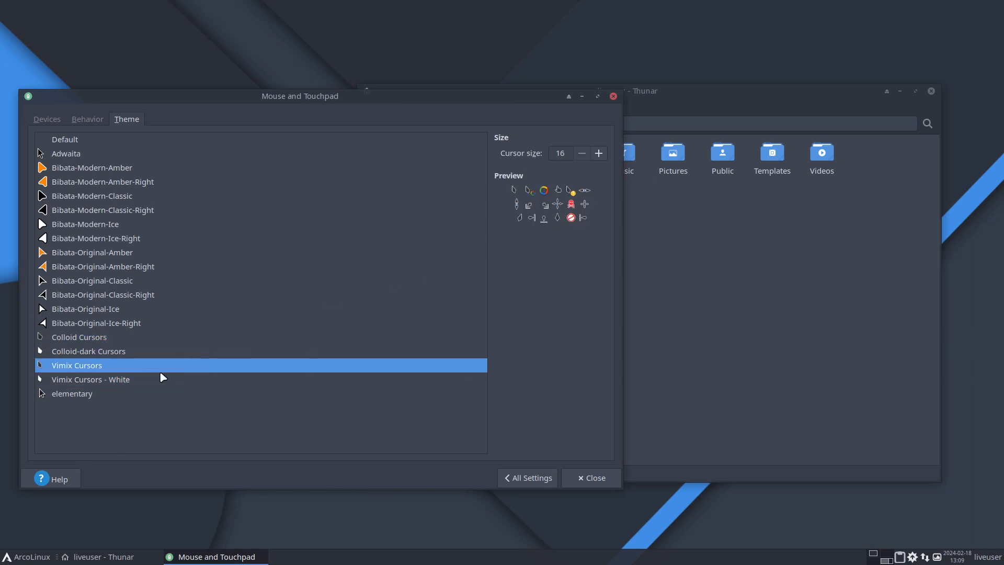
click(146, 378)
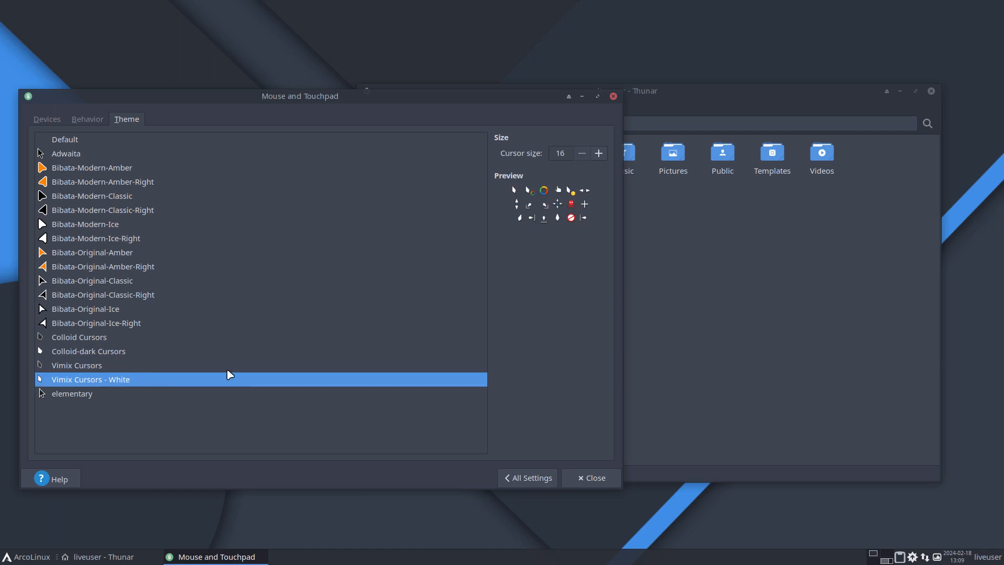
click(105, 396)
click(526, 479)
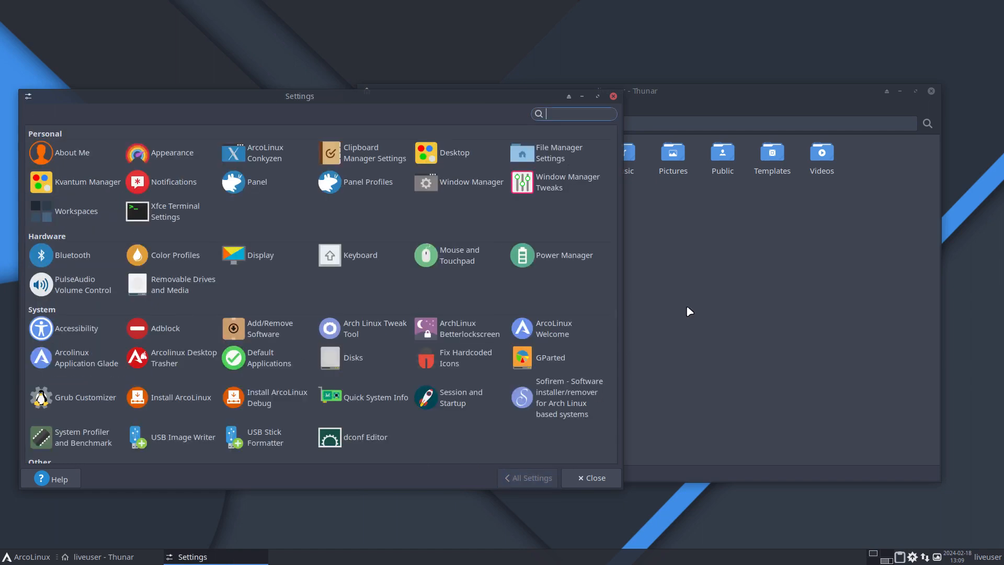
click(613, 97)
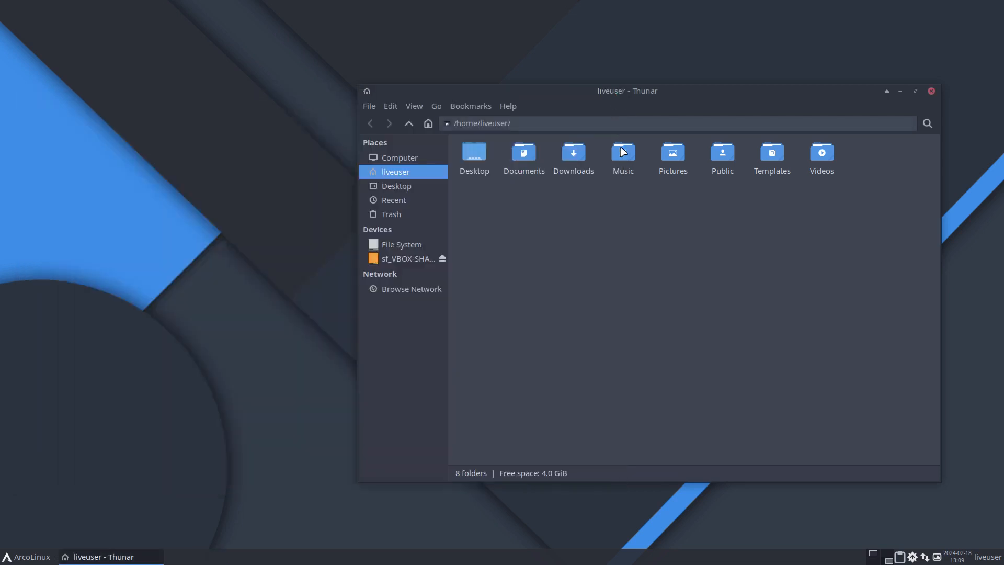
Review the applications listed in the Internet category of the application menu
click(16, 559)
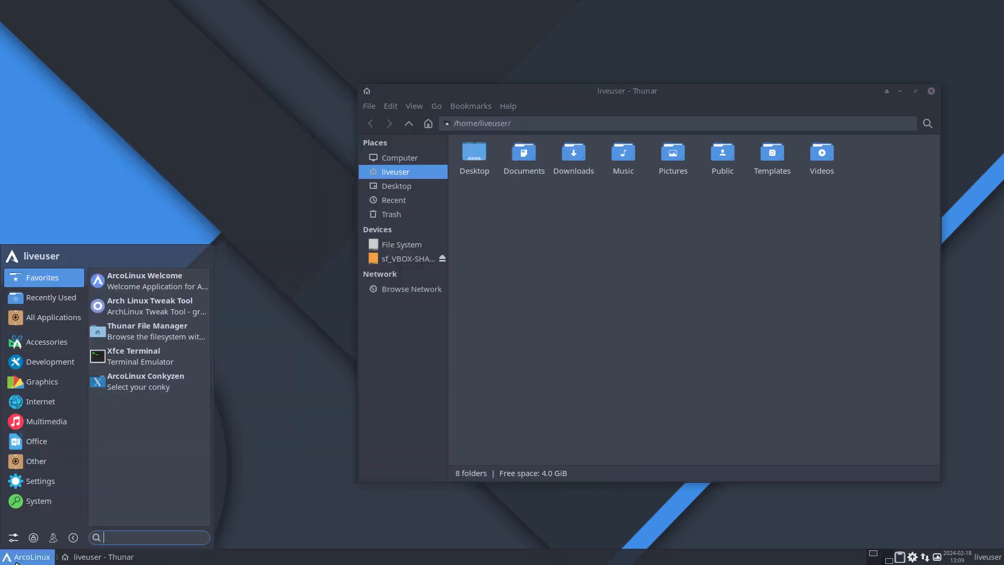
click(38, 404)
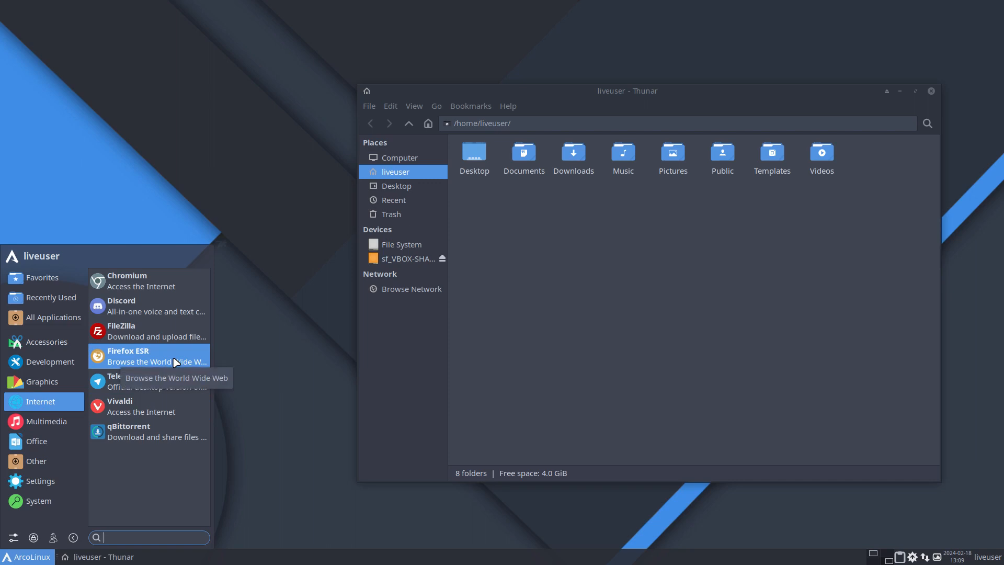
click(295, 194)
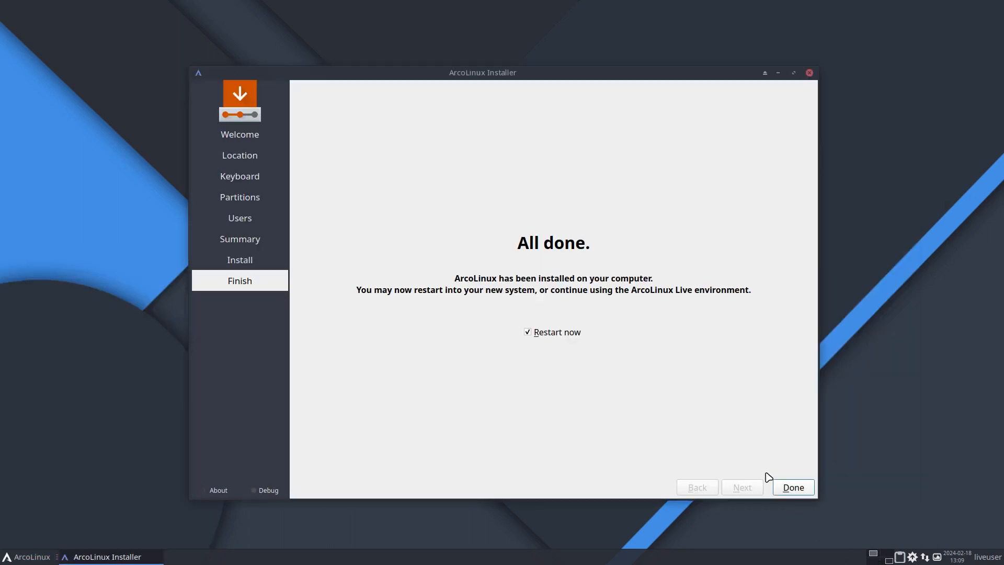
Finish the ArcoLinux installer with an immediate restart and boot the installed ArcoLinux Linux entry
click(789, 486)
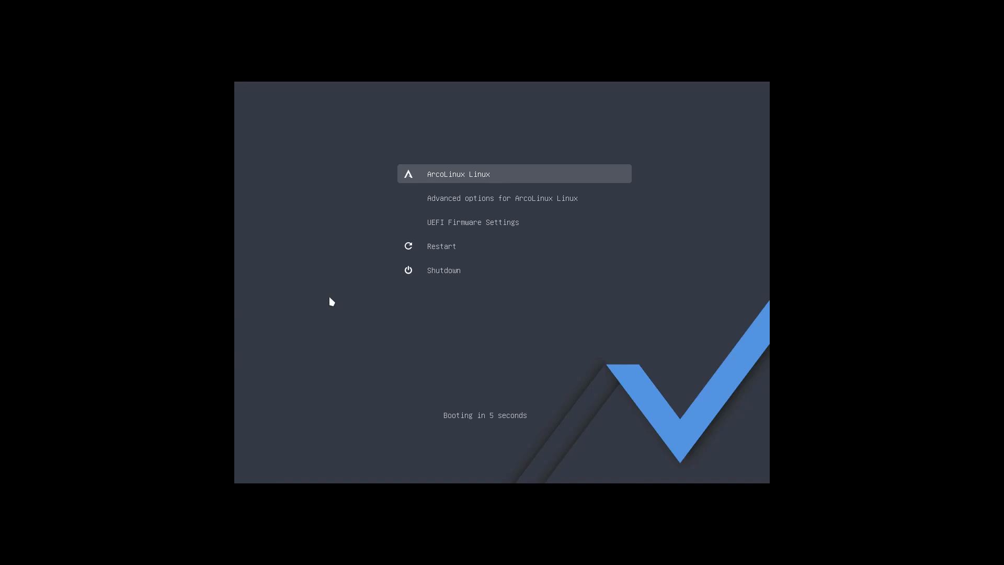
key(Return)
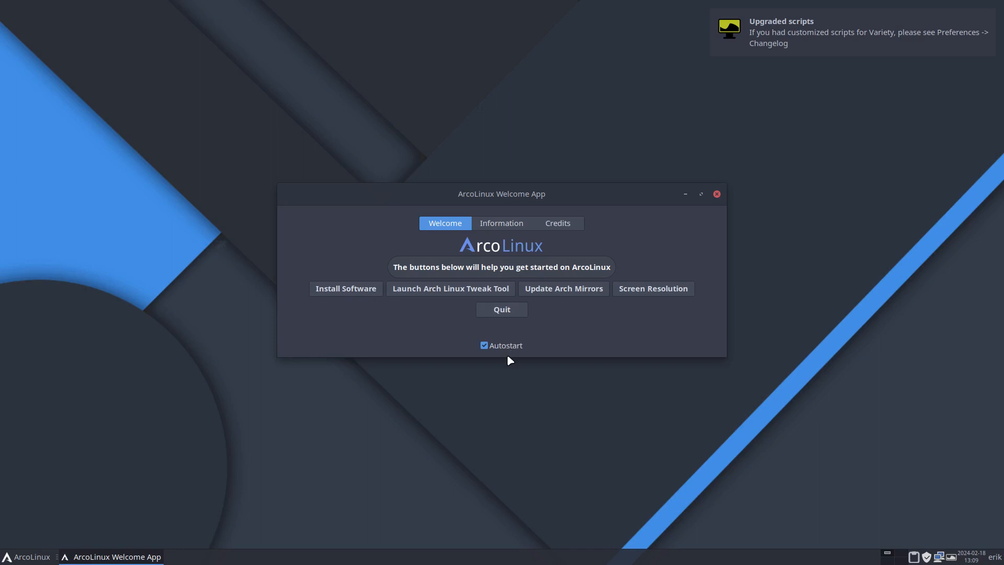
Disable autostart of the ArcoLinux Welcome App and quit it
click(509, 347)
click(504, 311)
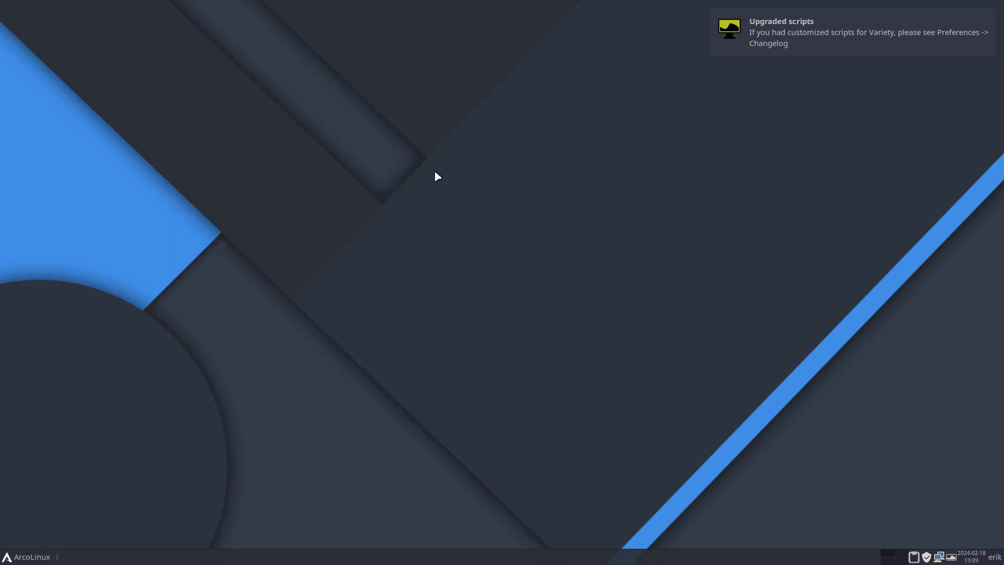
Open the SDDM configuration file from a terminal with the nsddmk alias, entering the sudo password
key(ctrl+alt+t)
text(n)
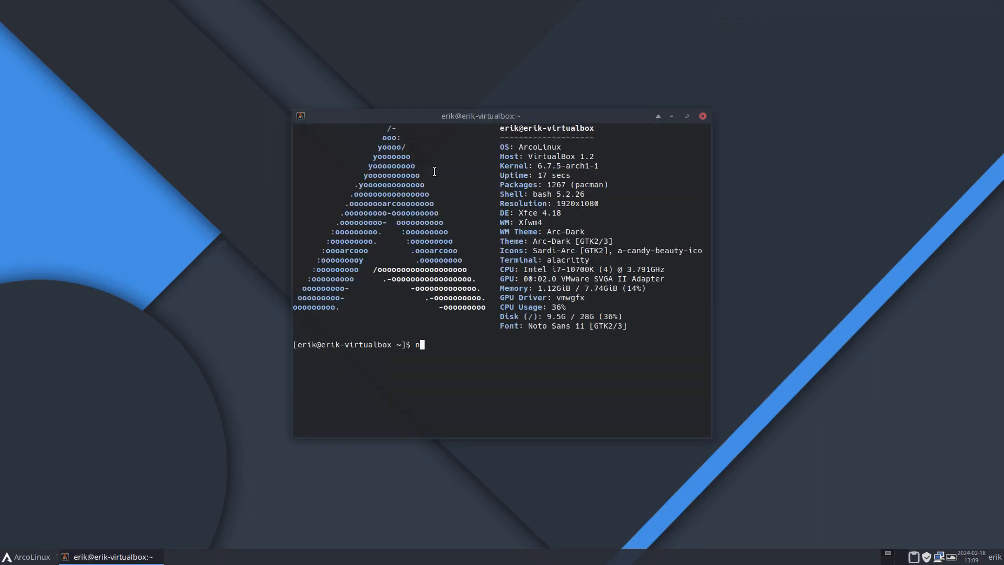
text(sddmk)
key(Return)
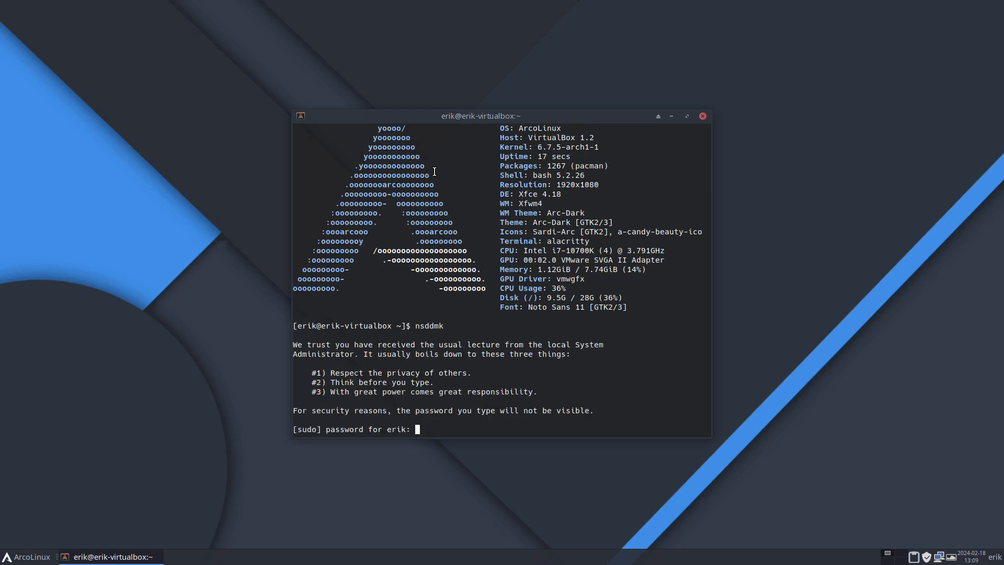
key(Return)
Set the Autologin Session to chadwm in kde_settings.conf and save the file on exit
key(Down)
key(Down)
key(Down)
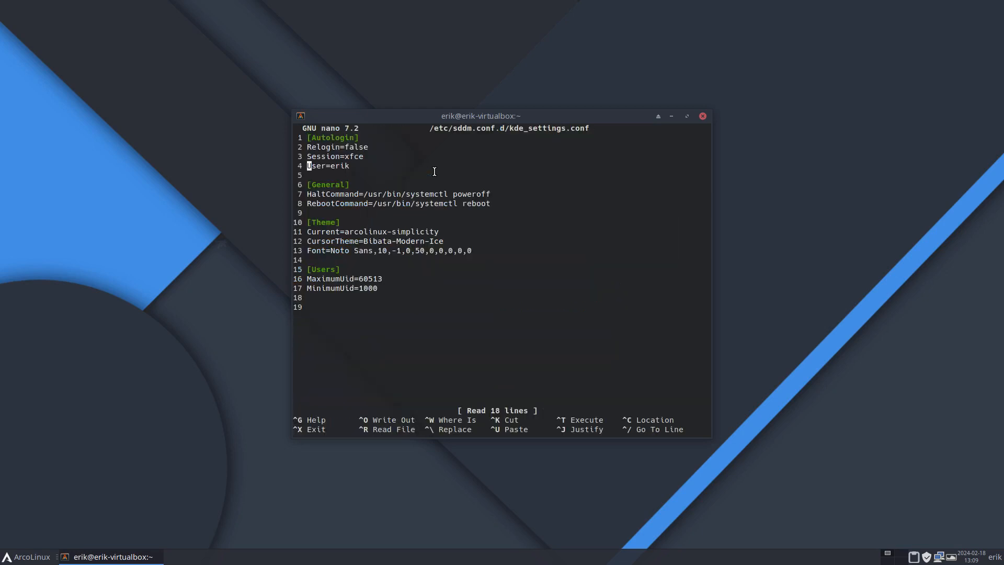
key(Up)
key(End)
key(BackSpace)
key(BackSpace)
key(BackSpace)
key(BackSpace)
text(chadwm)
key(ctrl+x)
key(y)
key(Return)
Reboot the virtual machine from the terminal and boot the ArcoLinux Linux entry
text(r)
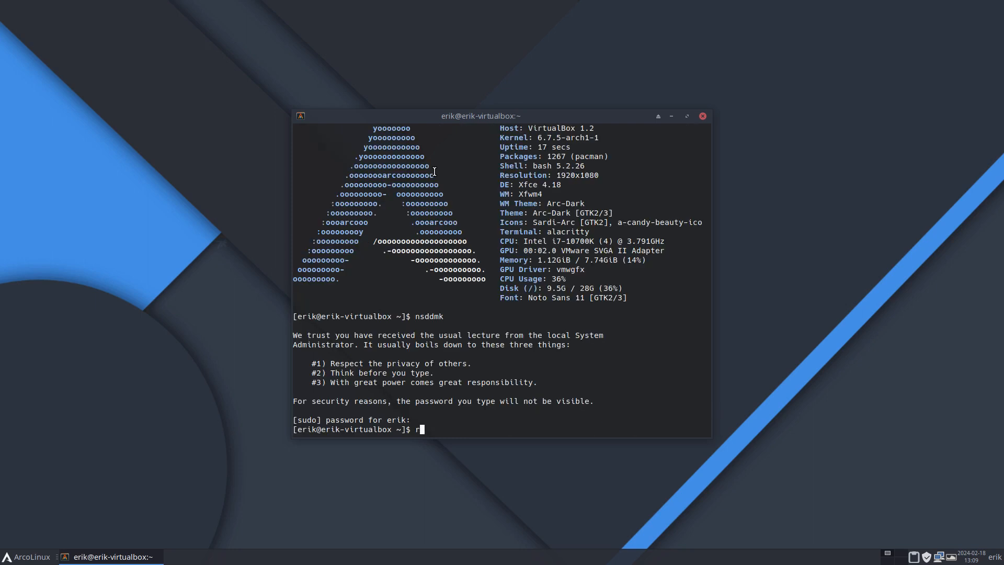
text(eboot)
key(Return)
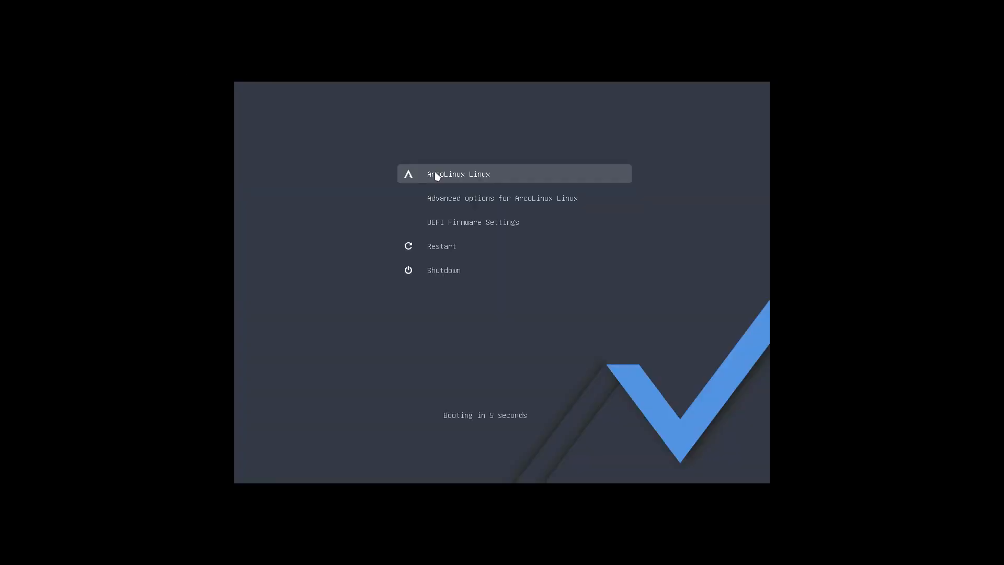
key(Return)
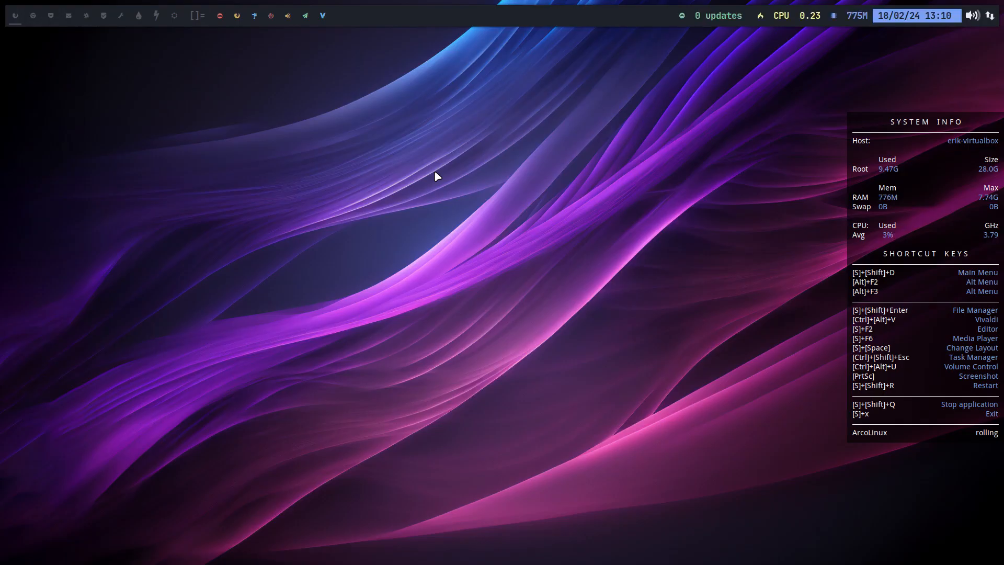
Open the file manager in the home folder, show hidden files and enter the .bin folder
key(super+shift+Return)
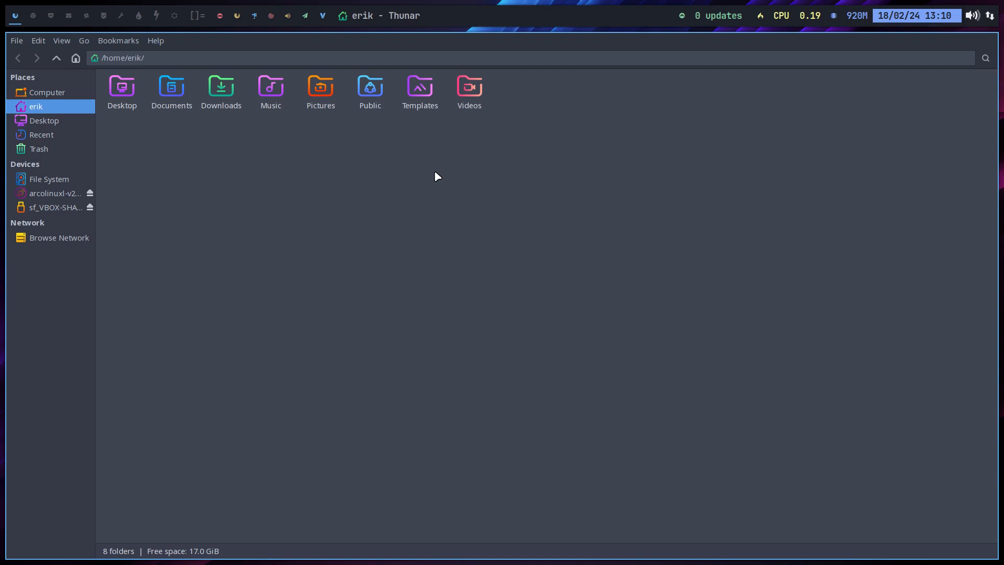
key(ctrl+h)
click(133, 103)
double_click(132, 104)
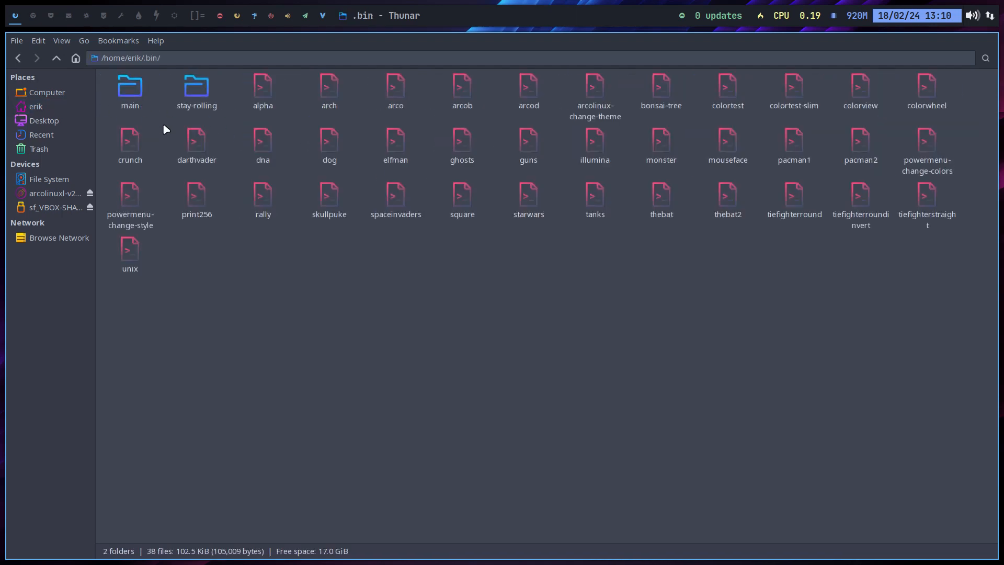
Duplicate the arcolinux-change-theme script and rename the copy, replacing the arcolinux prefix with the account's user name
click(593, 87)
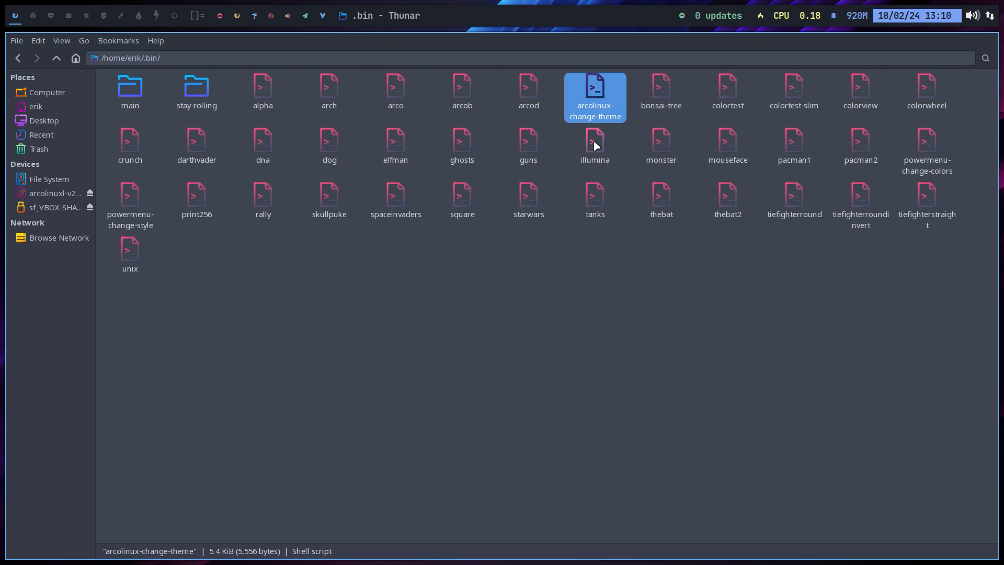
key(ctrl+c)
key(ctrl+v)
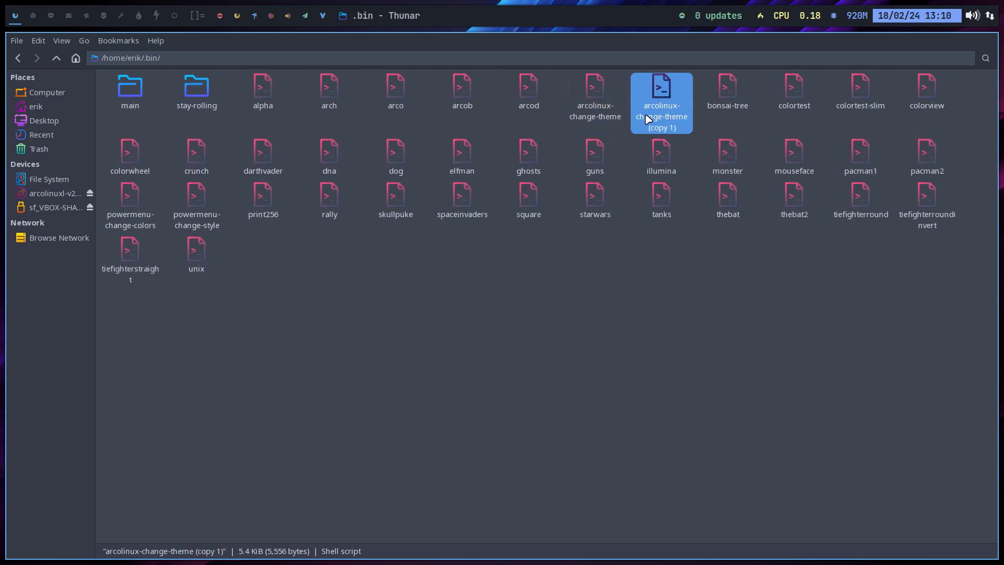
key(F2)
key(End)
key(BackSpace)
key(BackSpace)
key(BackSpace)
key(BackSpace)
key(BackSpace)
key(BackSpace)
key(BackSpace)
key(BackSpace)
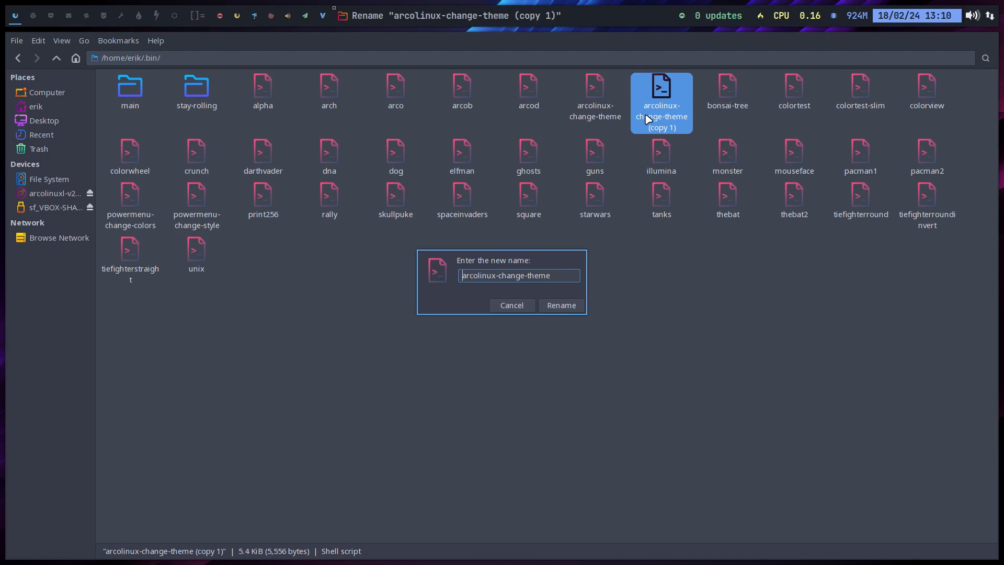
key(Delete)
key(Delete)
key(Delete)
key(Delete)
key(Delete)
key(Delete)
text(erik)
key(Return)
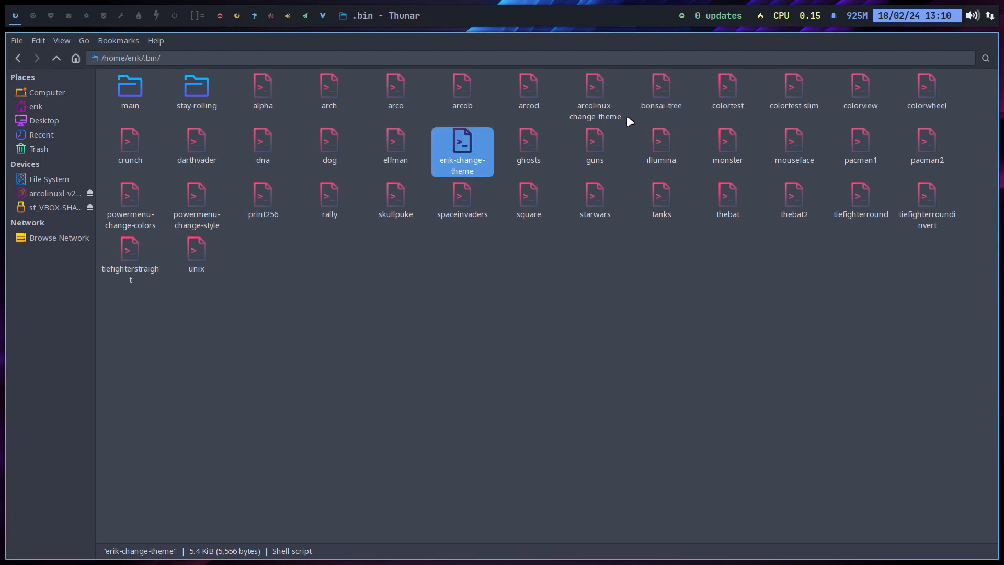
Set FONT to 'Noto Sans 14' in the renamed change-theme script, save it and close the editor
key(Return)
scroll(199, 303, down, 4)
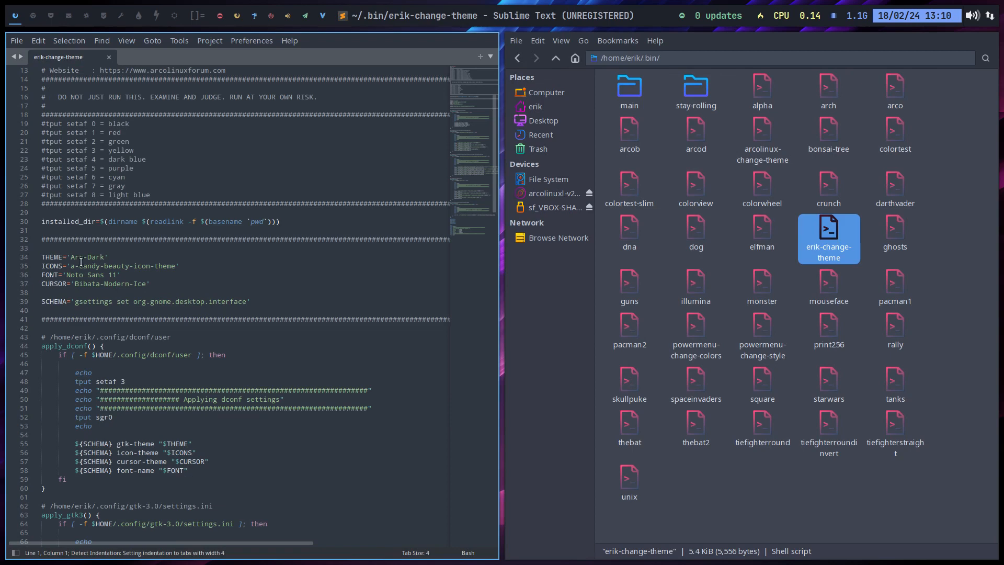
scroll(148, 266, up, 3)
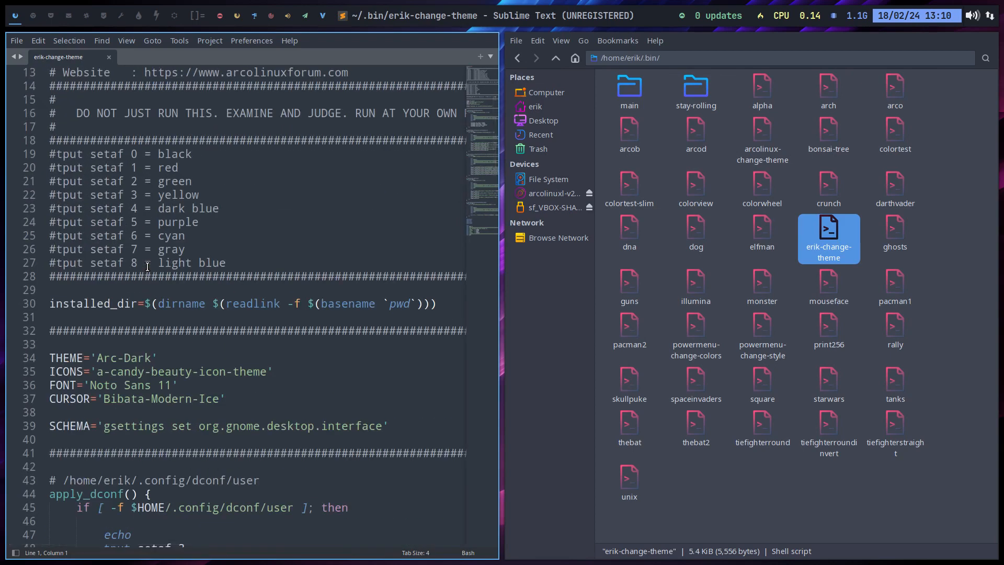
scroll(147, 267, down, 3)
click(169, 264)
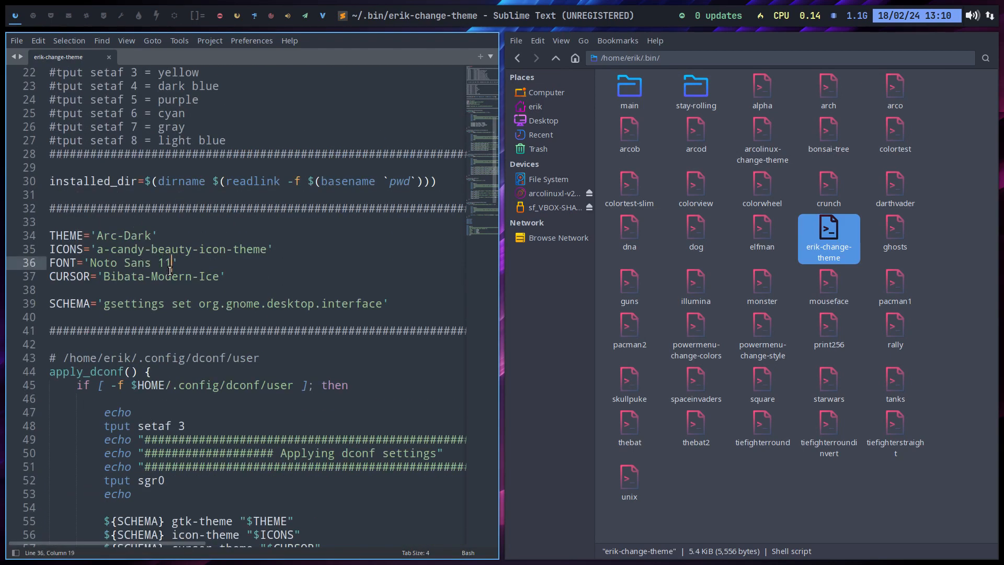
key(BackSpace)
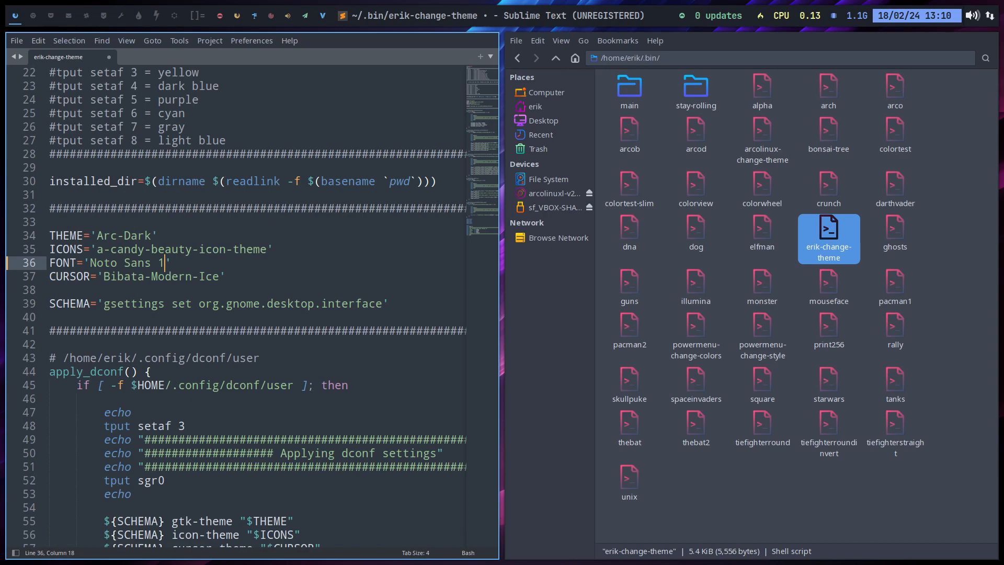
text(4)
key(ctrl+s)
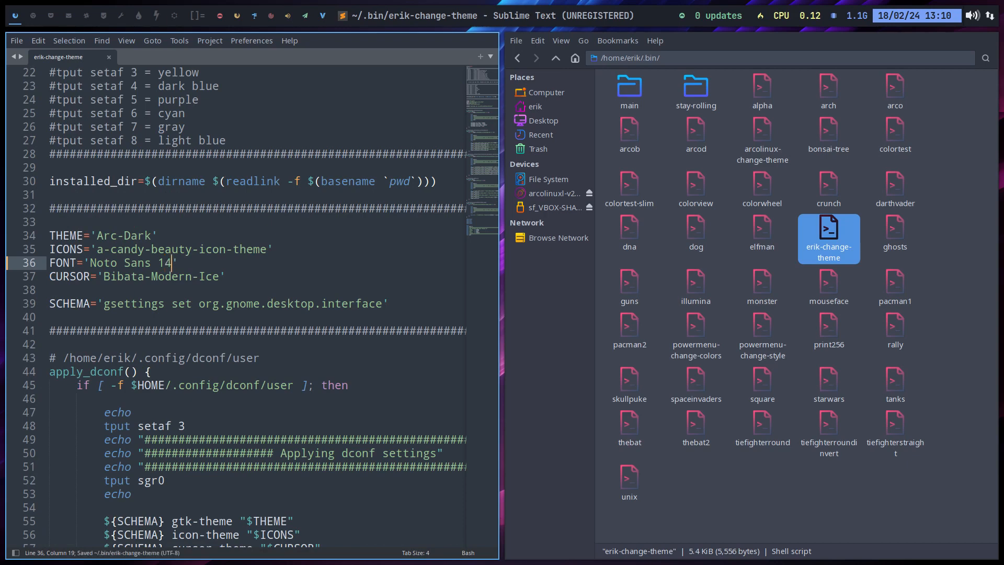
key(Down)
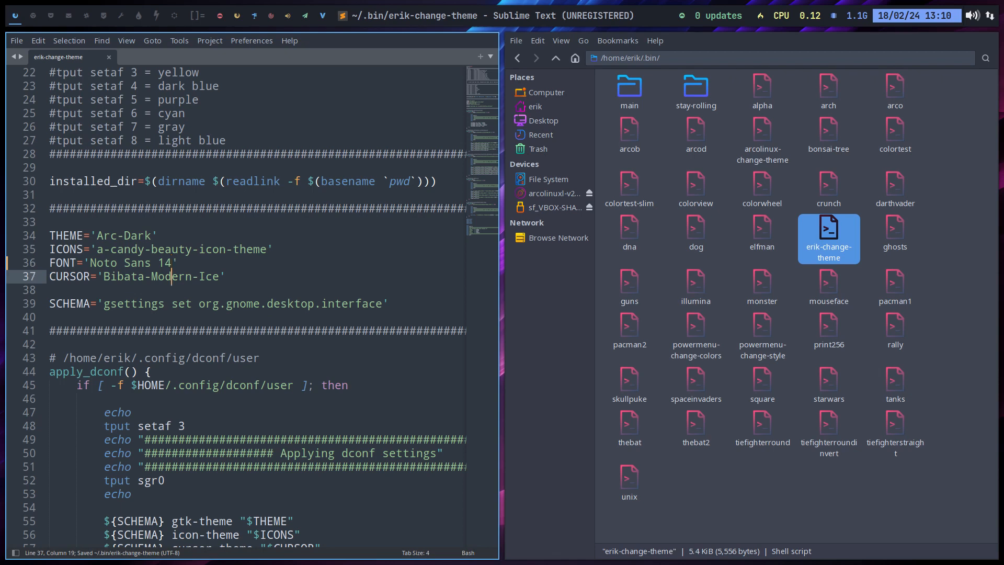
key(Down)
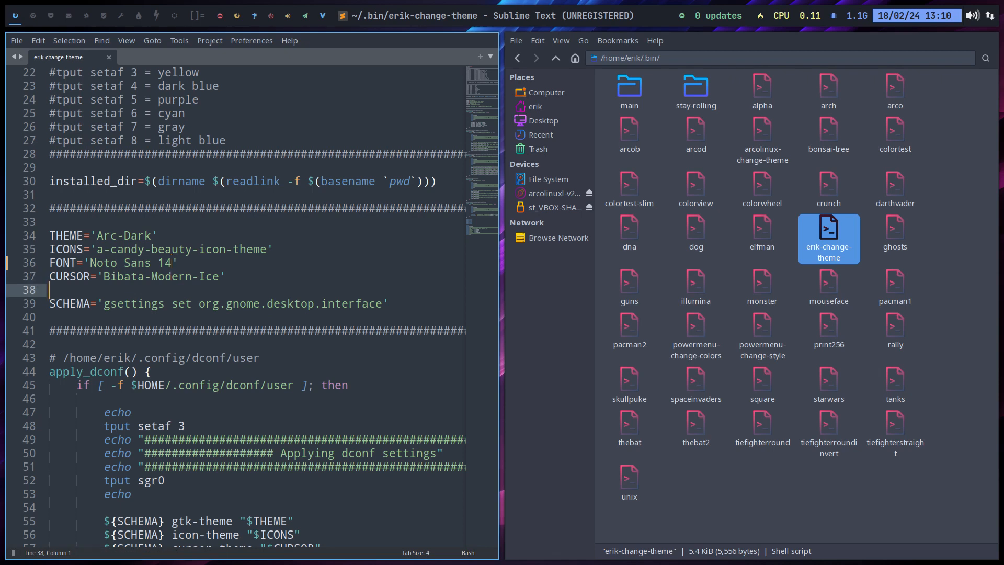
key(super+q)
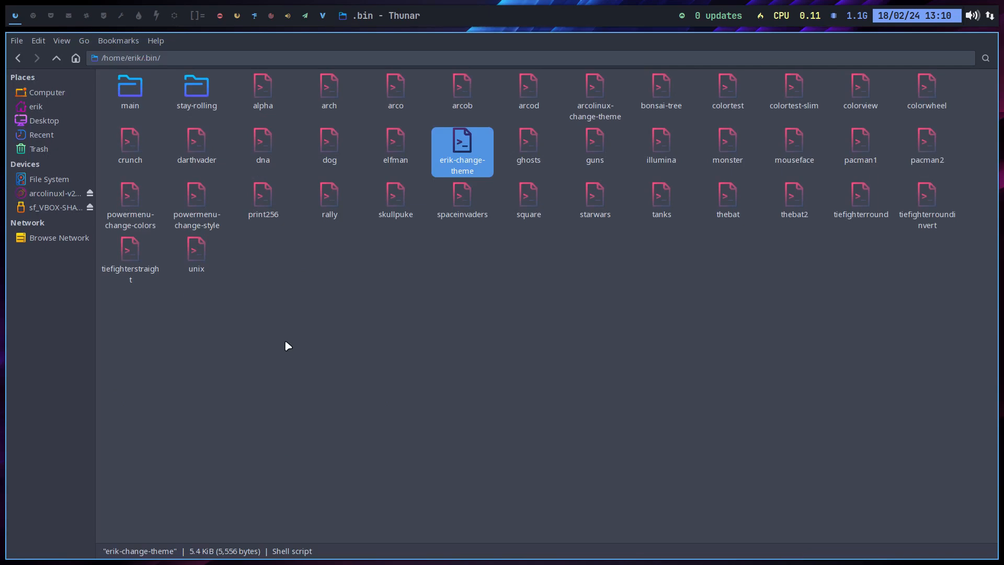
Run the customised change-theme script from a terminal in the .bin folder, entering the sudo password
right_click(308, 344)
click(355, 101)
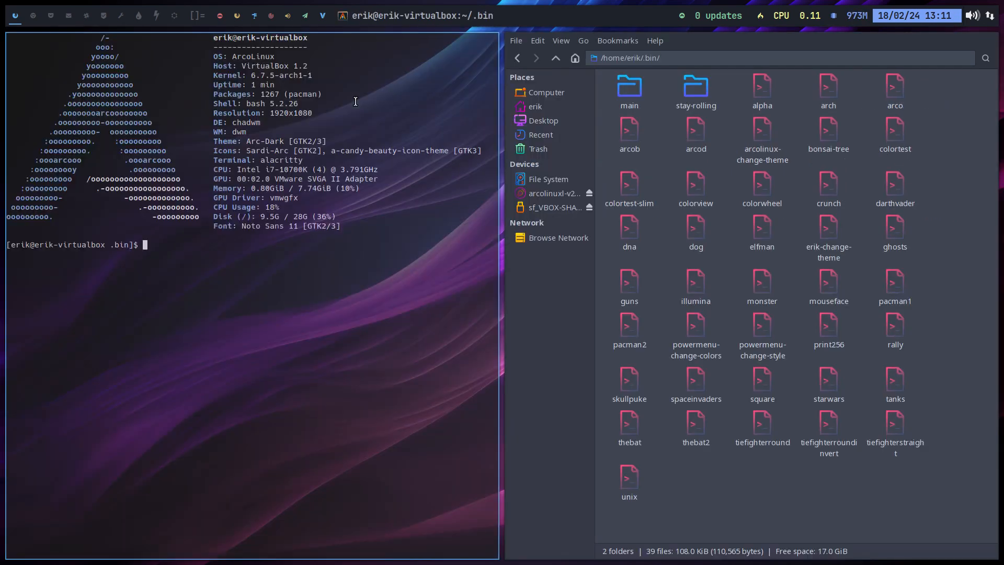
text(./eri)
key(Tab)
key(Return)
key(Return)
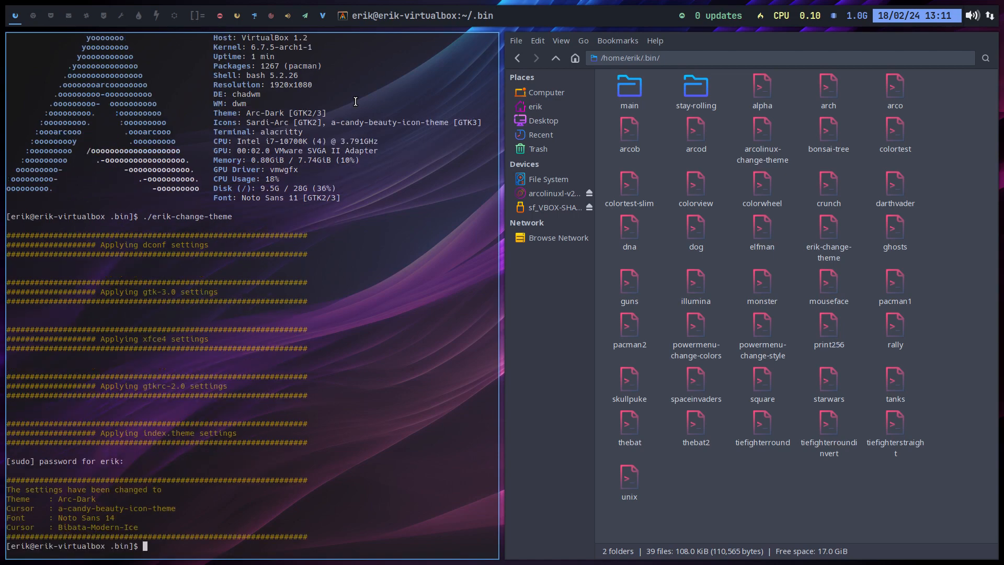
Log out of the chadwm session
key(super+x)
key(l)
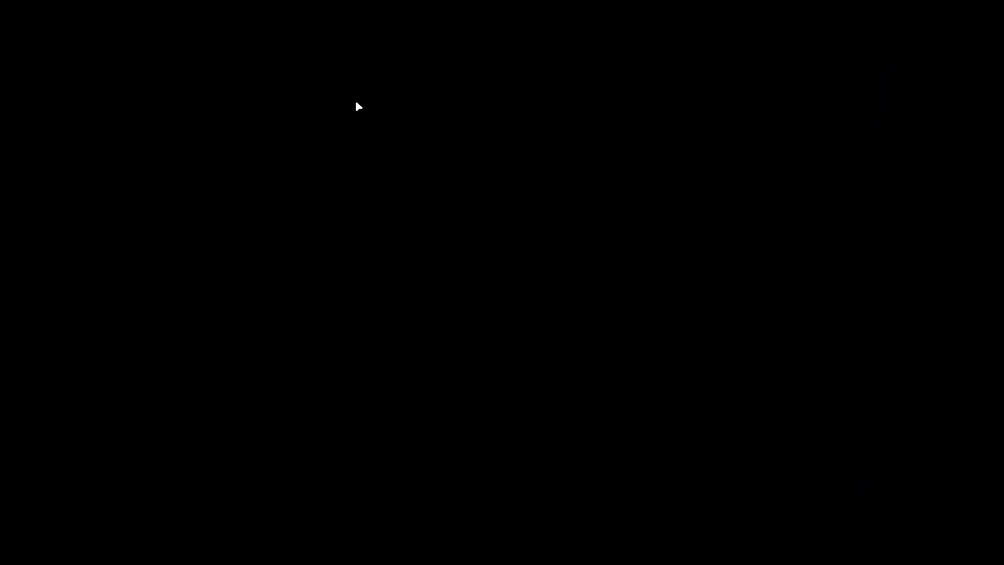
Log back in to the chadwm session with the account password and check the menu font in the file manager, closing it when done
text(••••)
key(Return)
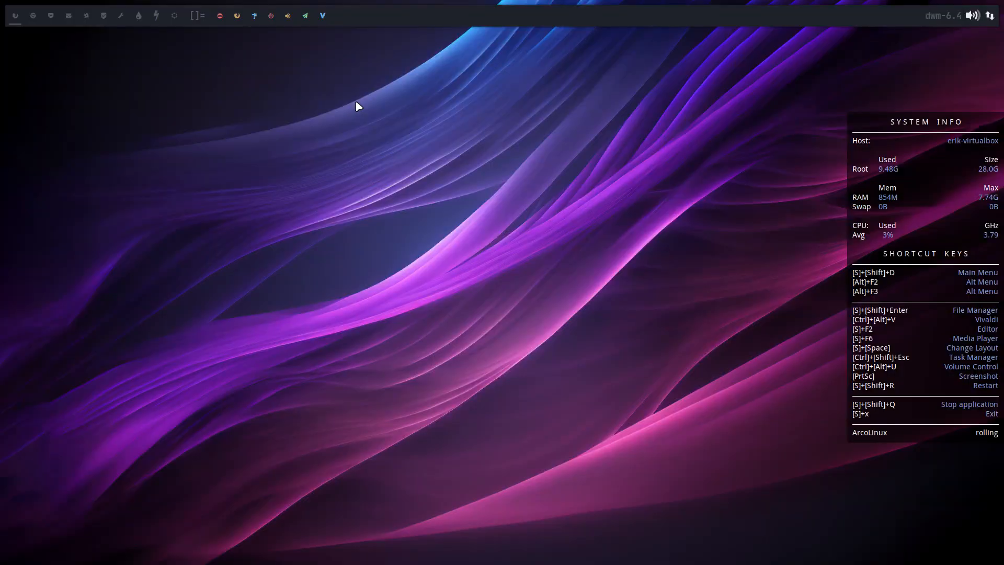
key(super+shift+Return)
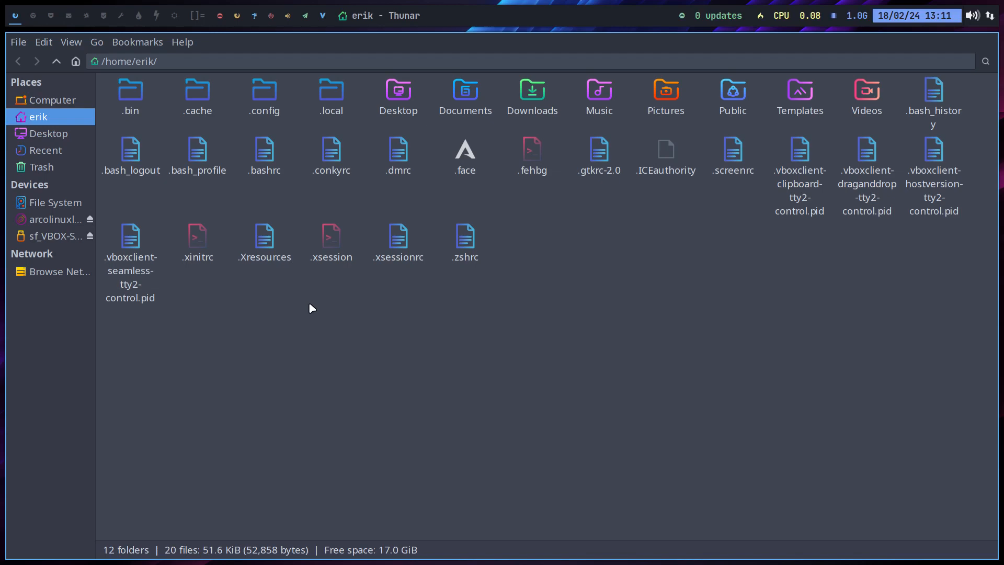
click(139, 43)
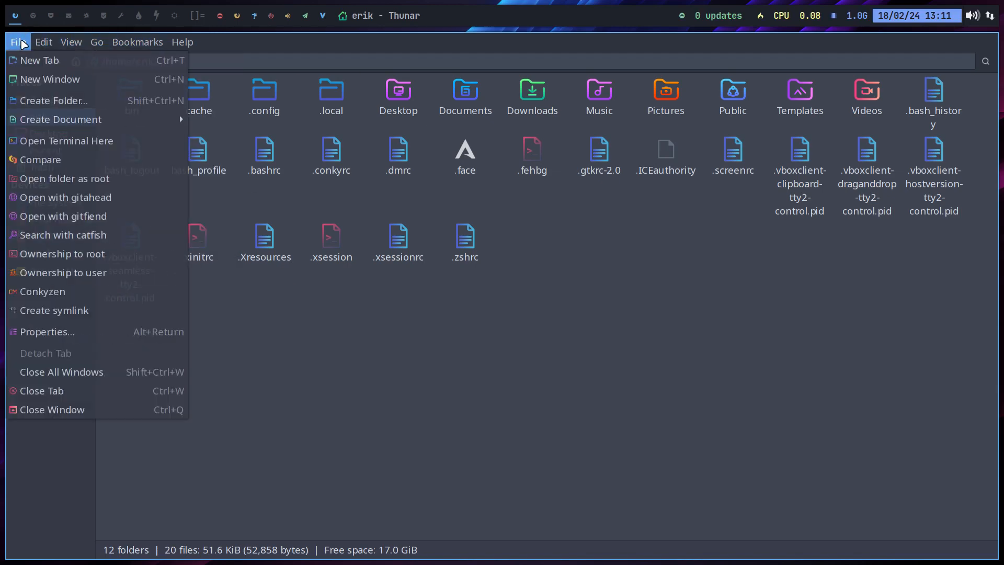
click(318, 383)
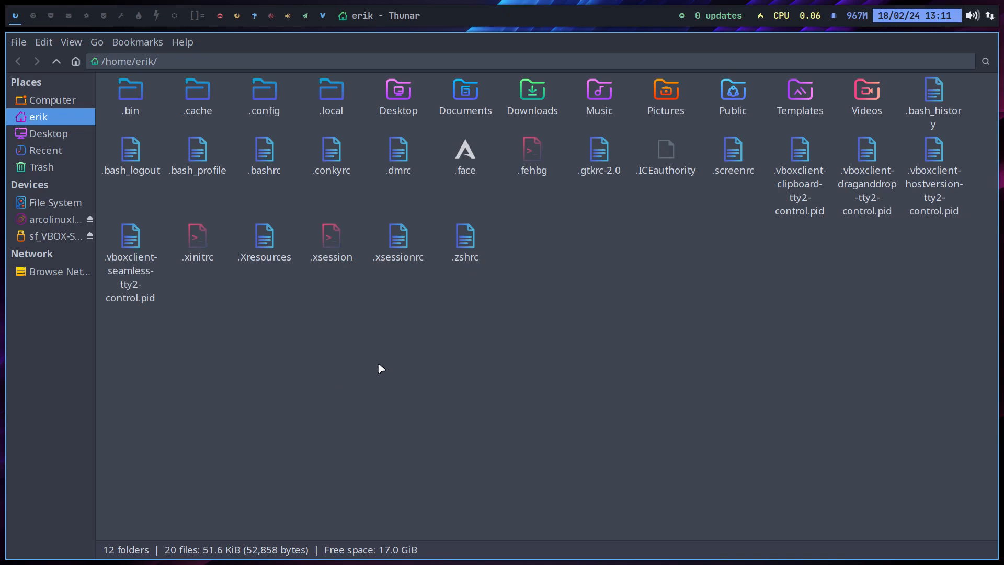
key(super+shift+q)
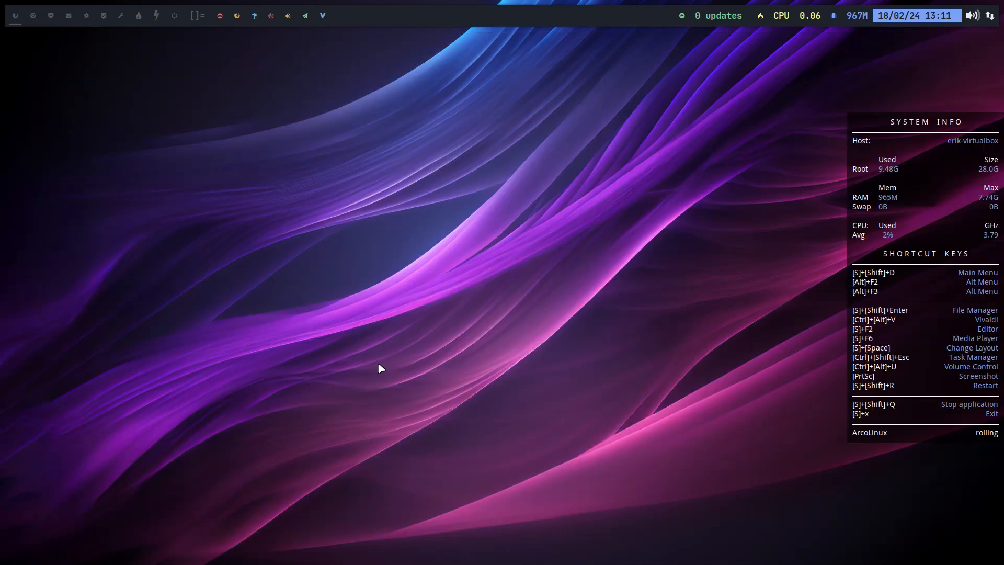
Open a terminal and look up the path of the firefox-esr executable with which
key(super+Return)
text(firefox-esr)
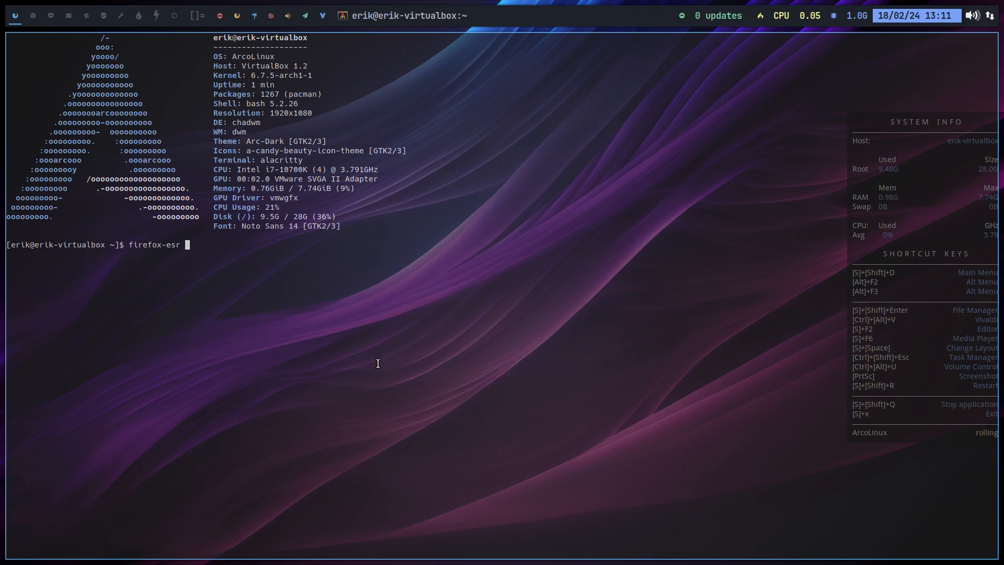
key(ctrl+c)
key(Return)
text(which)
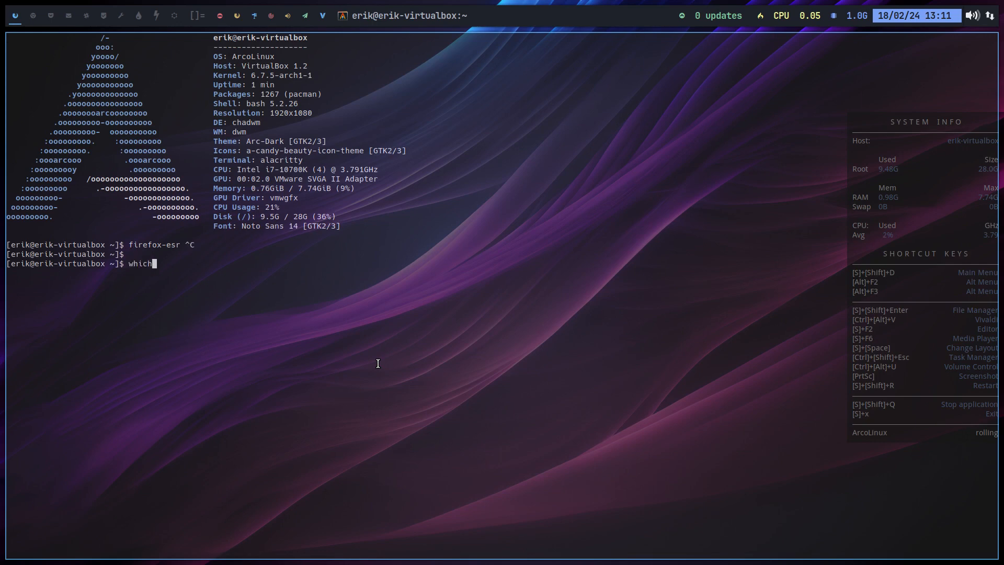
key(Return)
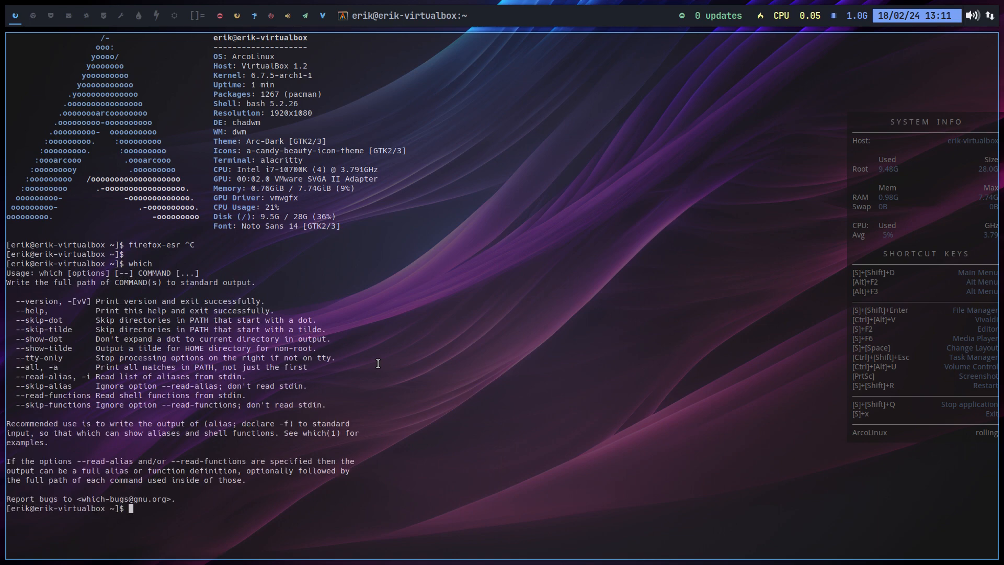
text(which firefox-esr)
key(Return)
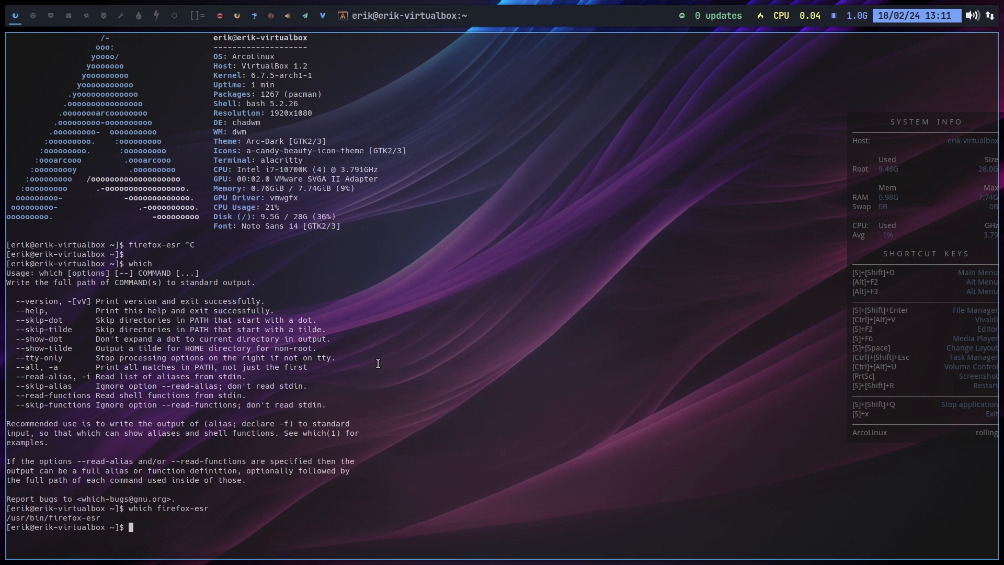
Link /usr/bin/firefox-esr to /usr/bin/firefox with sudo ln, entering the sudo password
text(su)
text(do ln )
text(/urs)
key(BackSpace)
key(BackSpace)
text(sr/bin)
text(/firef)
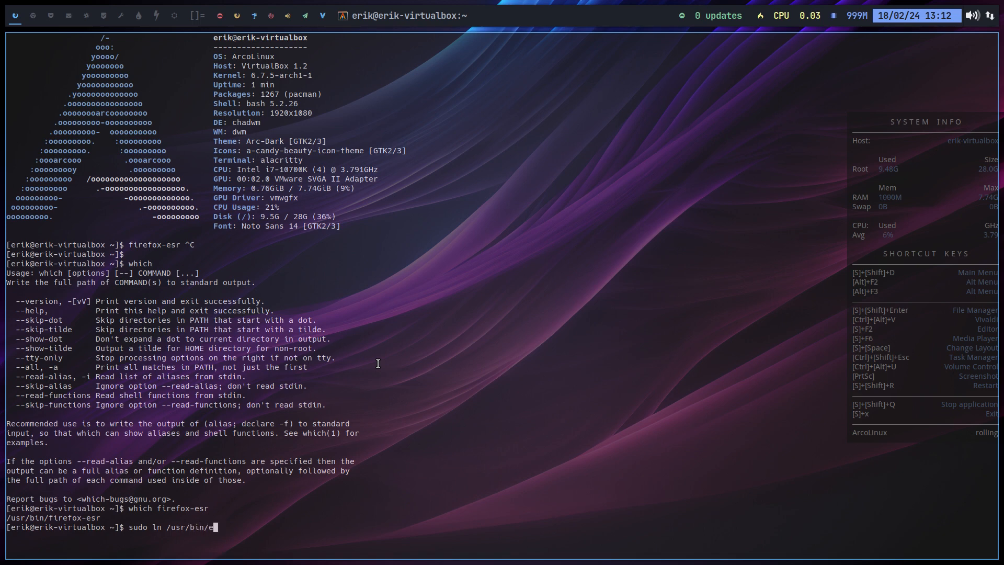
text(ox-esr /usr/bin)
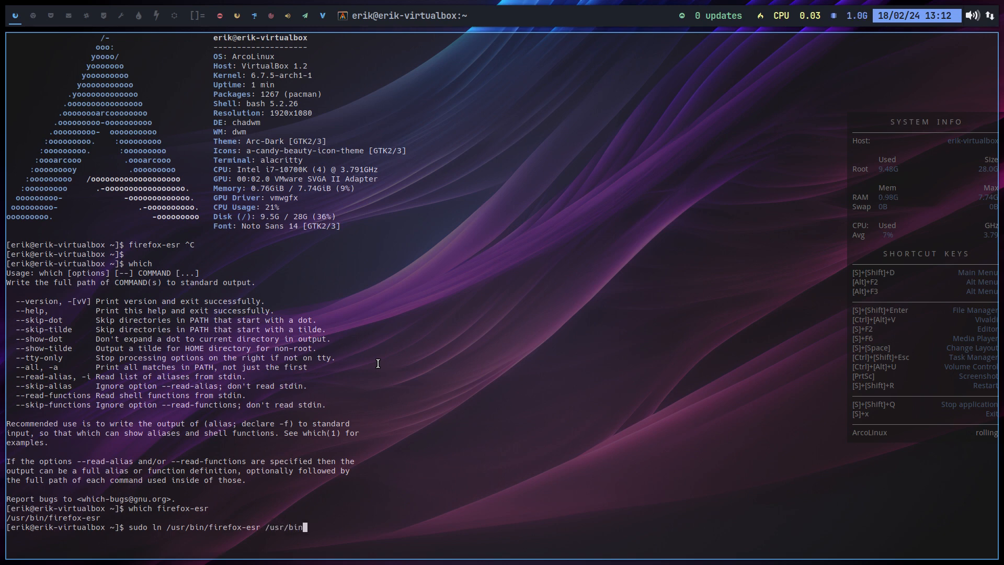
text(/firefox)
key(Return)
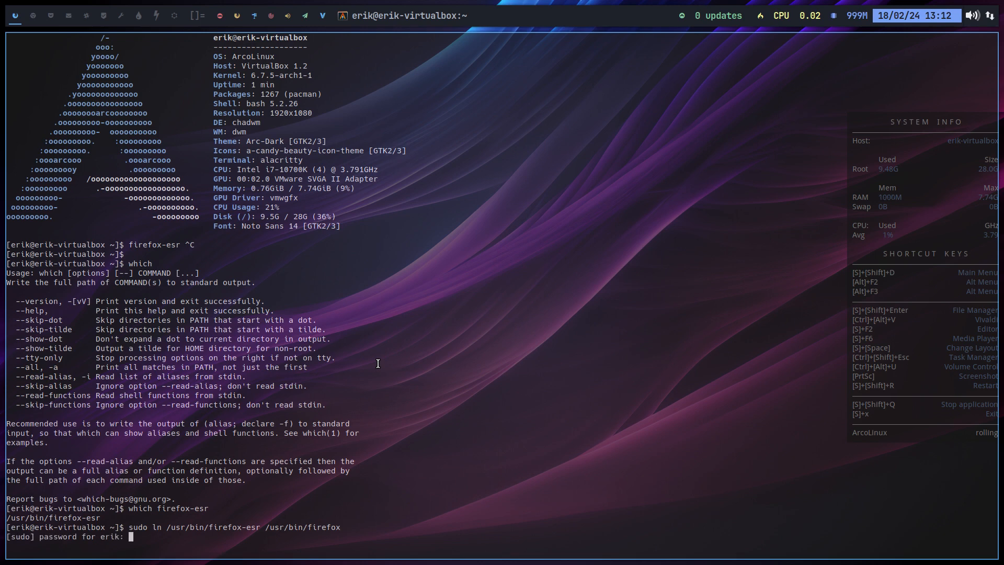
key(Return)
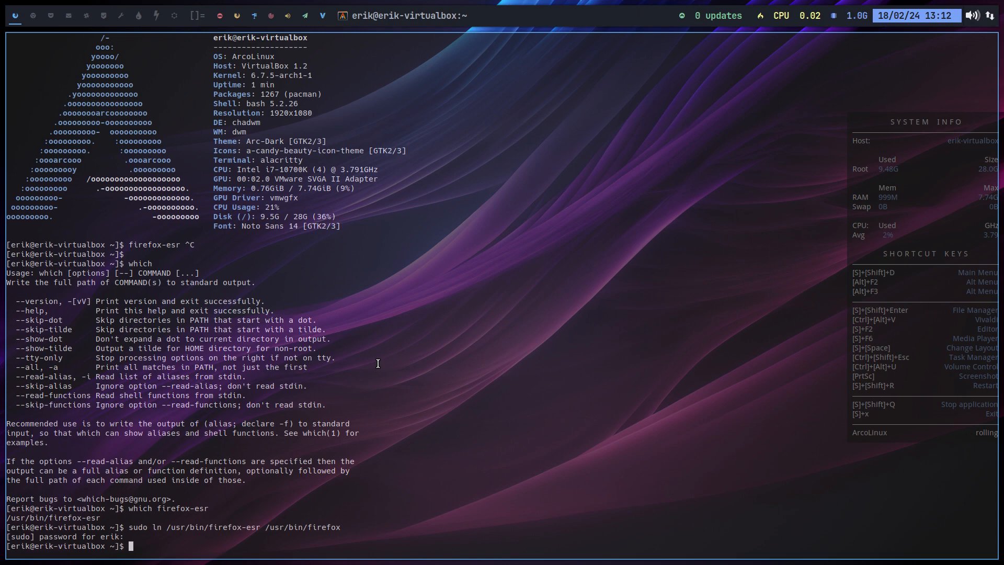
Test launching Firefox and the Volume Control, closing both along with the terminal
key(ctrl+alt+f)
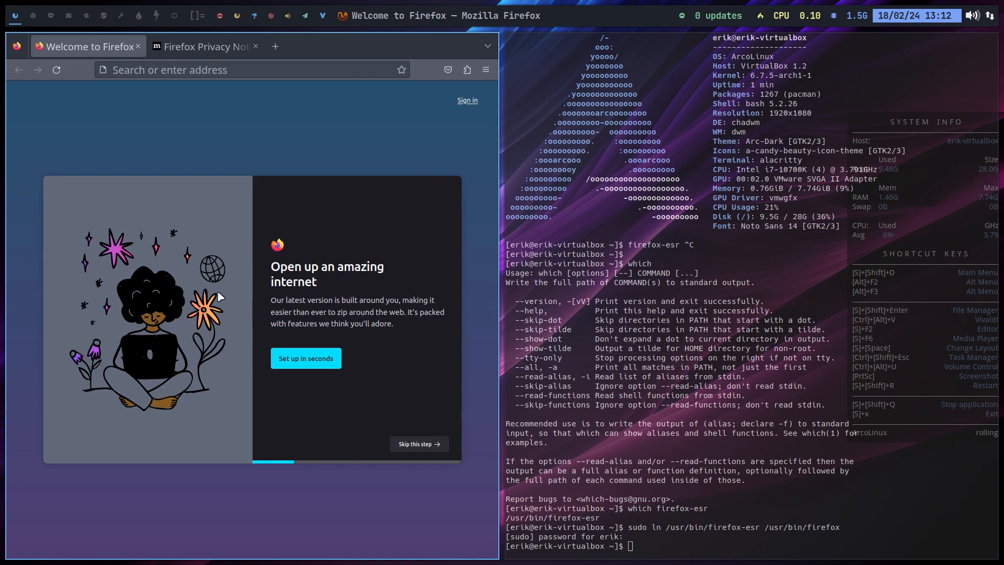
key(super+shift+q)
key(super+shift+q)
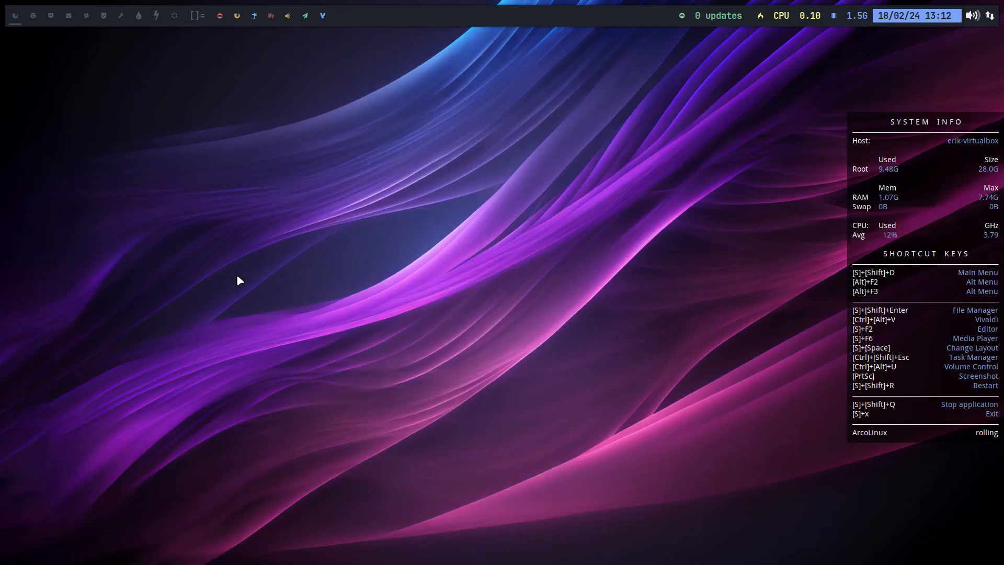
key(ctrl+alt+u)
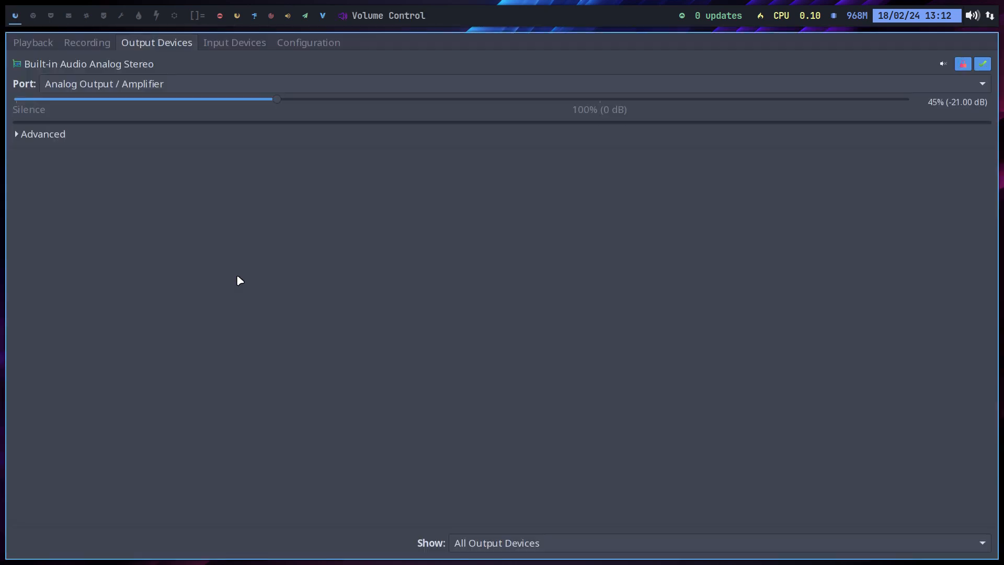
key(super+shift+q)
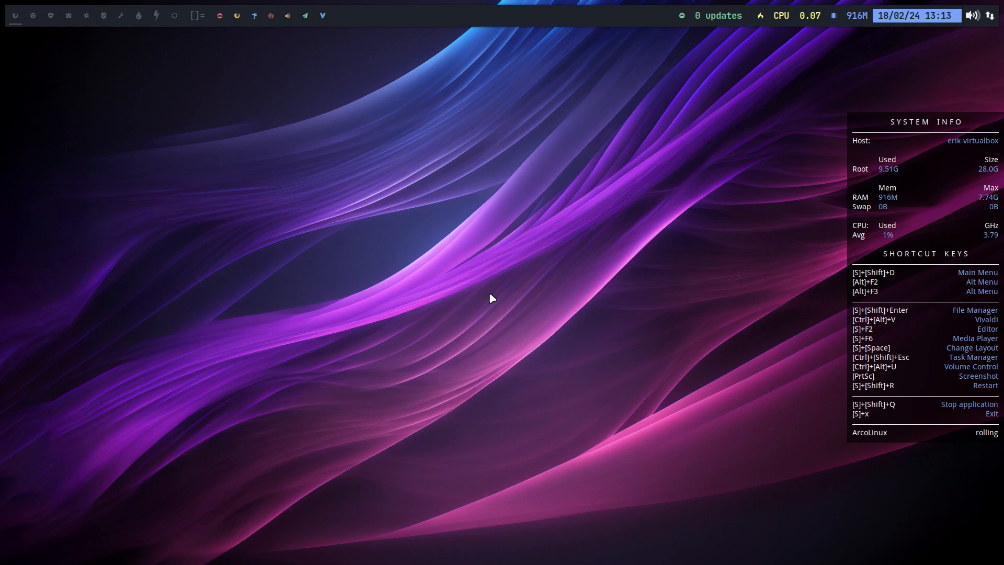
Bookmark the .config and arco-chadwm folders in the file manager's Places list and open arco-chadwm
key(super+shift+Return)
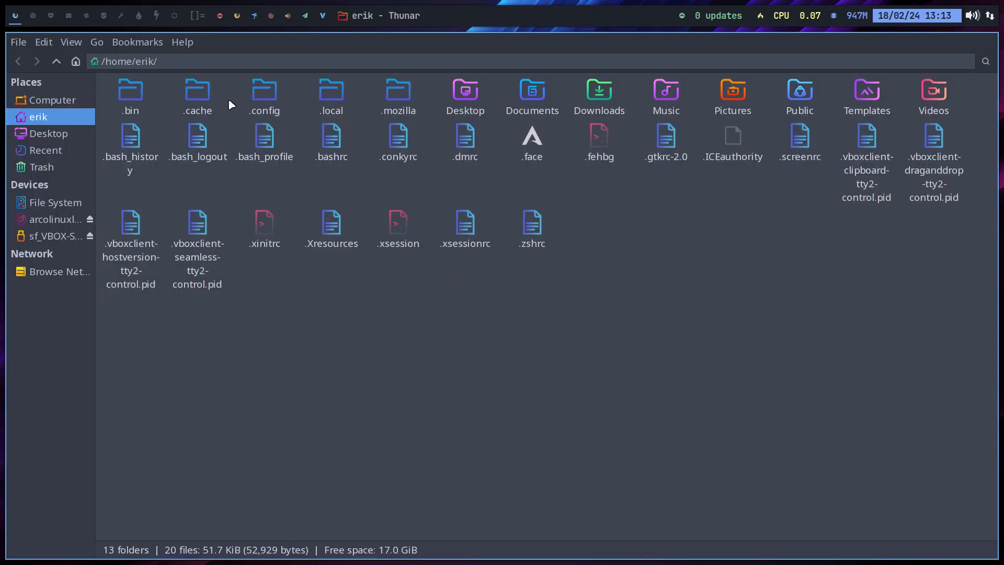
drag(261, 92, 48, 180)
click(73, 184)
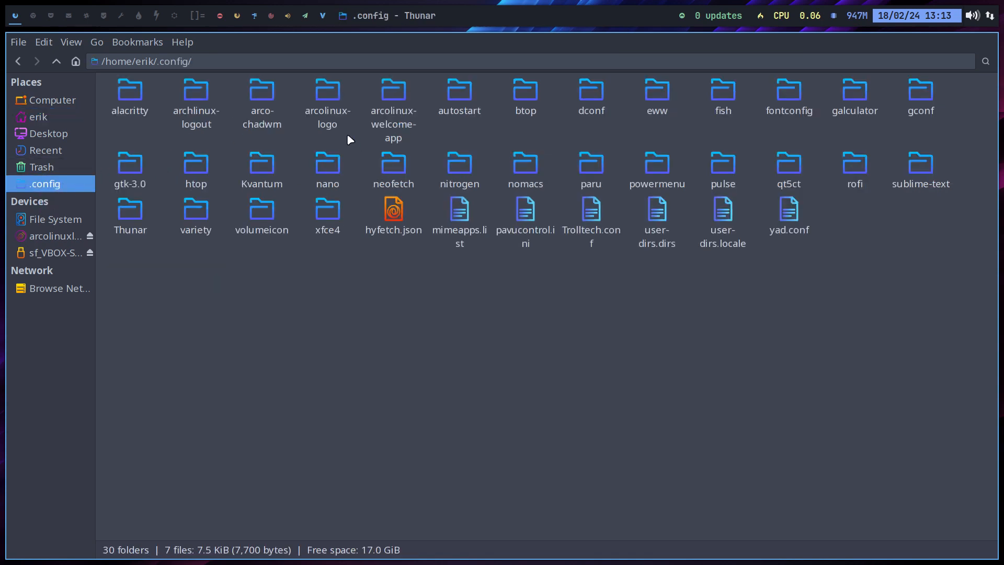
drag(260, 96, 61, 199)
click(62, 201)
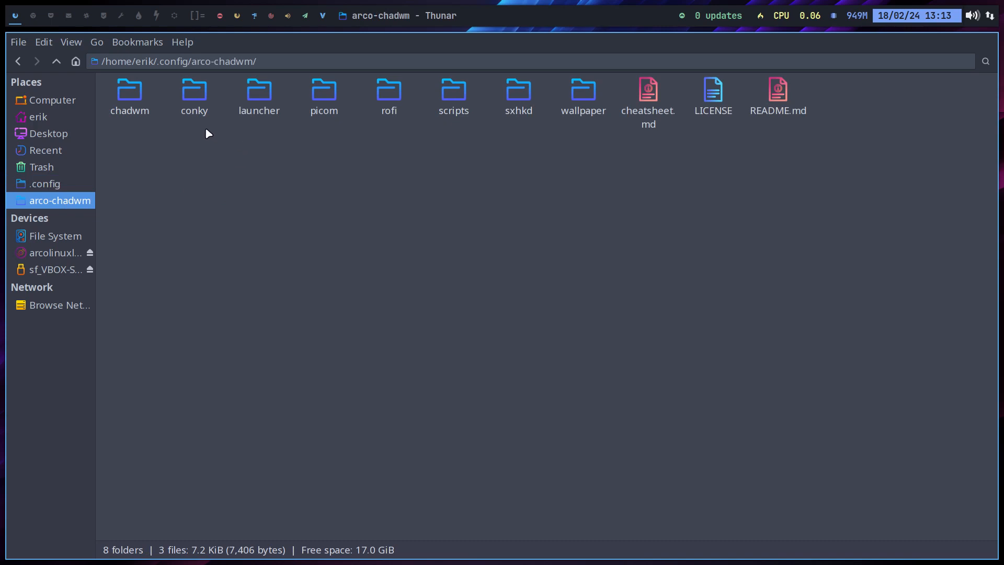
Open run.sh from the arco-chadwm scripts folder, comment out the conky system-overview line and save the file
double_click(445, 93)
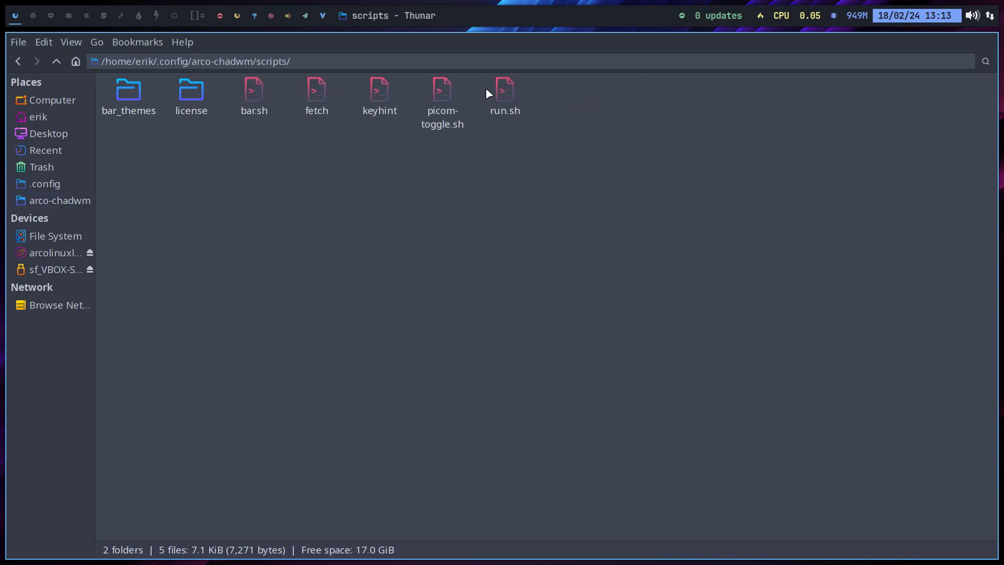
double_click(502, 91)
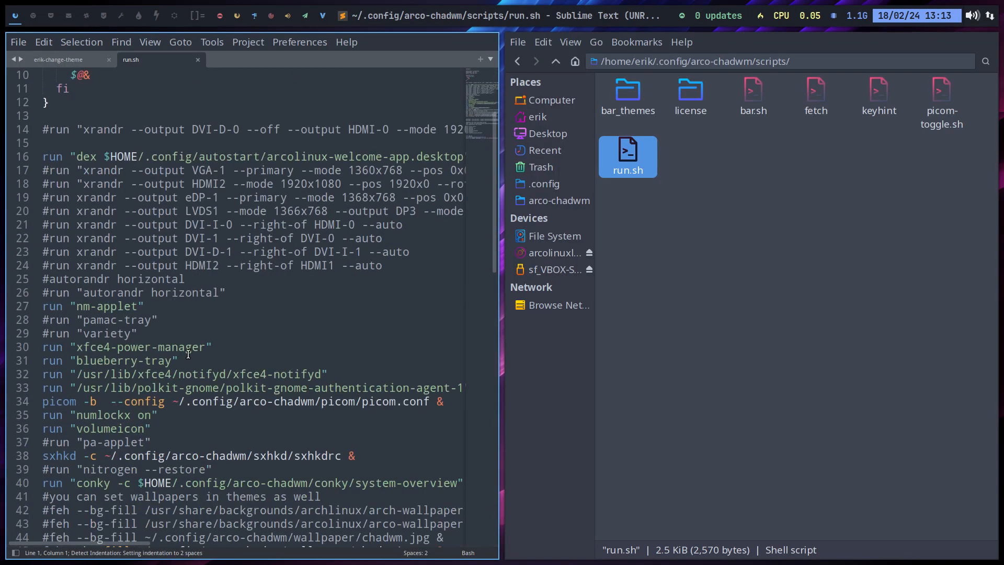
scroll(188, 354, down, 2)
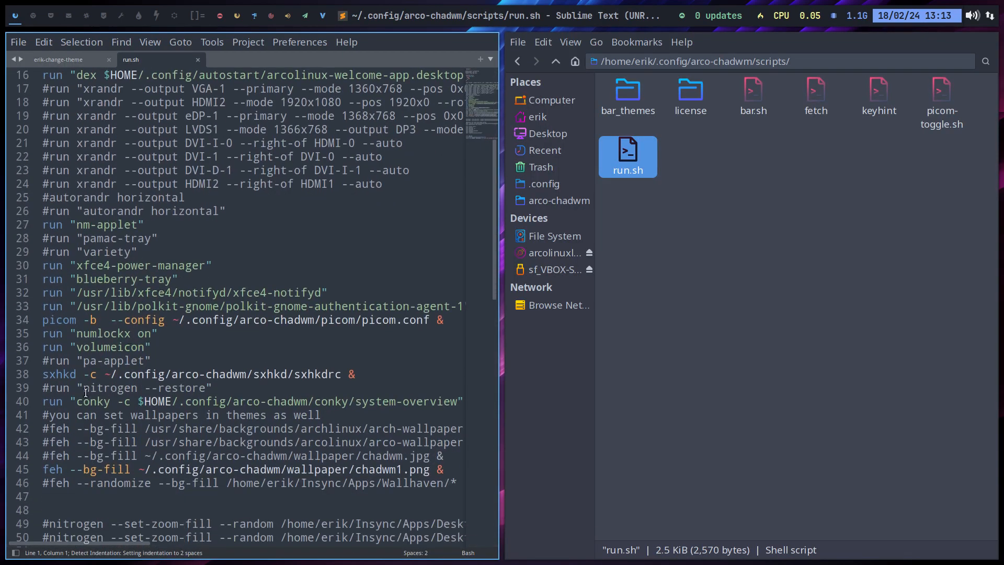
click(50, 395)
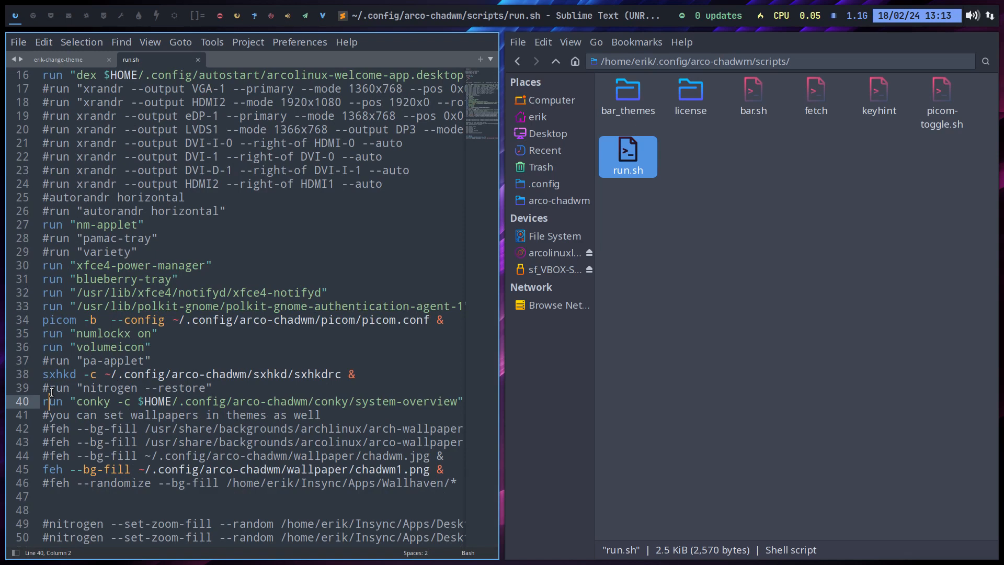
key(Left)
text(#)
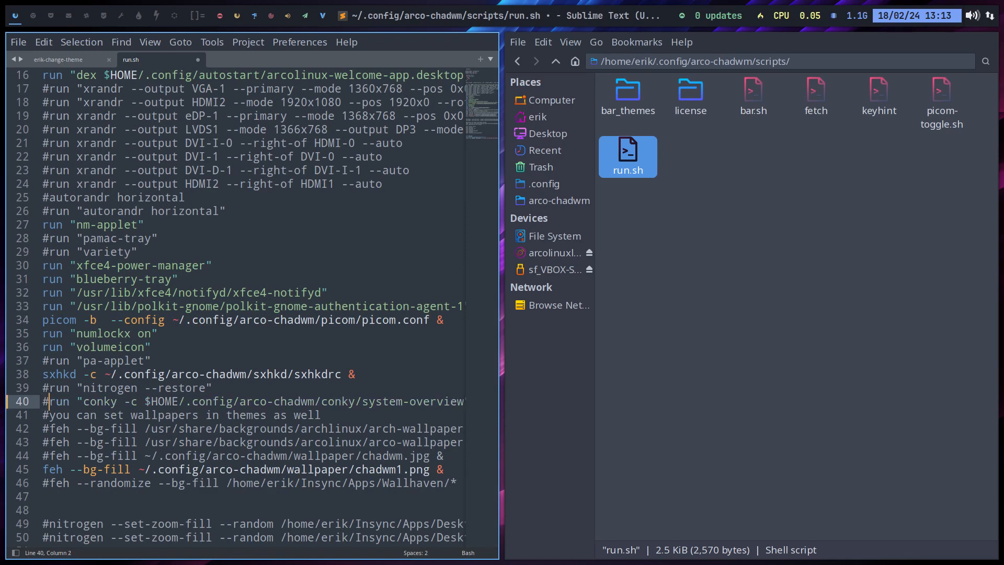
key(ctrl+s)
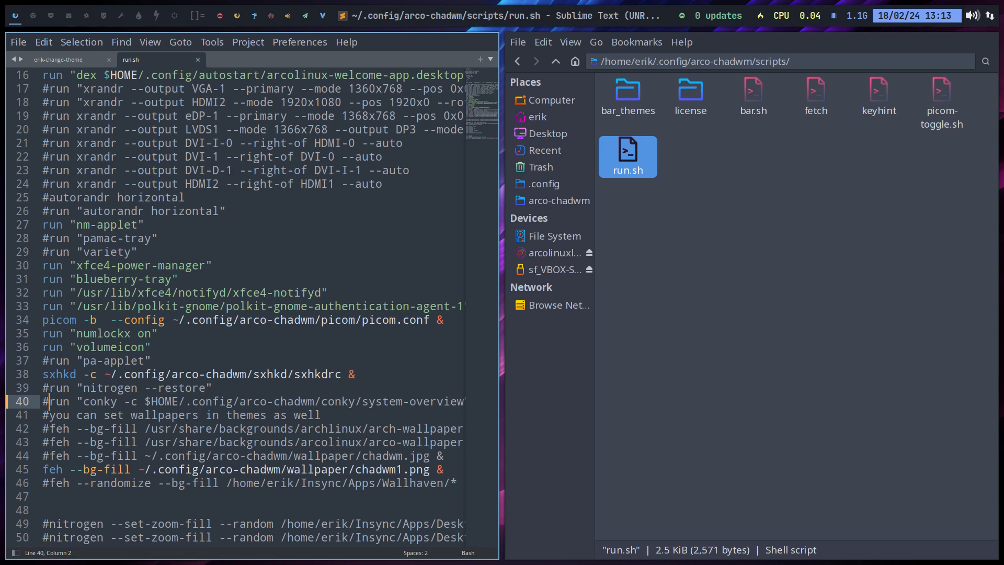
Uncomment the pamac-tray and variety lines in run.sh and save the file
key(Up)
key(Up)
key(Up)
key(Up)
key(Up)
key(Up)
key(Up)
key(Up)
key(Up)
key(Up)
key(Up)
key(Up)
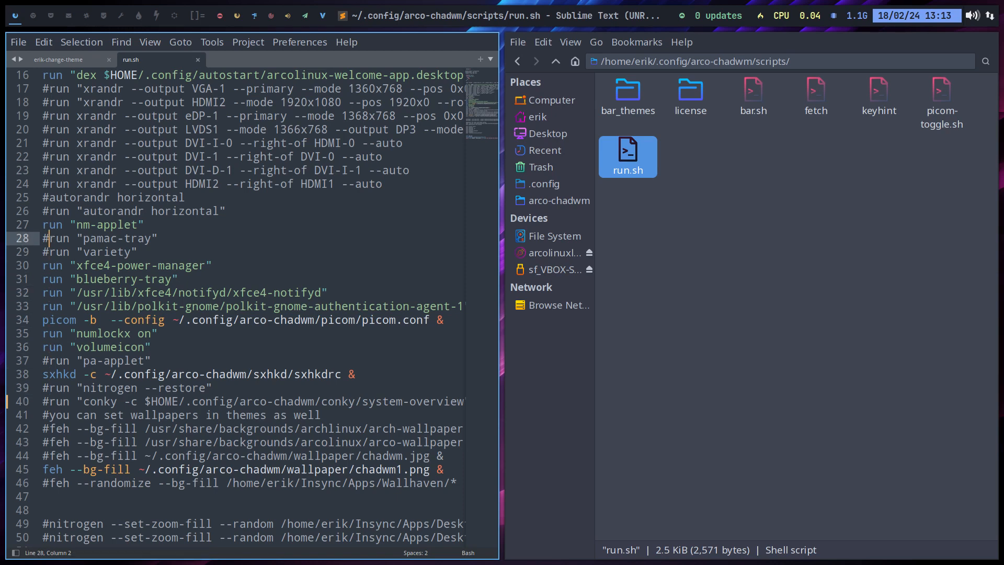
key(BackSpace)
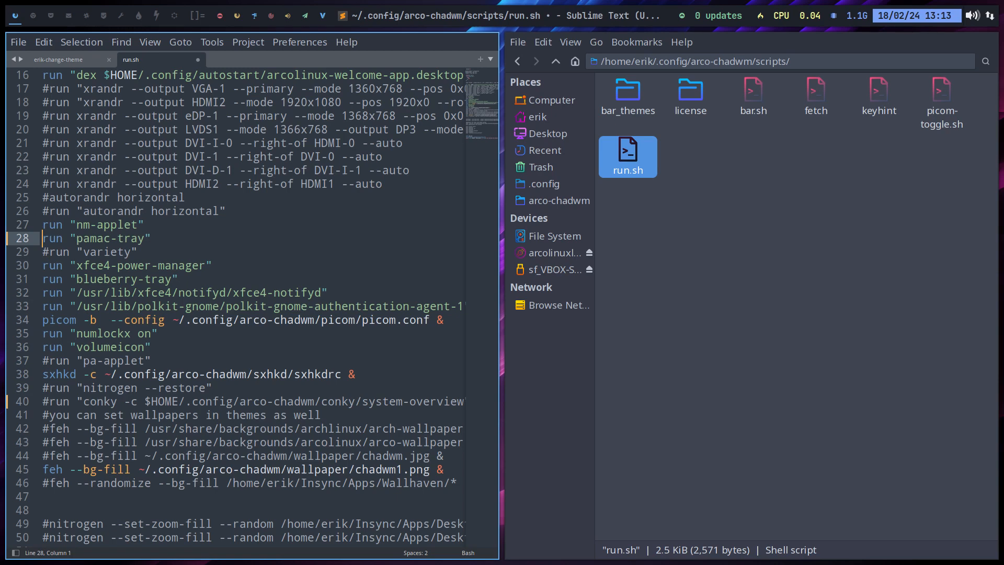
key(Down)
key(Return)
key(Delete)
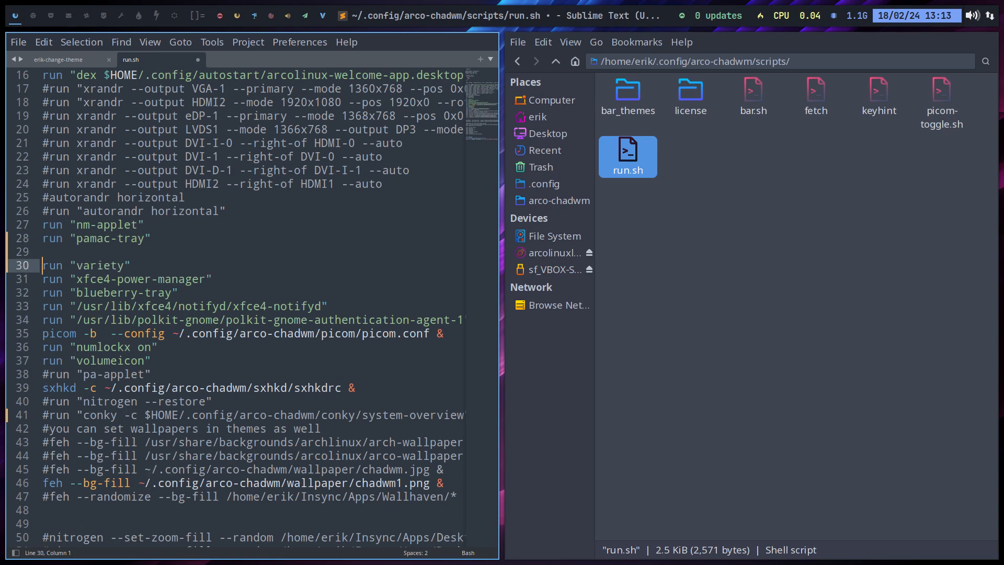
key(BackSpace)
key(ctrl+s)
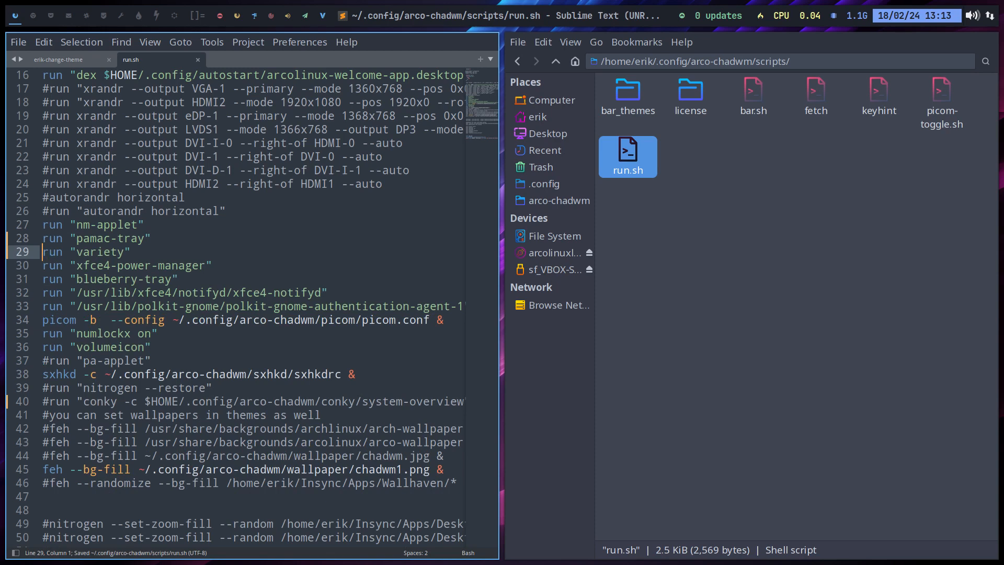
Log out and back in to chadwm with the account password, and check the Variety tray menu
key(super+x)
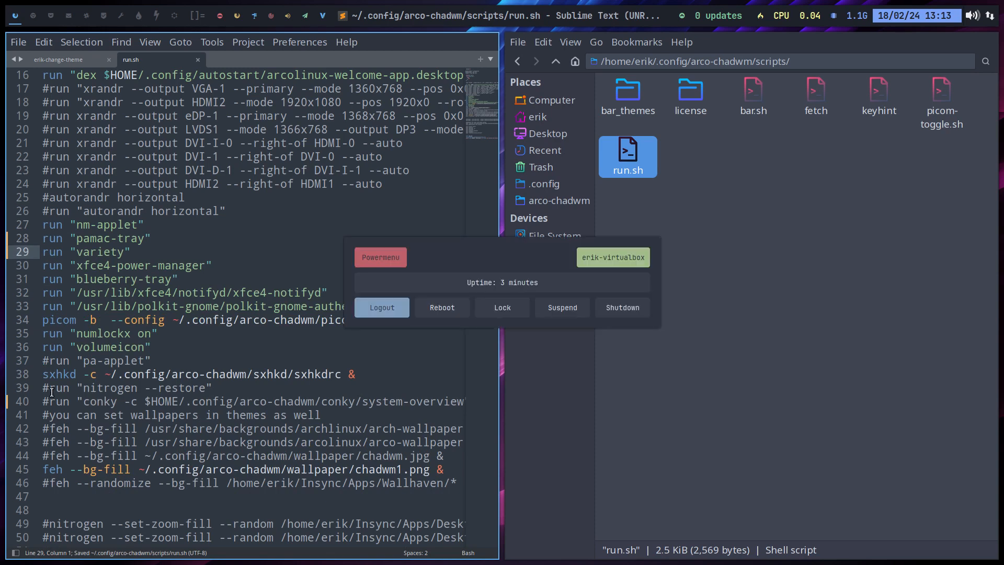
key(Return)
key(Return)
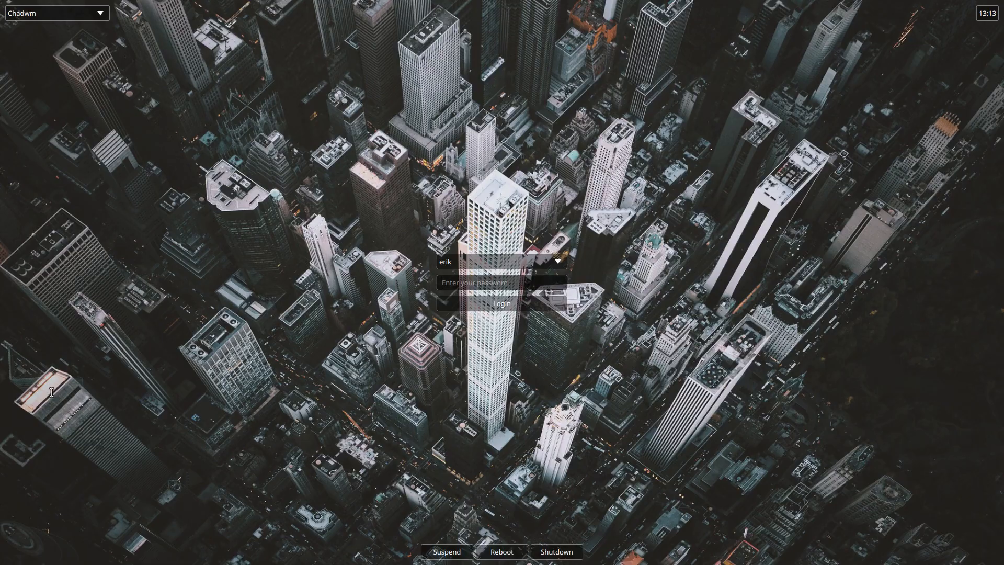
text(******)
key(Return)
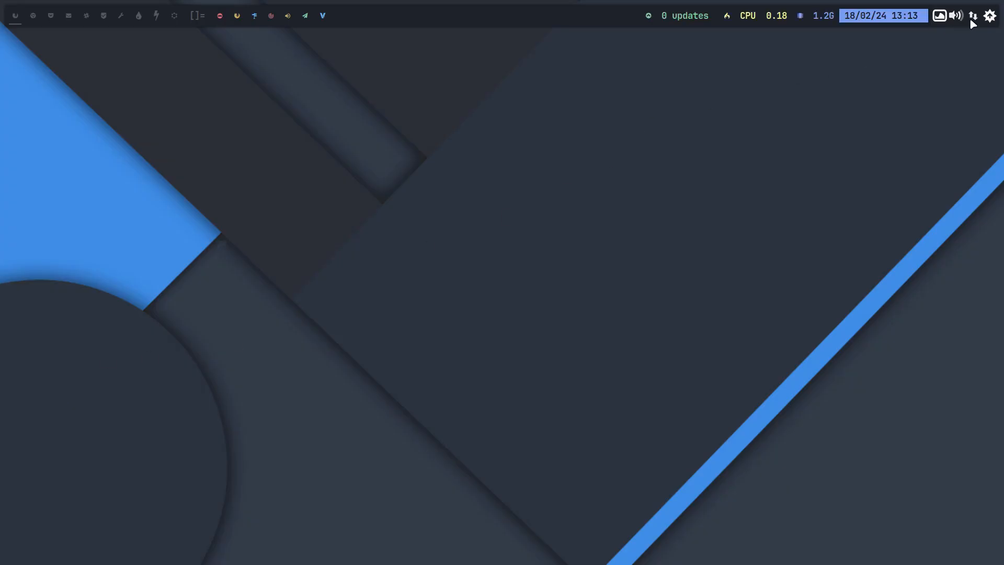
click(945, 16)
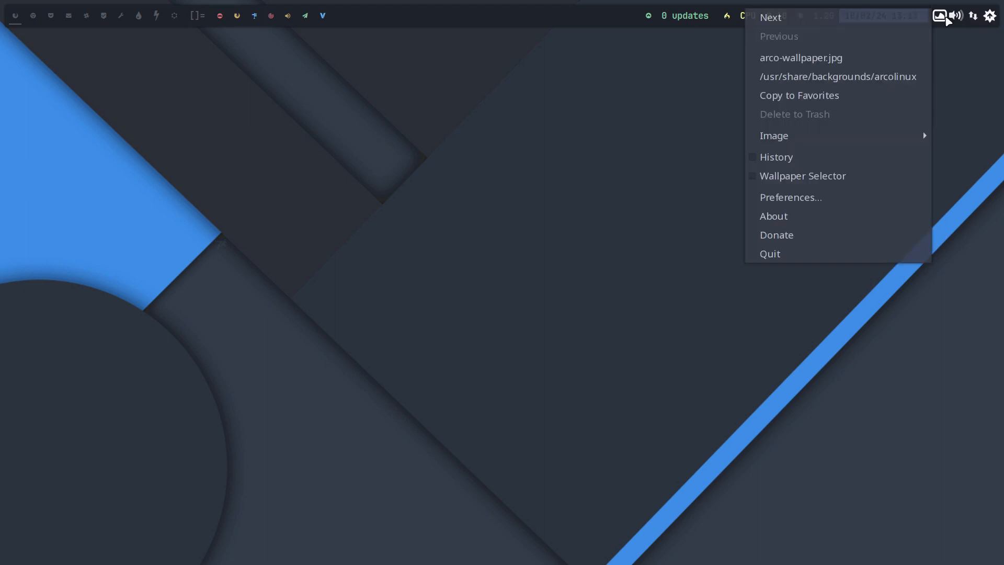
click(433, 190)
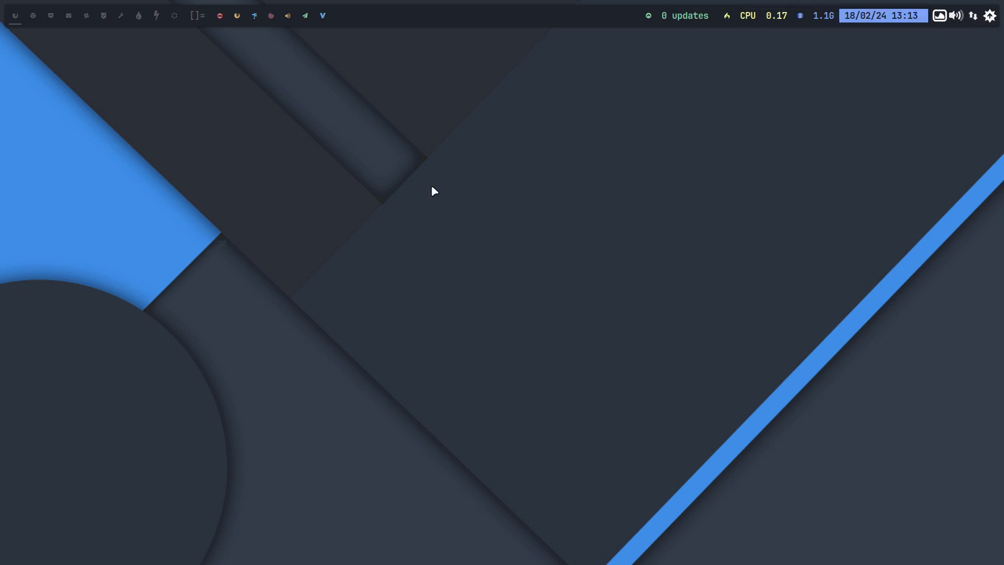
Reinstall the default Variety config with the var command, authorising it with the account password, and close the terminal
text(ar)
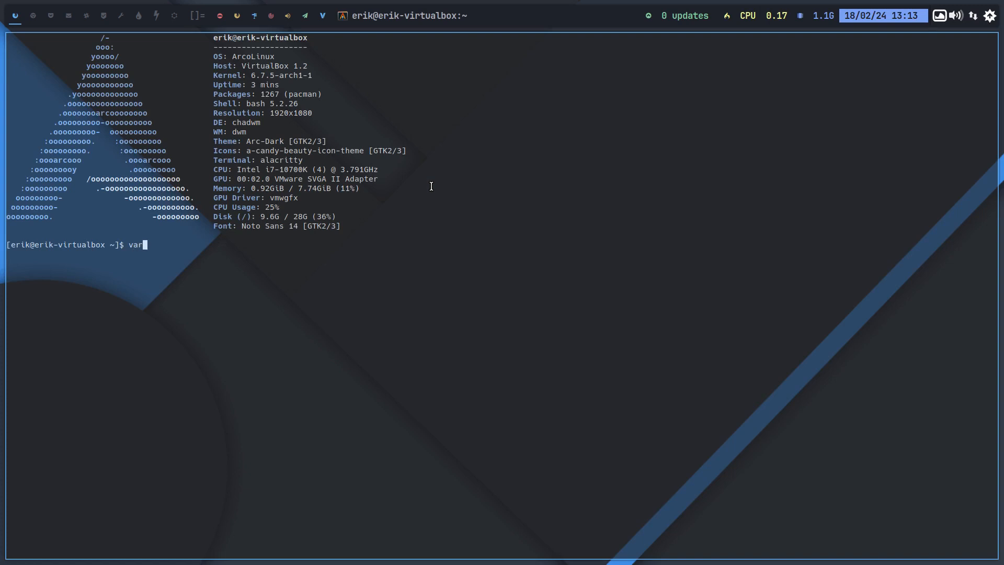
key(Return)
key(Return)
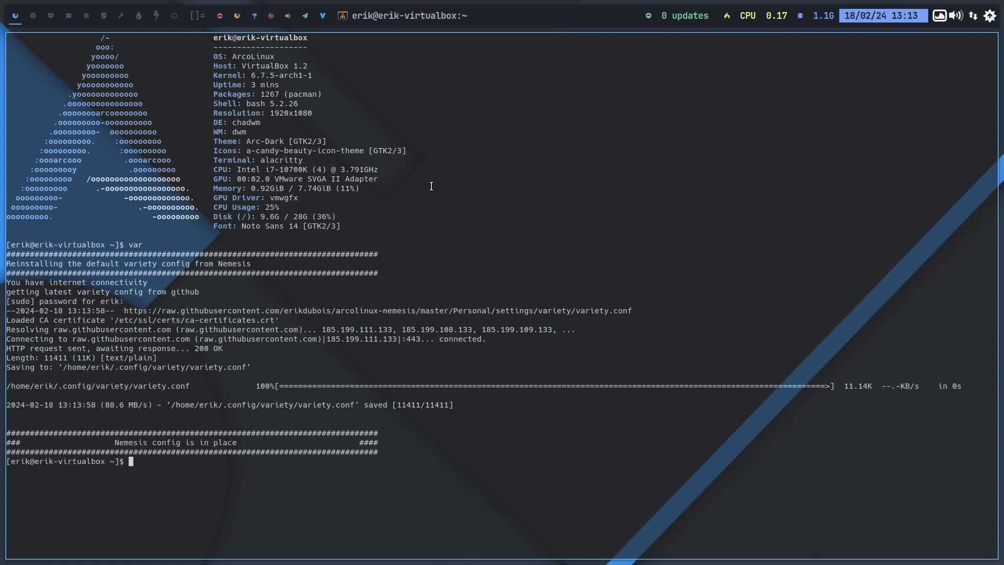
key(super+q)
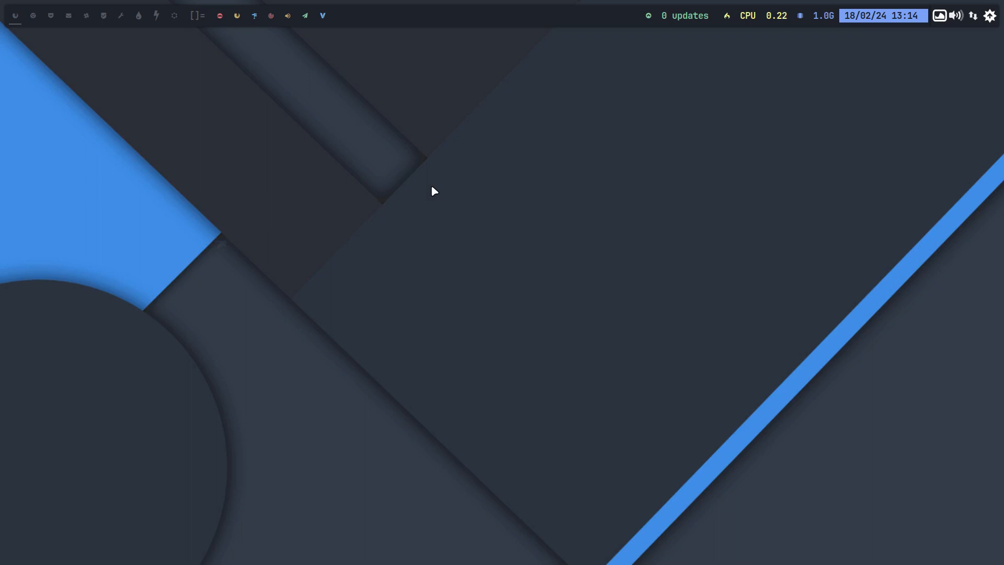
Log out and back in to chadwm with the account password, and change the wallpaper through Variety
key(super+x)
text(l)
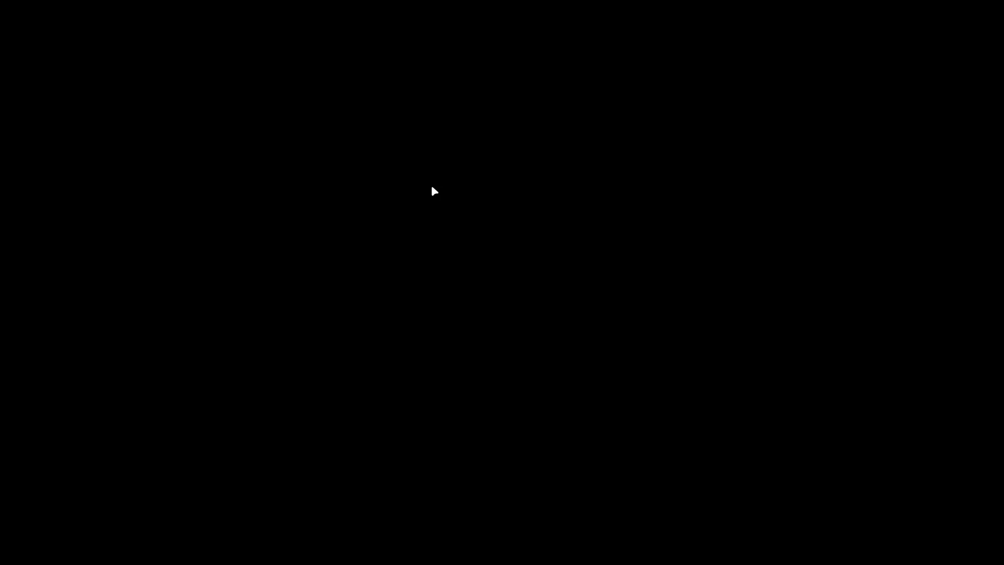
text(••••)
key(Return)
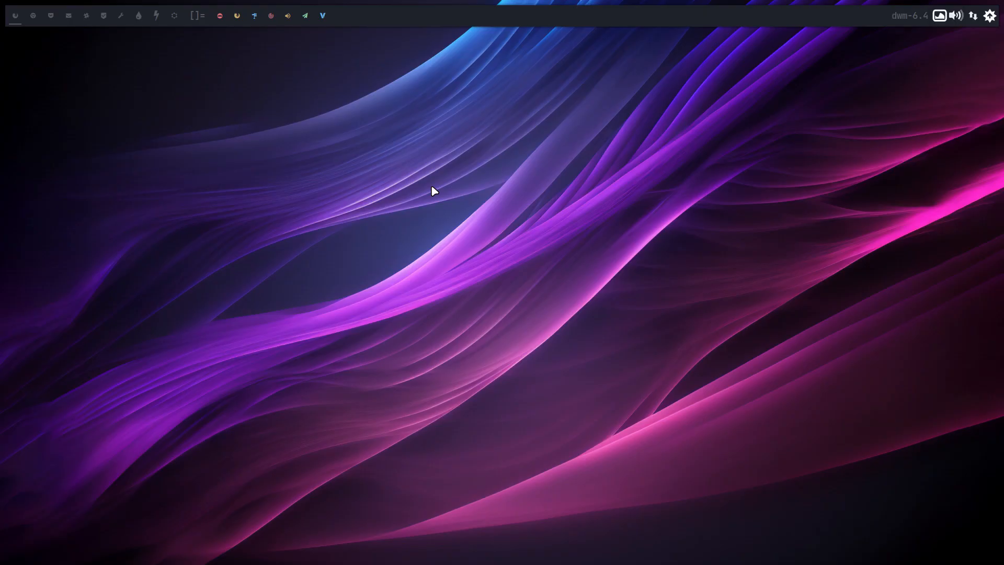
click(939, 16)
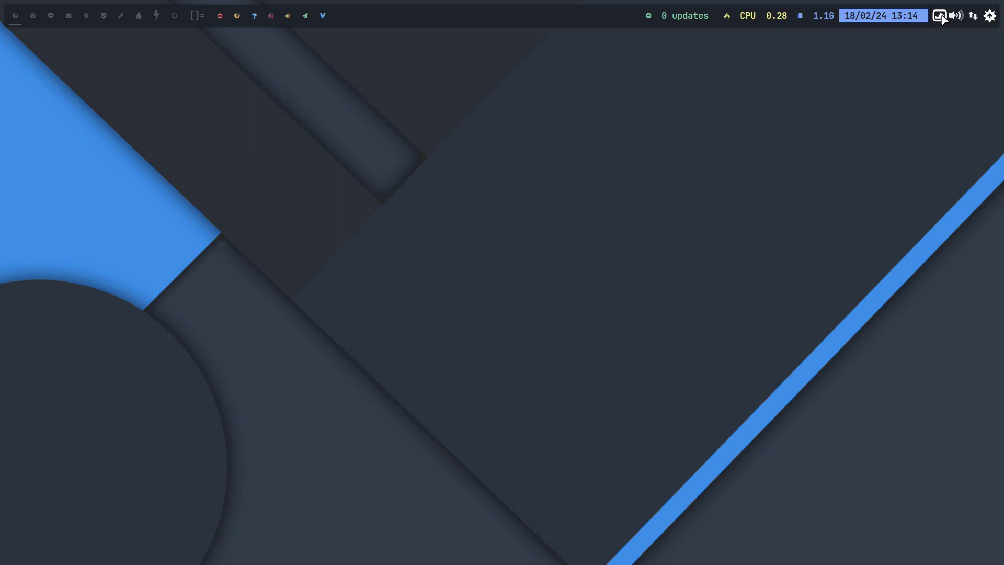
click(939, 16)
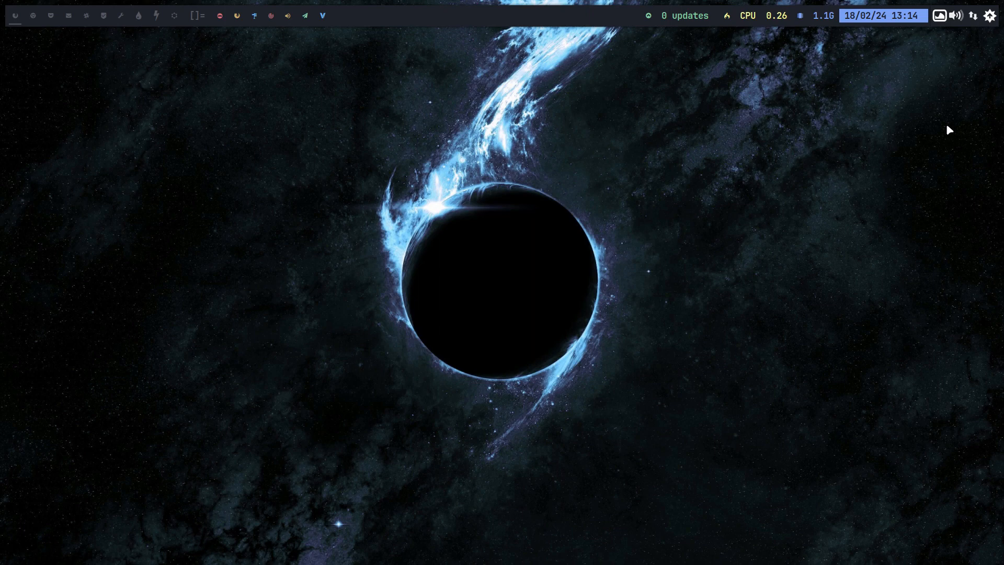
Open Variety Preferences and preview the images of the wallhaven abstract, minimal, space, scifi and simple sources
click(937, 22)
click(883, 221)
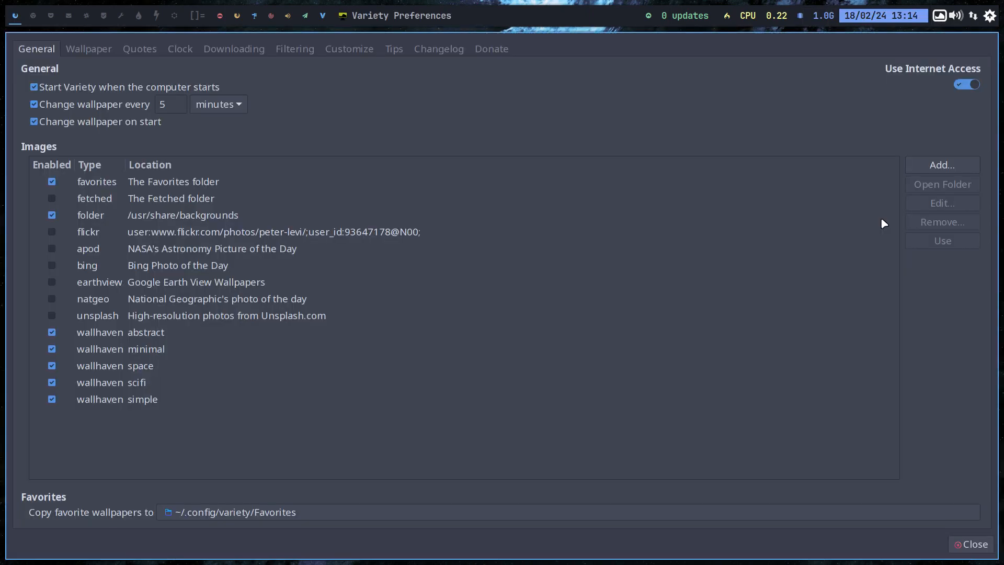
click(155, 337)
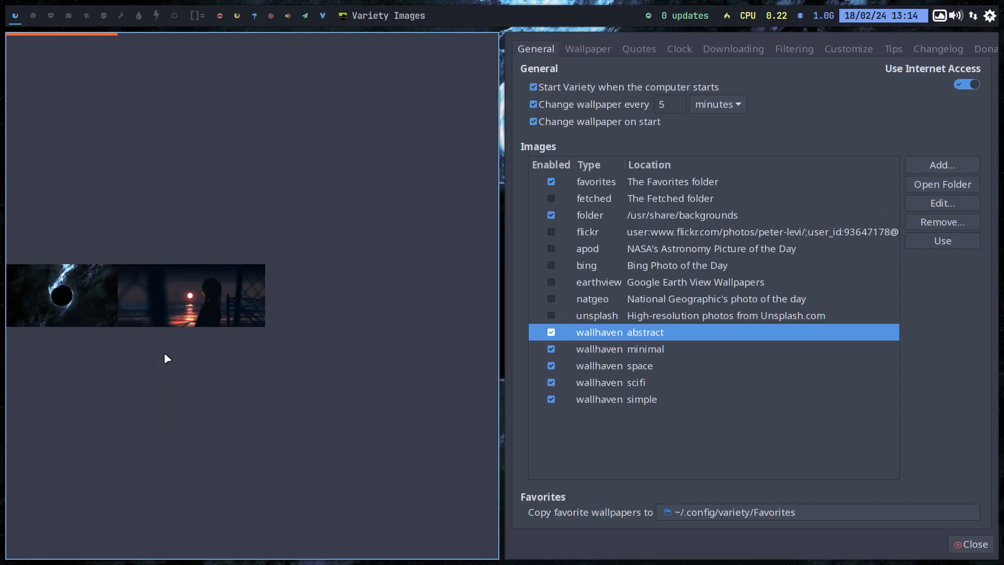
click(584, 346)
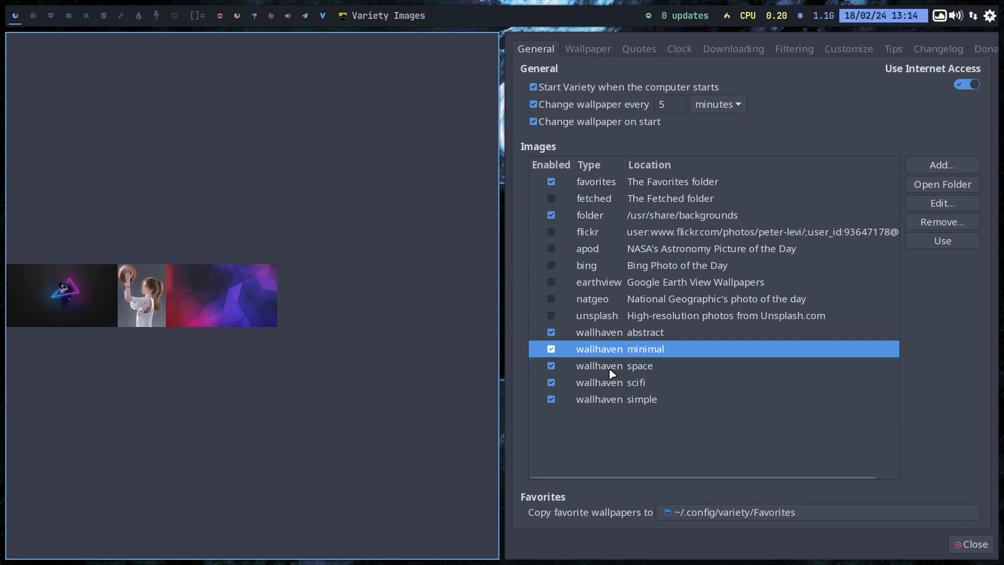
click(610, 367)
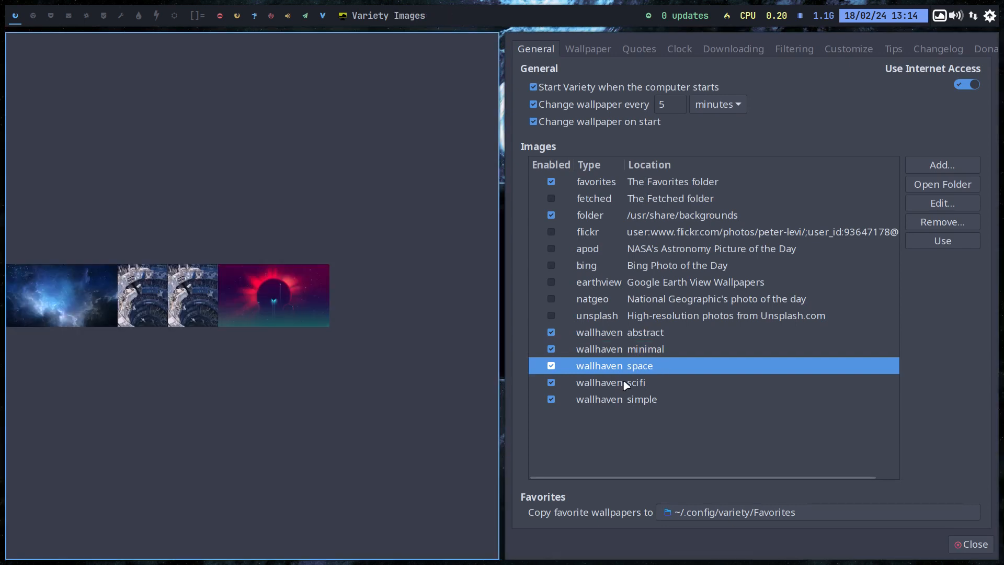
click(623, 381)
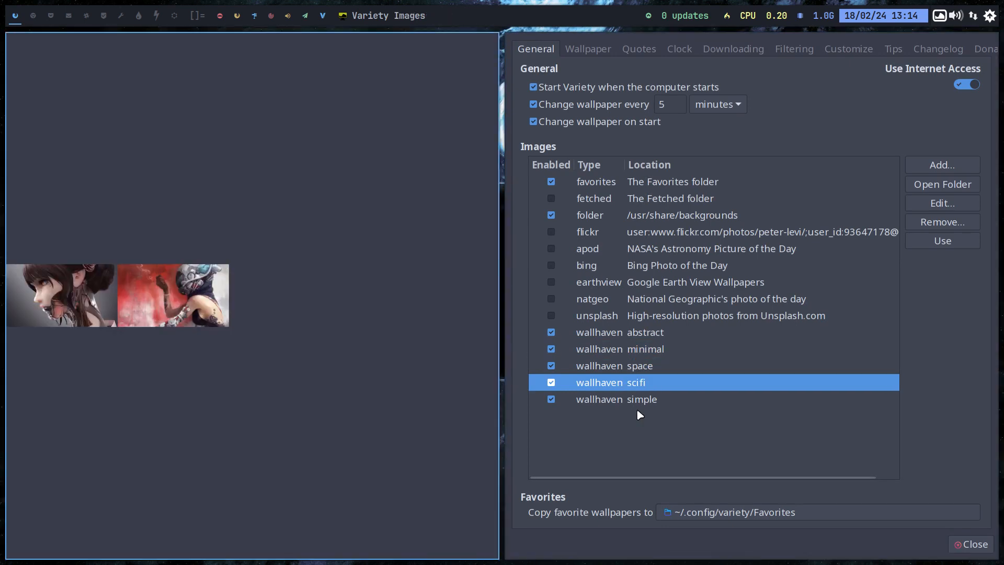
click(623, 397)
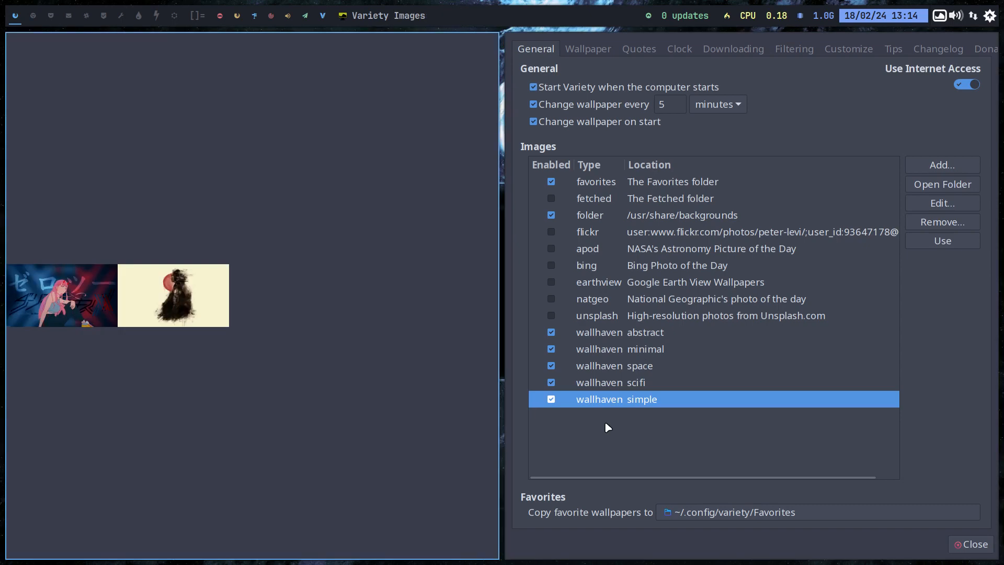
click(610, 371)
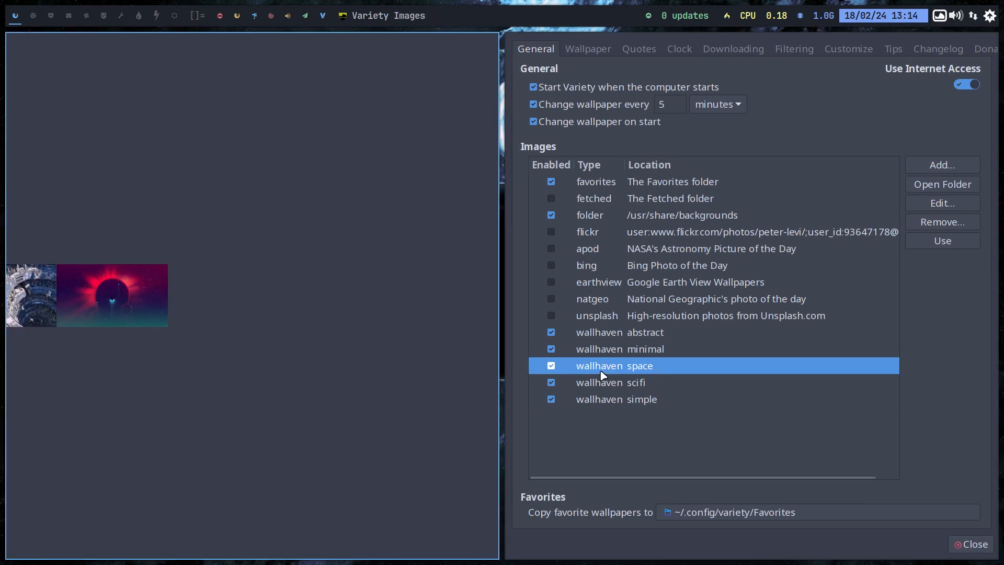
click(575, 350)
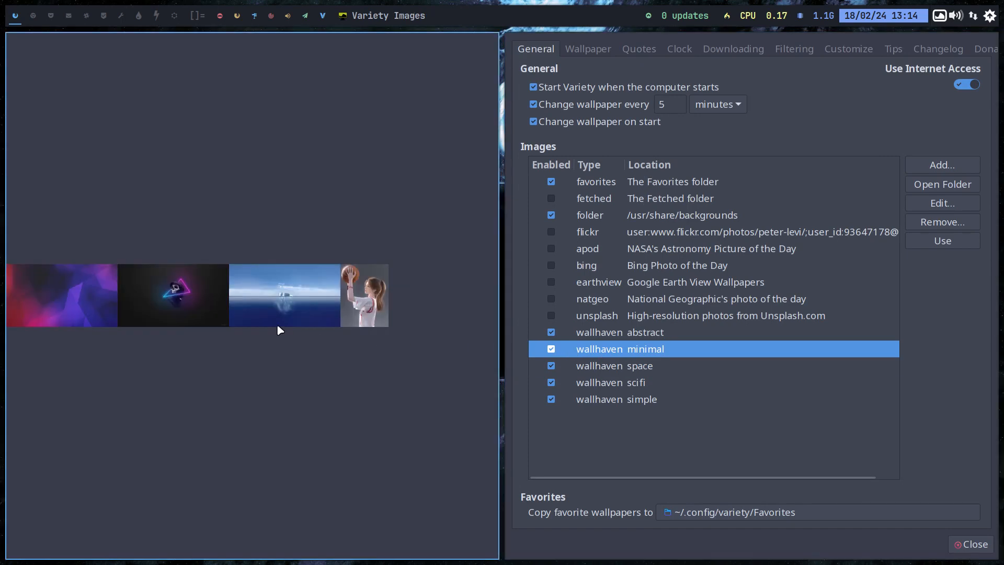
Apply the iceberg image from the minimal source as wallpaper, closing the preferences, and switch to another wallpaper
click(288, 313)
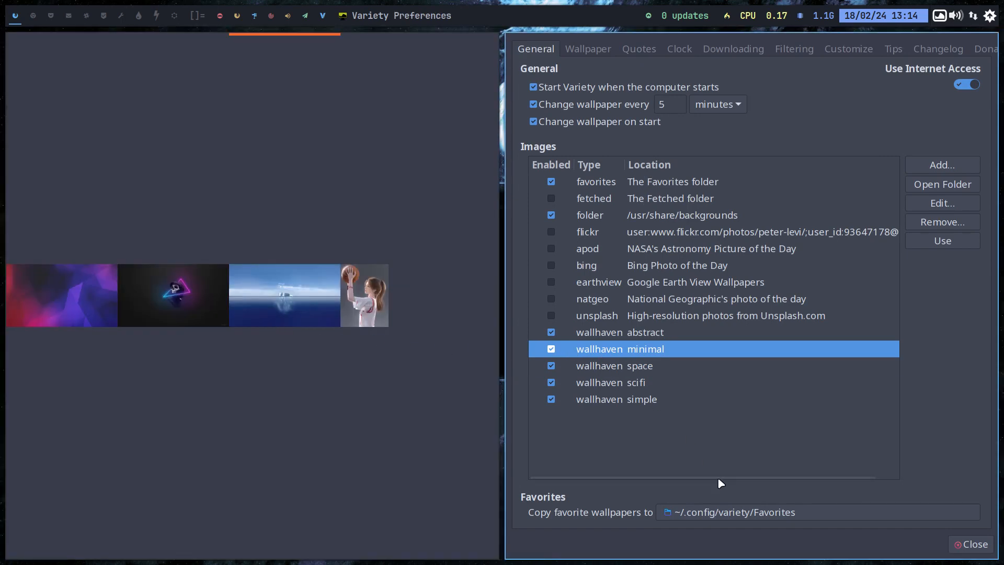
click(968, 544)
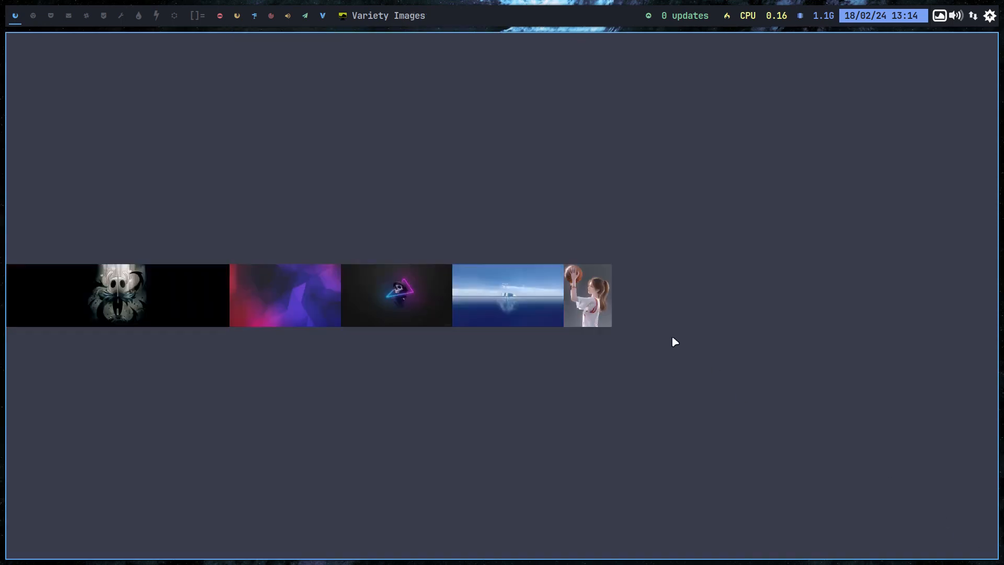
click(483, 277)
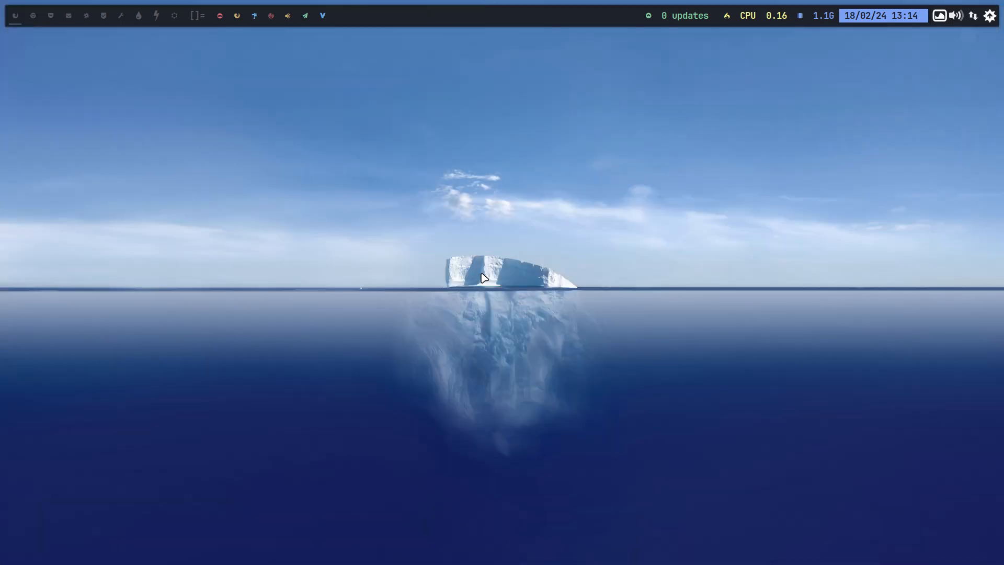
key(alt+n)
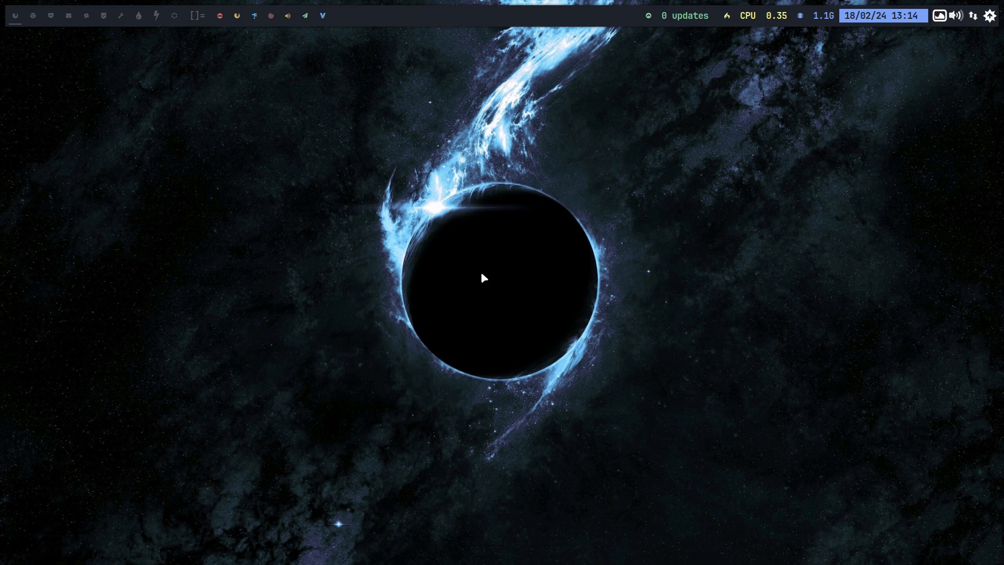
Return to the host's build workspace, close the build terminal and delete all the arcolinuxl-v24.03.02 ISO files from ArcoLinux-Out
key(ctrl+f)
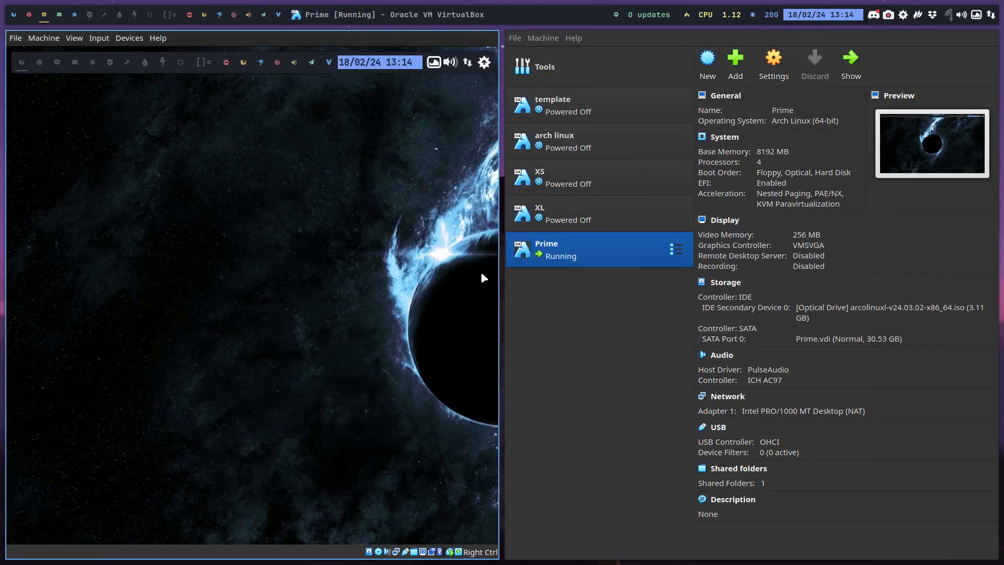
click(28, 14)
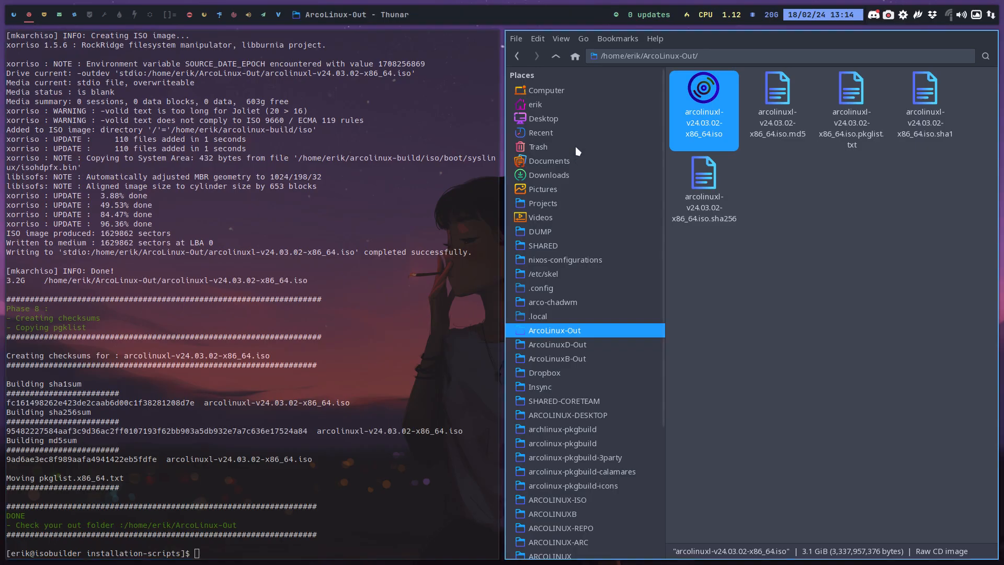
key(super+q)
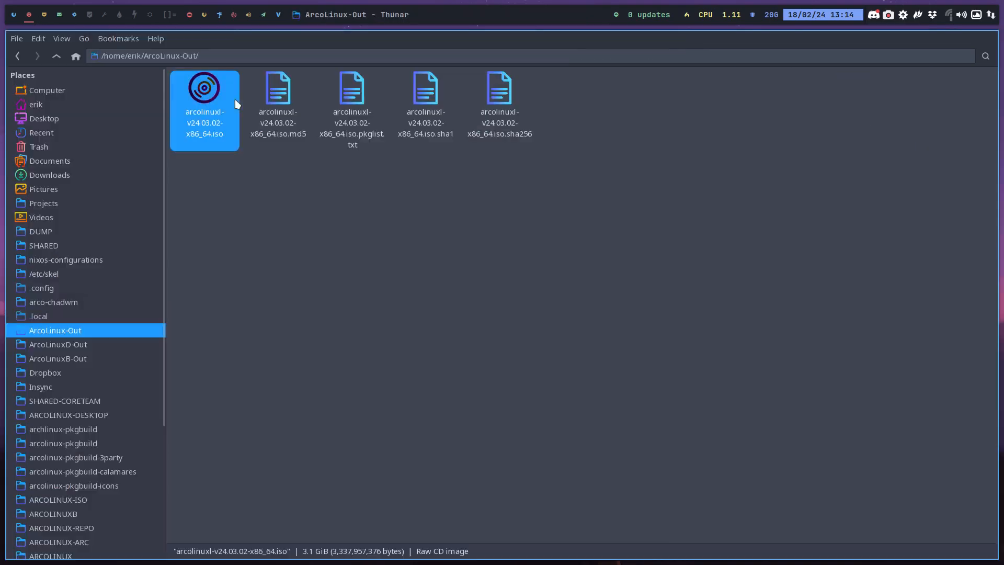
click(236, 175)
drag(200, 177, 525, 105)
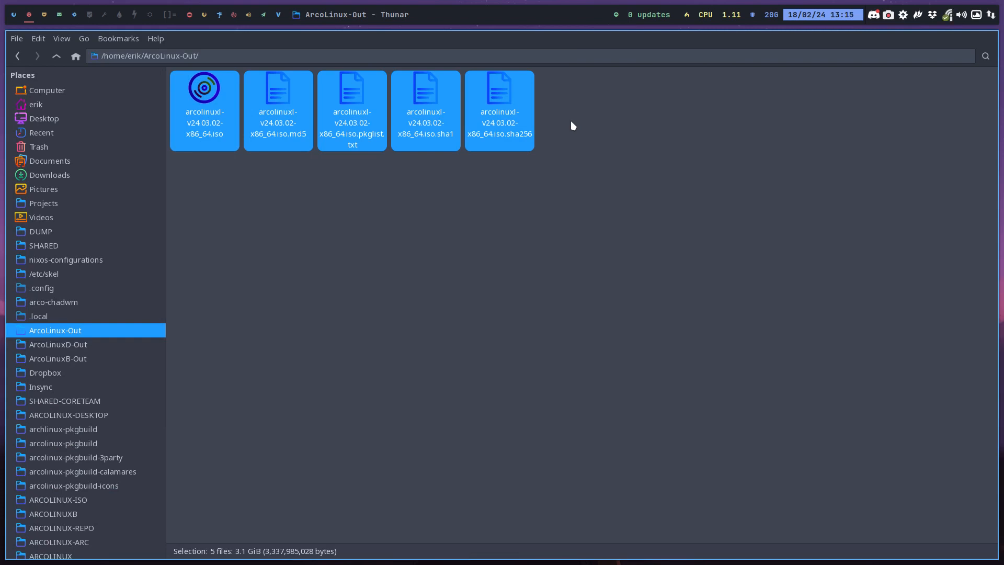
key(Delete)
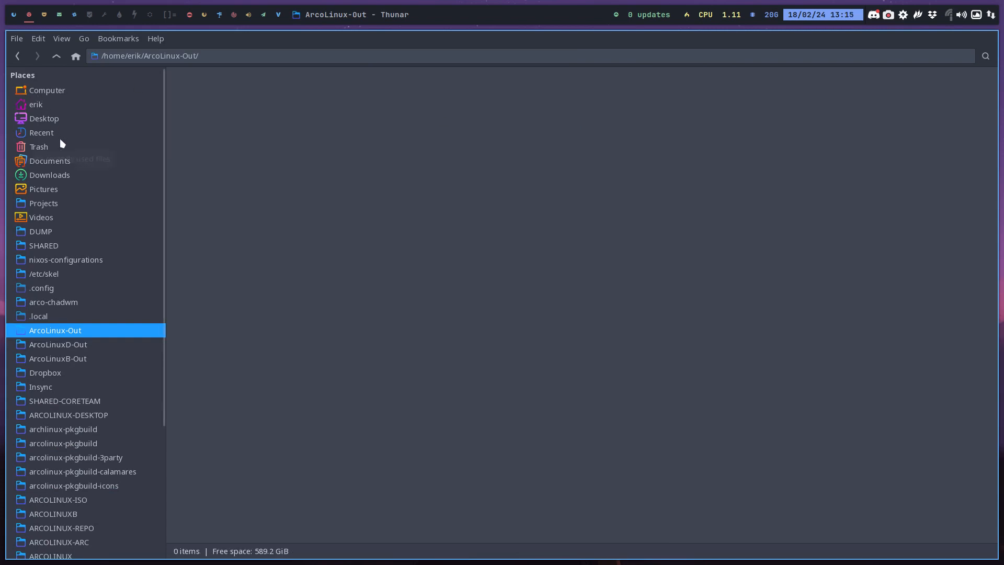
Copy packages.x86_64 from the archiso folder of arcolinuxl-iso on the Desktop
click(62, 120)
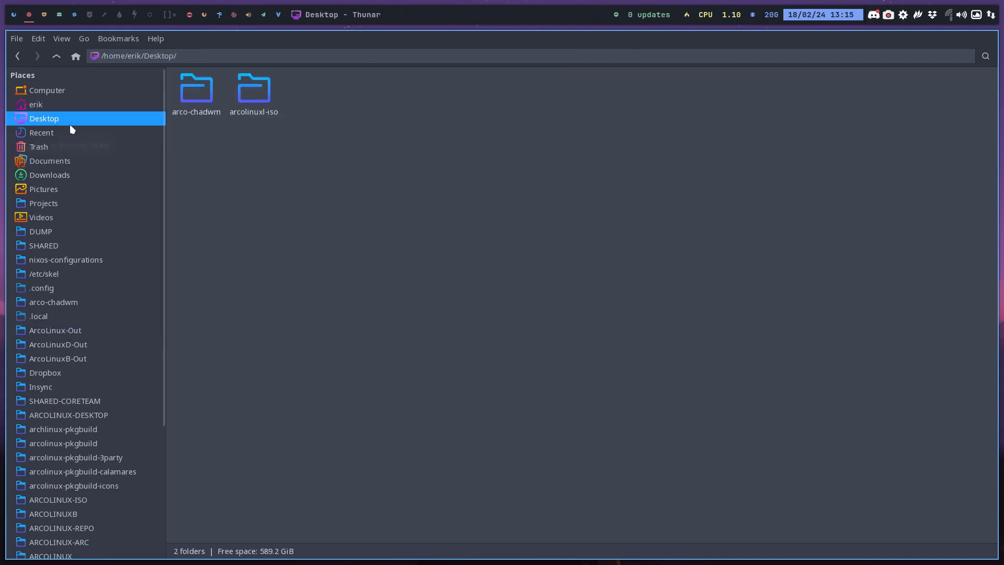
double_click(249, 98)
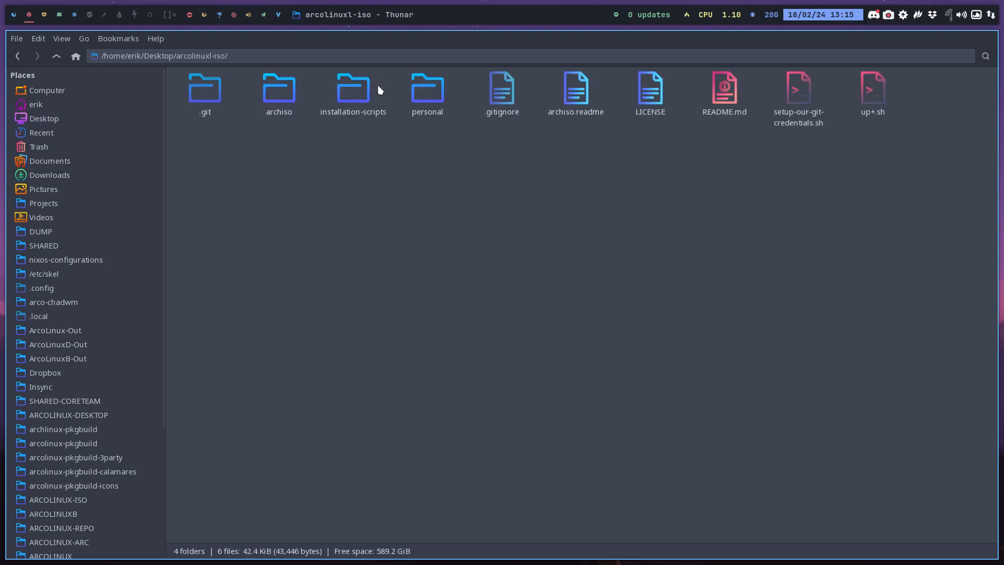
double_click(285, 95)
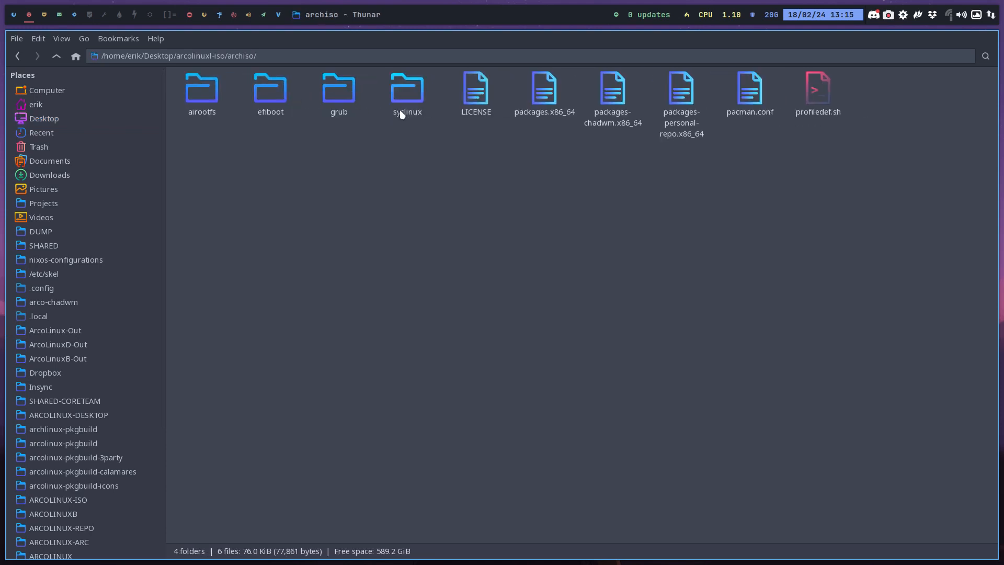
click(543, 118)
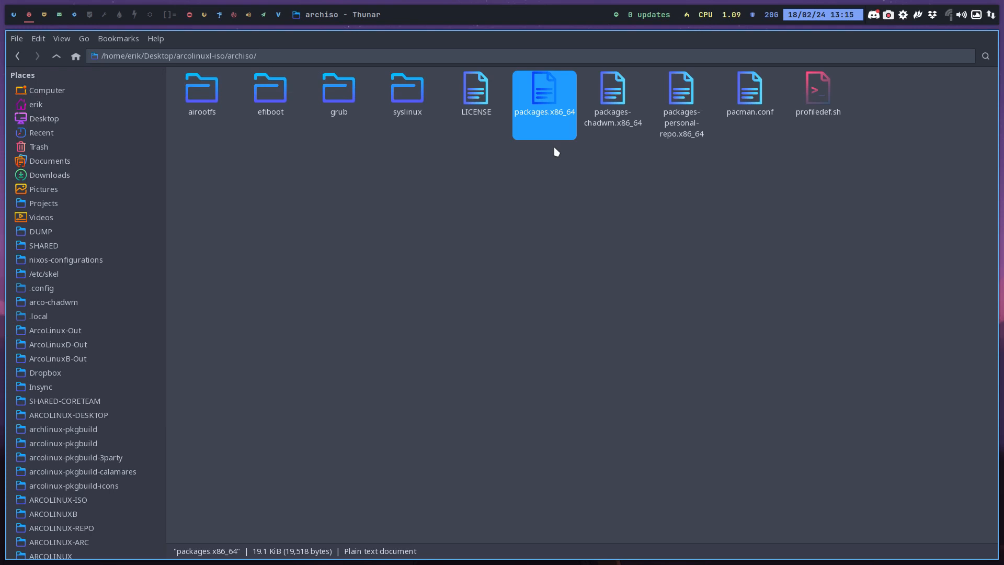
Paste packages.x86_64 into DATA/arcolinux-nemesis/Personal/settings/ArcoLinuXL-Prime, replacing the existing file
scroll(74, 340, down, 5)
click(63, 491)
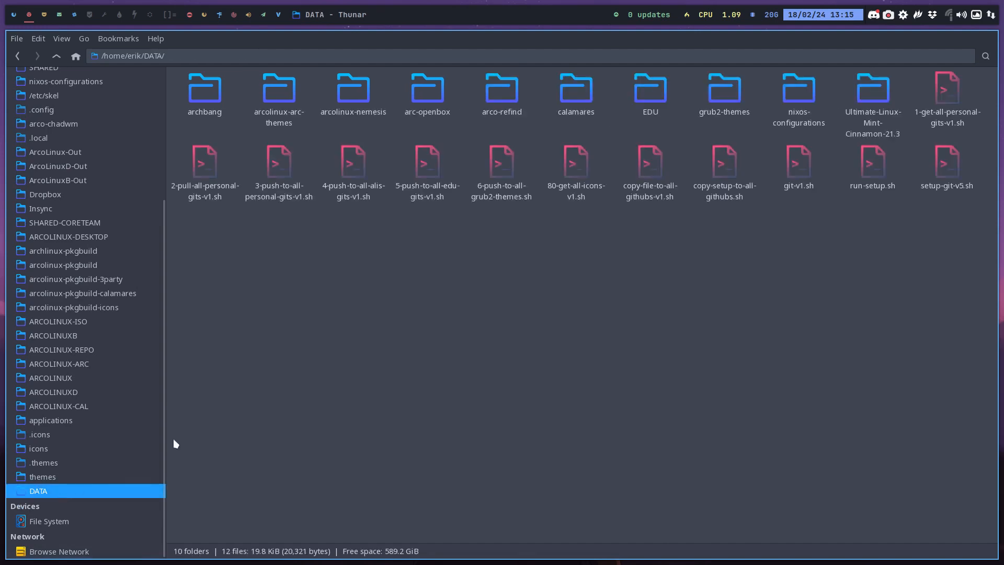
double_click(350, 89)
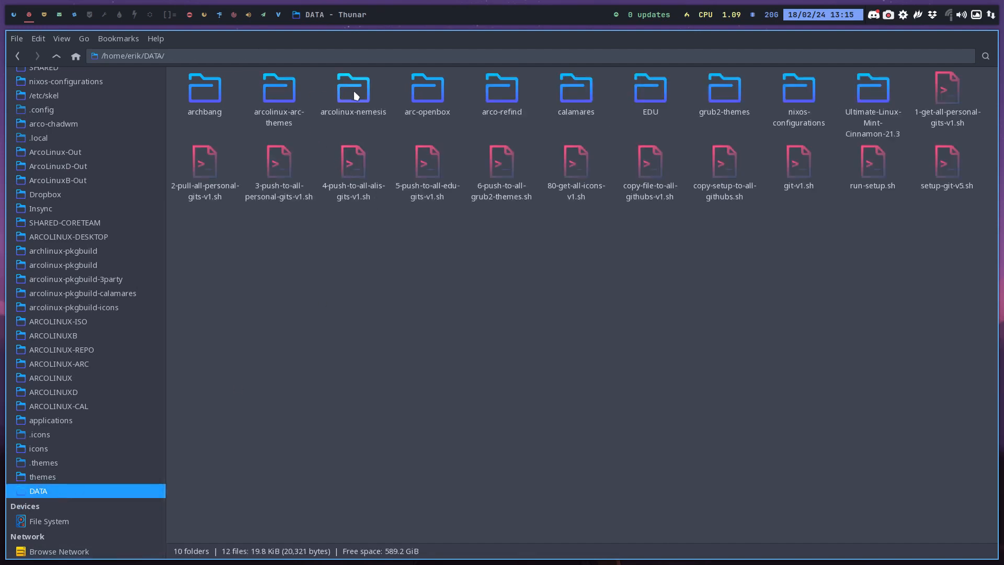
double_click(411, 92)
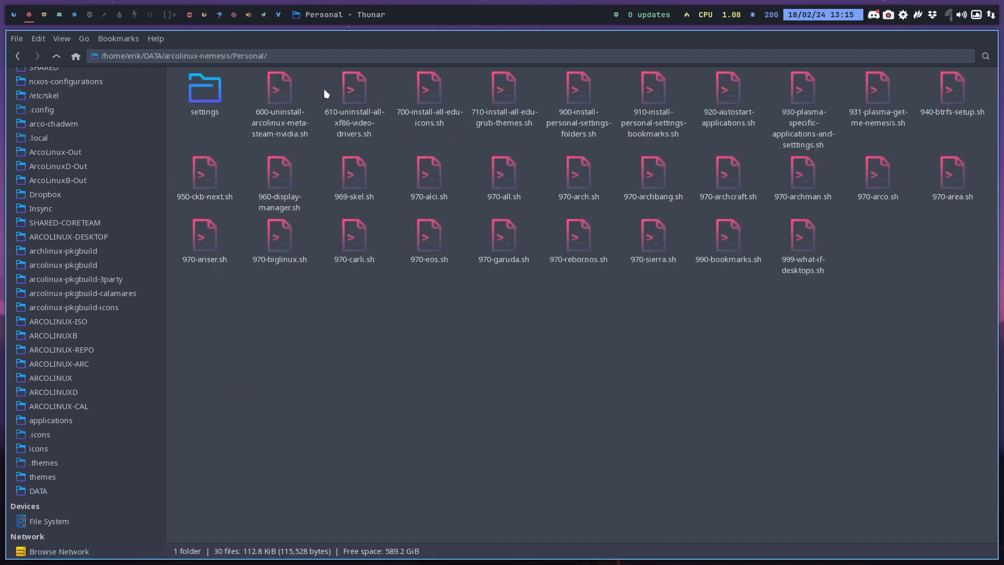
double_click(200, 93)
click(498, 107)
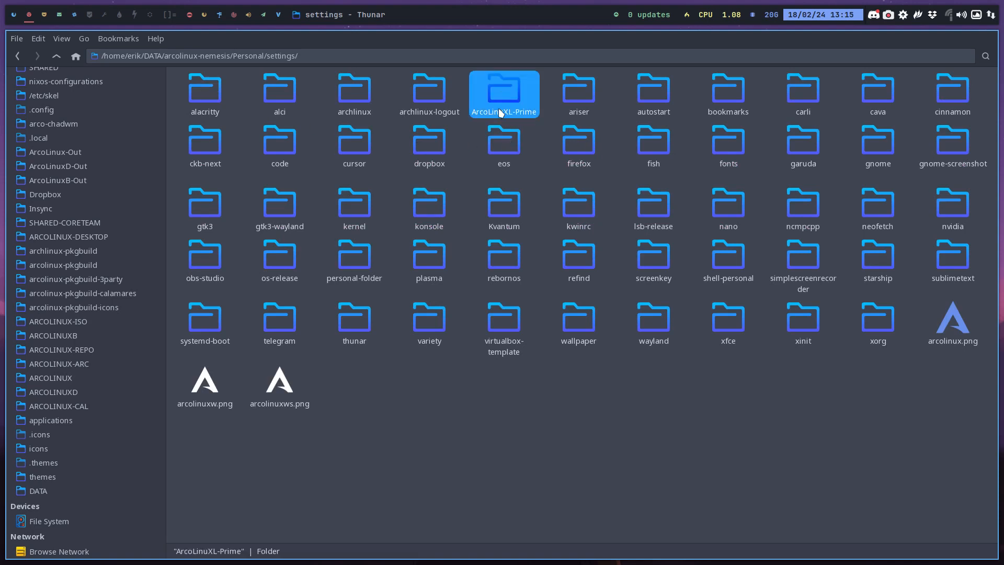
double_click(504, 107)
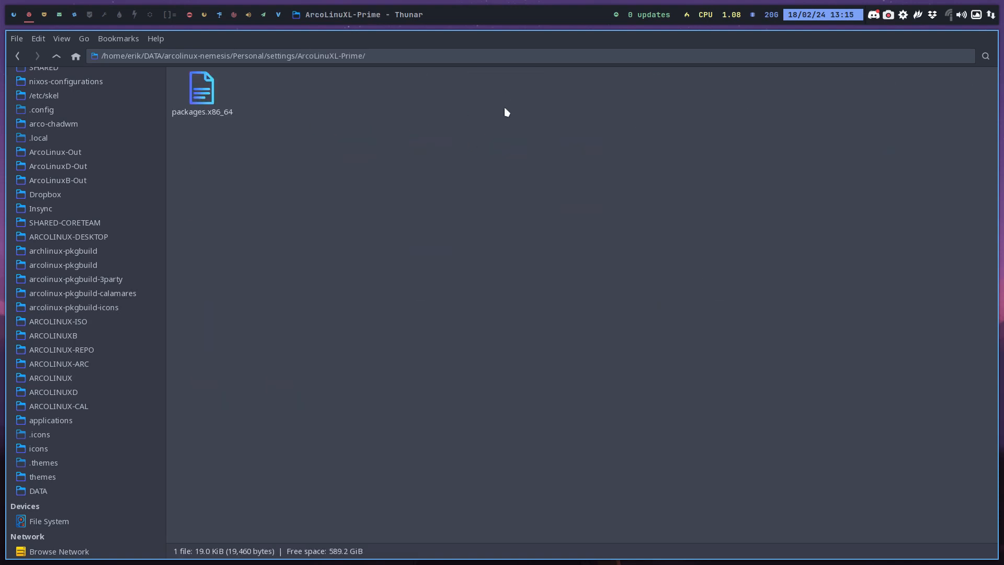
key(ctrl+v)
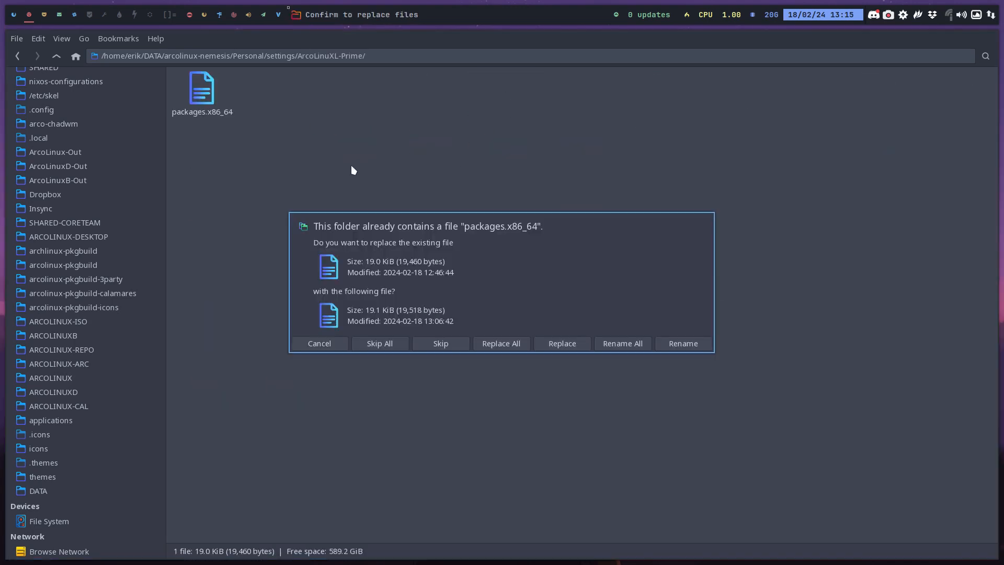
click(570, 342)
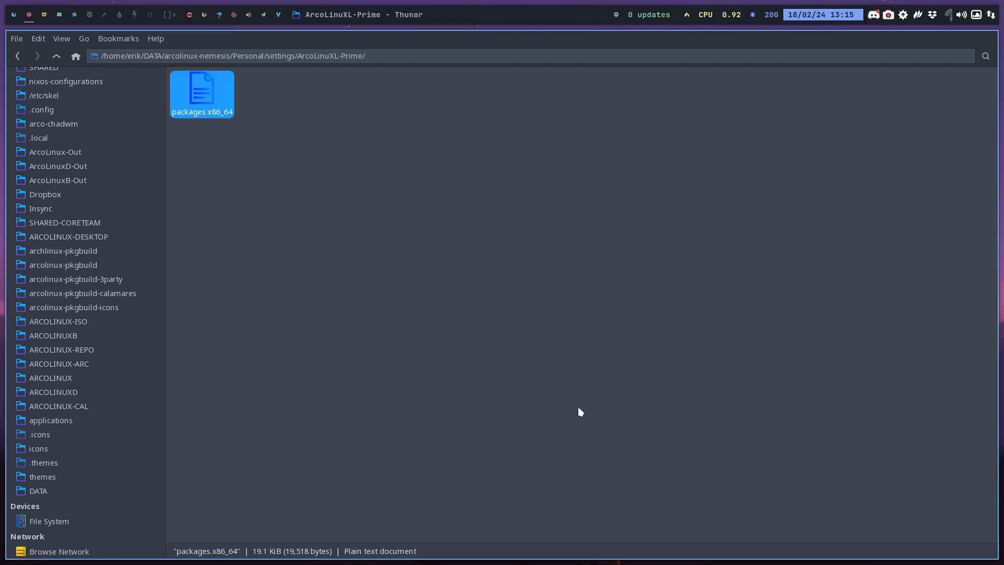